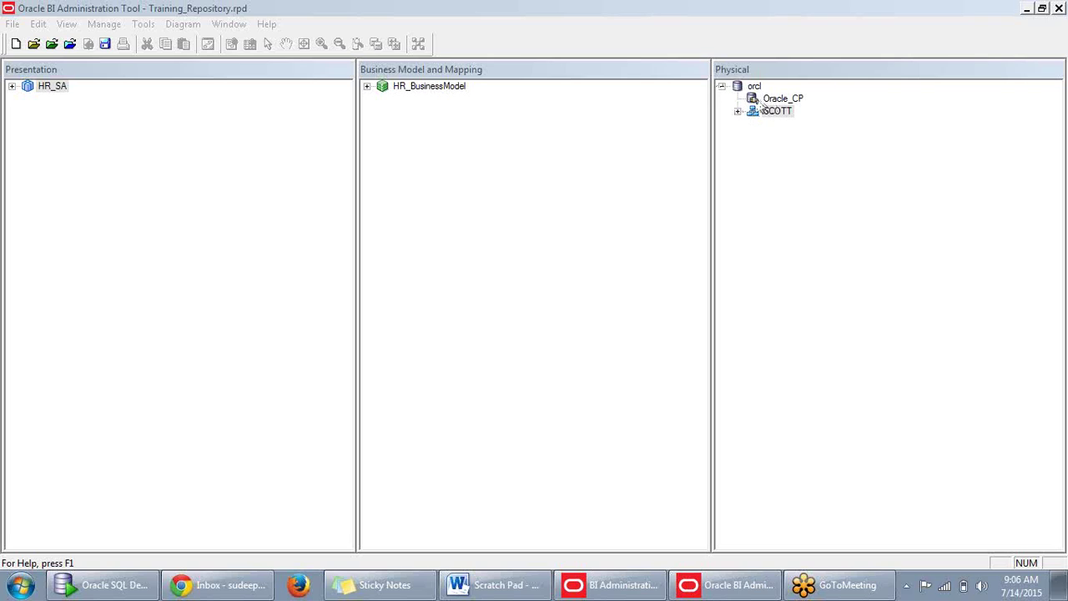
Select the SCOTT schema under orcl and bring up the File menu.
click(763, 164)
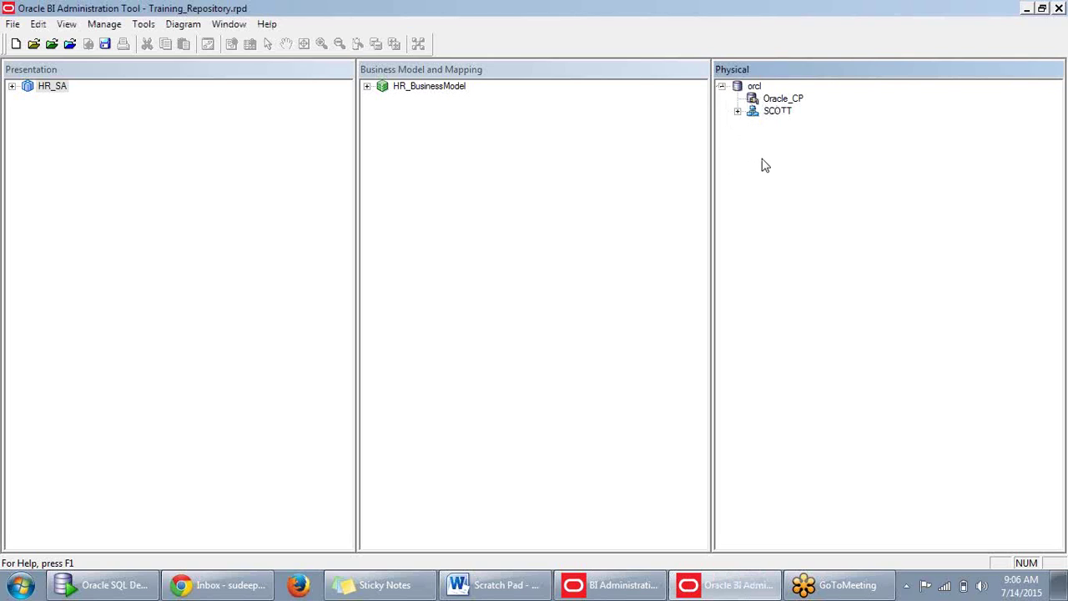
click(773, 114)
click(844, 148)
click(12, 25)
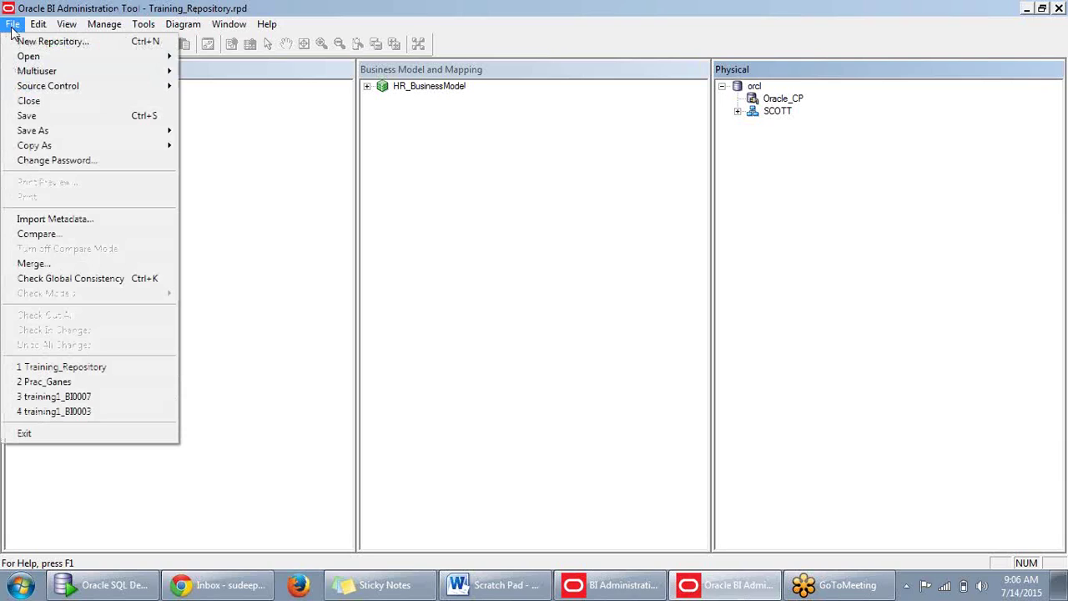
click(253, 178)
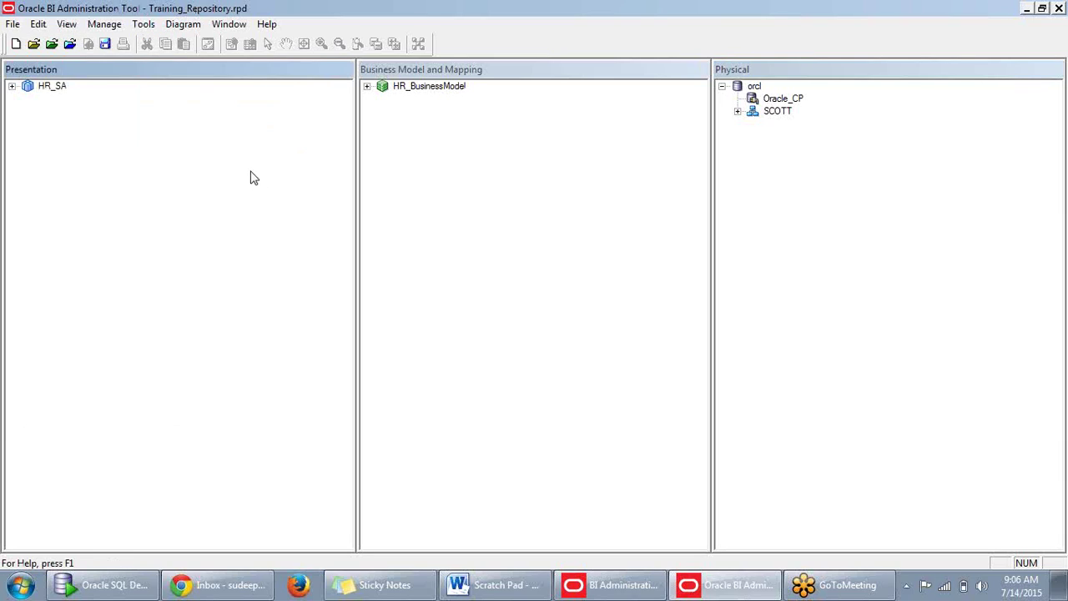
click(12, 25)
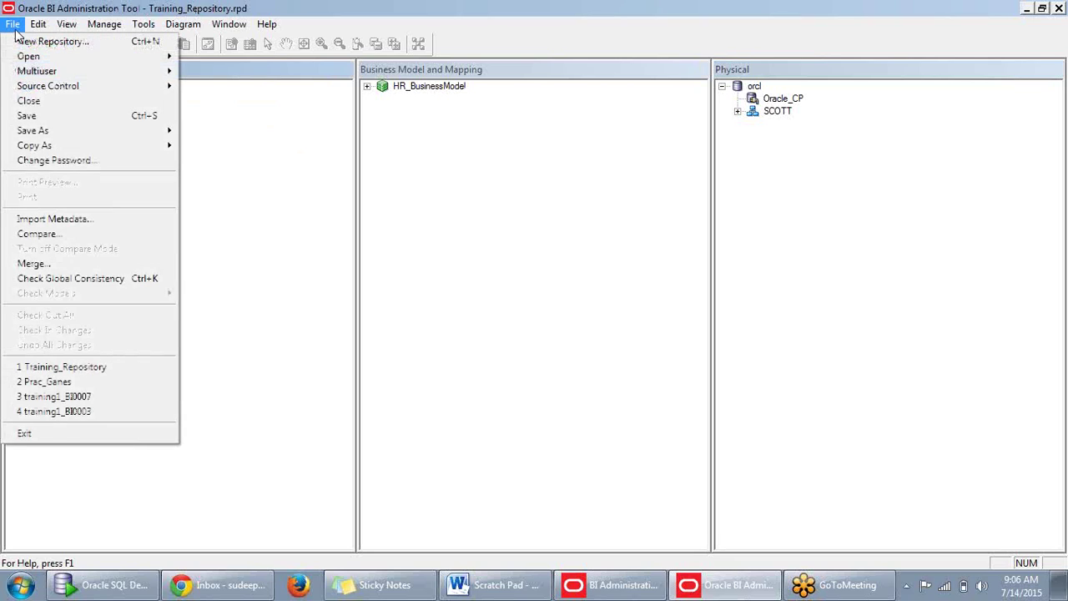
Start Import Metadata with an OCI 10g/11g connection to DSN orcl as user supplier2.
click(37, 219)
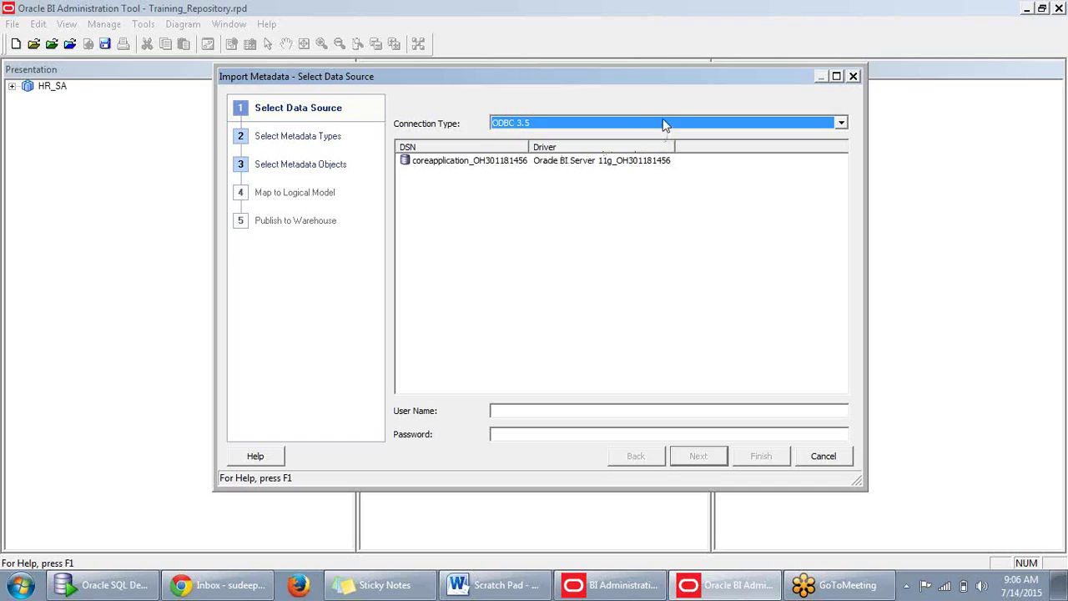
click(663, 125)
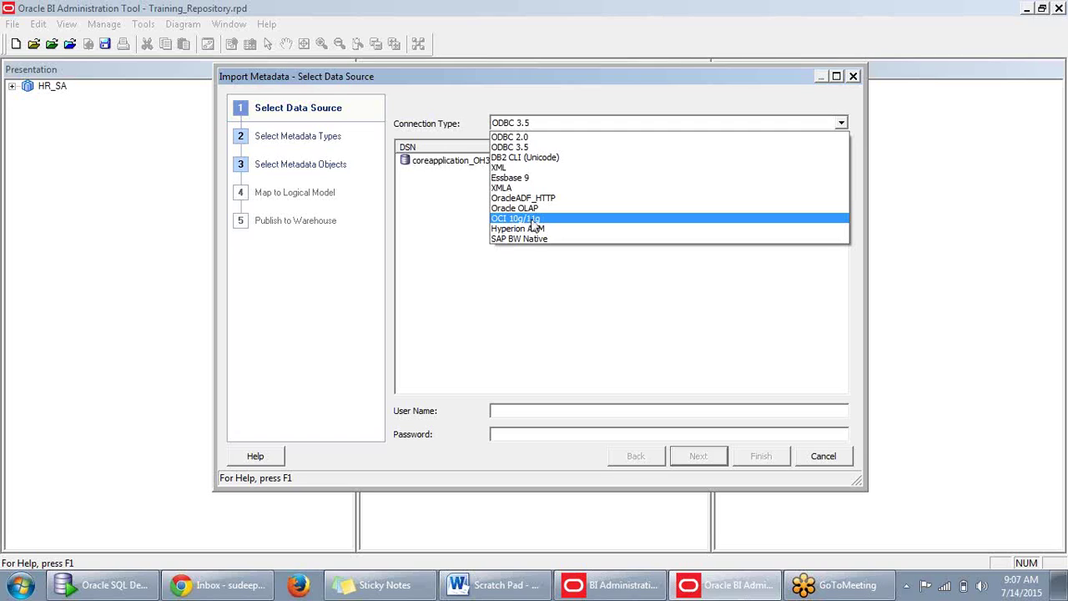
click(533, 221)
click(546, 144)
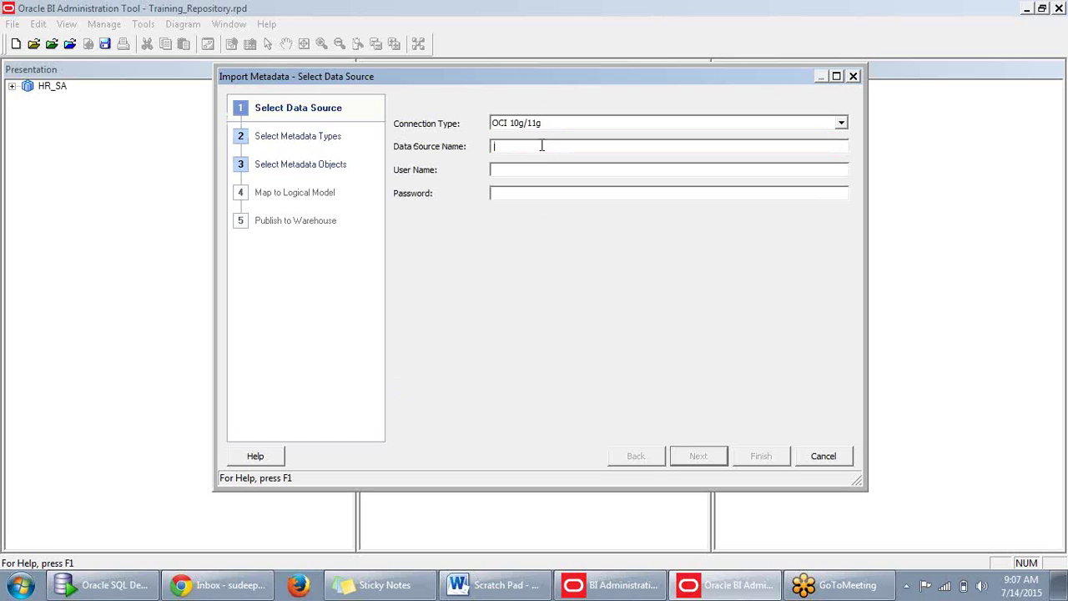
text(orcl)
click(532, 171)
text(supplier2)
click(593, 195)
drag(551, 169, 442, 169)
click(527, 191)
text(supplier2)
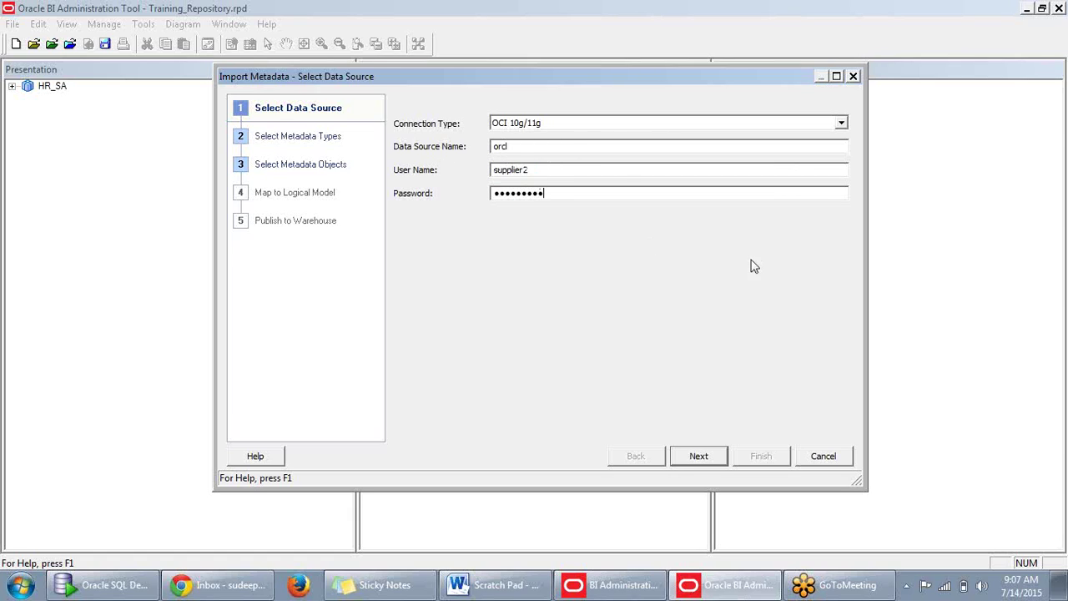
Leave out keys and foreign keys so only tables are imported, and move to object selection.
click(699, 457)
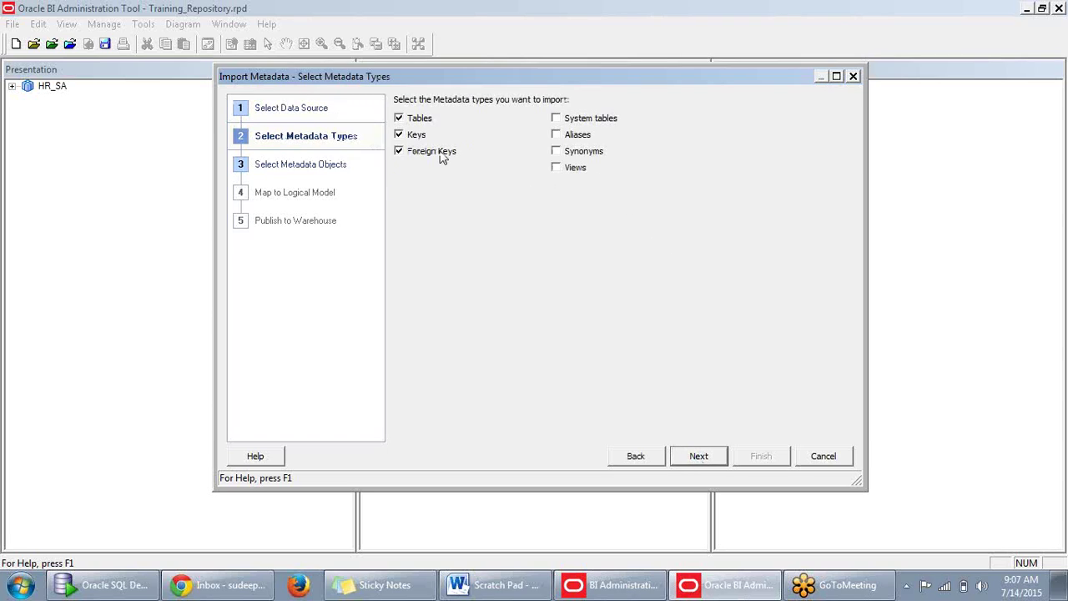
click(399, 151)
click(399, 134)
click(704, 457)
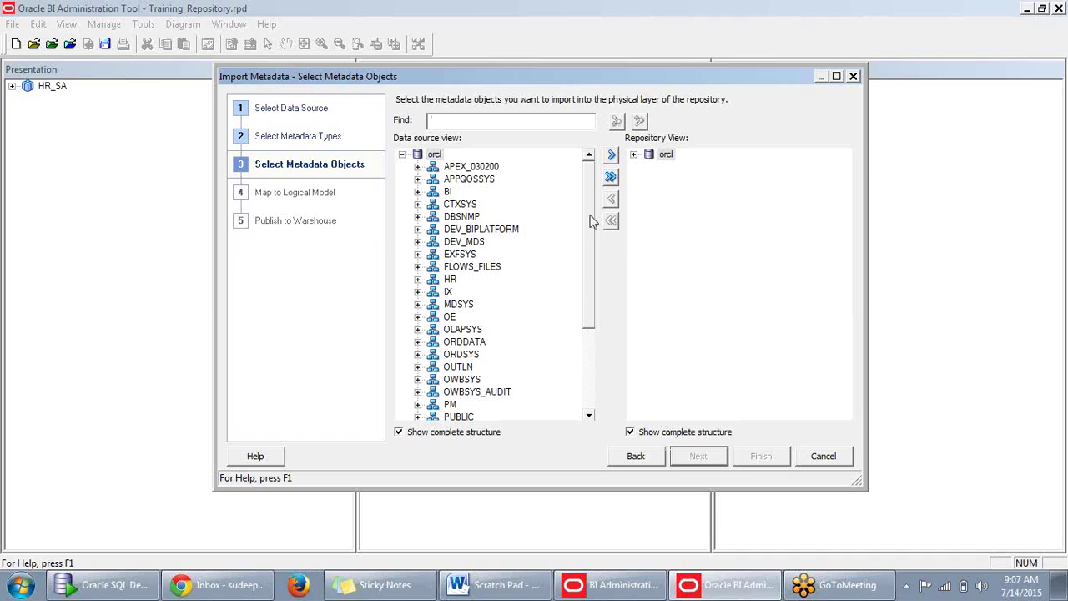
Expand the SUPPLIER2 schema in the data source view to list its tables.
drag(591, 219, 593, 325)
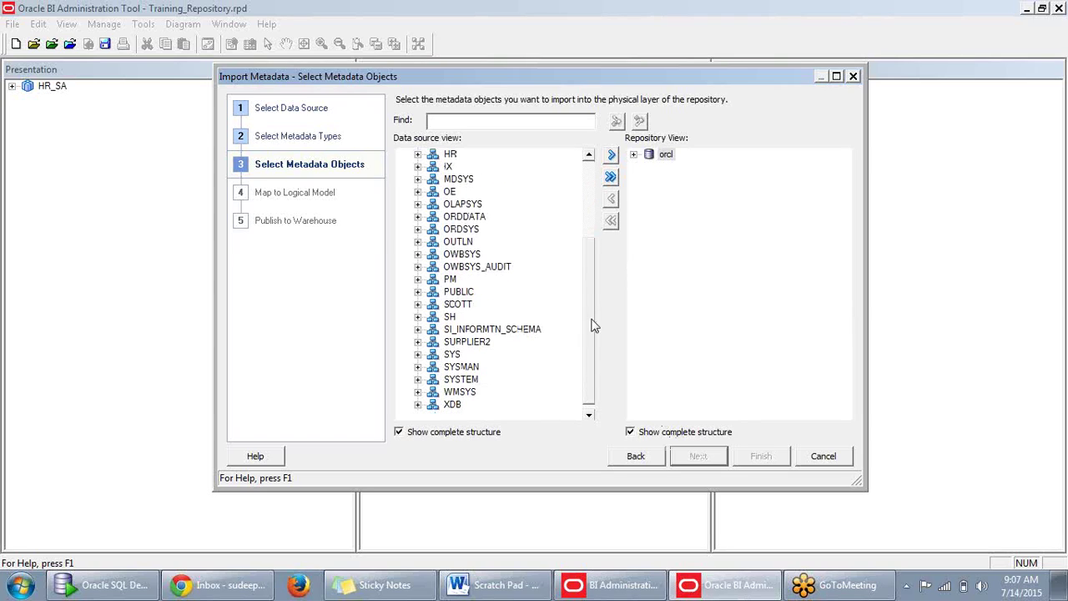
click(419, 343)
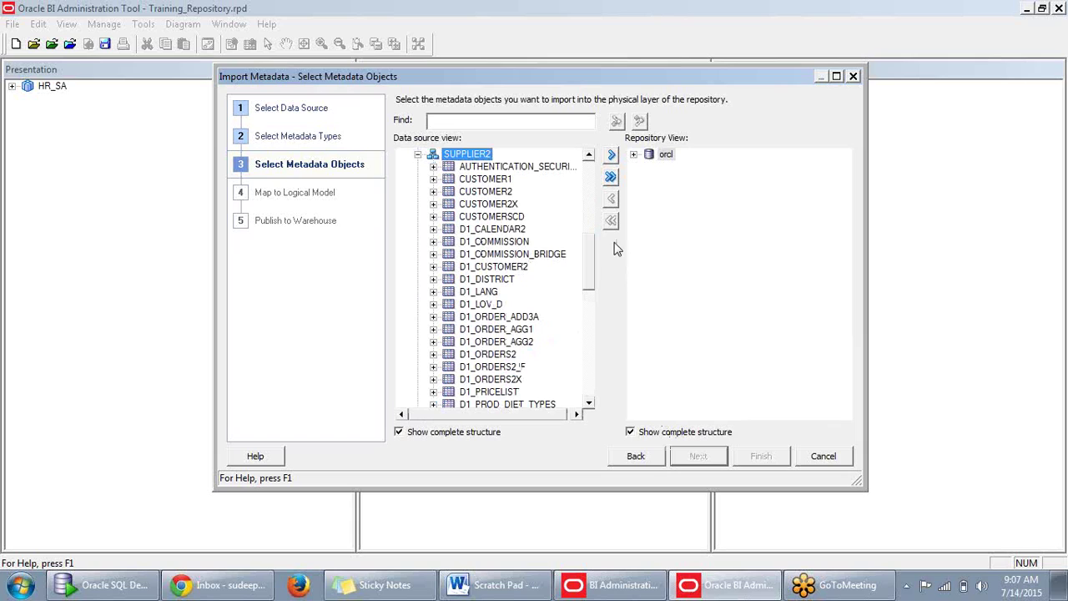
drag(588, 269, 588, 324)
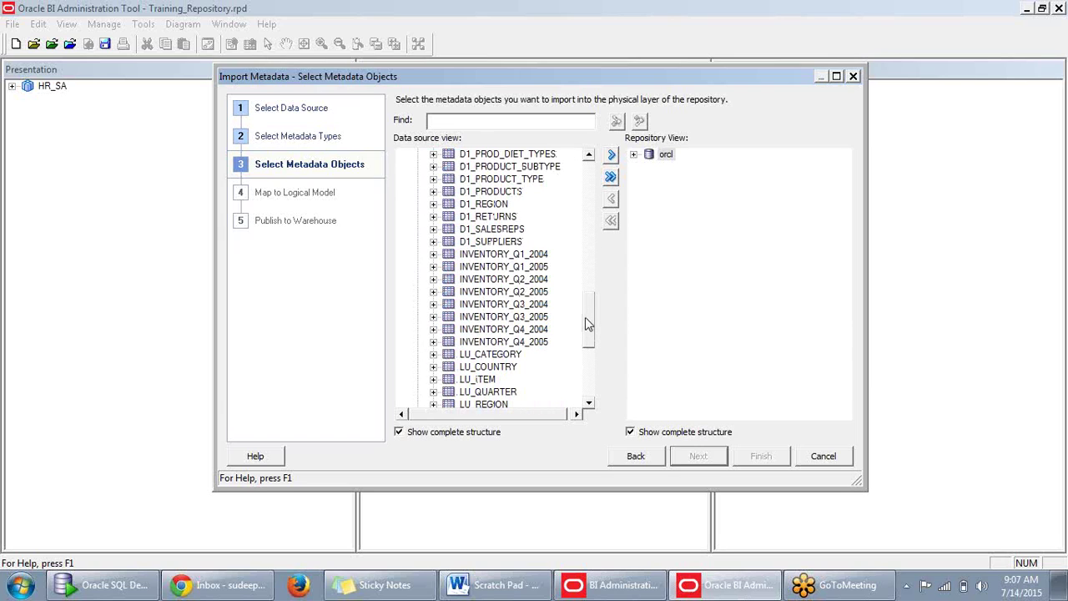
drag(588, 324, 597, 264)
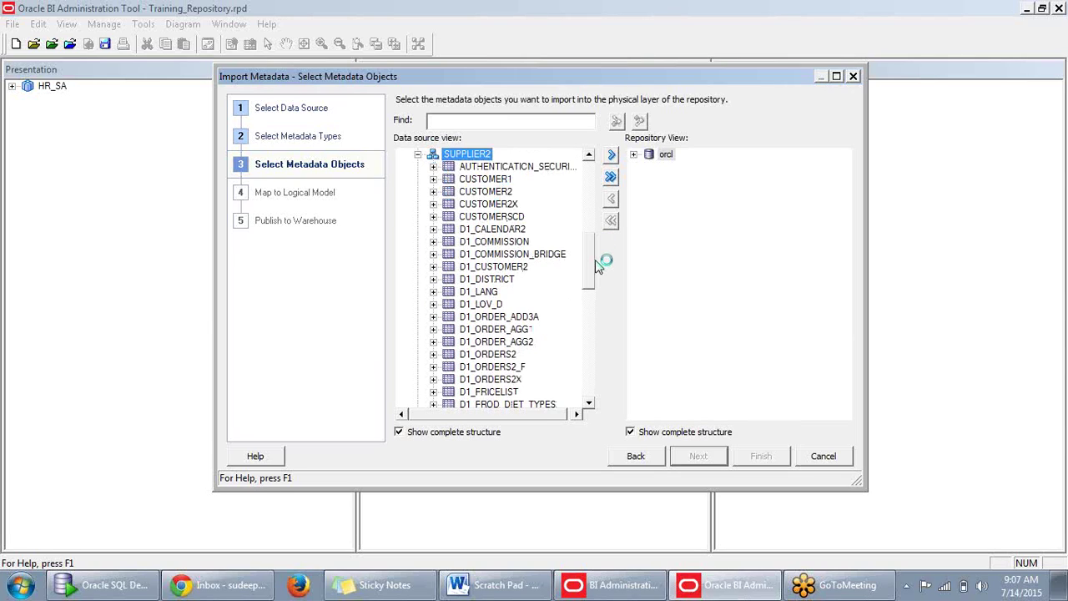
Ctrl-select D1_CALENDAR2, D1_CUSTOMER2, D1_ORDERS2 and D1_PRODUCTS for import.
click(489, 235)
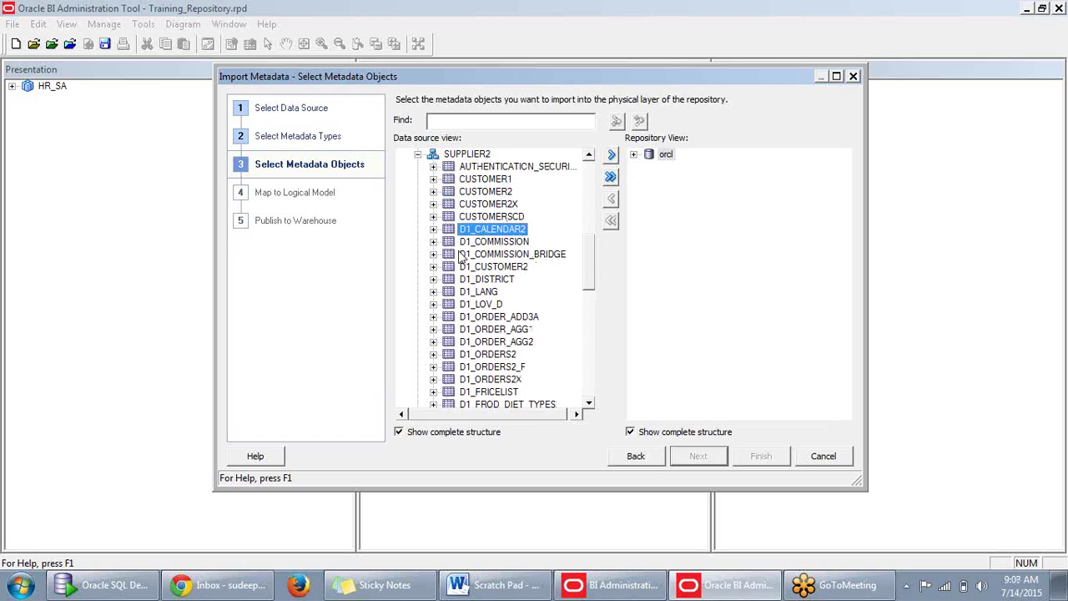
scroll(492, 236, down, 1)
scroll(498, 242, down, 1)
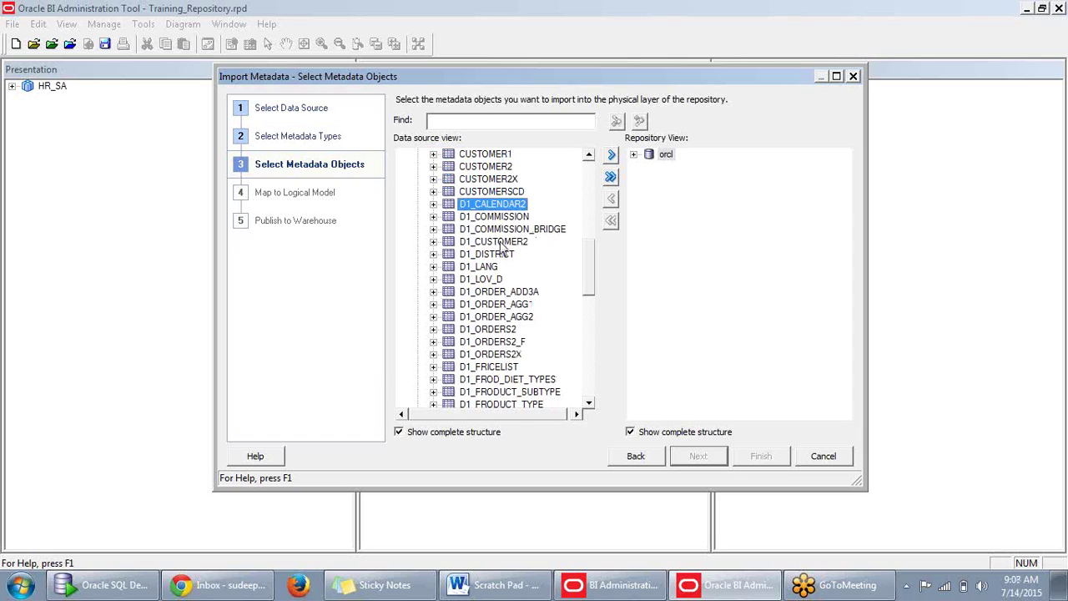
ctrl+click(501, 244)
scroll(500, 246, down, 1)
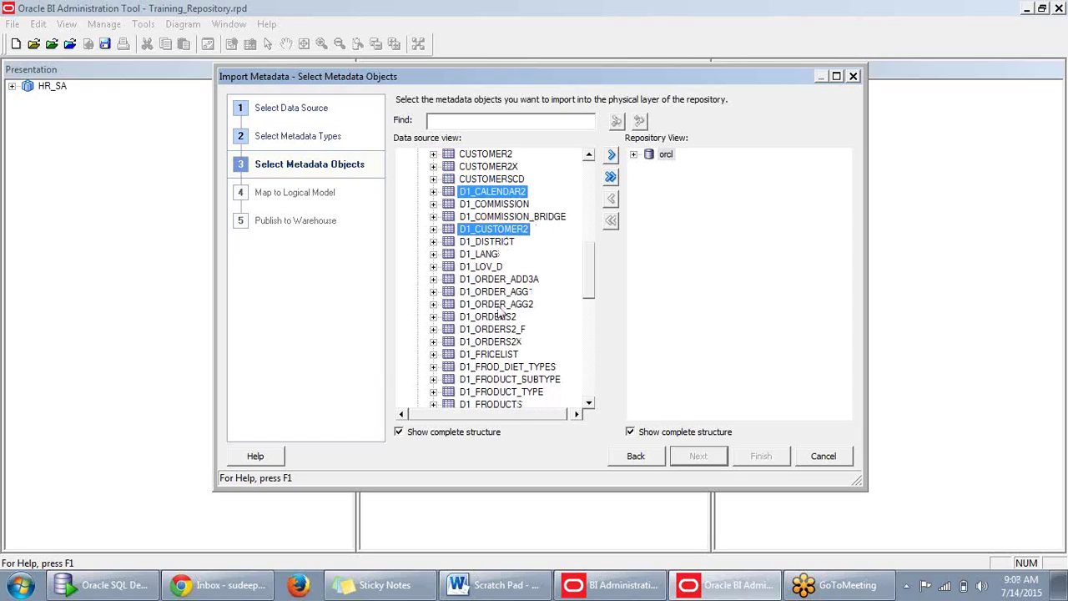
scroll(502, 305, up, 3)
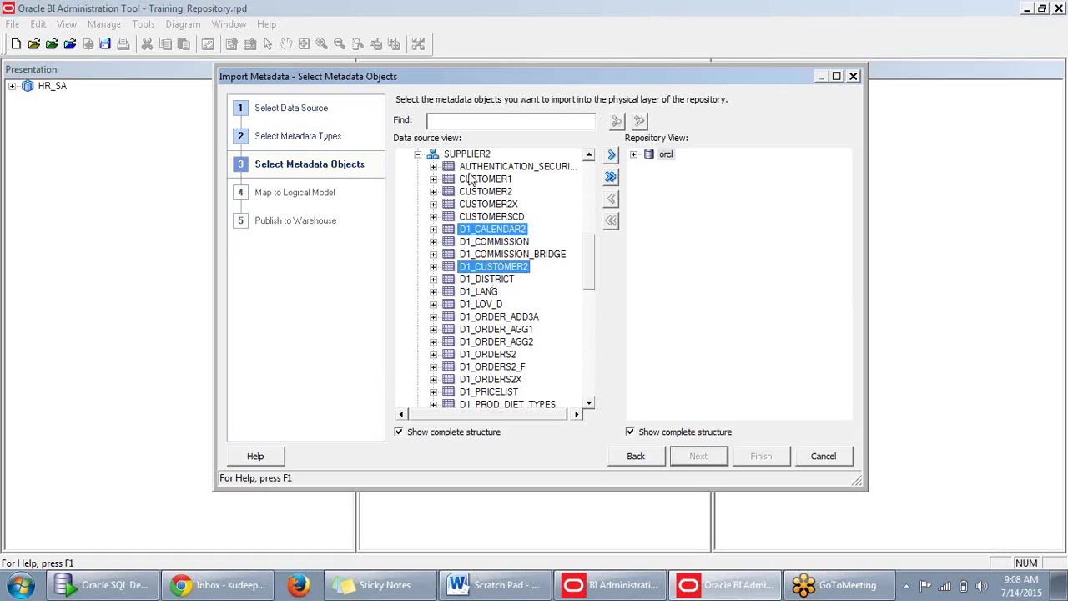
scroll(484, 260, up, 2)
scroll(484, 260, down, 1)
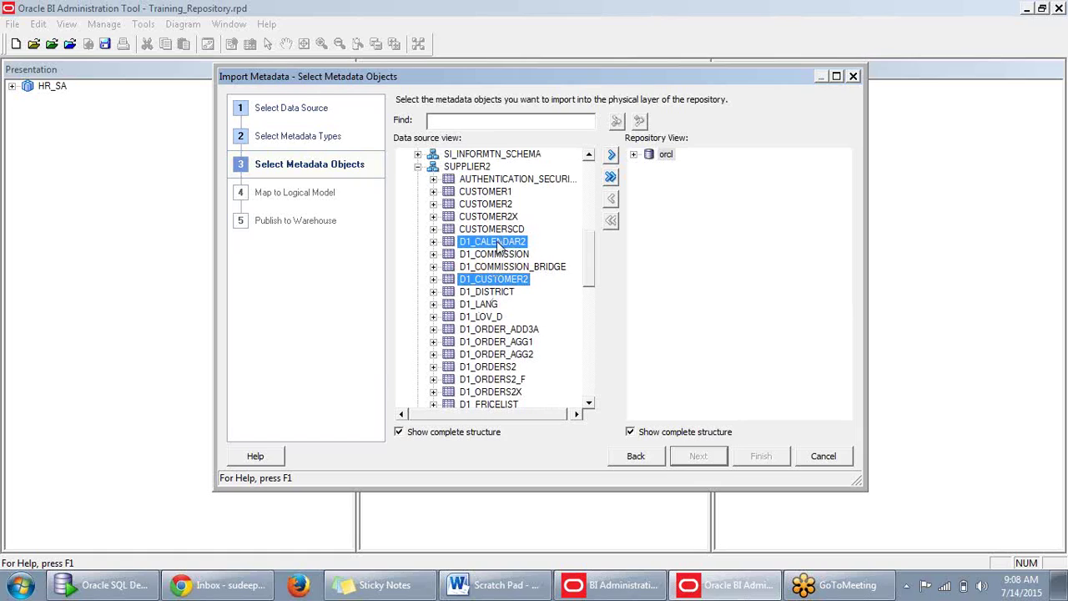
scroll(506, 275, down, 1)
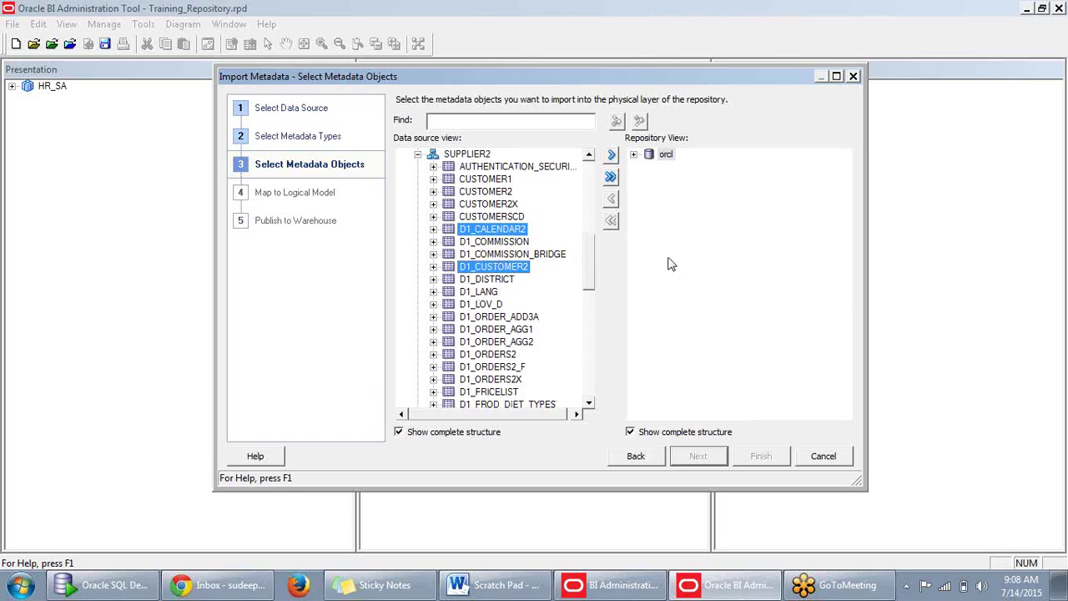
scroll(511, 317, up, 1)
scroll(505, 317, down, 1)
scroll(536, 288, down, 2)
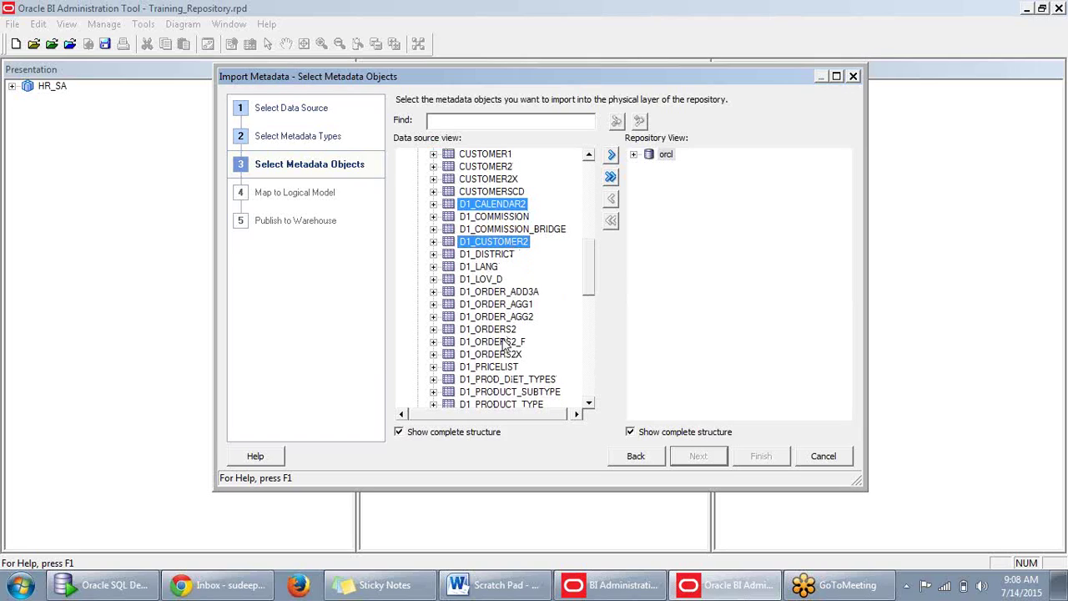
ctrl+click(498, 333)
scroll(497, 342, down, 4)
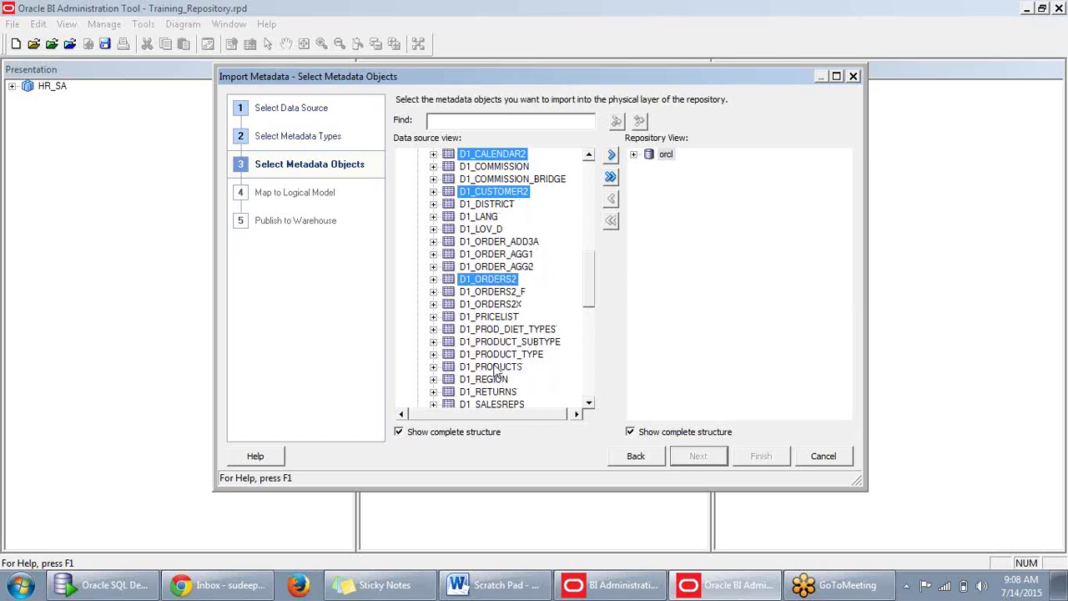
scroll(561, 310, up, 4)
scroll(526, 325, up, 7)
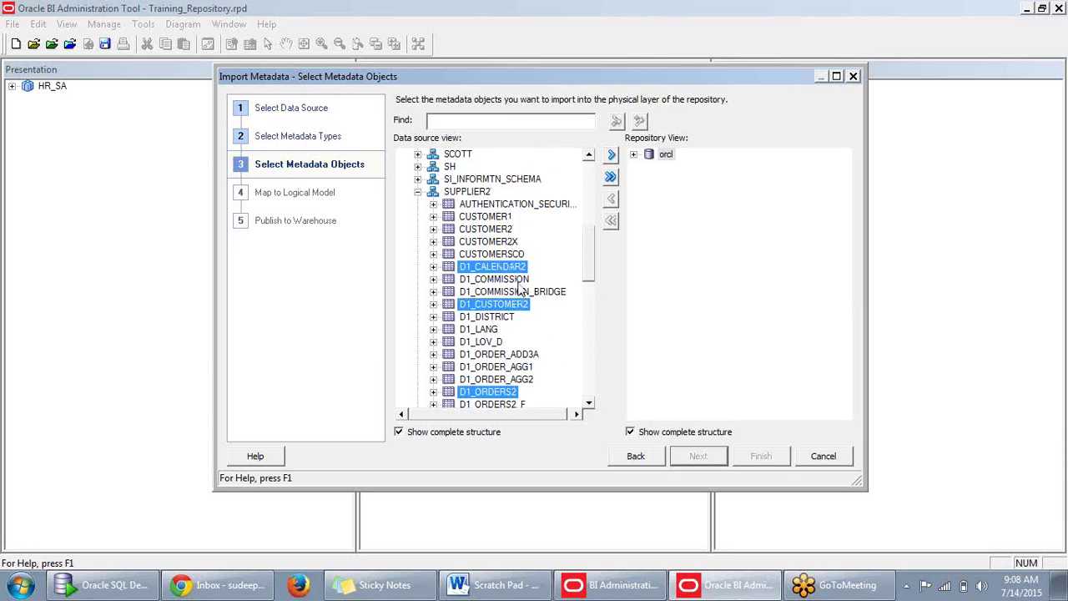
scroll(499, 345, down, 6)
scroll(498, 344, down, 4)
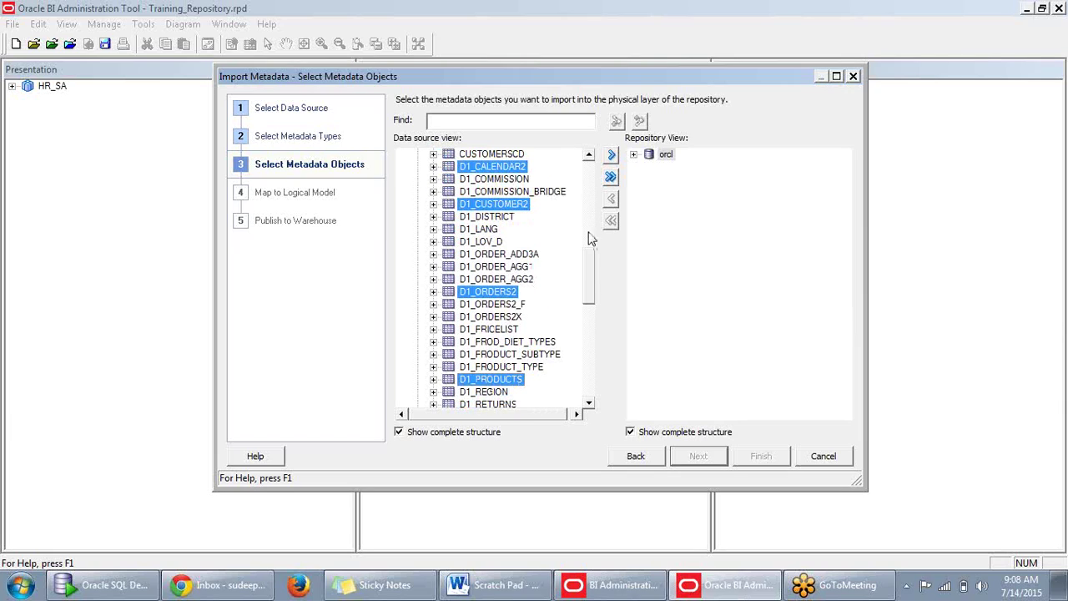
scroll(576, 235, up, 4)
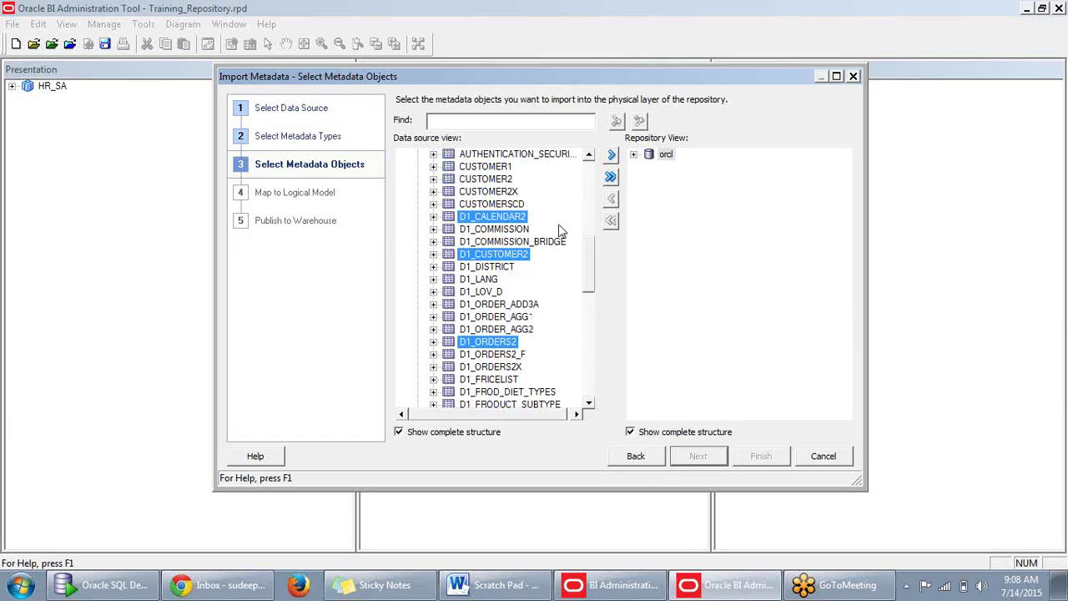
Move the four D1 tables into the Repository View and finish the wizard.
click(612, 158)
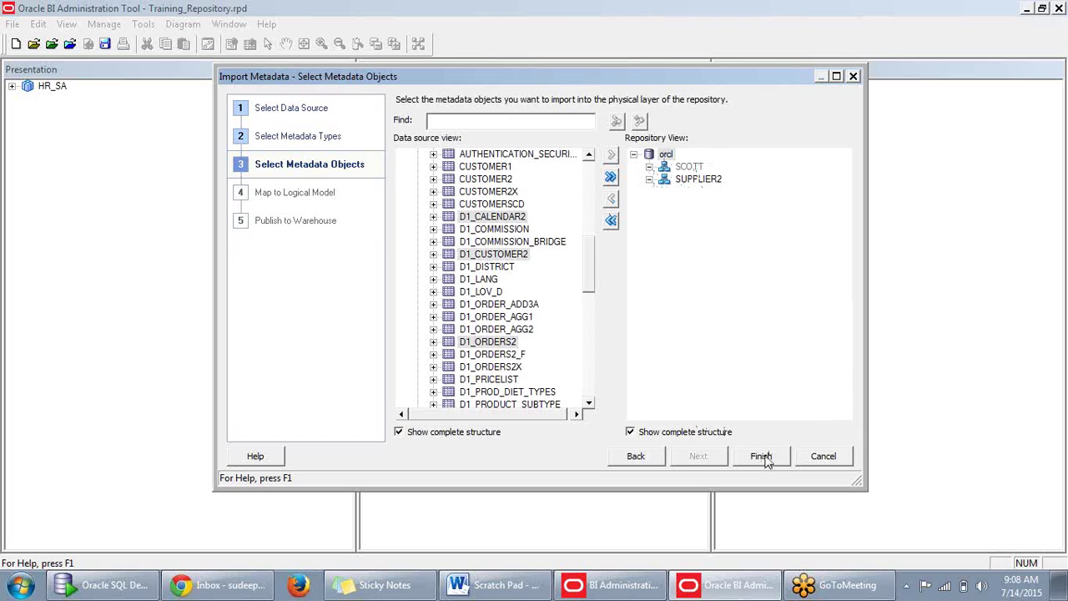
click(762, 457)
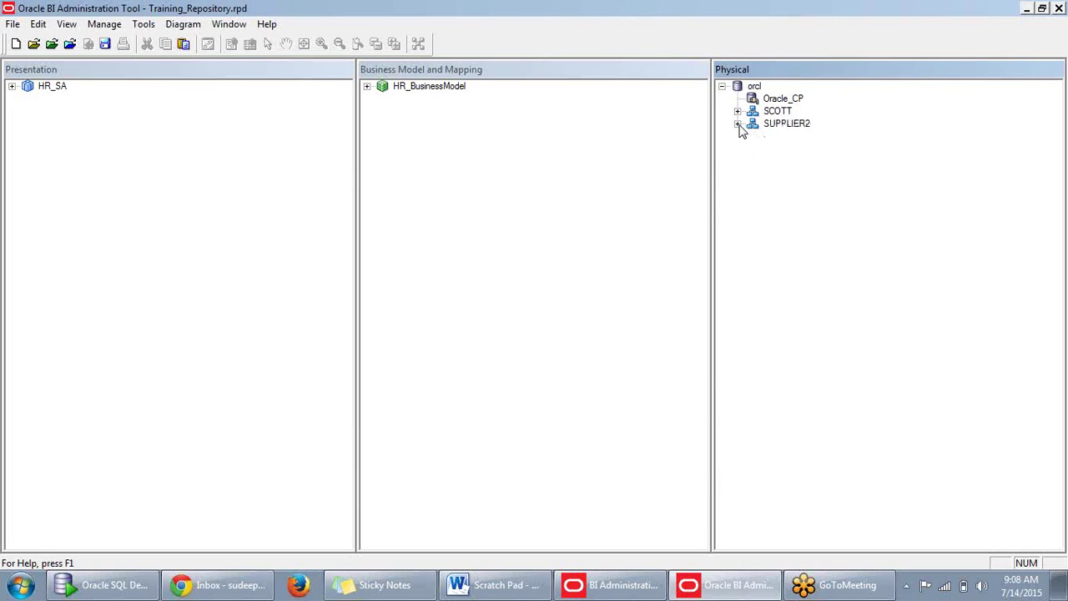
Expand SUPPLIER2 and inspect the Oracle_CP connection pool settings.
click(738, 123)
click(738, 111)
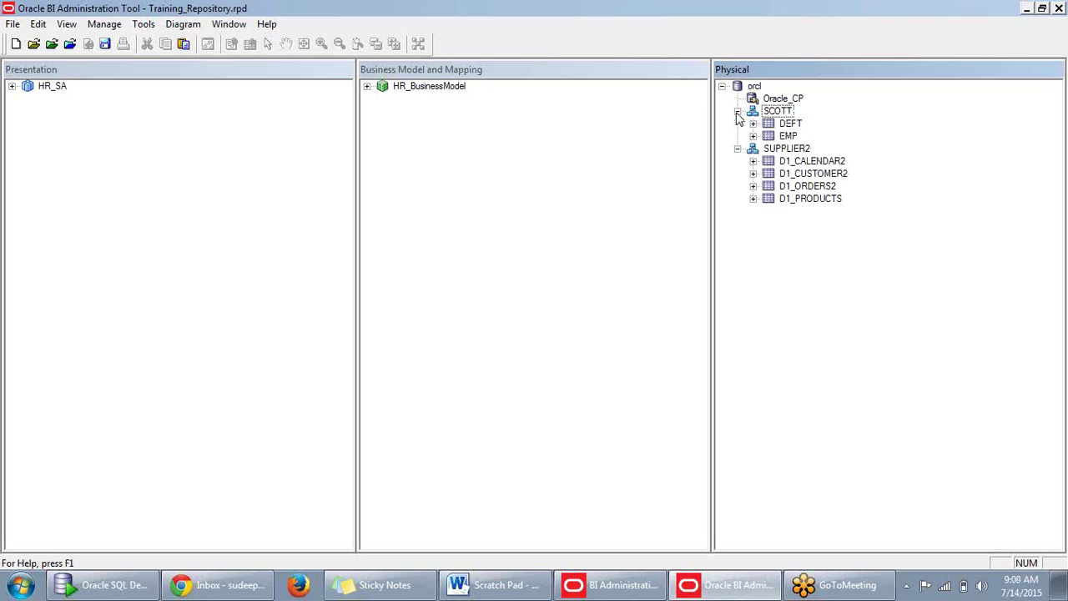
click(738, 111)
click(778, 98)
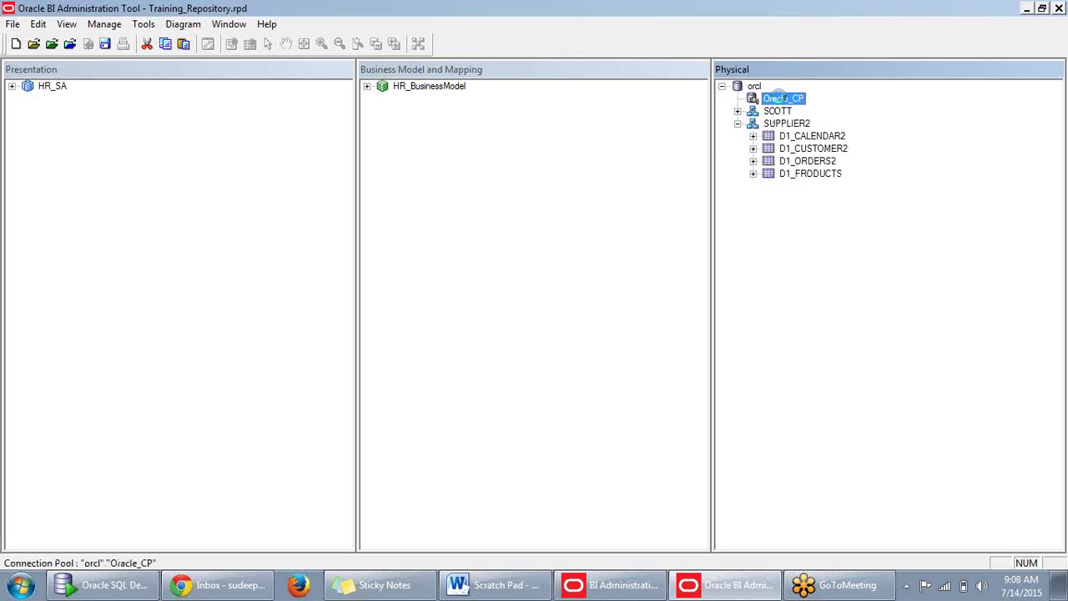
double_click(778, 99)
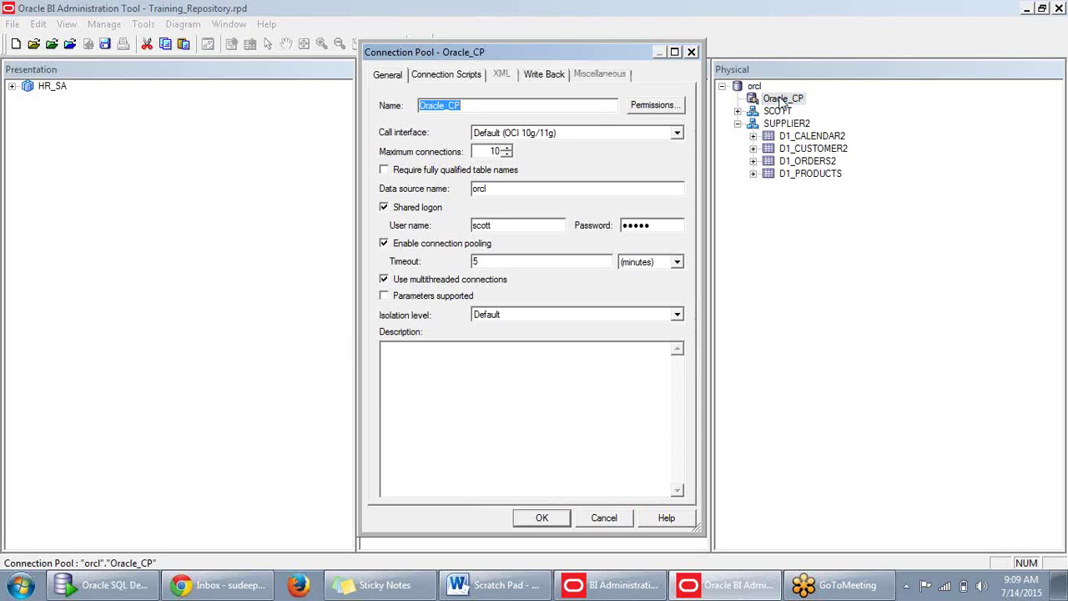
click(692, 52)
Open the context menu of the D1_CALENDAR2 table under SUPPLIER2.
click(785, 125)
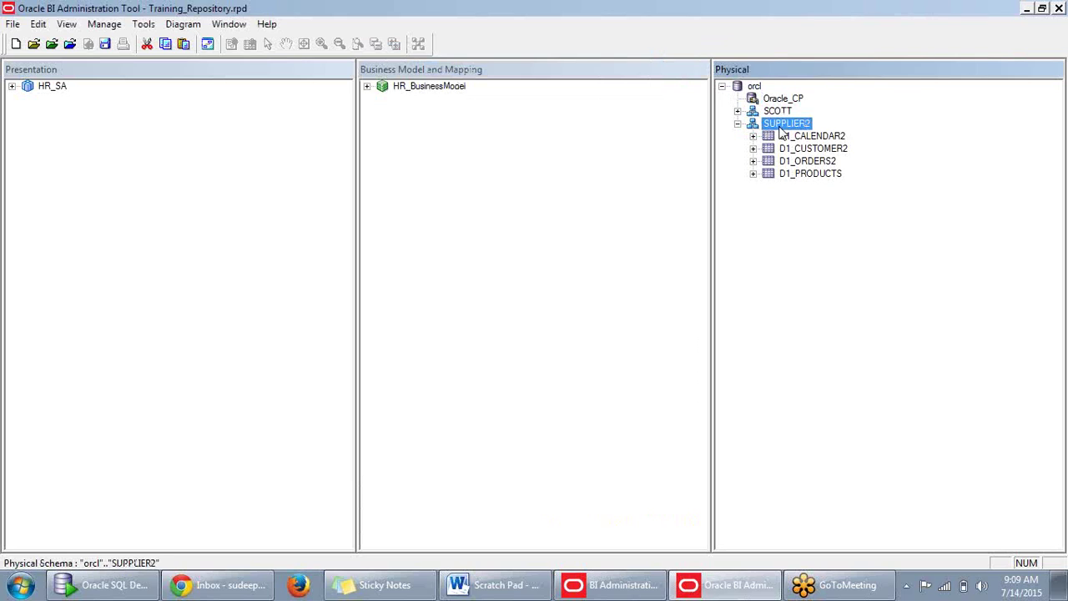
right_click(783, 134)
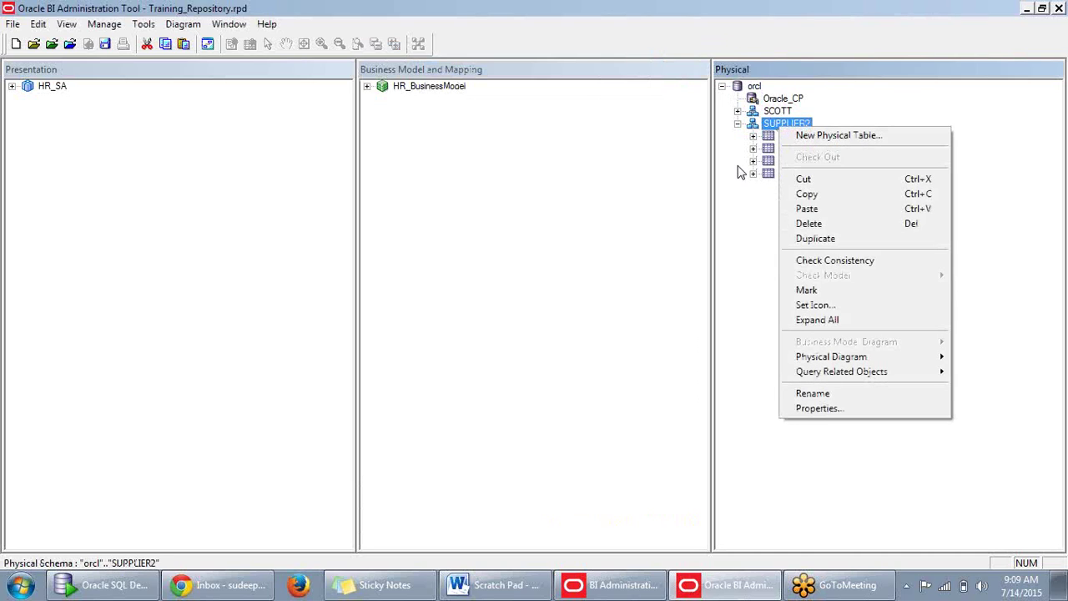
click(736, 197)
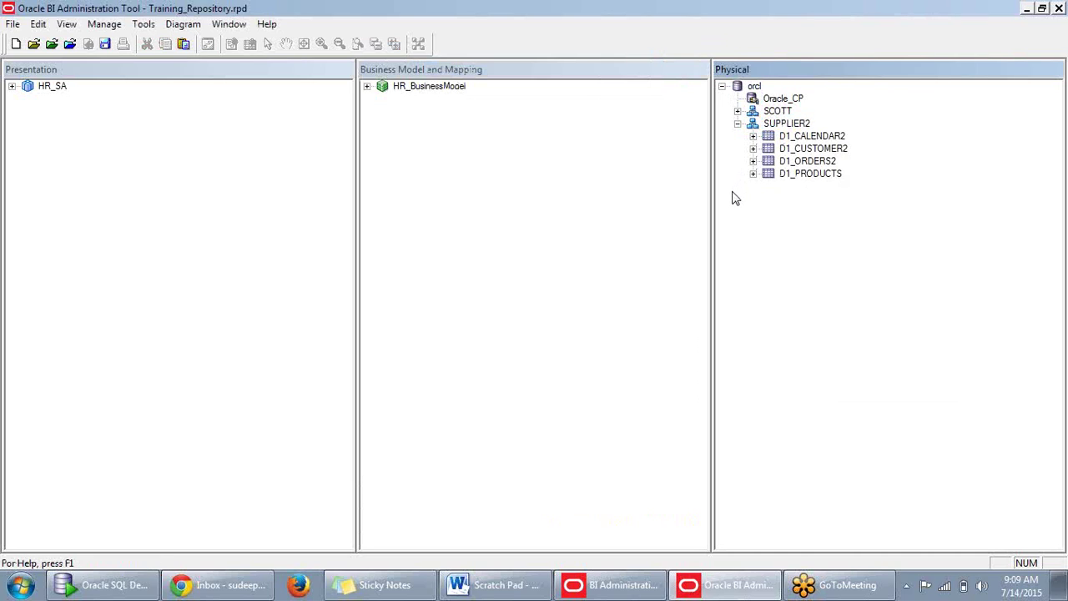
right_click(790, 125)
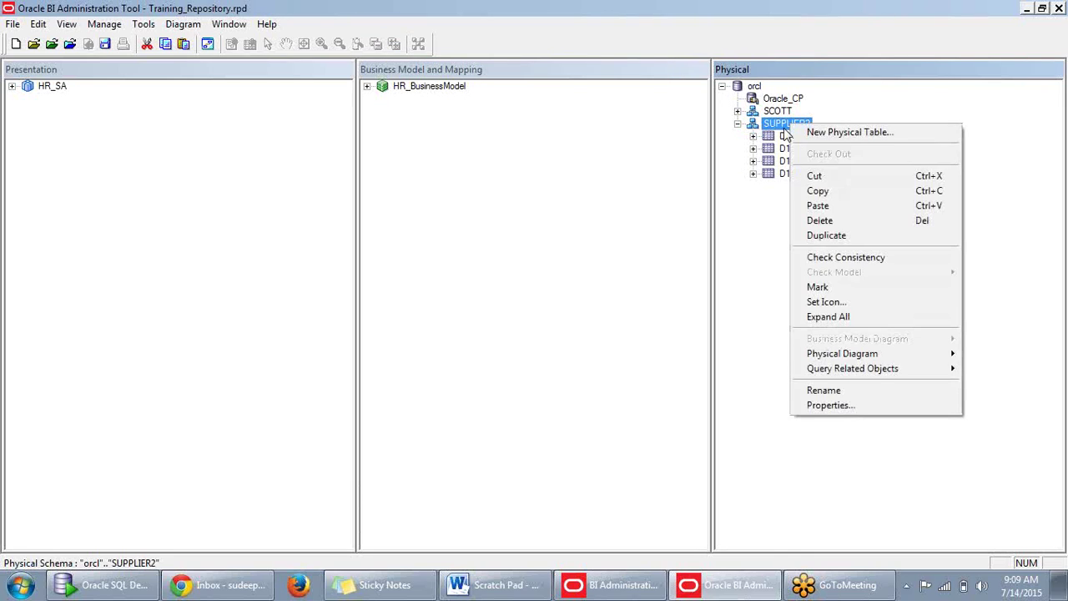
click(730, 190)
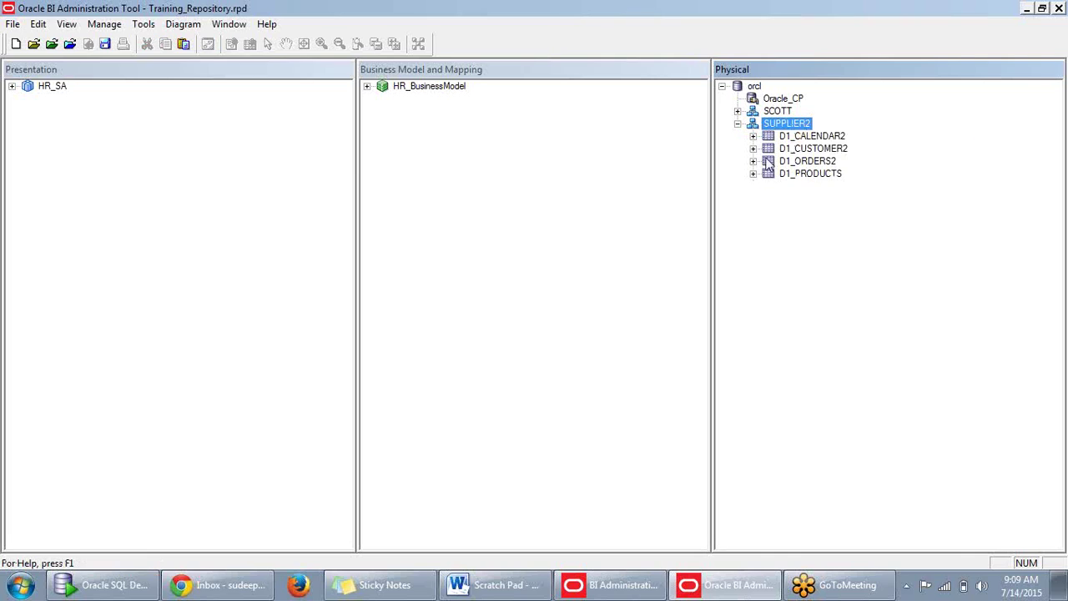
right_click(791, 138)
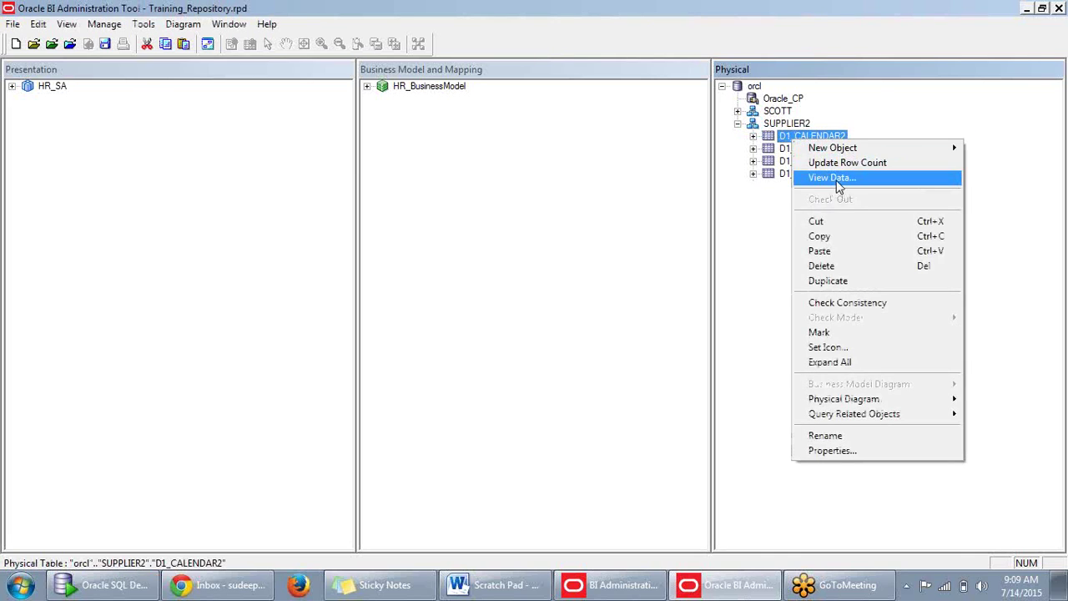
Choose View Data on D1_CALENDAR2 and dismiss both ORA-00942 error boxes.
click(834, 177)
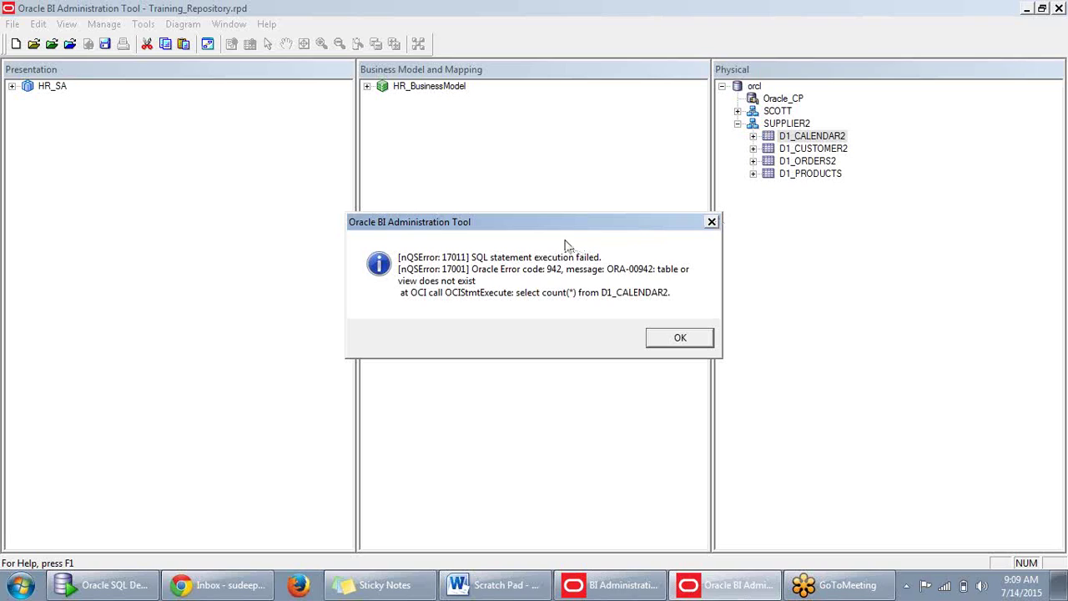
drag(572, 224, 607, 219)
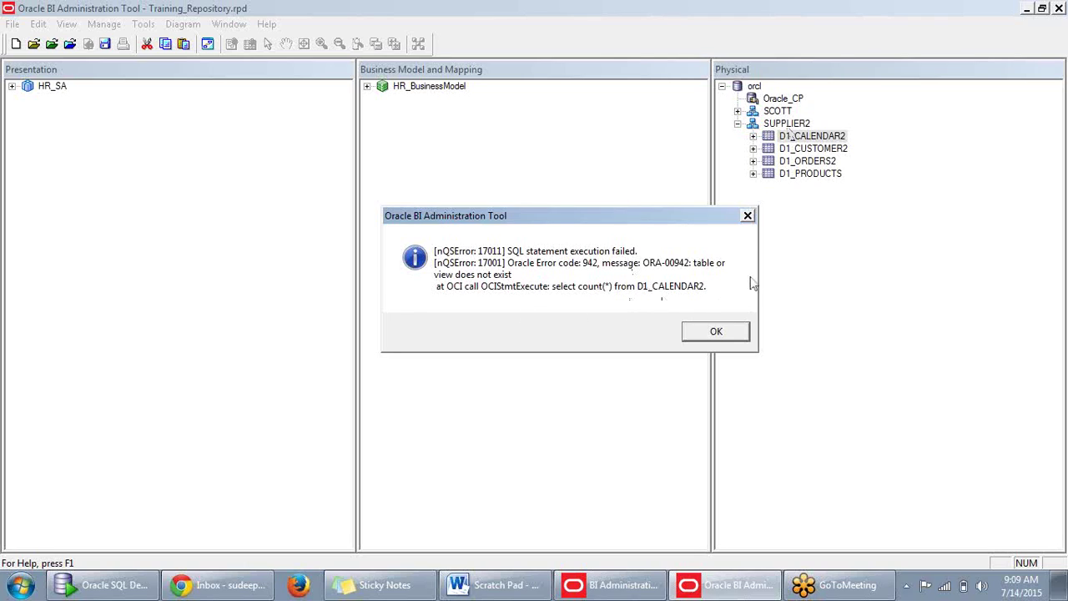
click(722, 331)
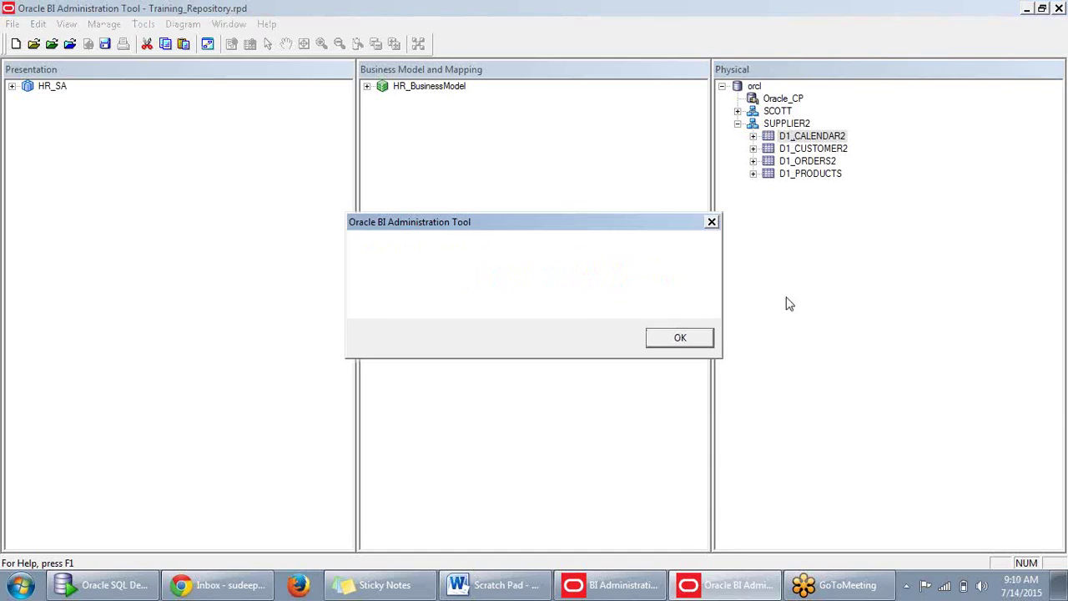
click(693, 339)
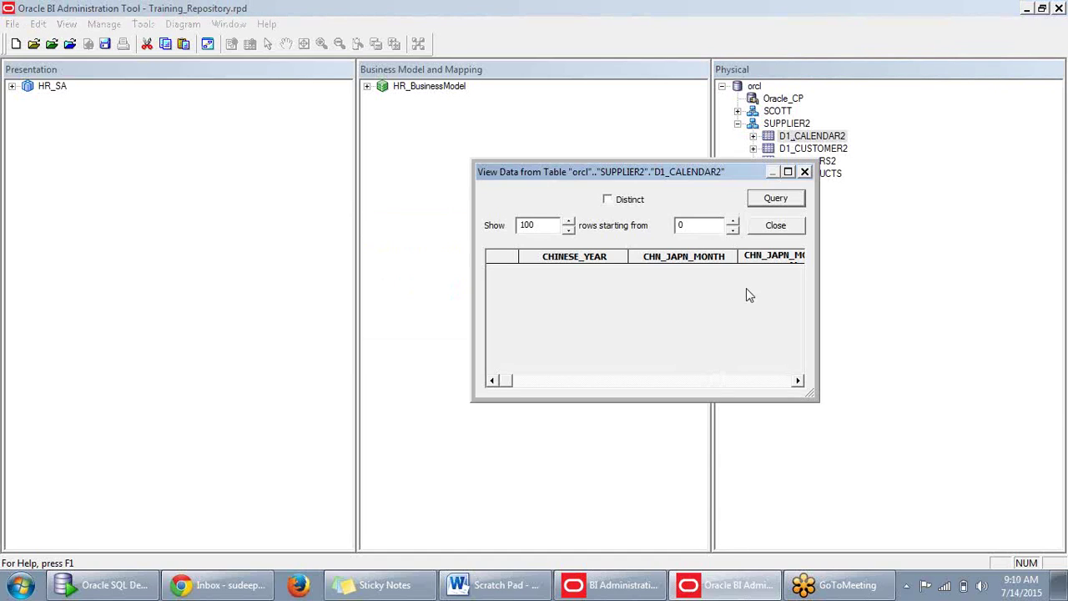
Close View Data and create a new Oracle 11g database named Orcl in the Physical layer.
click(804, 171)
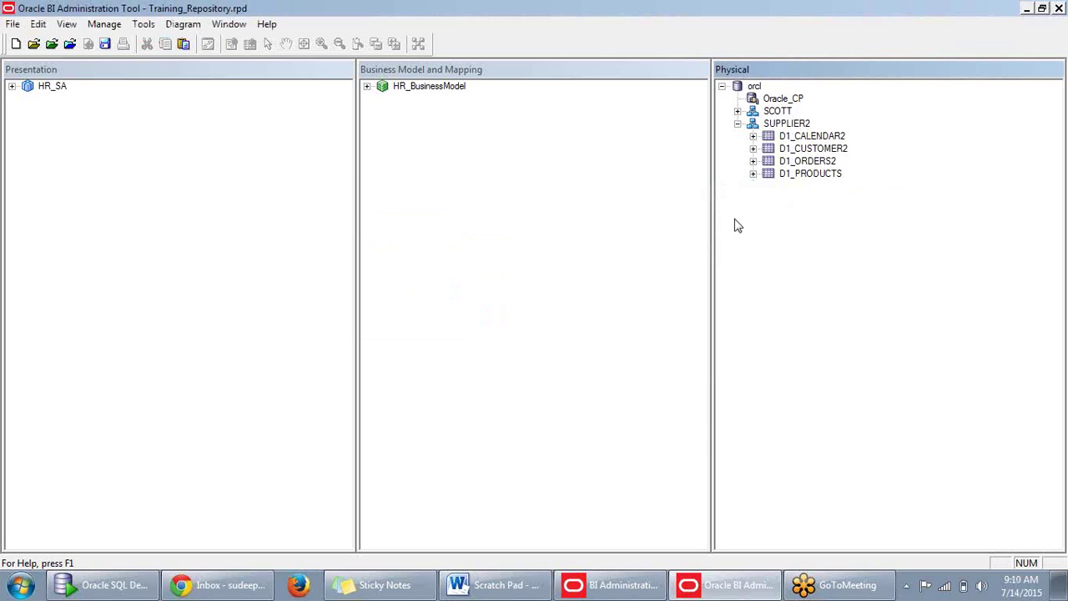
right_click(738, 225)
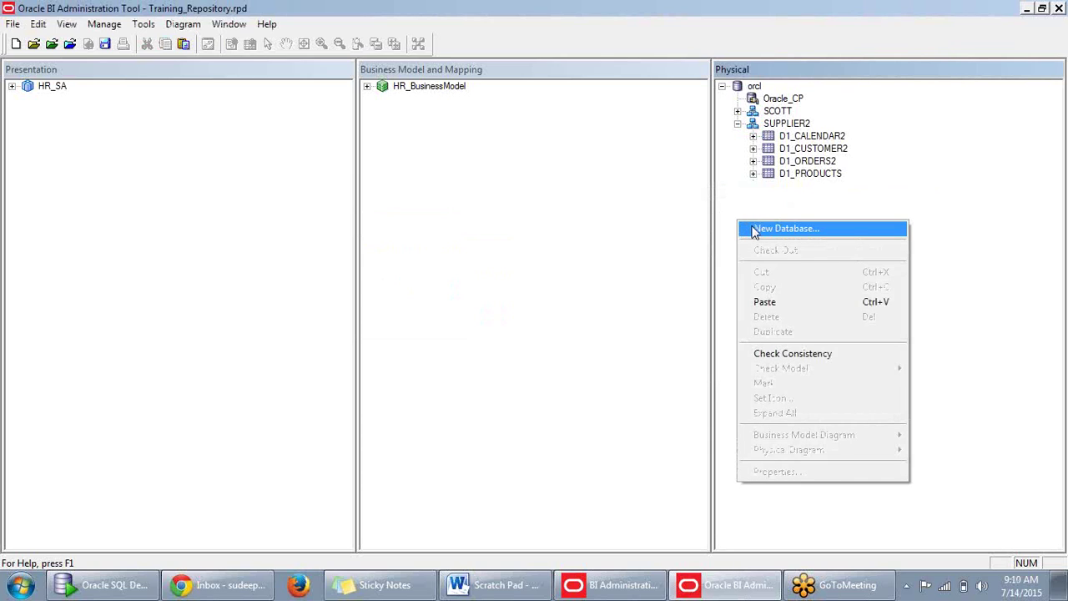
click(756, 231)
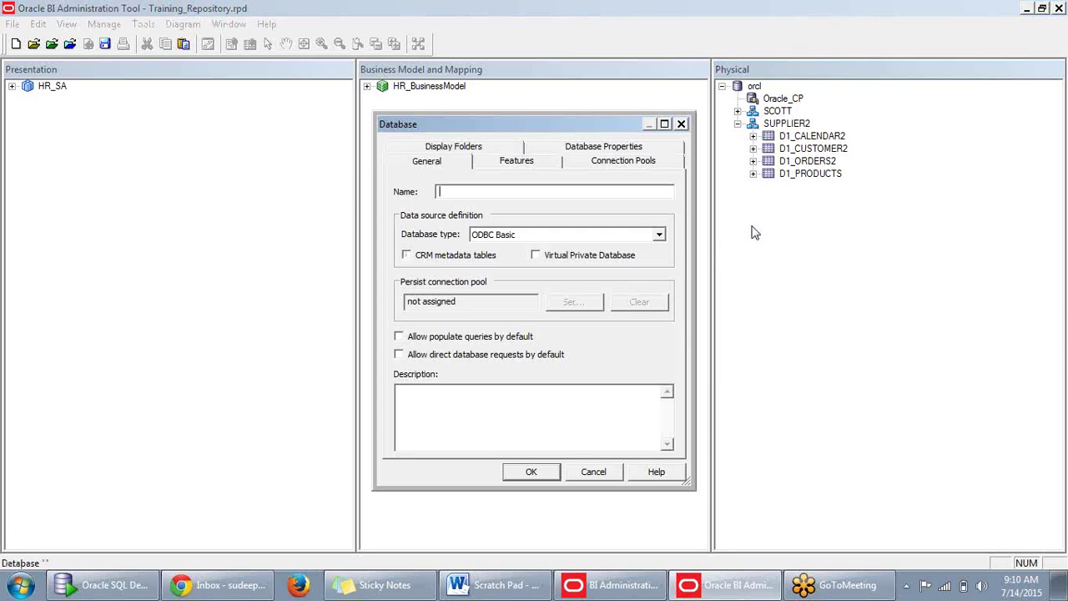
click(523, 196)
text(Orcl)
click(659, 236)
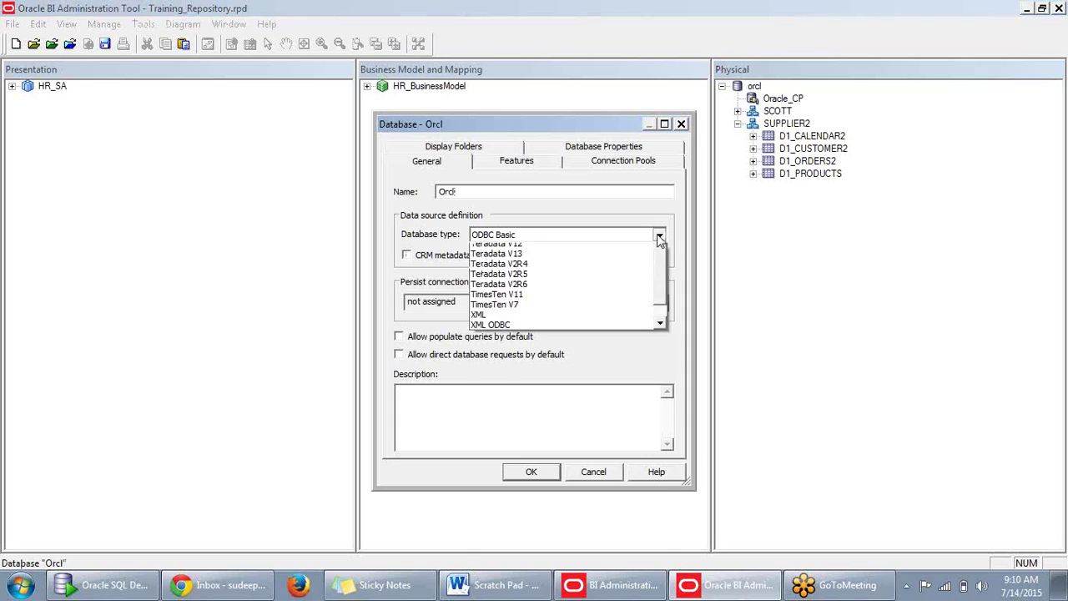
scroll(555, 333, down, 2)
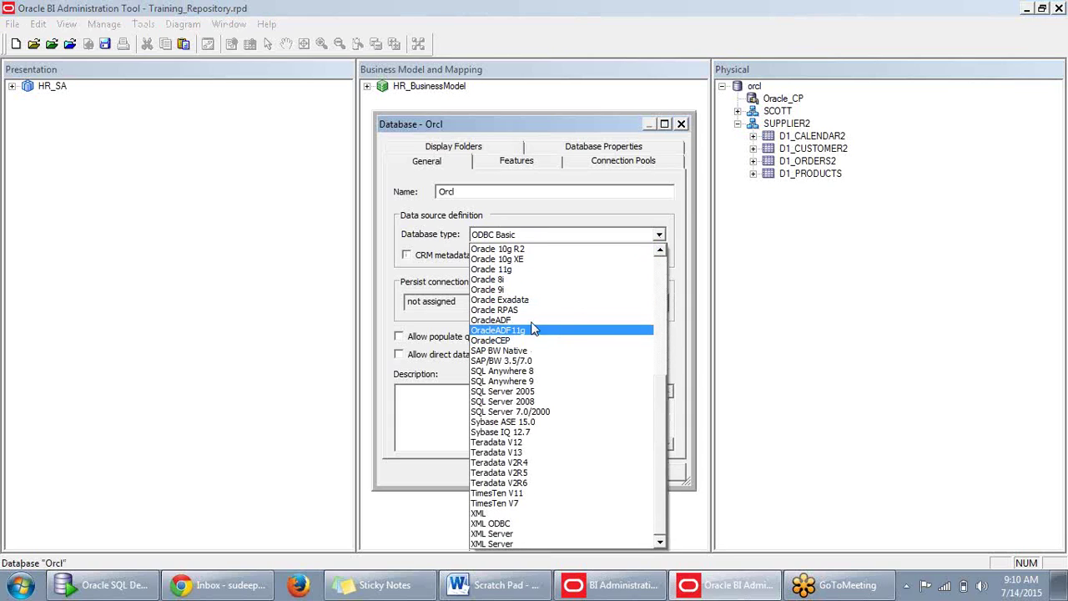
click(519, 269)
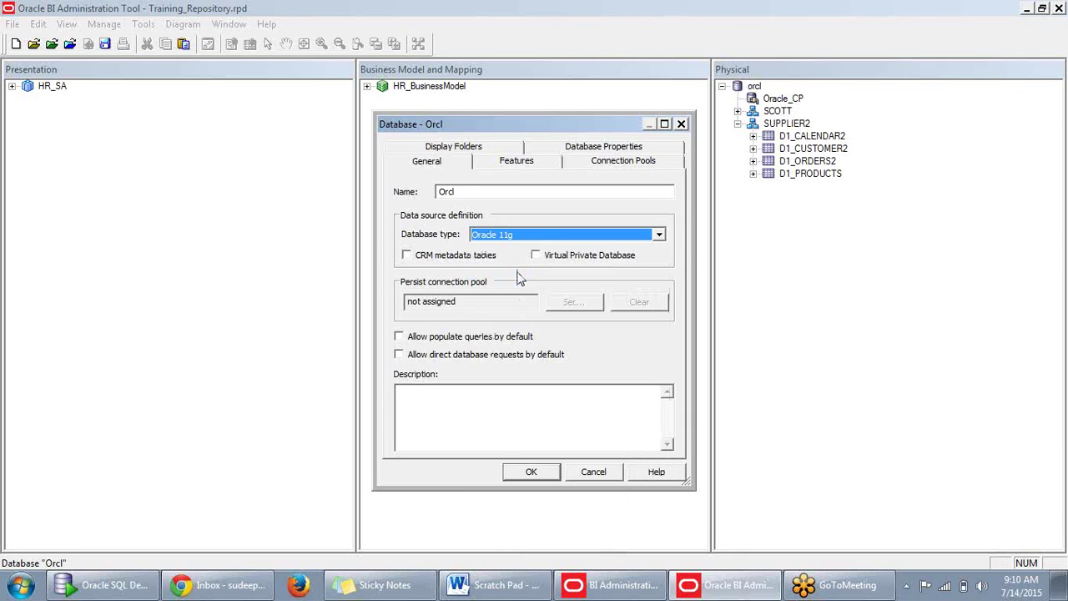
click(531, 472)
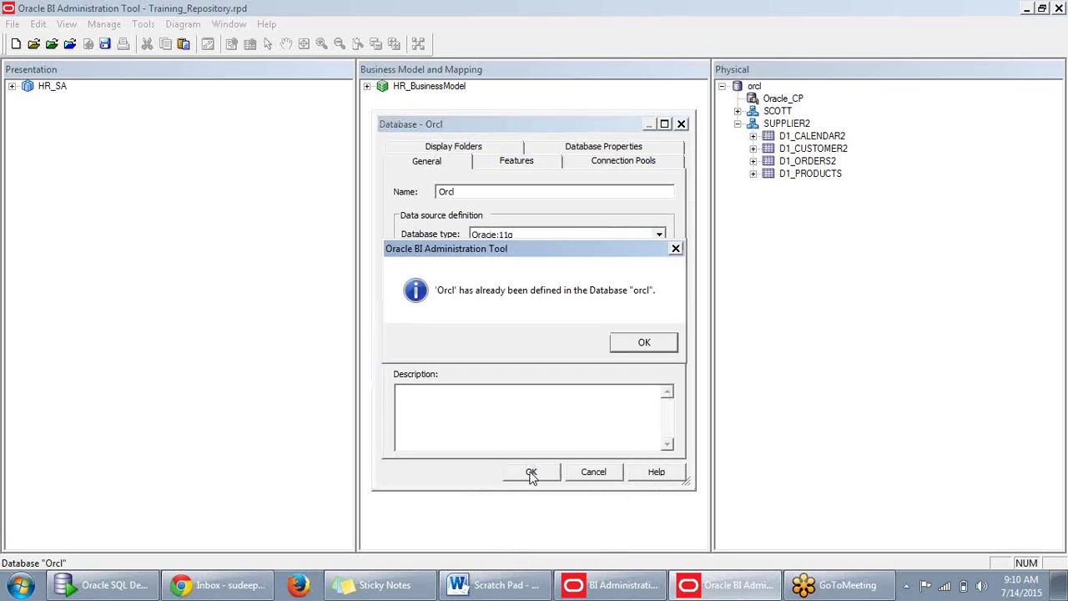
Clear the name-already-defined warning by renaming the database to Orcl1 and confirm.
click(644, 342)
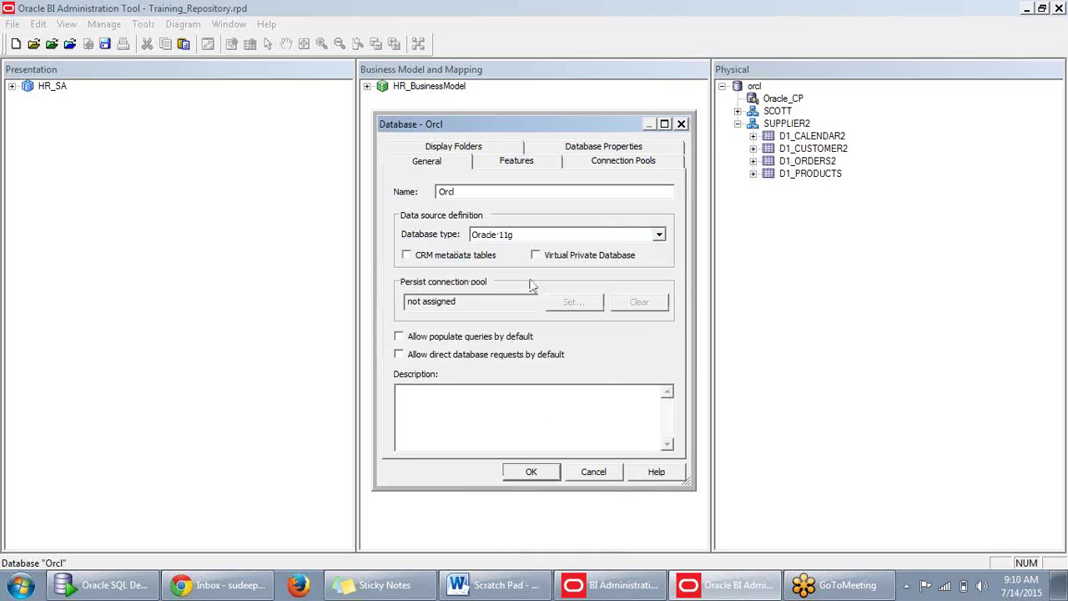
double_click(477, 192)
click(477, 192)
text(!)
click(530, 472)
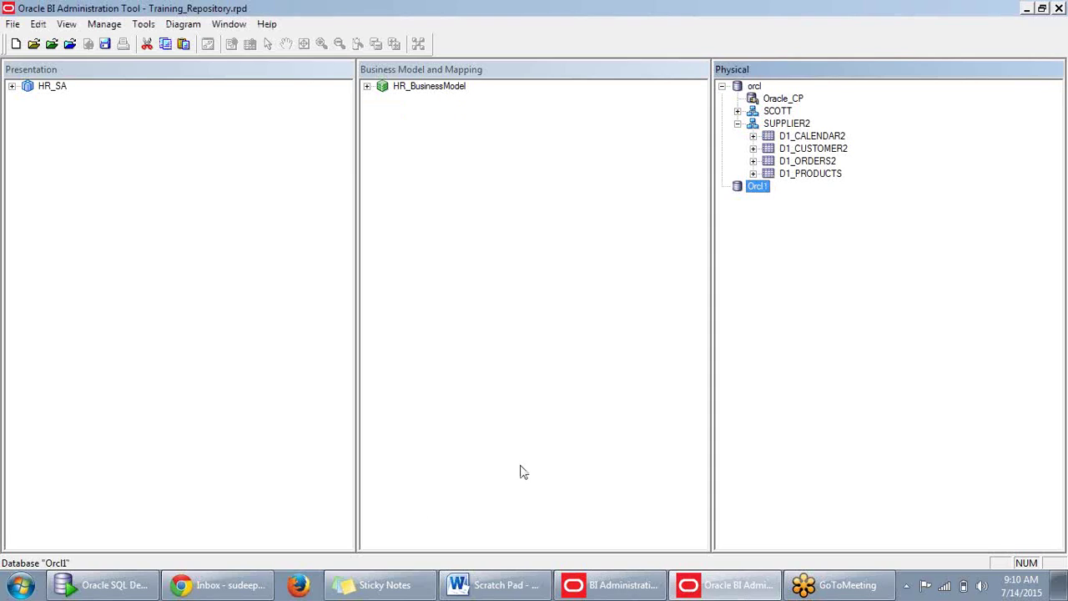
Add a new connection pool under Orcl1 named CP_Supplier2.
right_click(763, 190)
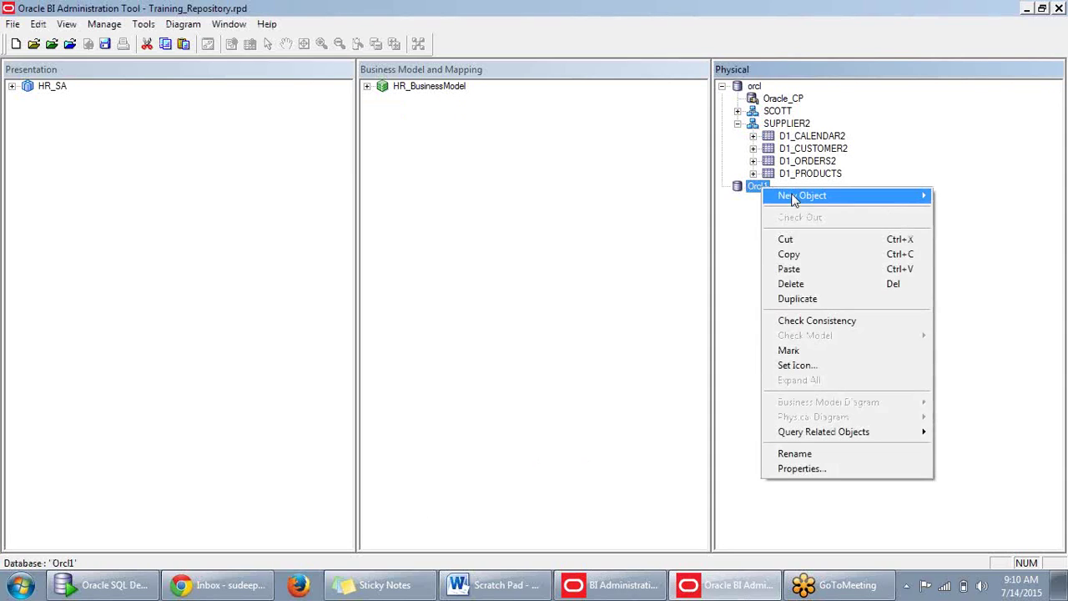
mouse_move(793, 197)
click(723, 210)
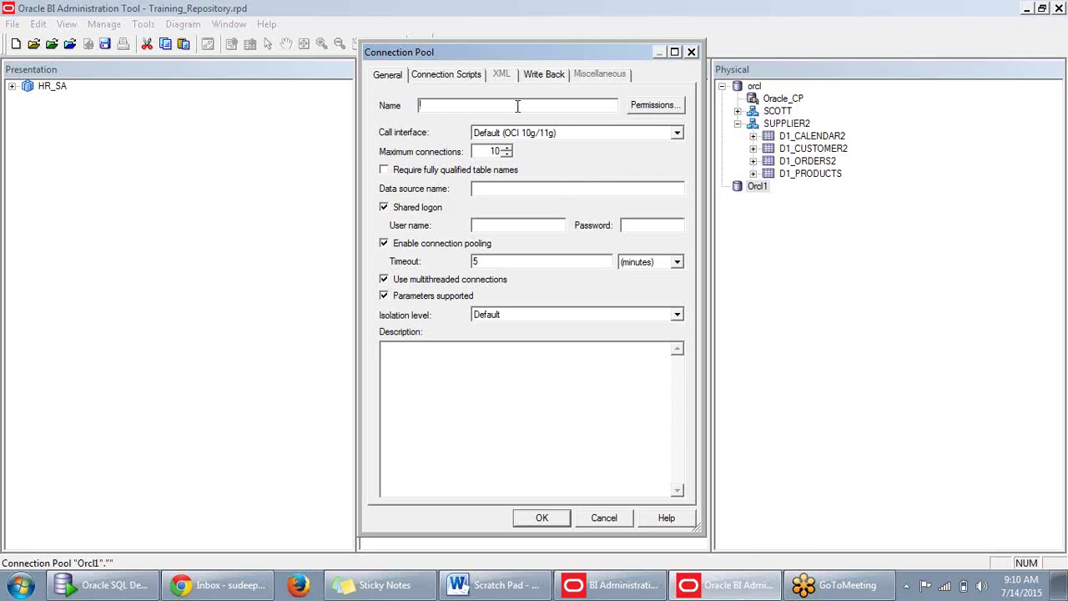
text(Connection)
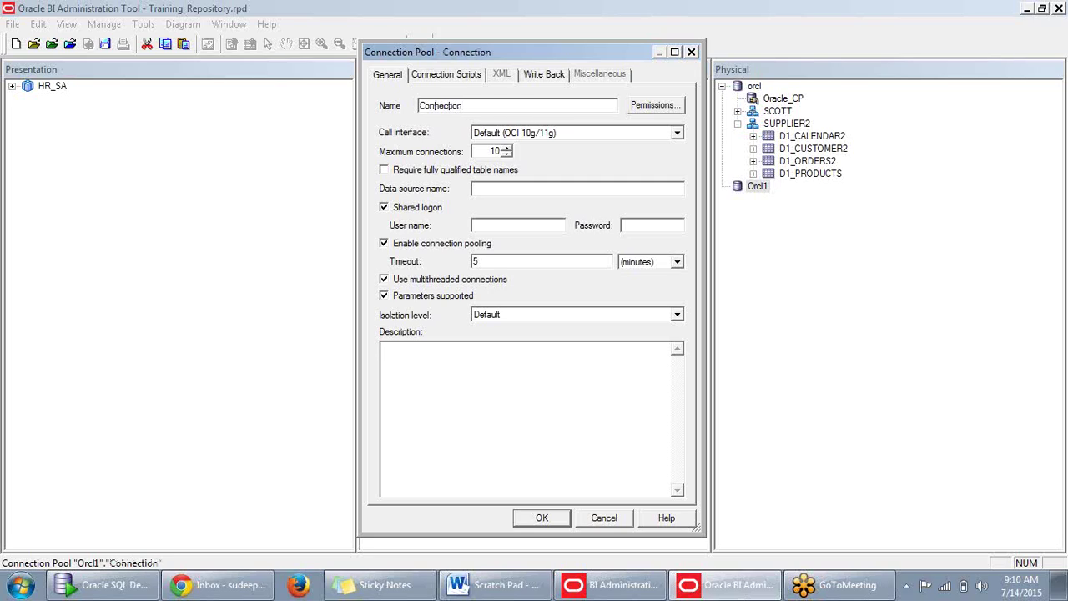
text(_Pool)
key(BackSpace)
key(BackSpace)
key(BackSpace)
key(BackSpace)
key(shift+Home)
text(CP)
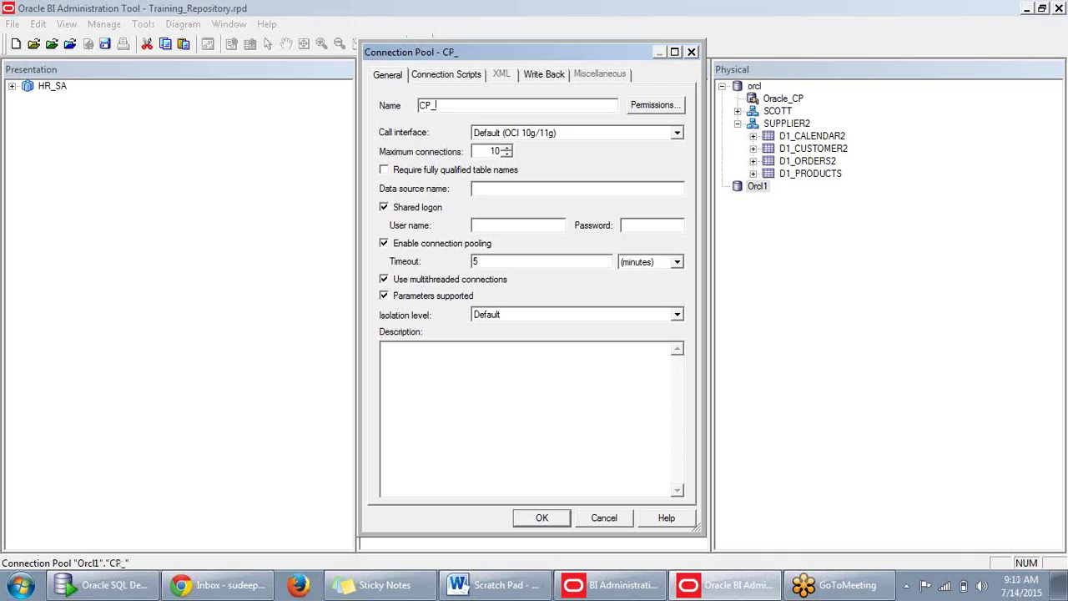
text(_Supplier2)
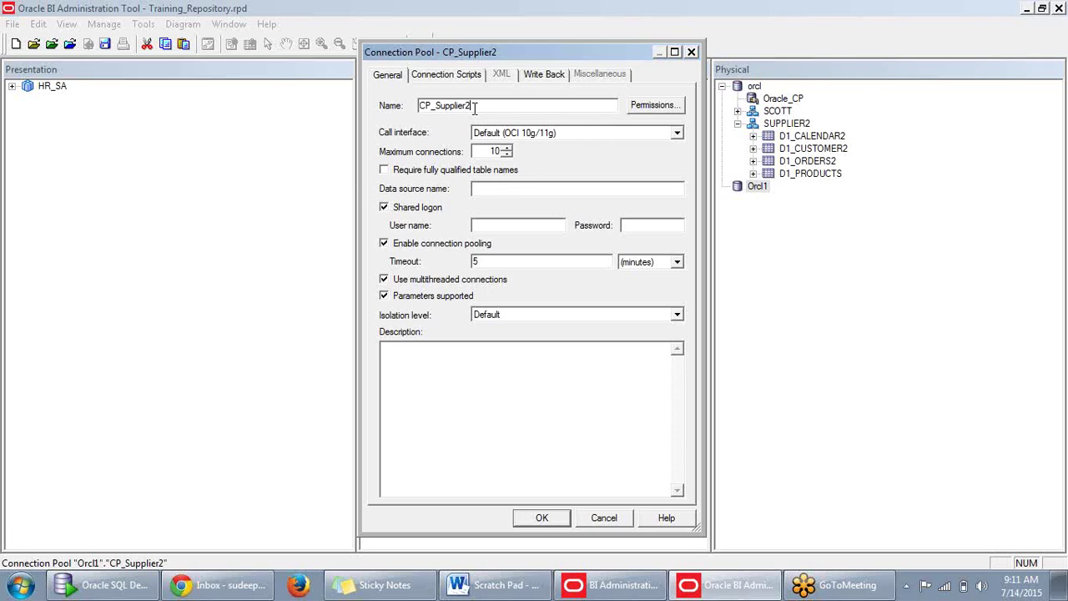
Enter the supplier schema user name and password plus data source name orcl, then submit.
click(515, 221)
text(scott)
drag(508, 224, 400, 215)
text(supplier2)
click(649, 225)
text(su)
click(541, 518)
click(586, 329)
text(orcl)
click(541, 519)
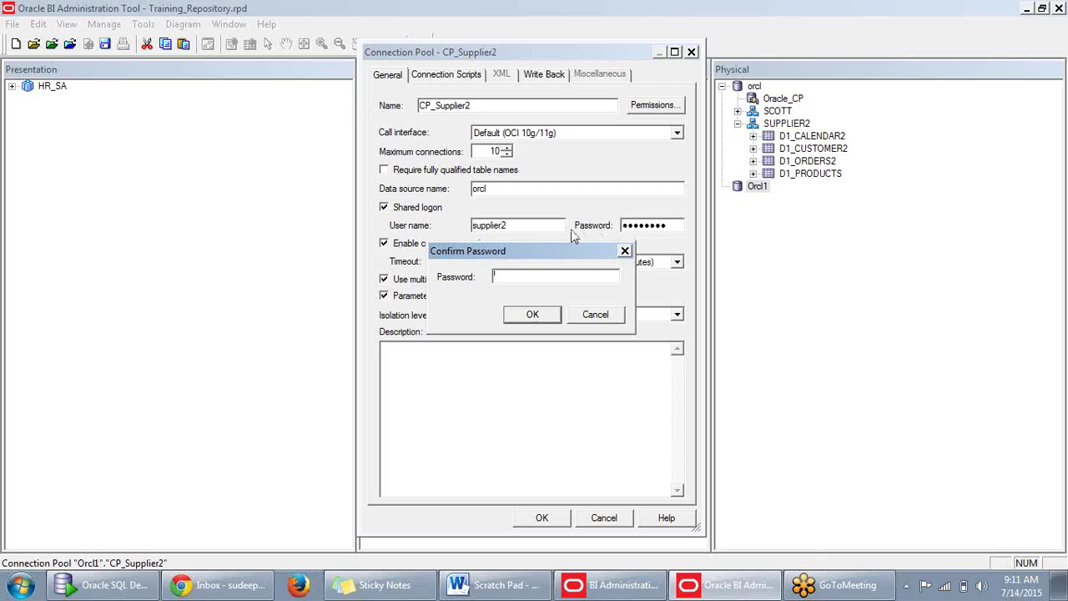
Attempt the password confirmation twice, dismissing both password mismatch errors.
text(su)
click(523, 315)
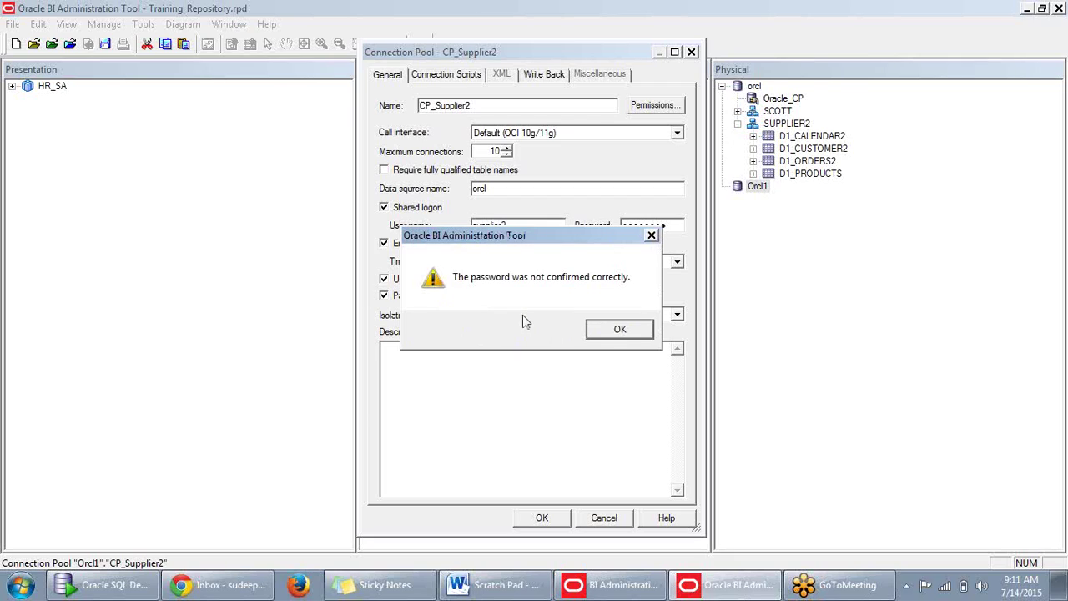
click(605, 334)
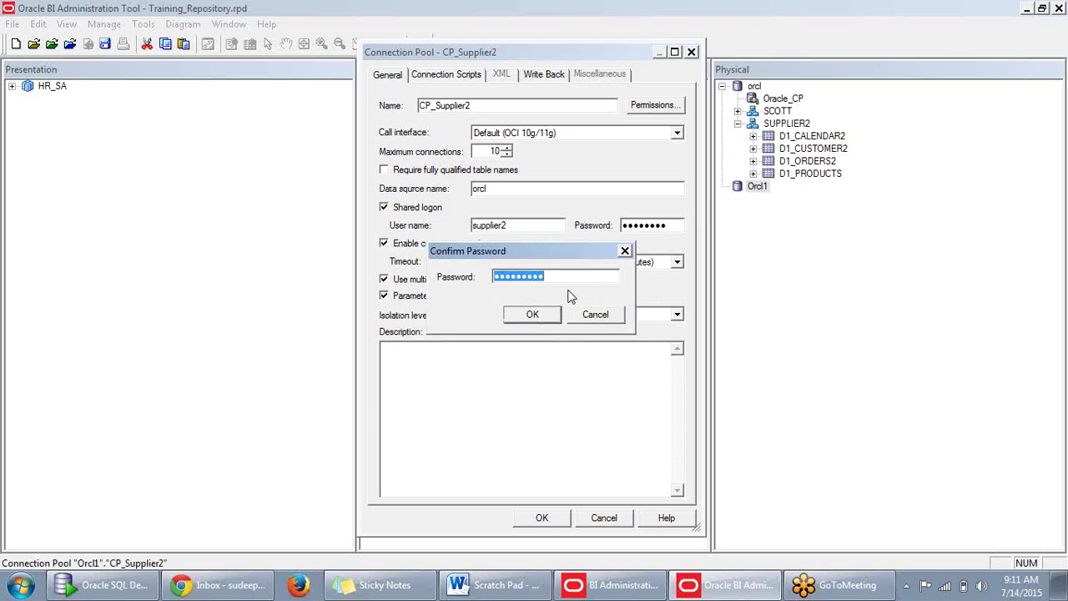
key(BackSpace)
text(su)
click(533, 317)
click(614, 332)
click(625, 251)
Clear and retype the schema user's password, confirm it, and save CP_Supplier2.
drag(669, 225, 575, 222)
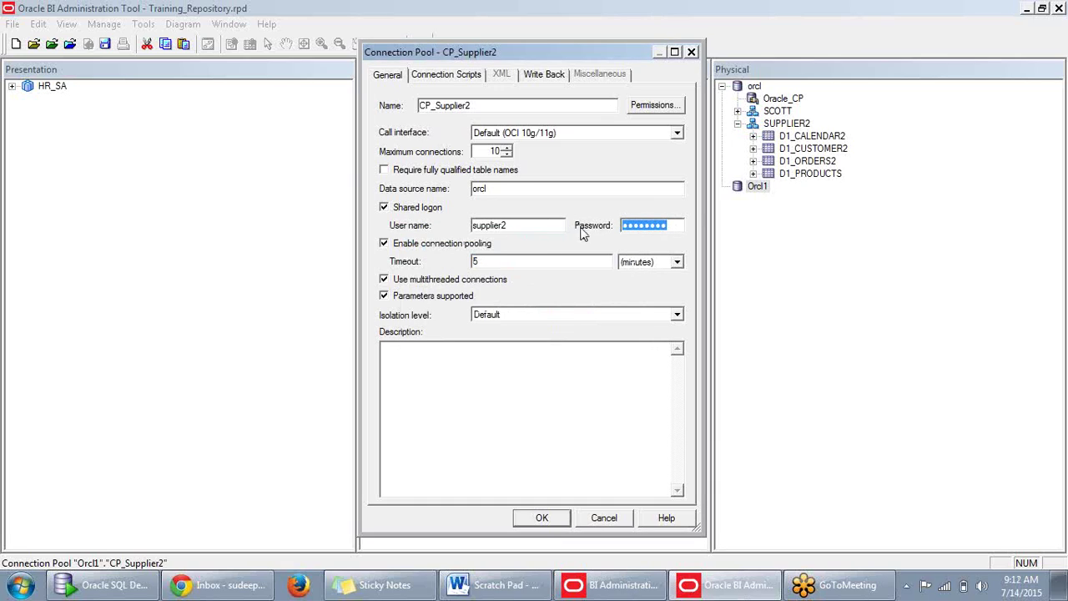
key(Delete)
double_click(506, 225)
click(655, 226)
text(supplier2)
click(541, 517)
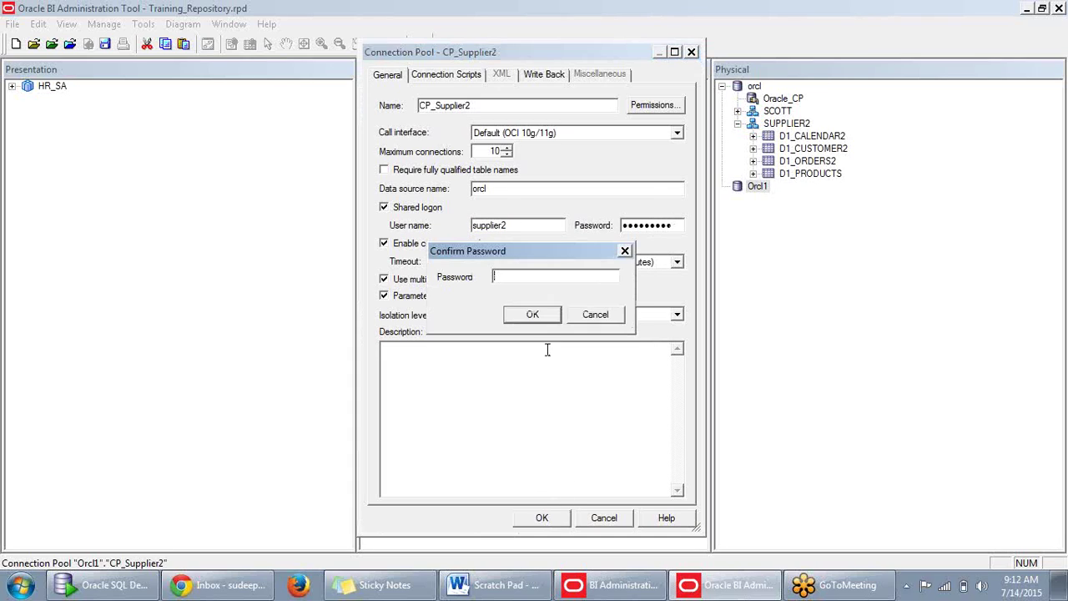
text(supplier2)
click(544, 315)
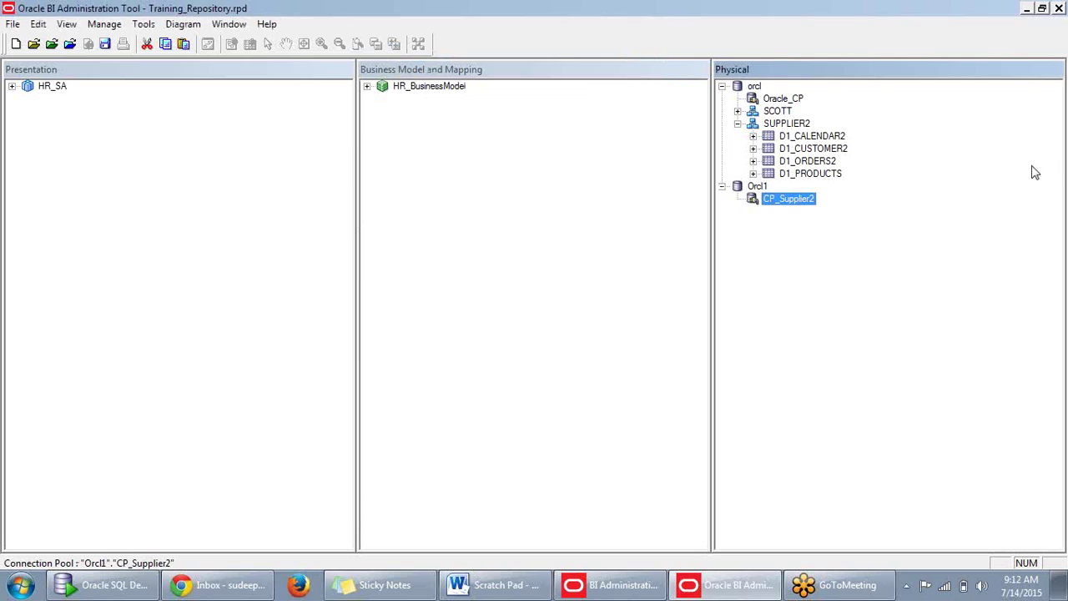
Start Import Metadata from CP_Supplier2 with keys excluded, importing tables only.
click(831, 241)
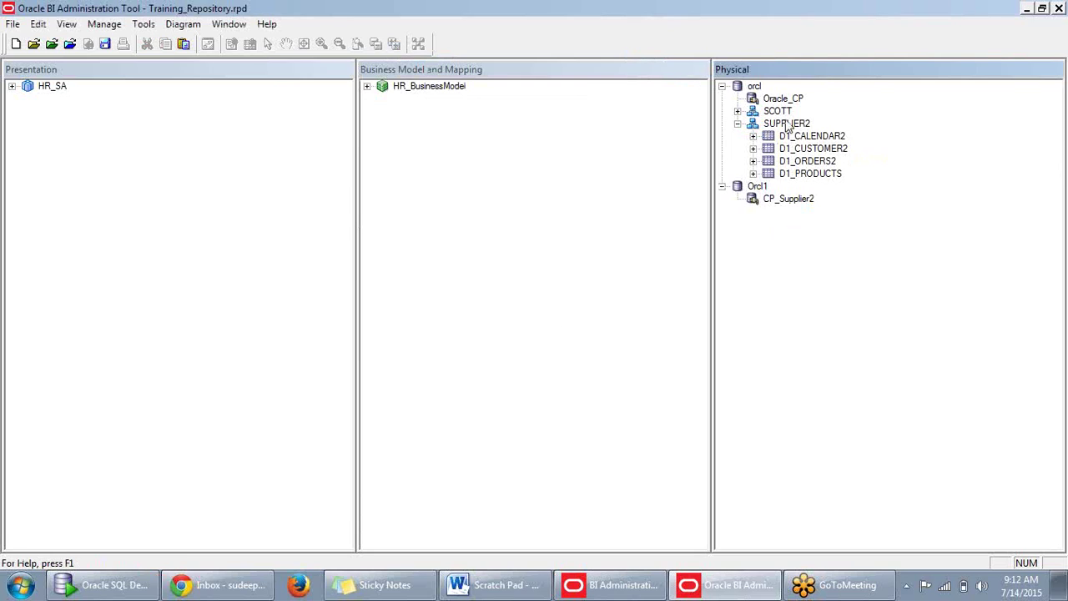
right_click(799, 207)
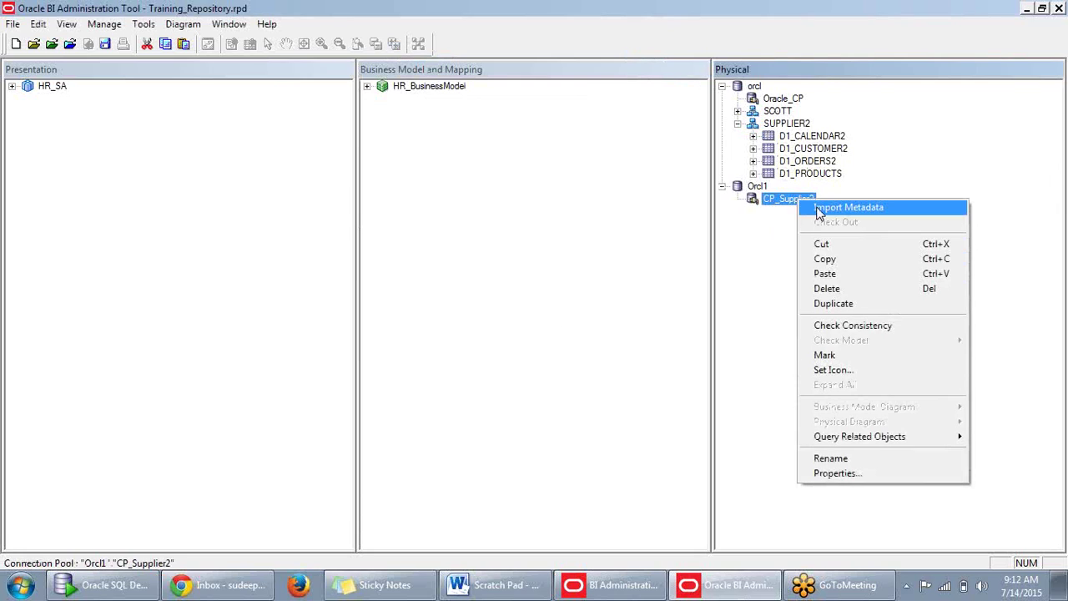
click(848, 208)
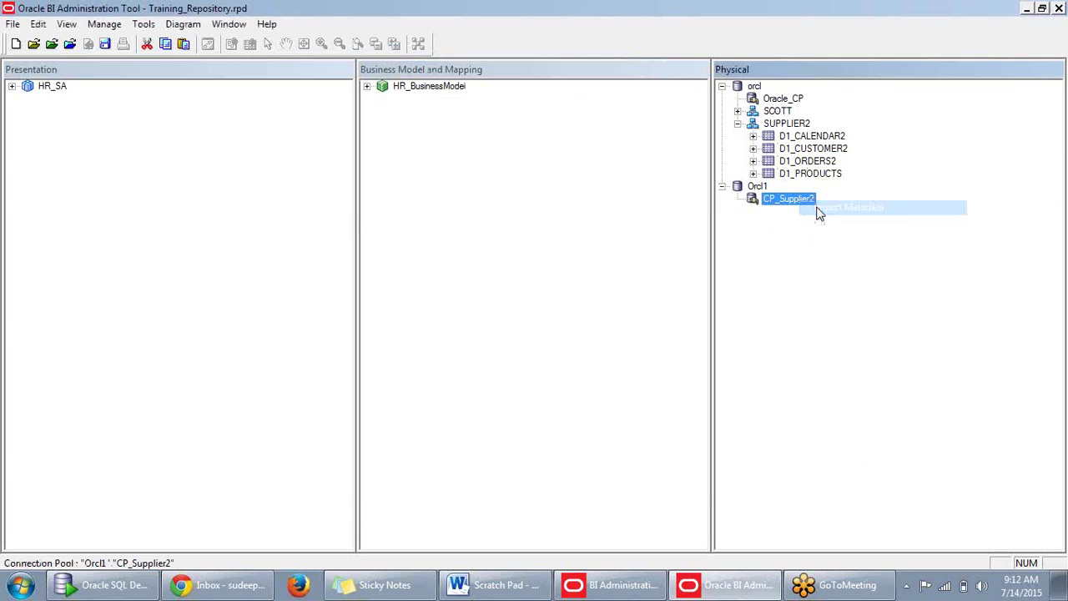
click(399, 134)
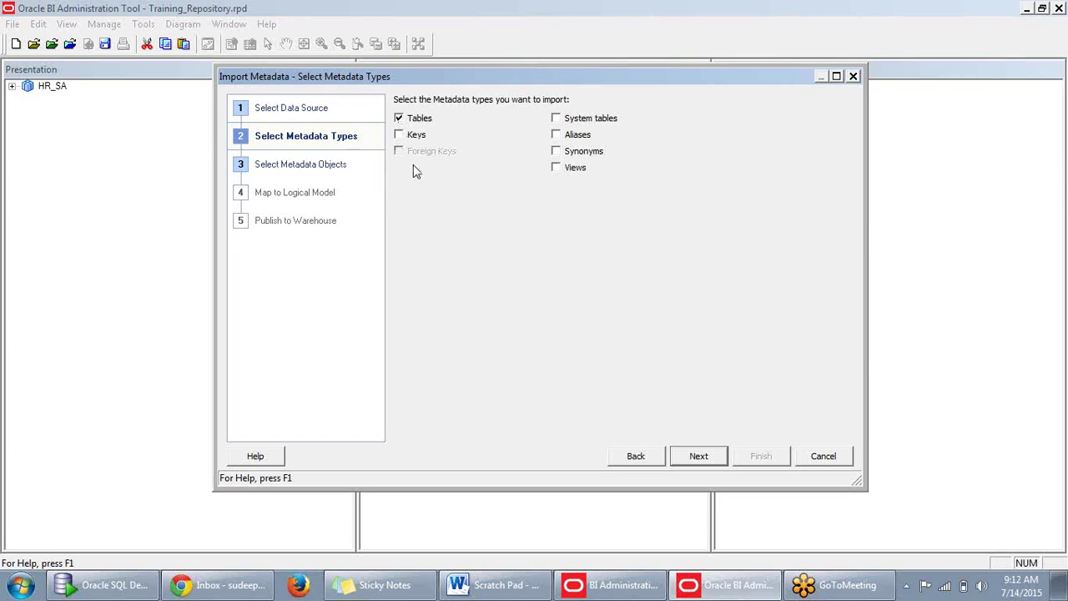
click(700, 456)
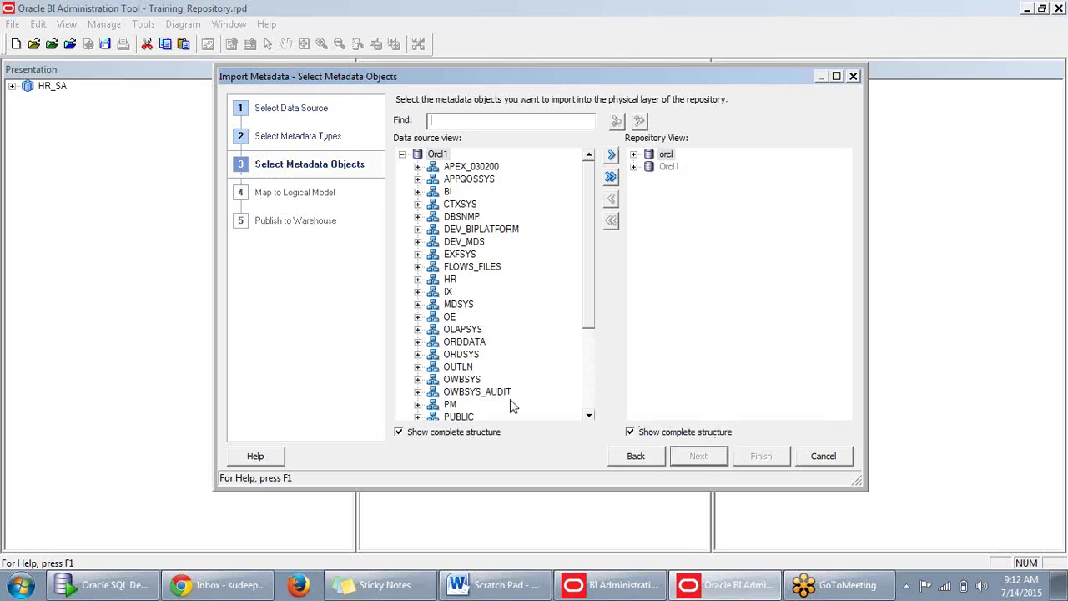
Expand SUPPLIER2 and select D1_CALENDAR2, D1_CUSTOMER2, D1_ORDERS2 and D1_PRODUCTS.
scroll(580, 383, down, 3)
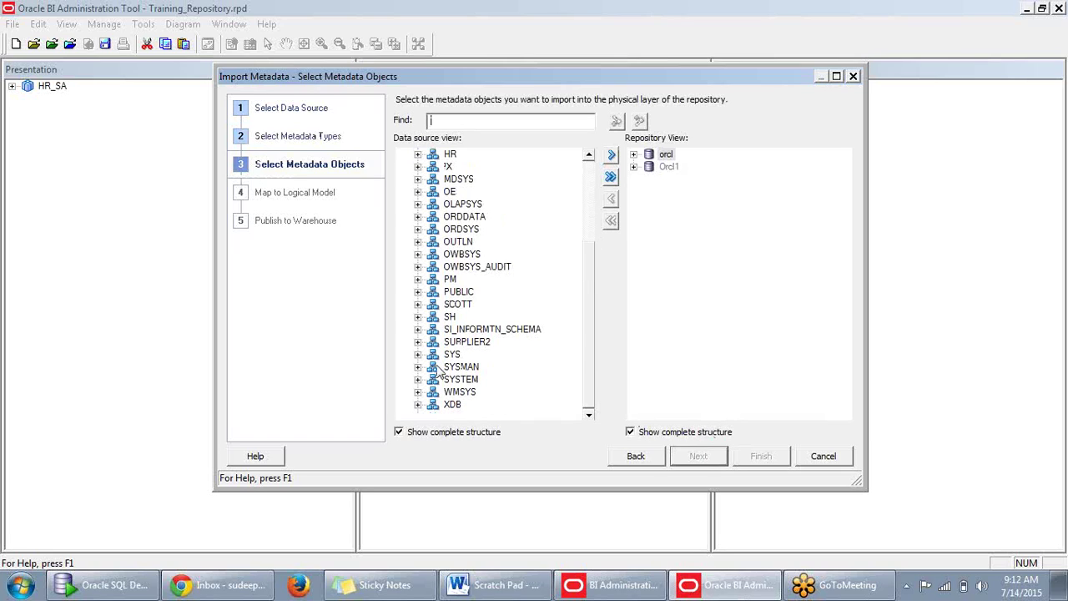
click(417, 341)
mouse_move(584, 288)
mouse_down()
mouse_move(589, 296)
mouse_move(592, 268)
mouse_up()
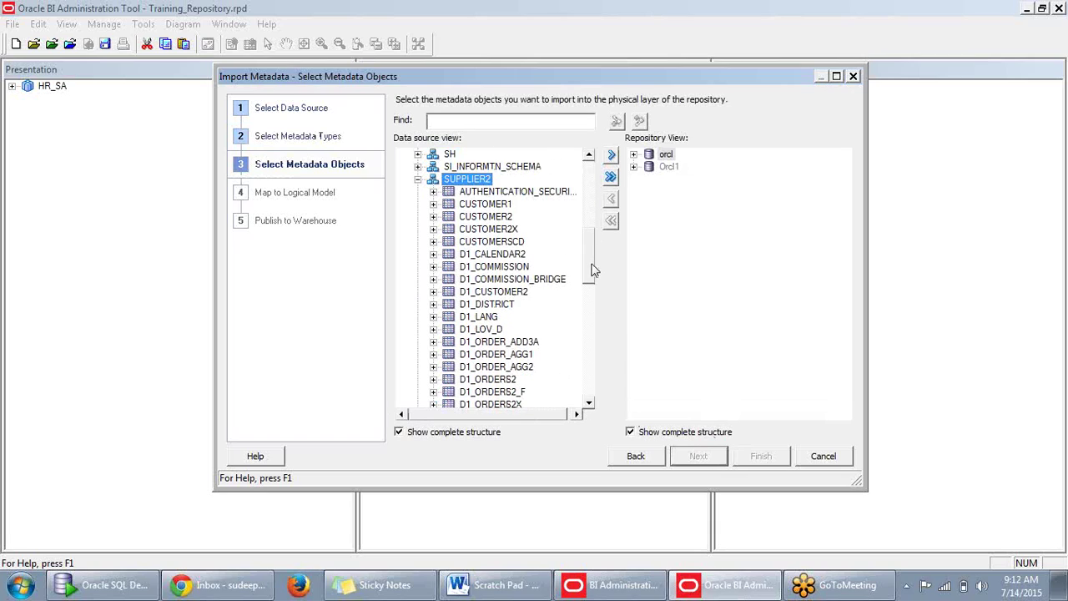
click(484, 255)
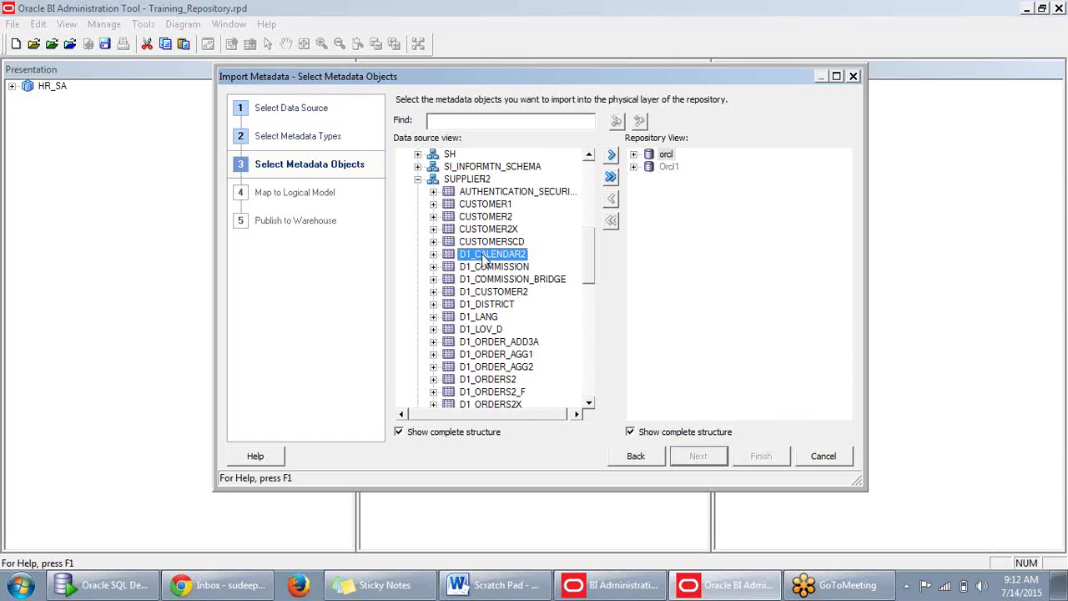
scroll(484, 260, down, 3)
scroll(488, 260, up, 3)
scroll(492, 258, down, 1)
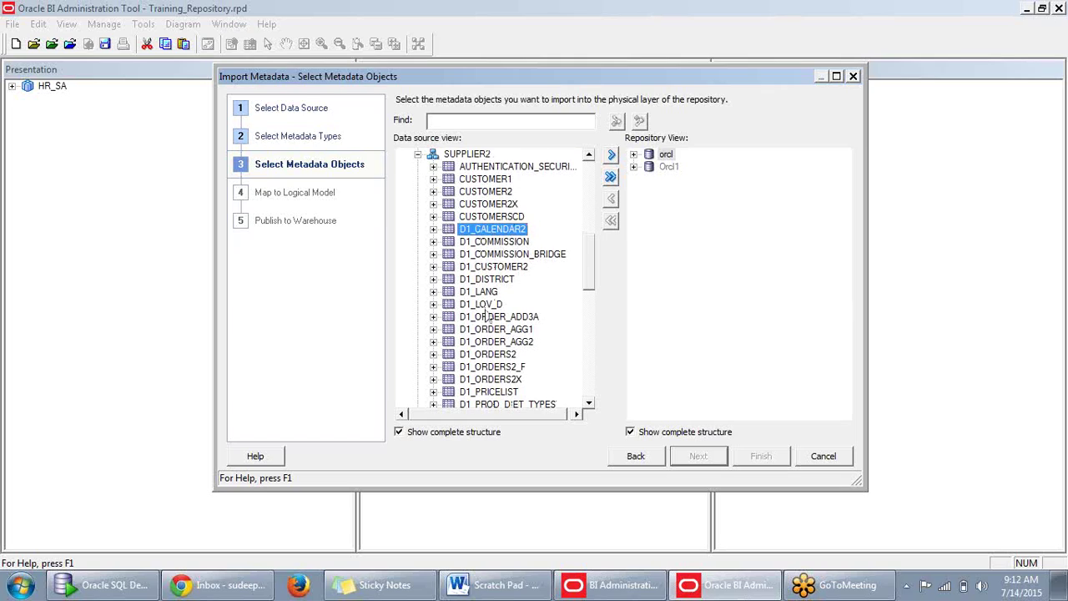
ctrl+click(504, 268)
scroll(505, 271, down, 1)
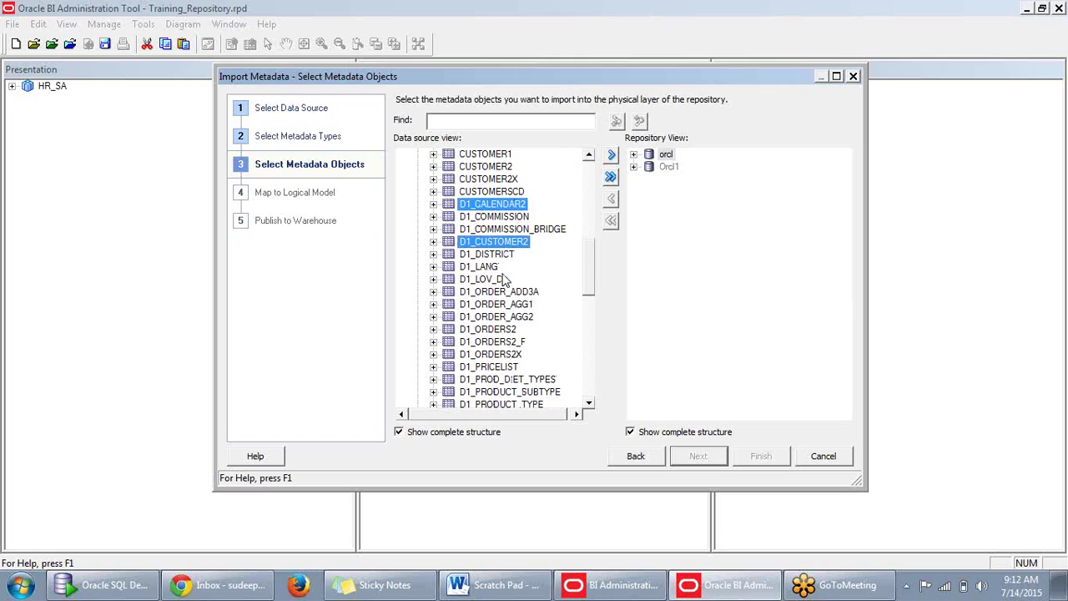
ctrl+click(492, 334)
scroll(491, 336, down, 2)
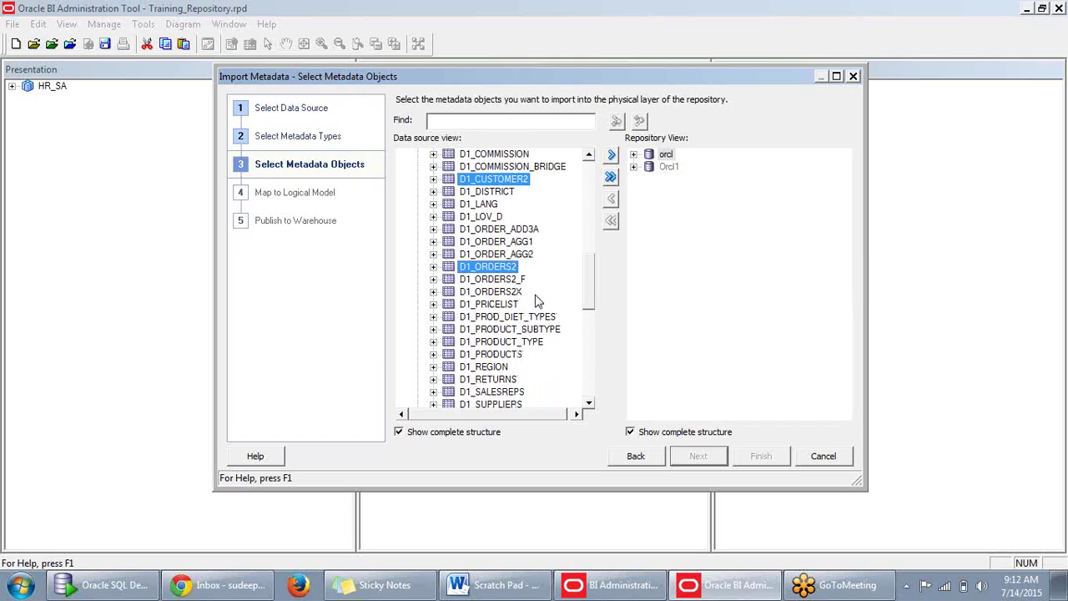
ctrl+click(482, 356)
scroll(495, 302, up, 2)
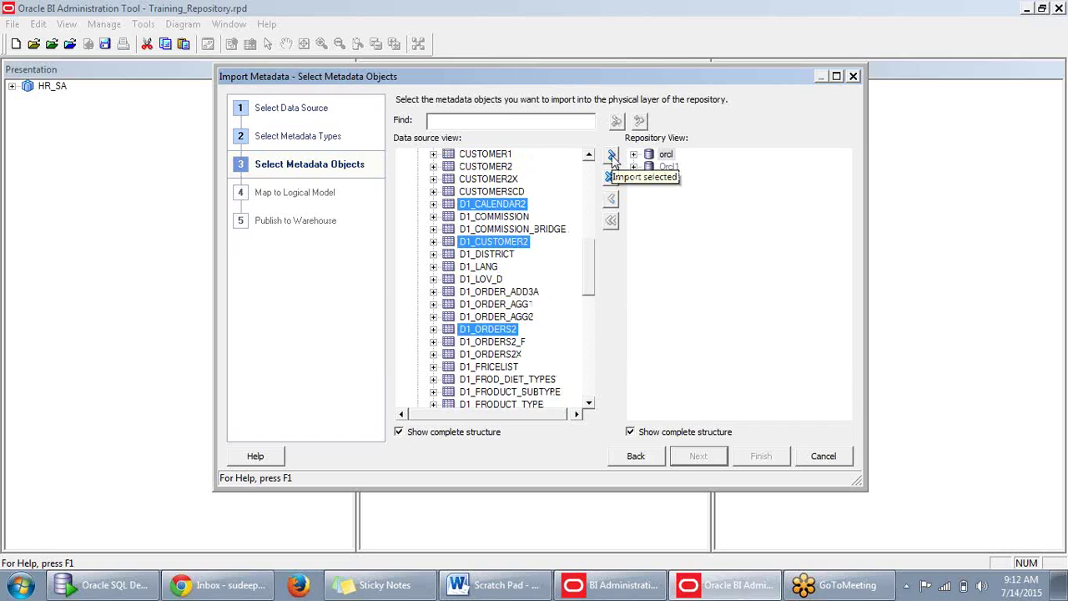
Import the four tables, finish the wizard, and expand SUPPLIER2 under Orcl1 to verify.
click(611, 157)
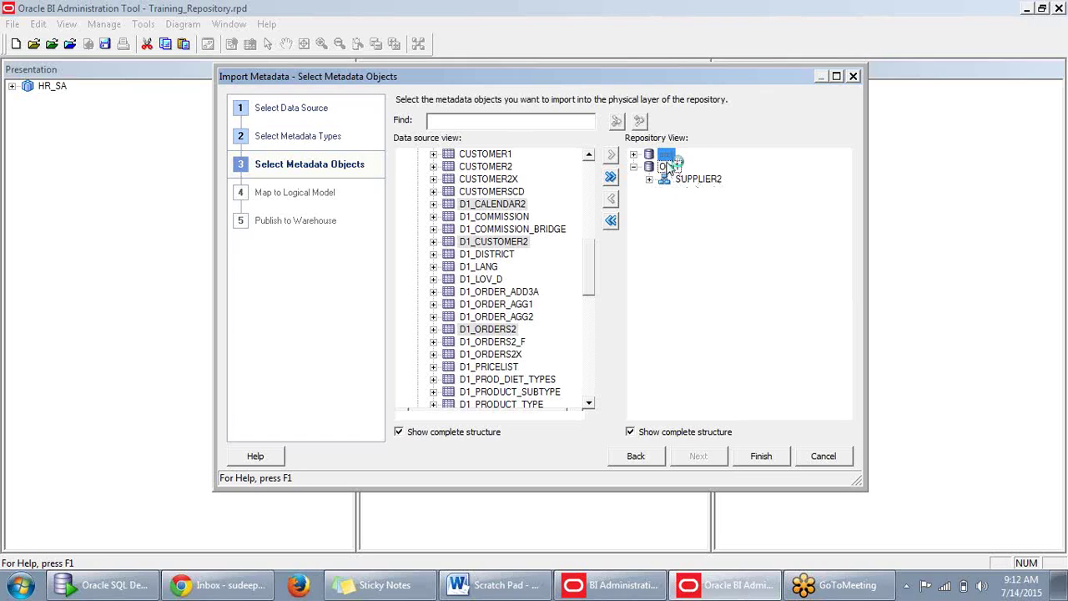
click(649, 179)
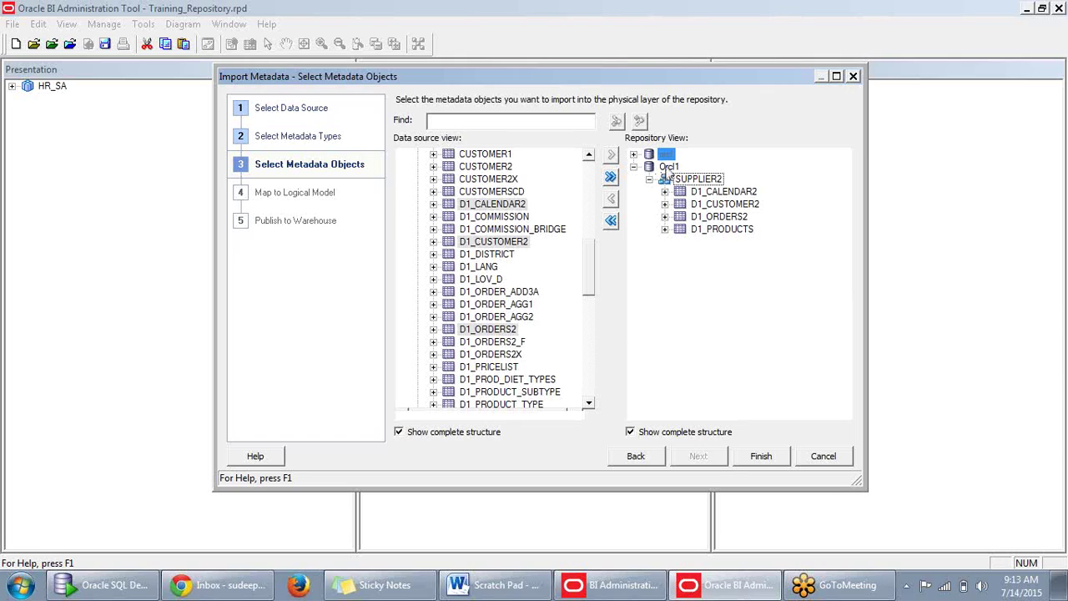
click(761, 456)
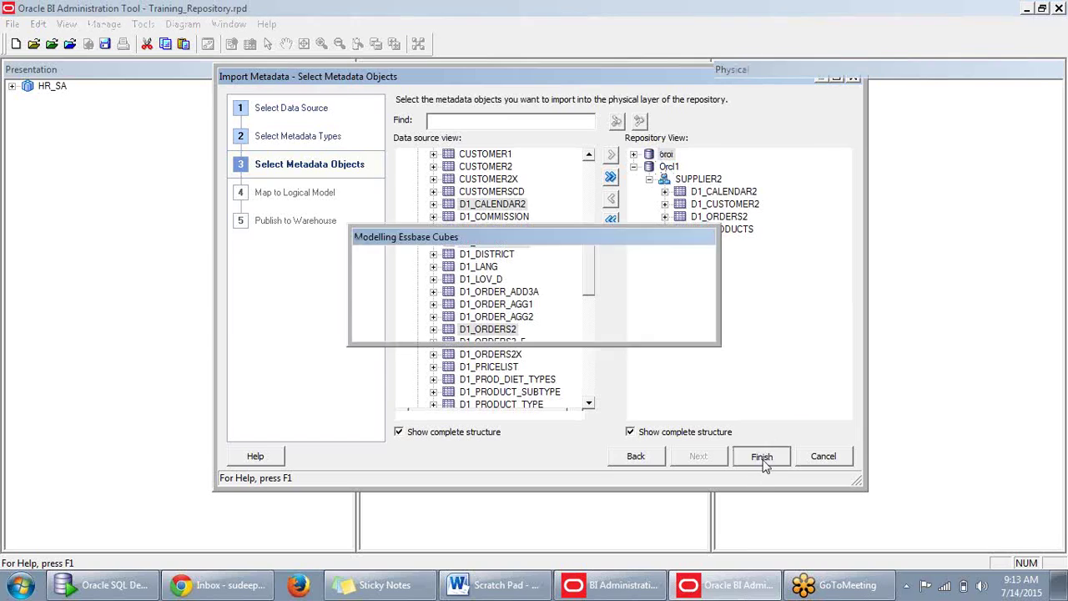
click(738, 211)
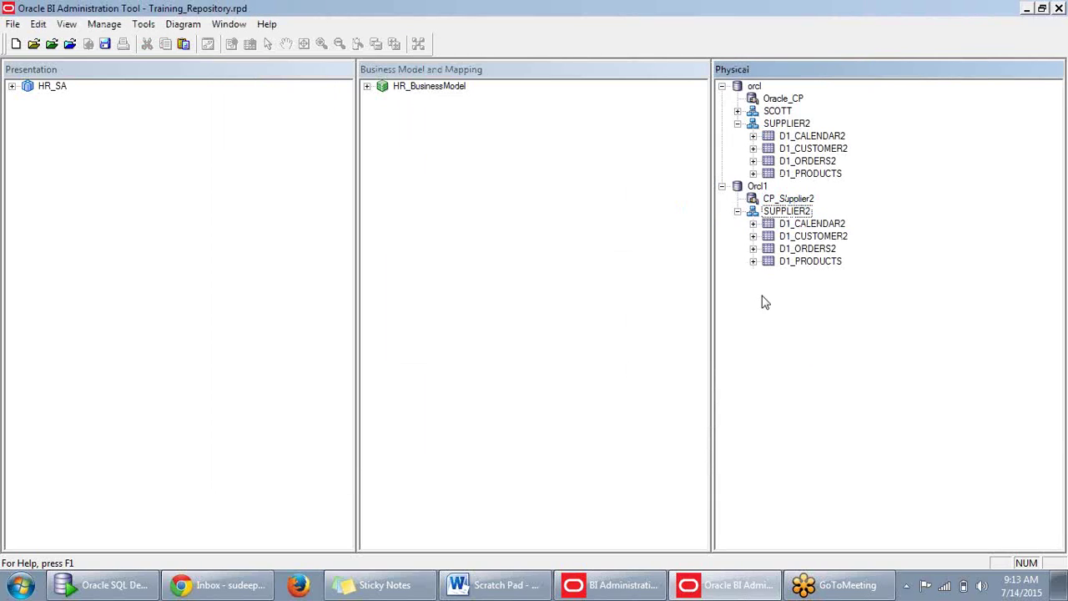
Preview D1_CALENDAR2's rows in a maximized window, close it, and collapse the orcl database.
right_click(822, 224)
click(849, 262)
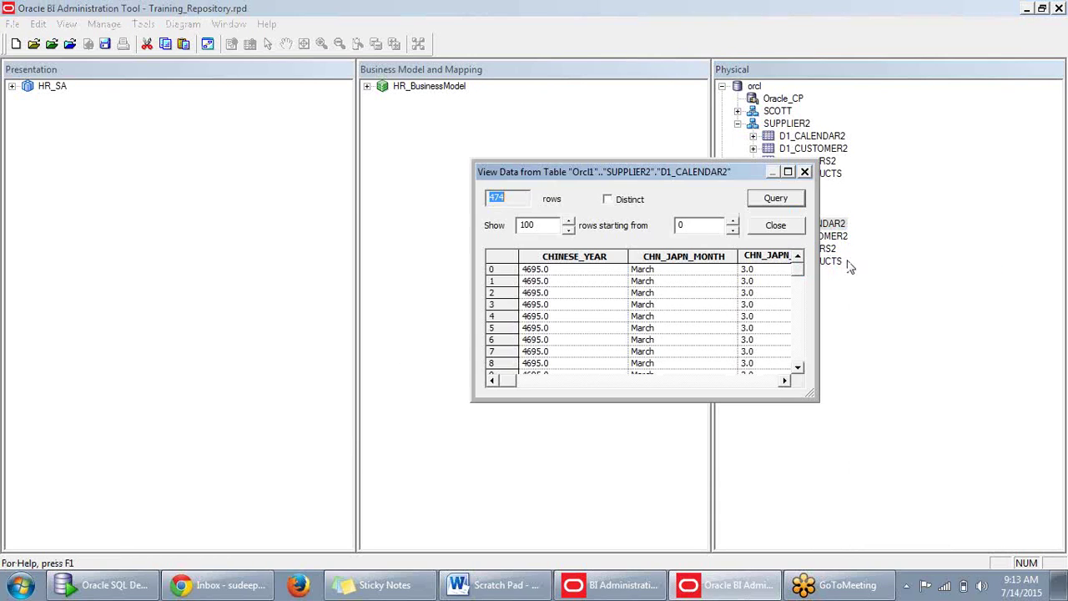
click(788, 172)
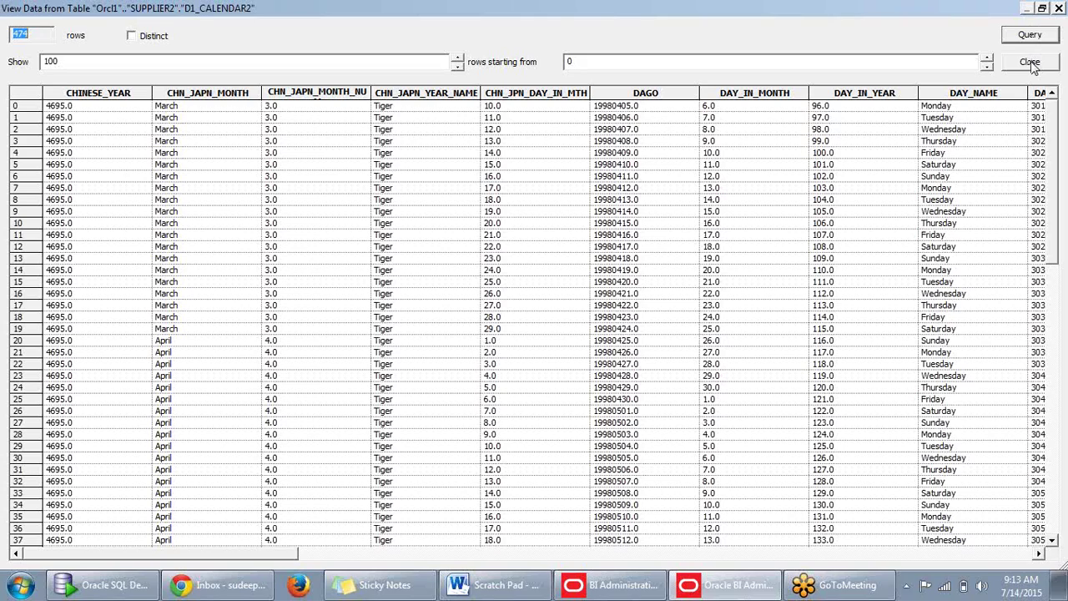
click(1031, 64)
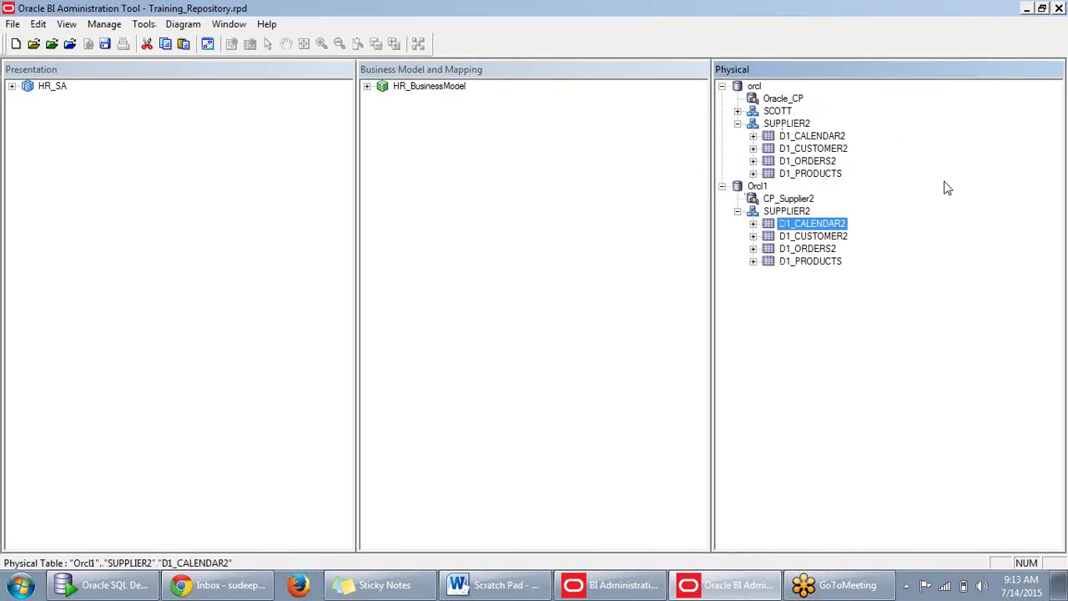
click(722, 87)
click(768, 213)
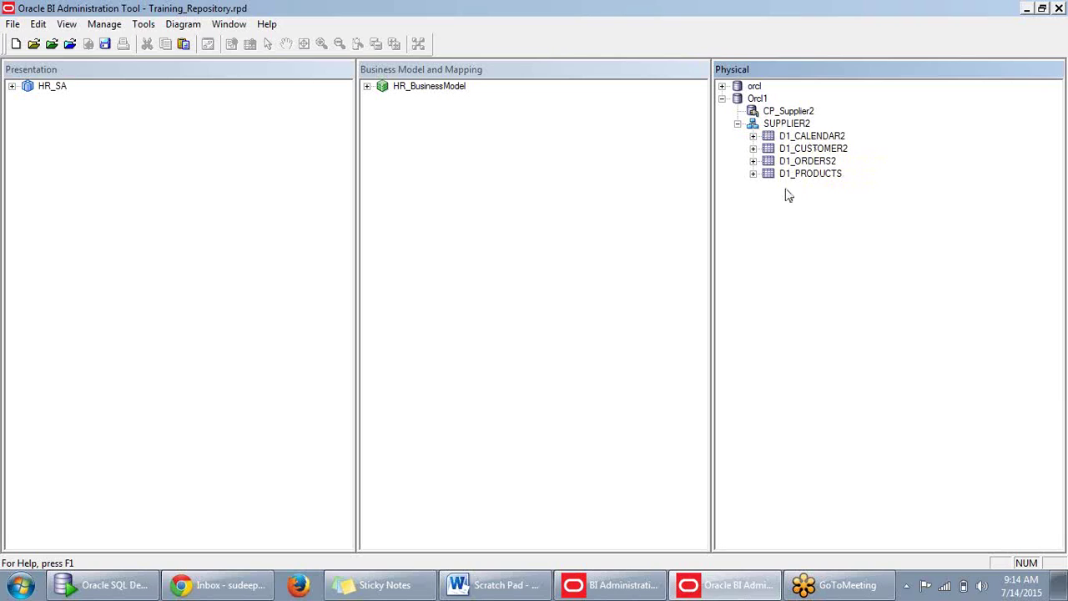
Create an alias of D1_CALENDAR2 named D_Calendar and collapse its column list.
right_click(826, 139)
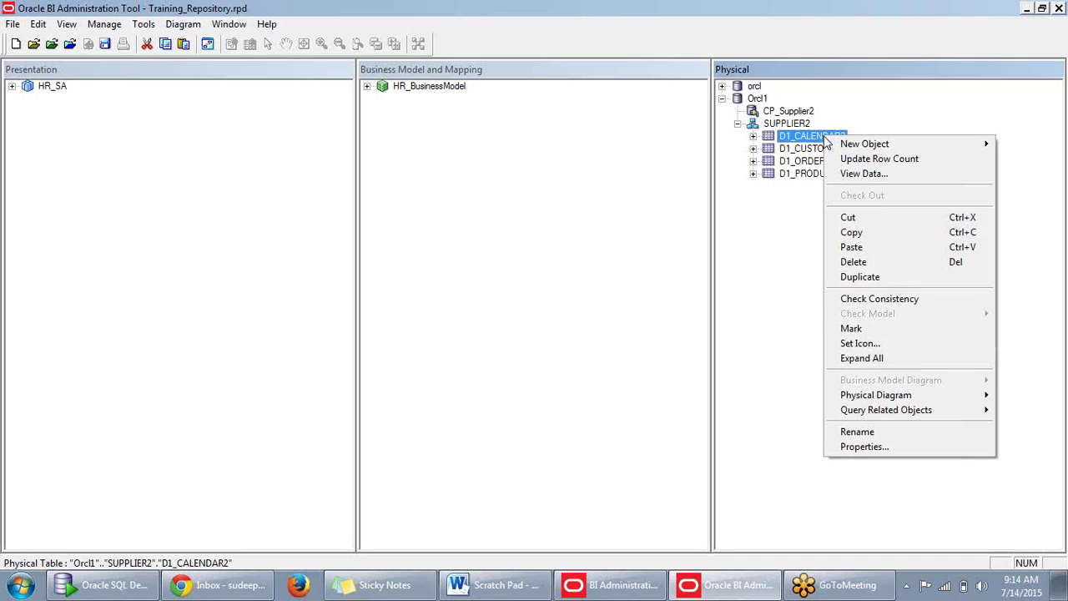
mouse_move(839, 146)
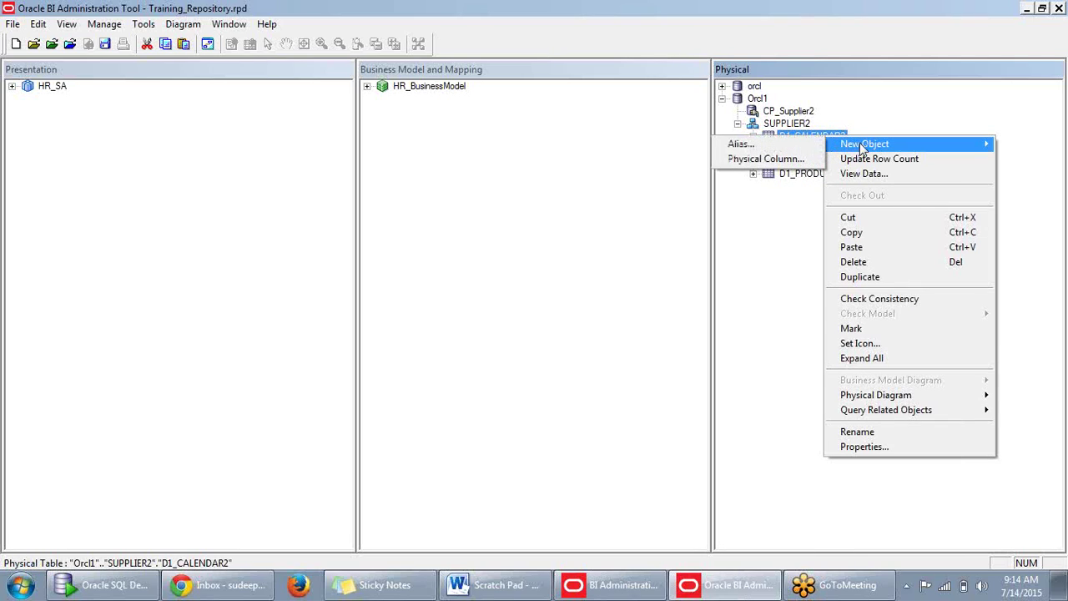
click(795, 148)
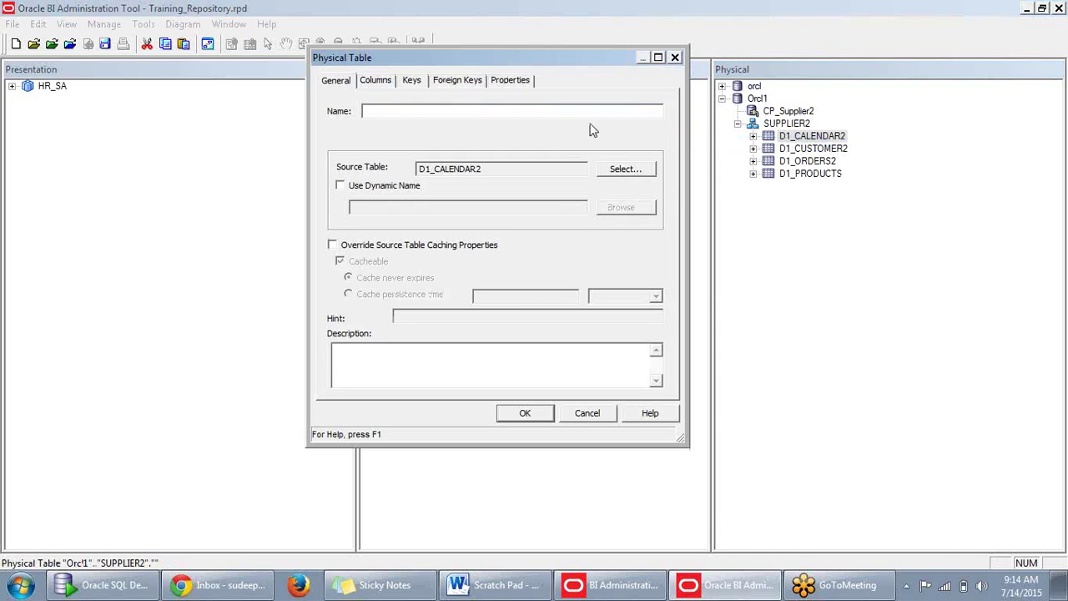
drag(605, 65, 878, 215)
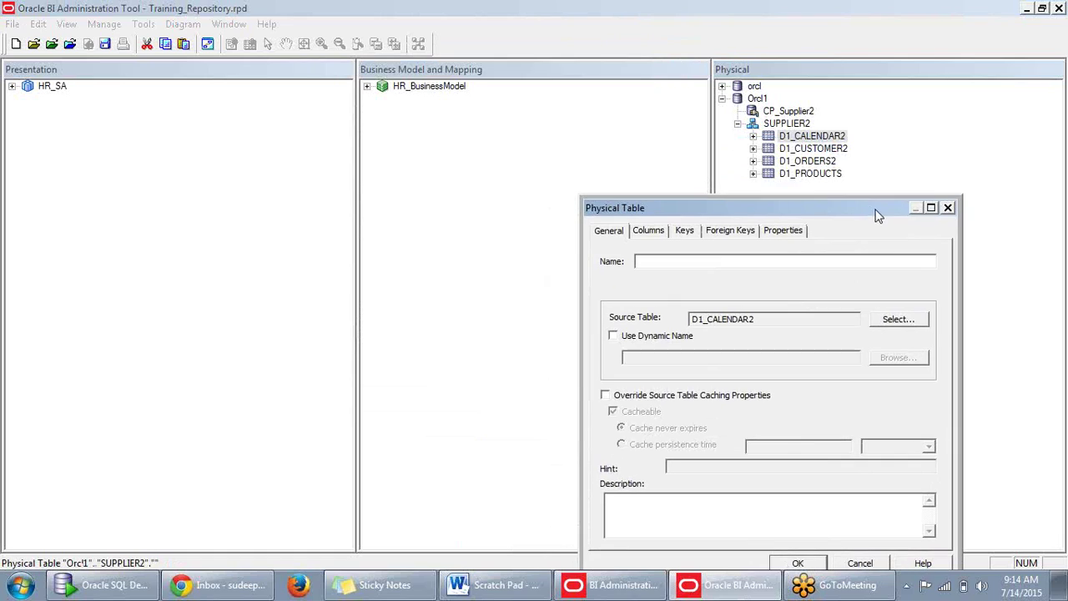
click(808, 265)
text(DDDDDDDDDDDDDD)
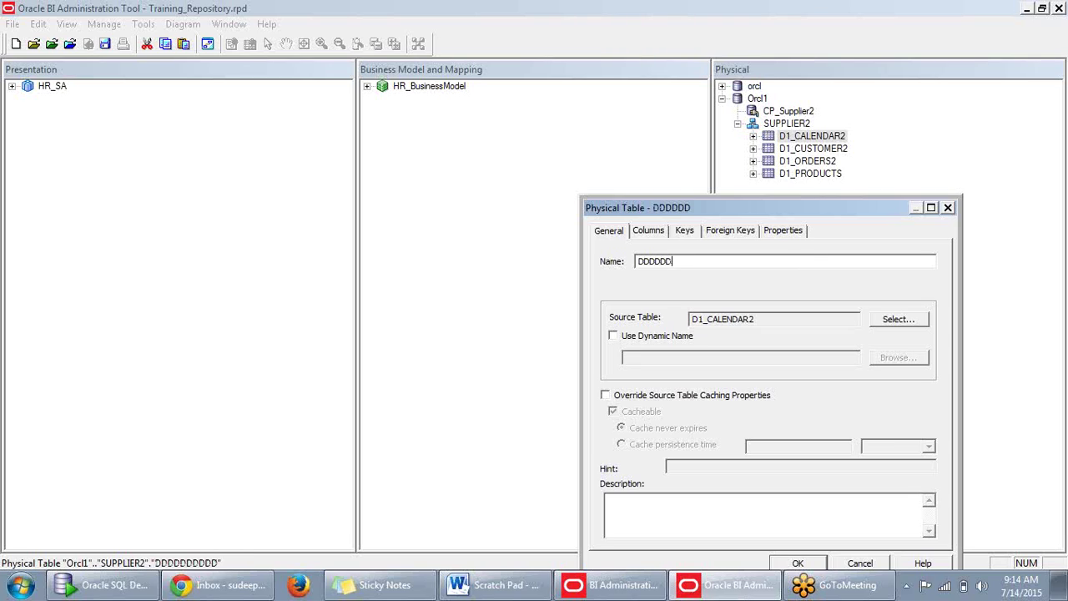
key(BackSpace)
key(BackSpace)
key(BackSpace)
key(BackSpace)
key(BackSpace)
key(BackSpace)
key(BackSpace)
key(BackSpace)
key(BackSpace)
key(BackSpace)
key(BackSpace)
key(BackSpace)
key(BackSpace)
key(BackSpace)
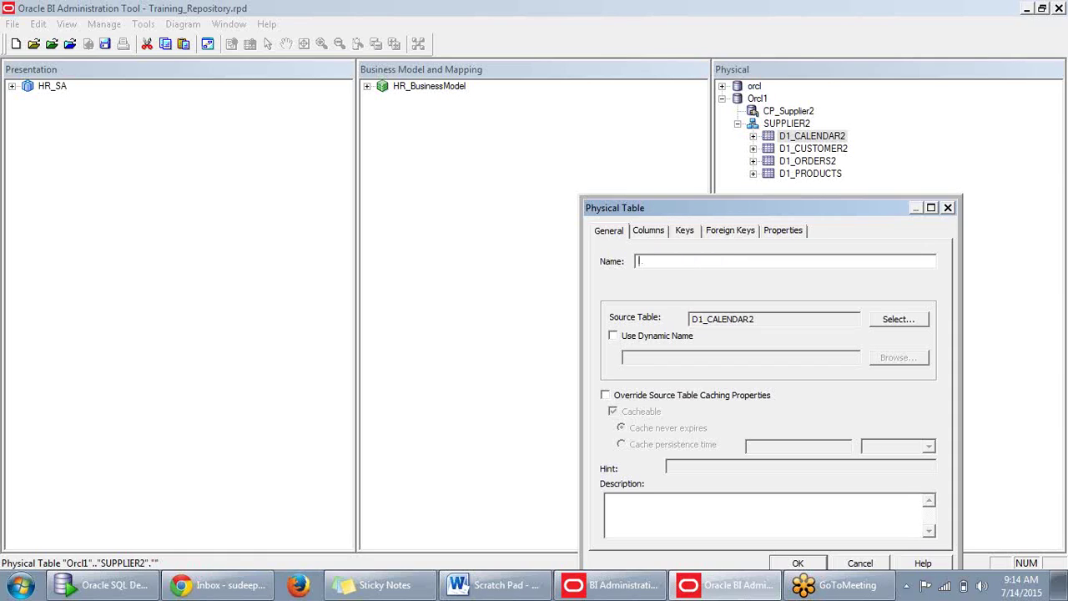
text(D_Ca)
text(lendar)
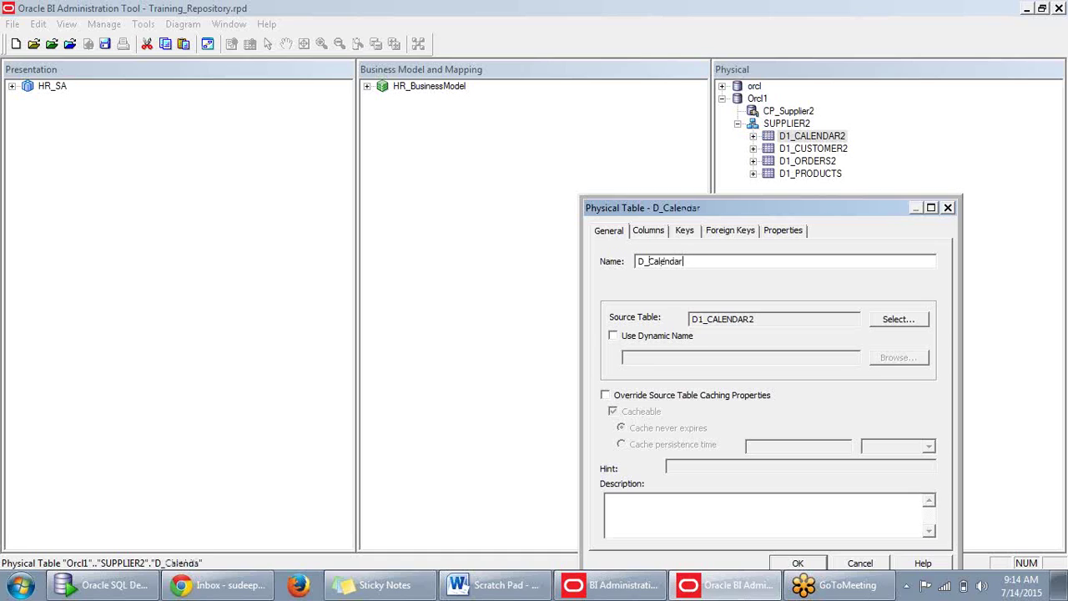
drag(762, 210, 759, 146)
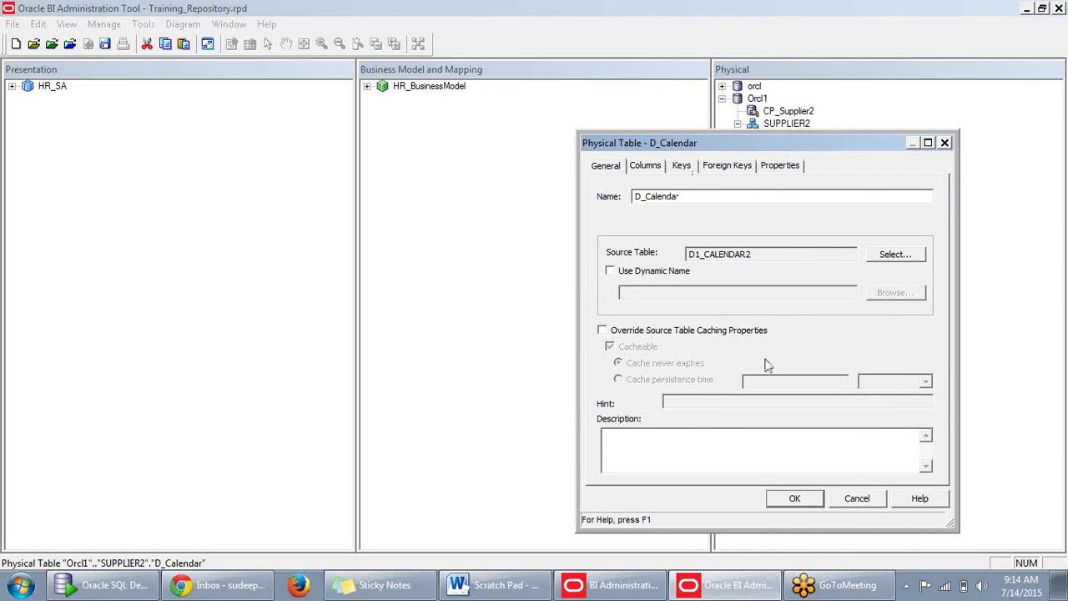
click(795, 498)
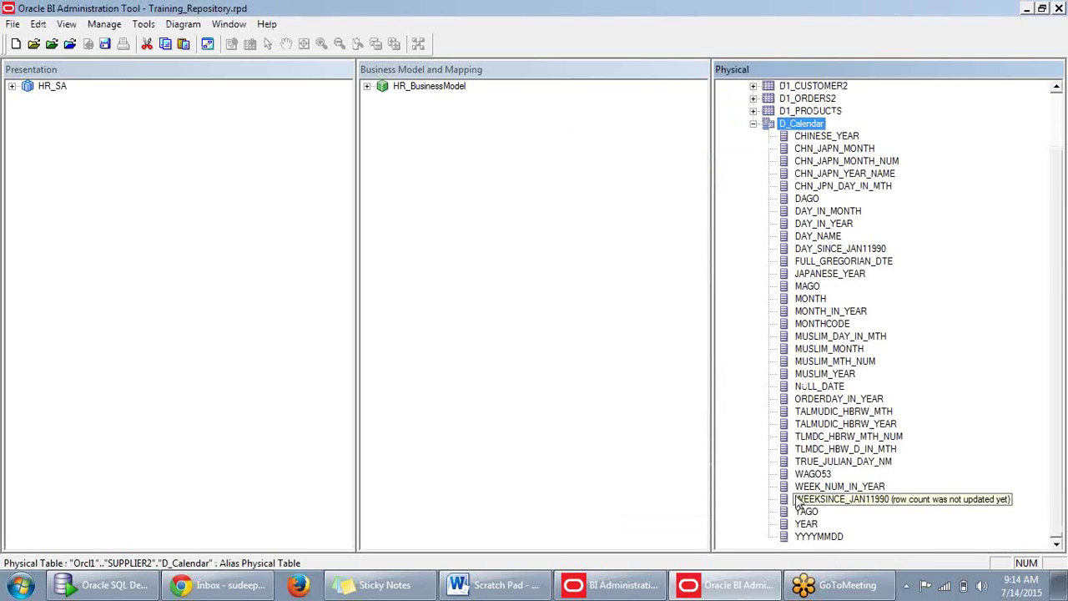
click(753, 124)
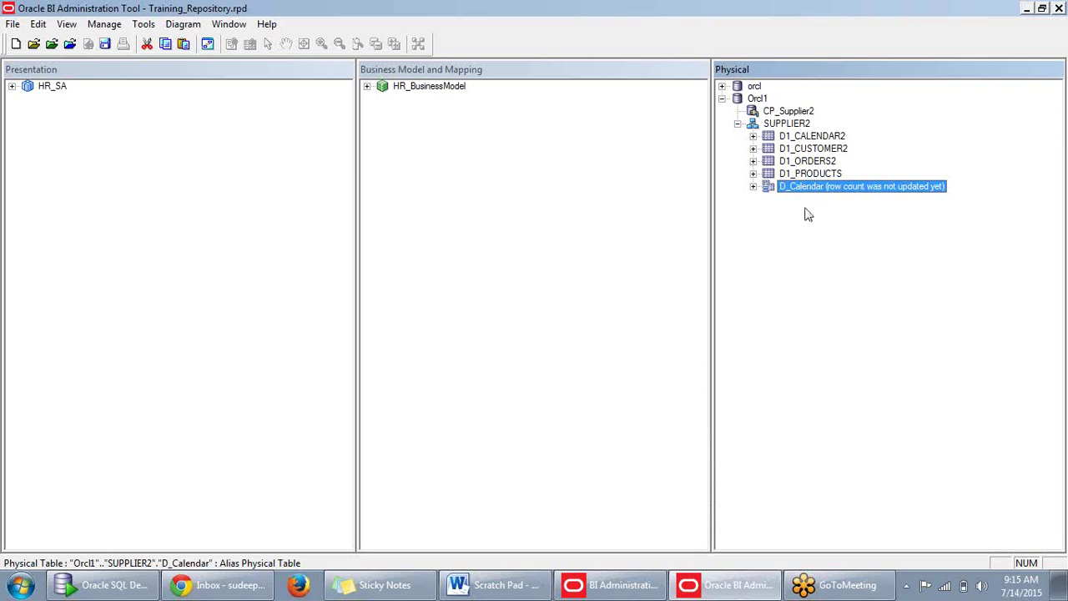
click(808, 241)
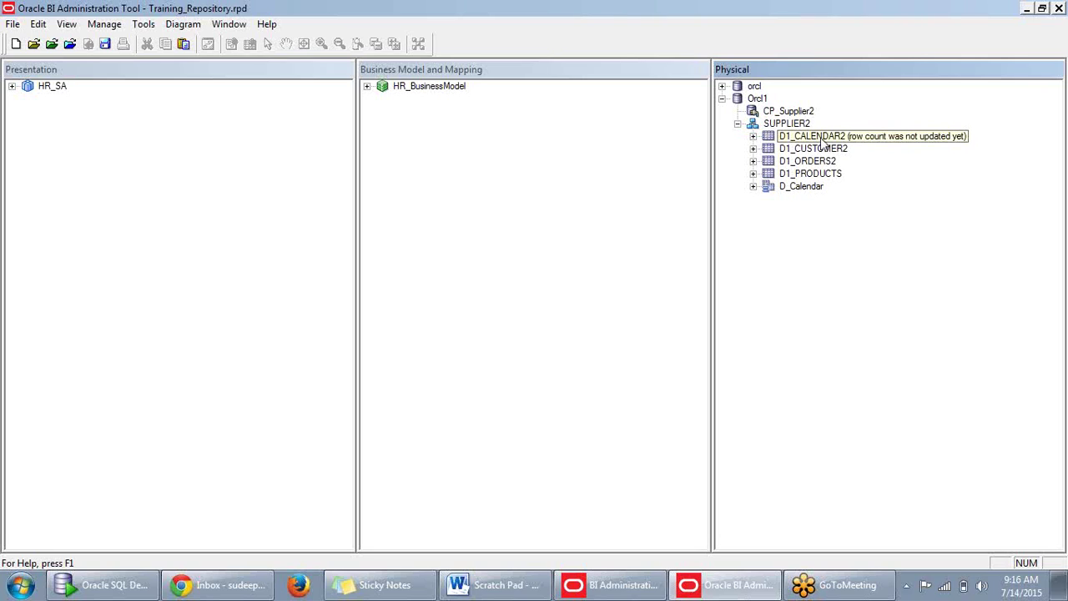
Create a new alias of D1_CALENDAR2 named D_CalendarA2.
right_click(824, 140)
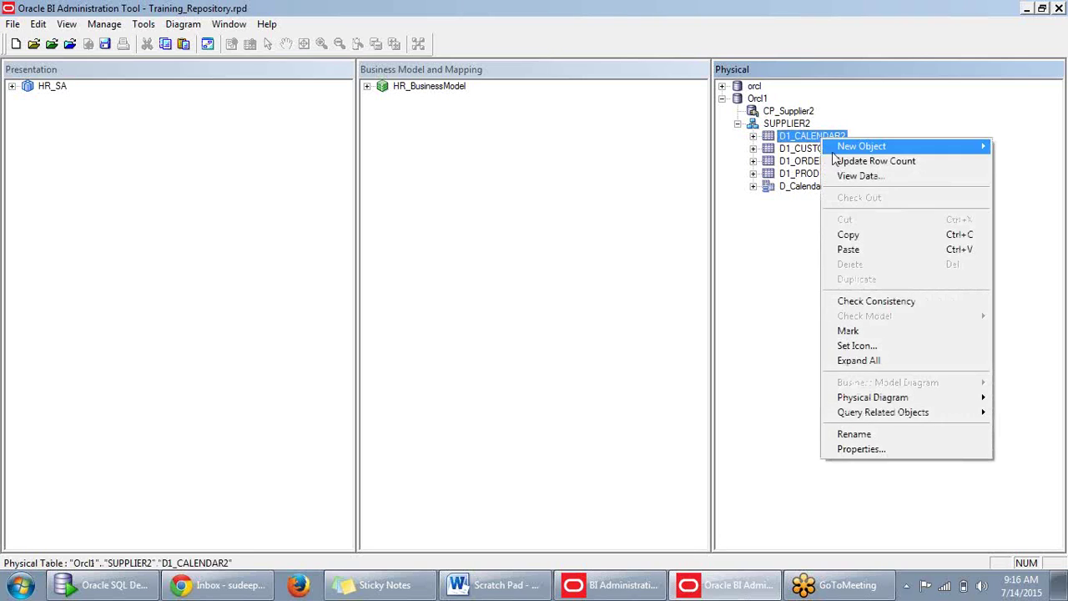
mouse_move(864, 149)
click(810, 147)
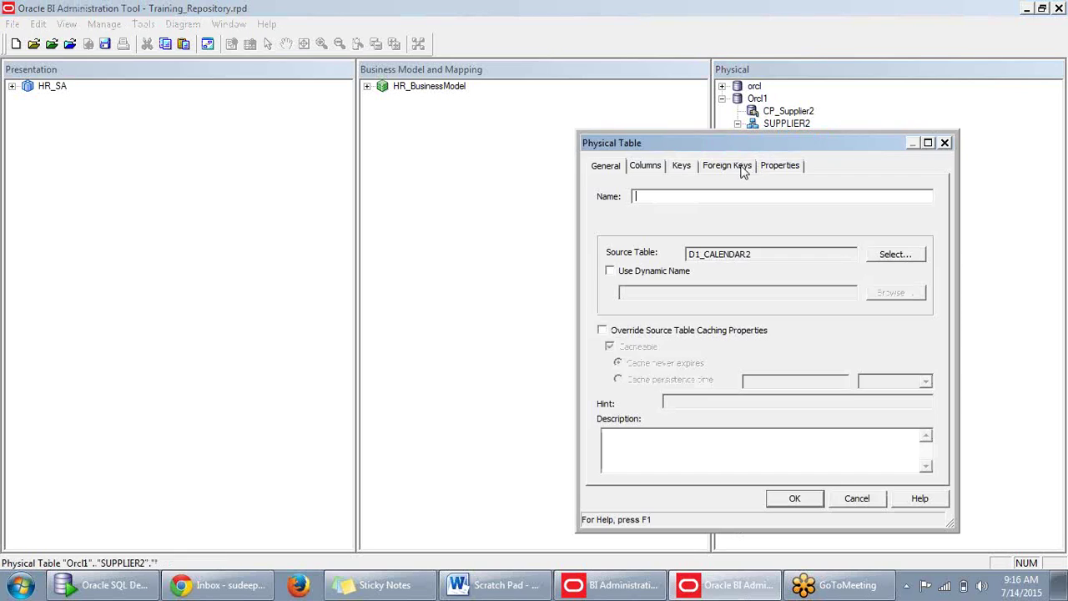
text(D_Calendar)
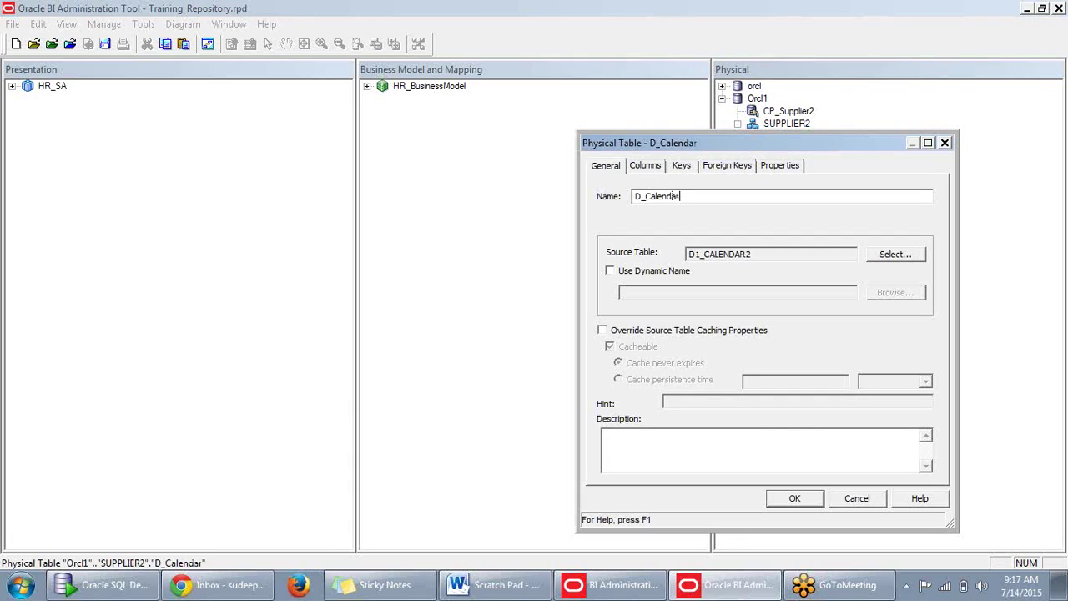
text(A2)
click(803, 501)
Expand D_CalendarA2 to check its columns, such as CHN_JAPN_YEAR_NAME, then collapse it.
scroll(947, 362, up, 2)
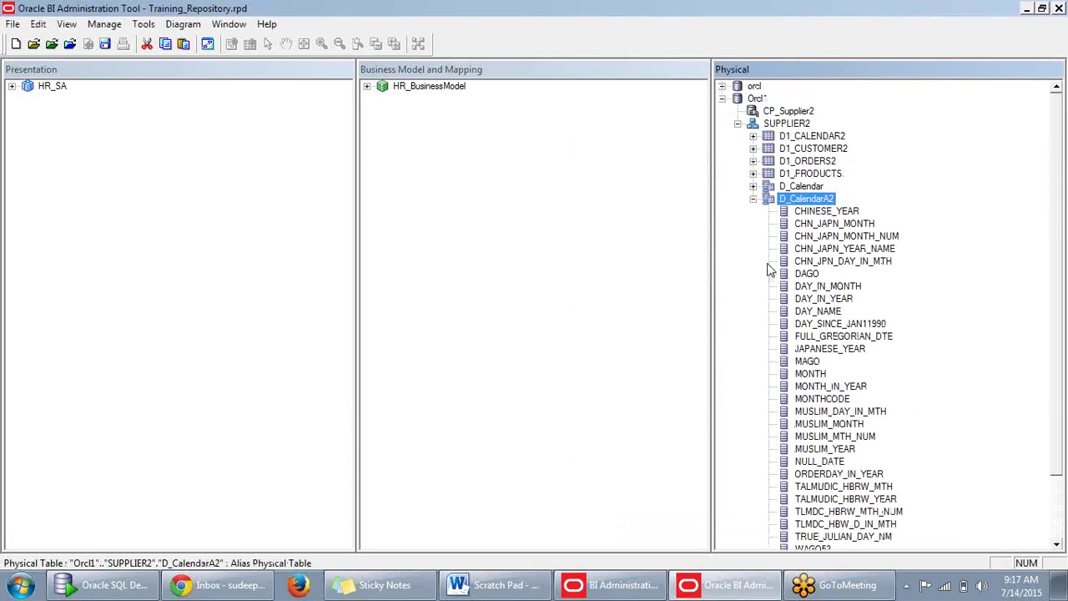
click(754, 199)
click(808, 257)
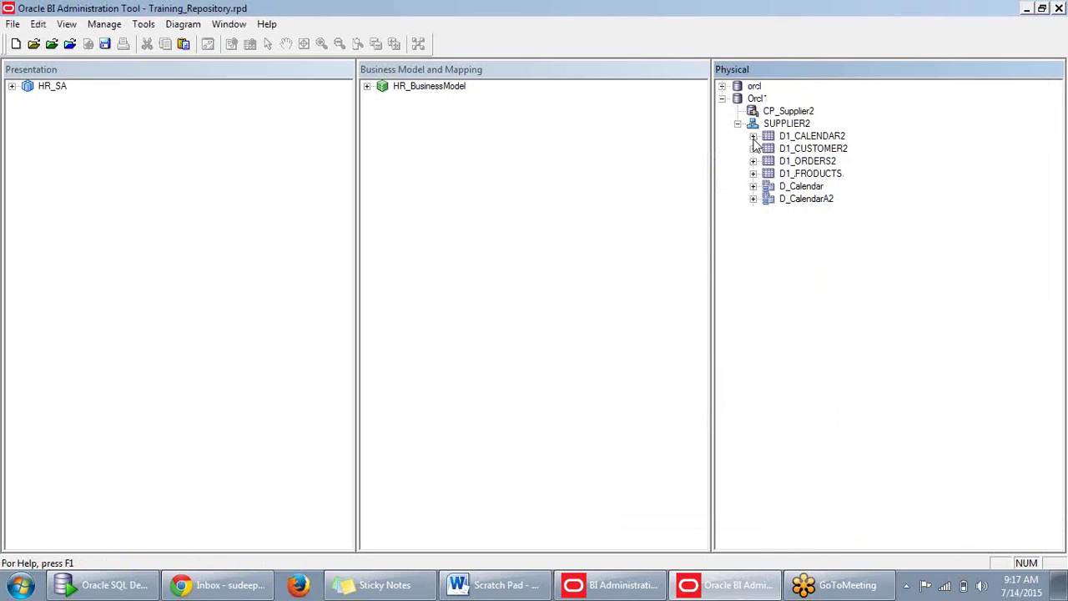
click(753, 199)
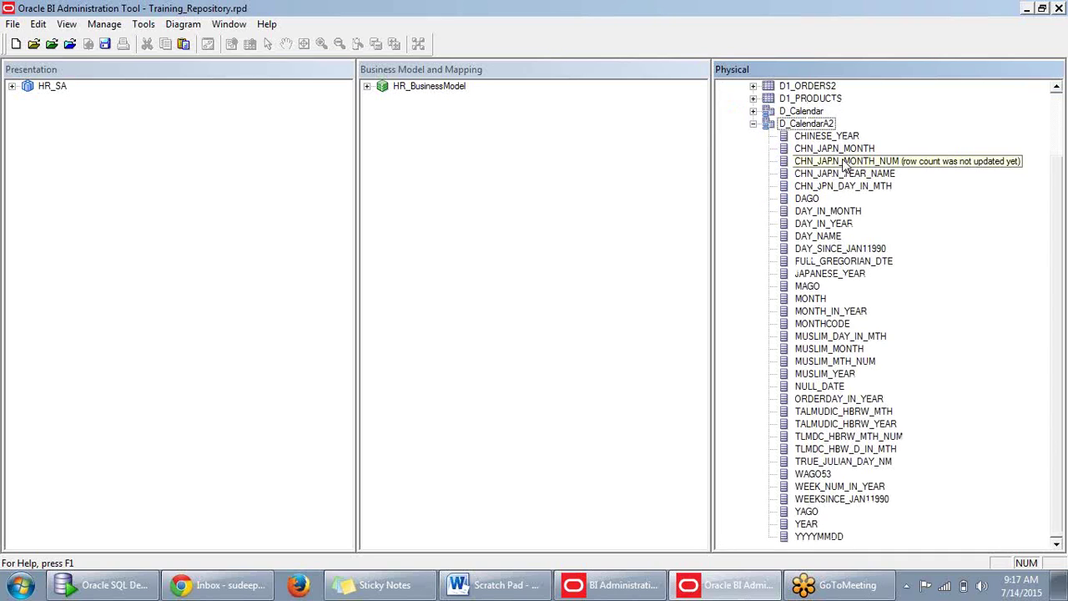
scroll(826, 186, up, 1)
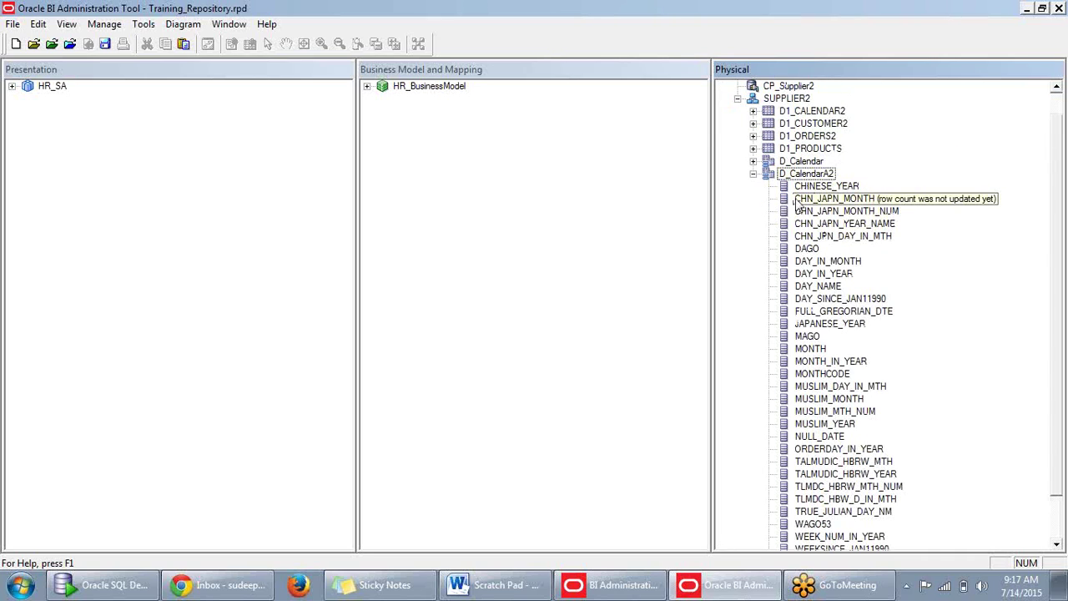
click(807, 225)
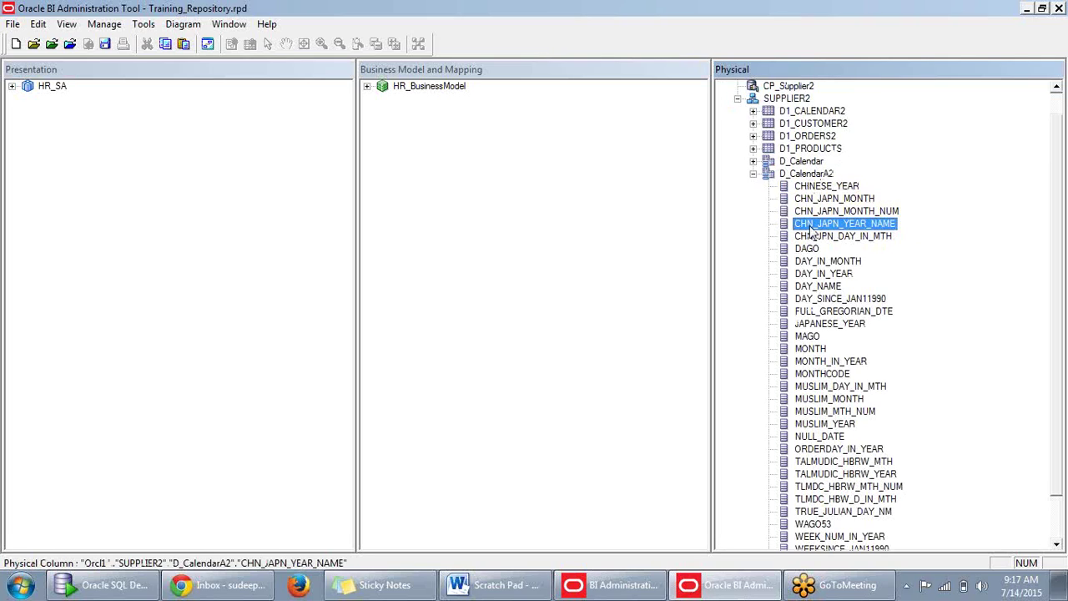
right_click(810, 232)
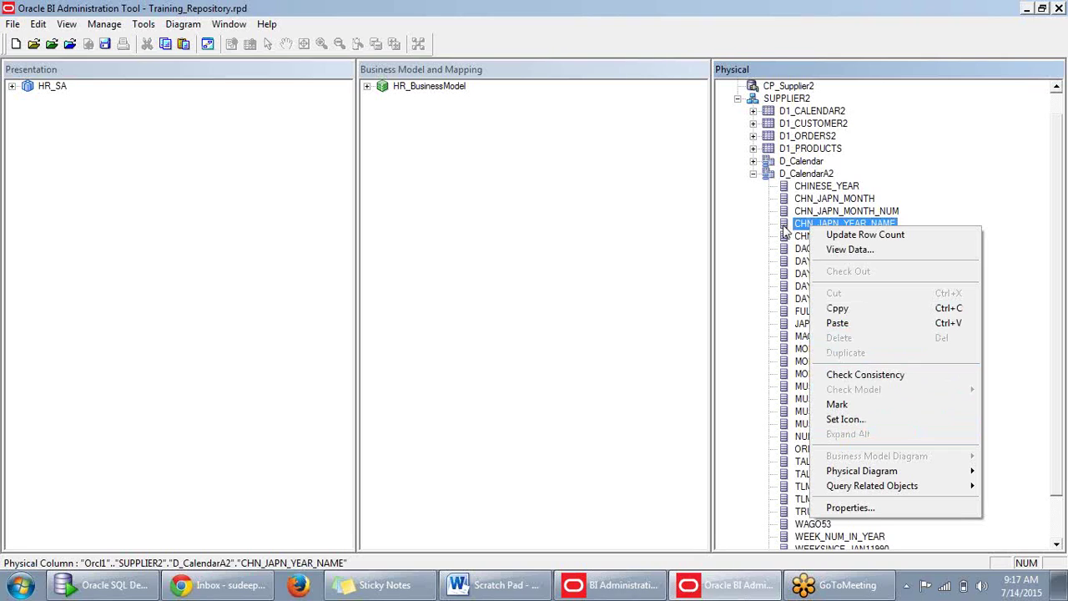
click(765, 207)
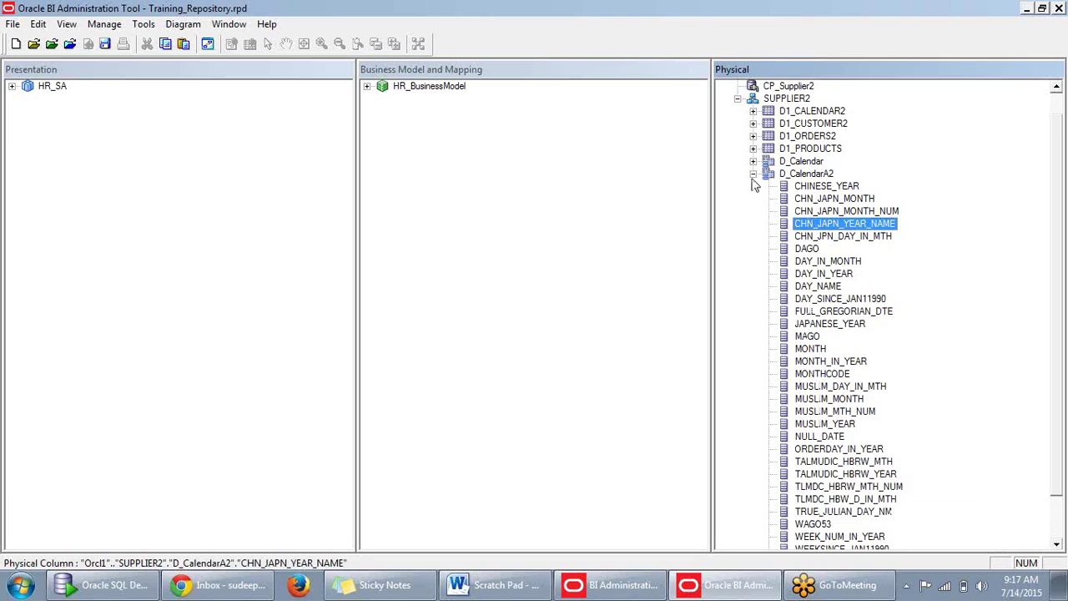
click(753, 174)
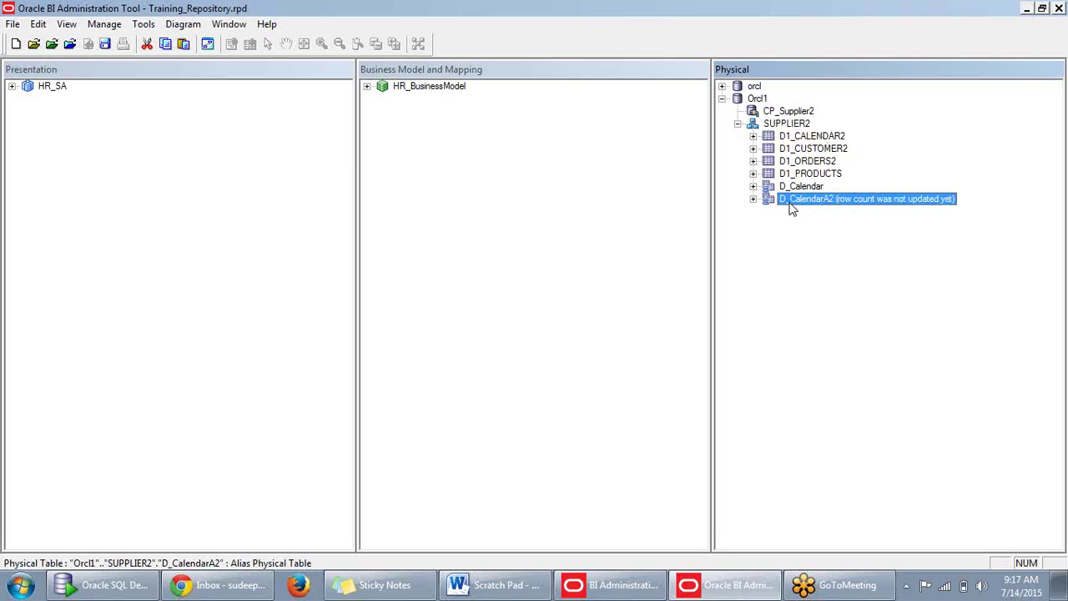
Expand D1_CALENDAR2's columns and inspect CHN_JPN_DAY_IN_MTH's actions without choosing one.
click(754, 136)
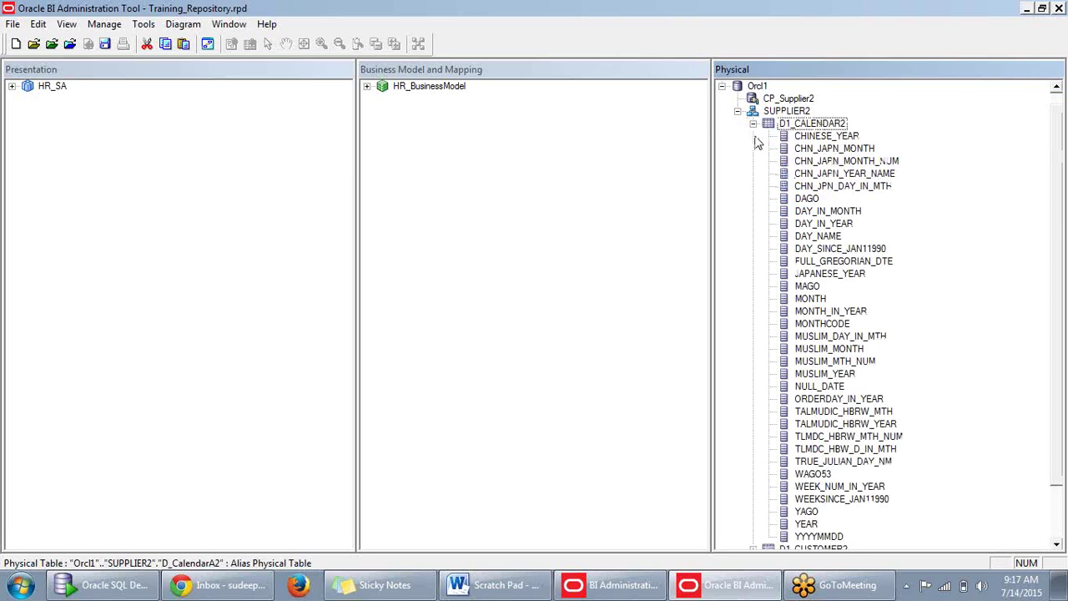
click(833, 191)
right_click(839, 189)
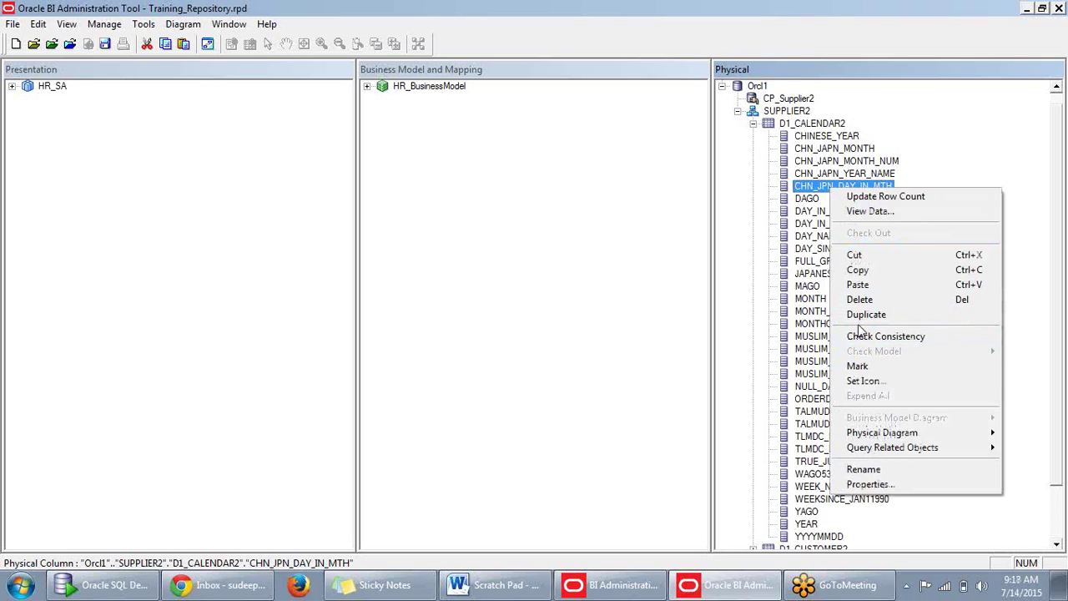
click(739, 232)
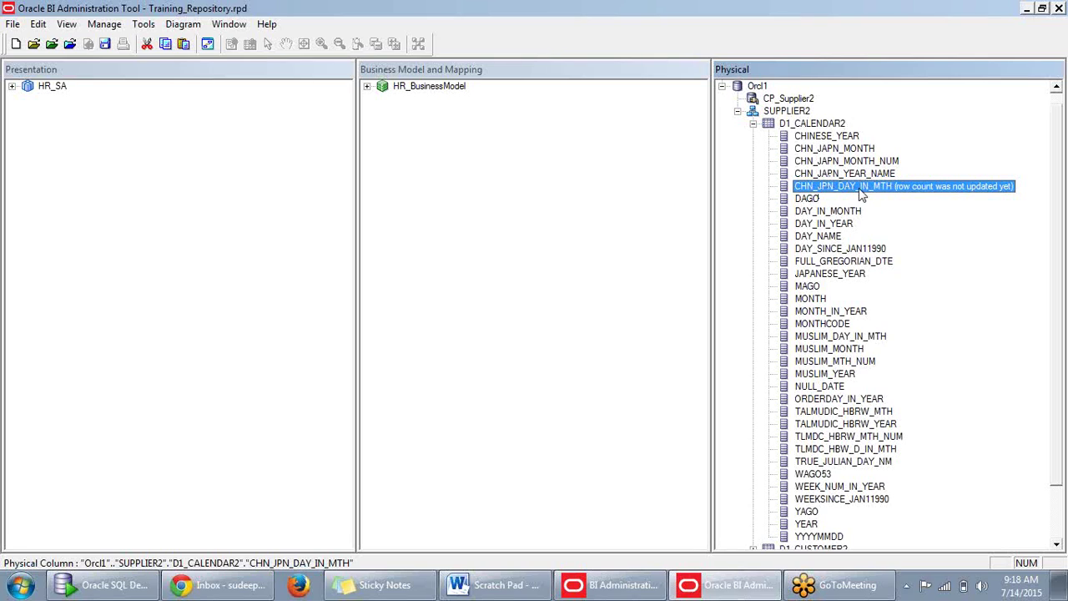
right_click(830, 188)
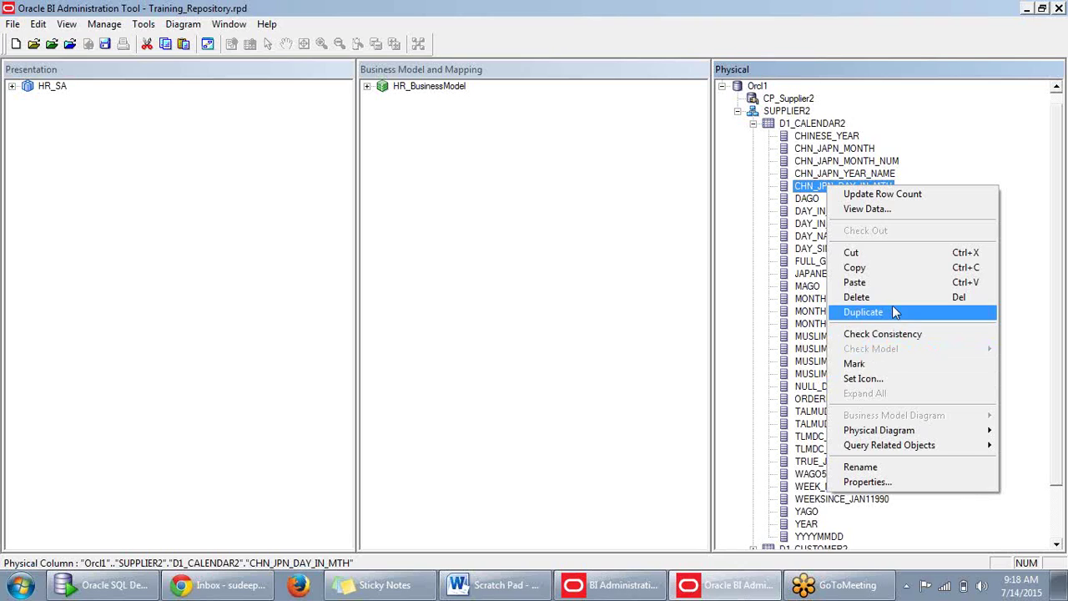
click(742, 353)
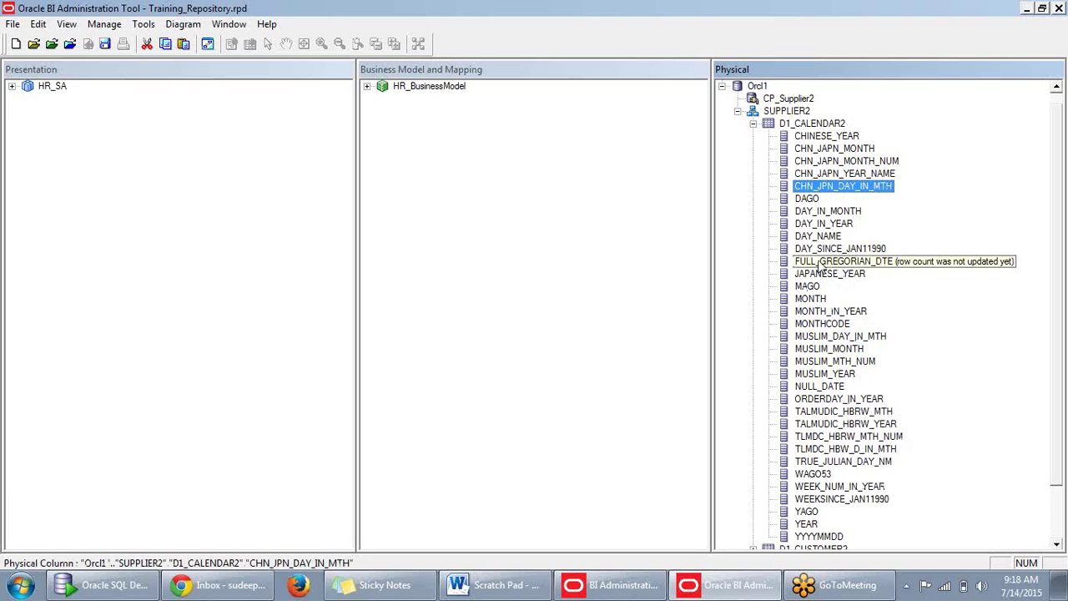
double_click(827, 187)
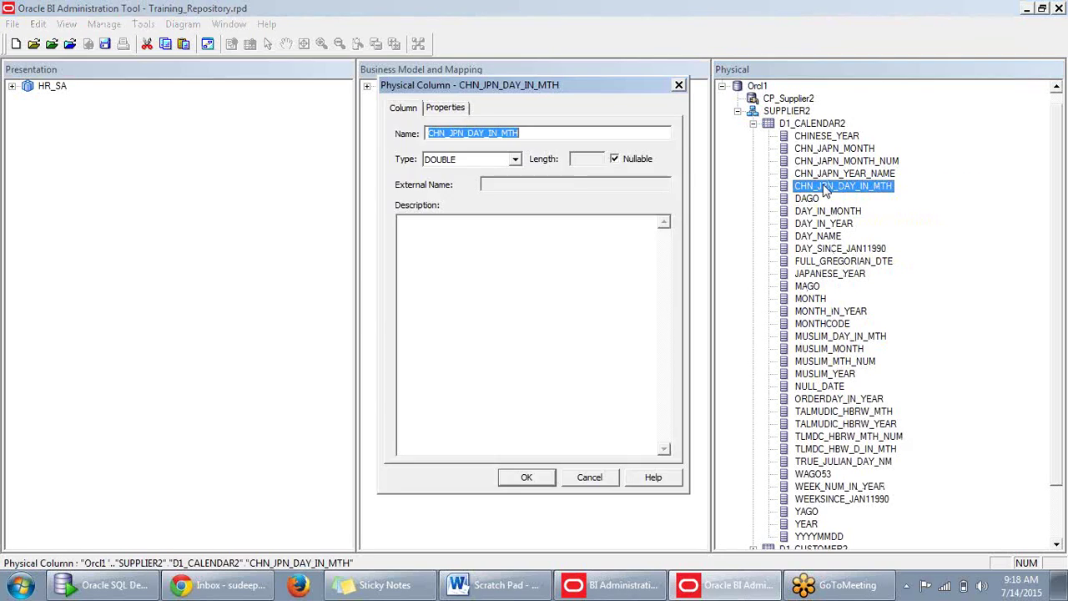
click(515, 159)
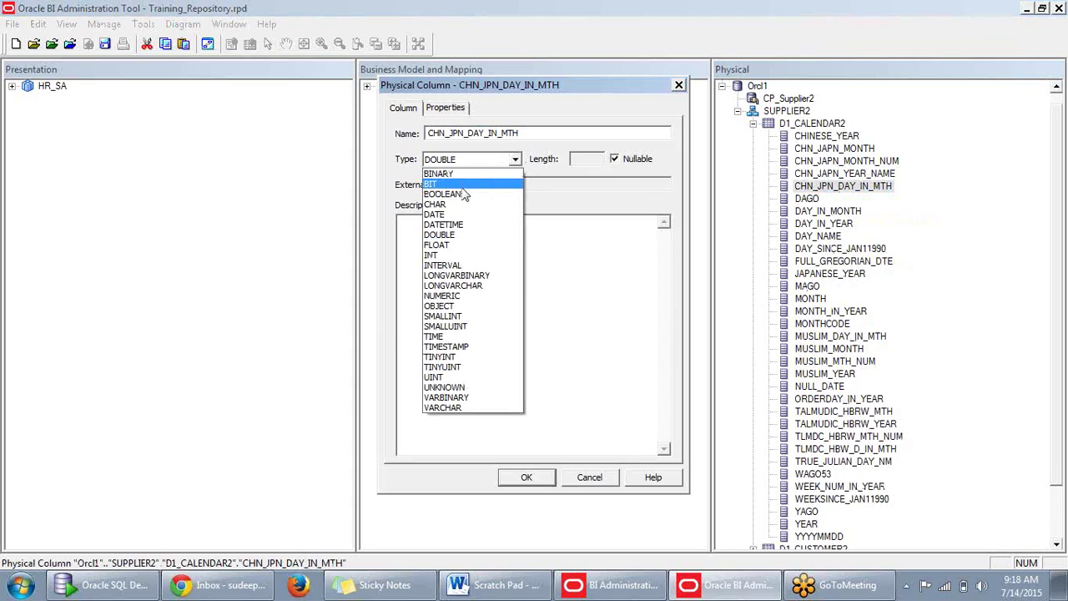
click(436, 245)
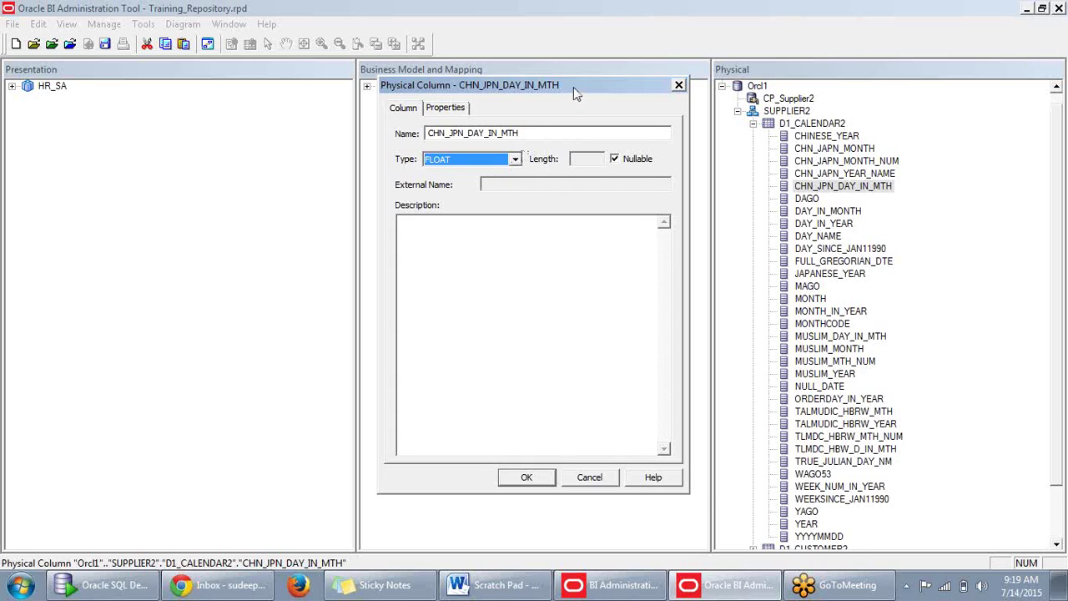
drag(574, 87, 602, 86)
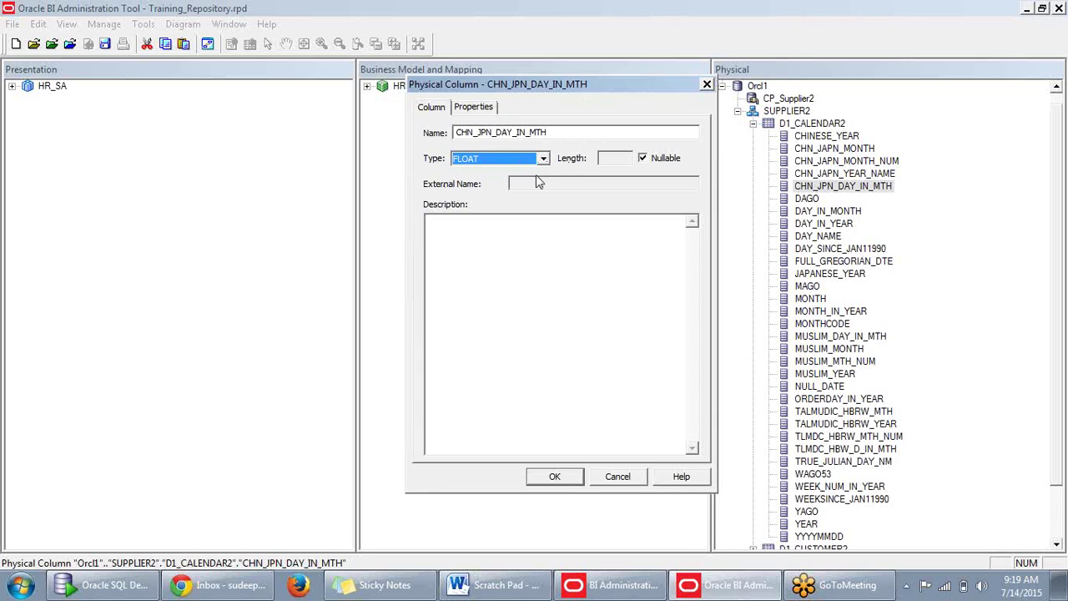
click(618, 475)
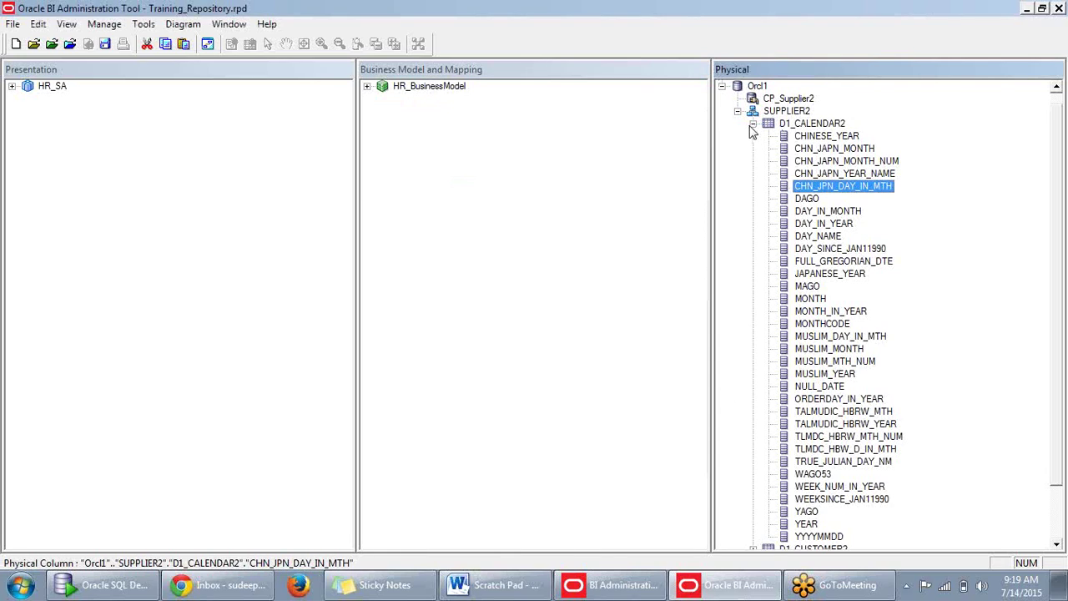
click(754, 123)
click(754, 199)
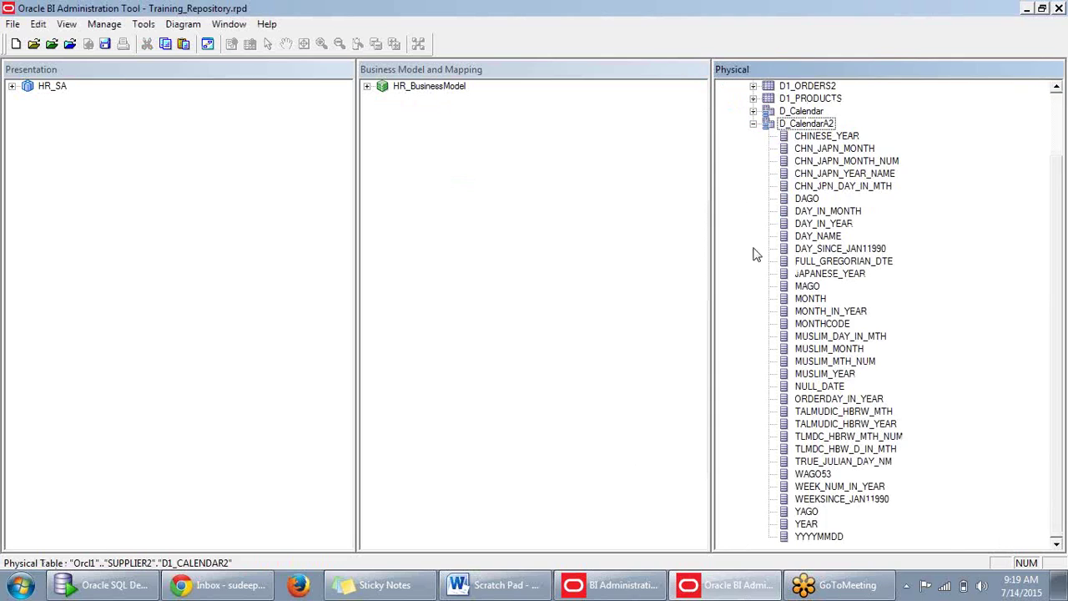
double_click(823, 224)
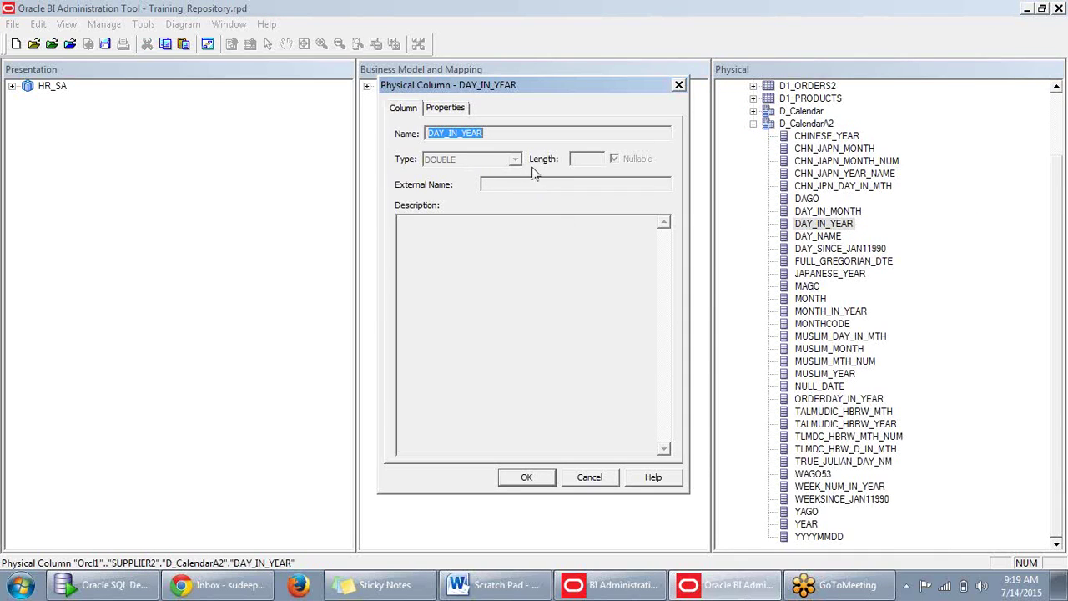
click(679, 85)
scroll(759, 207, up, 2)
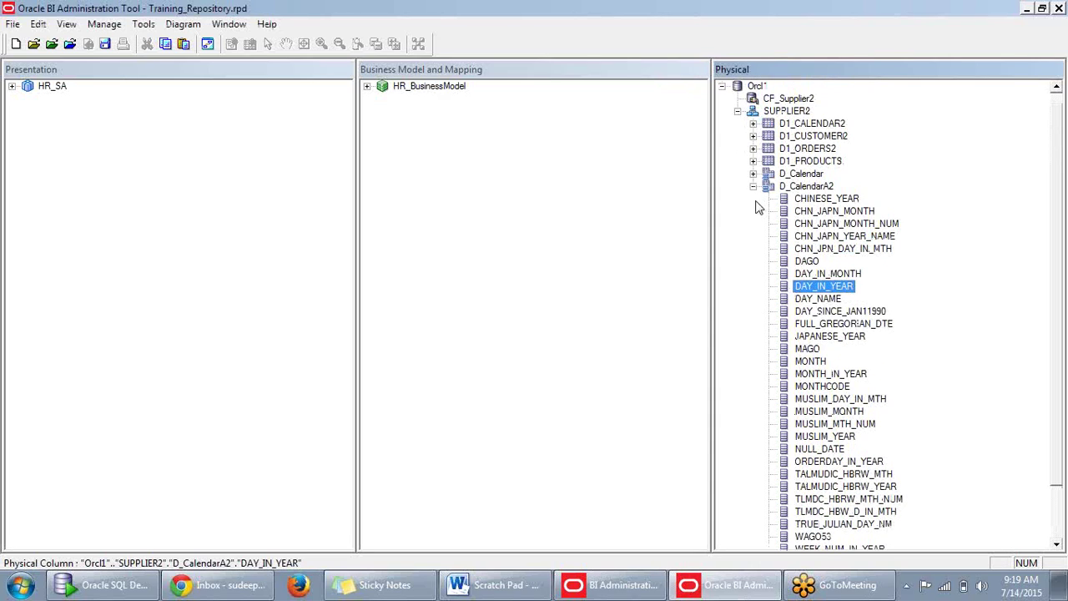
click(754, 186)
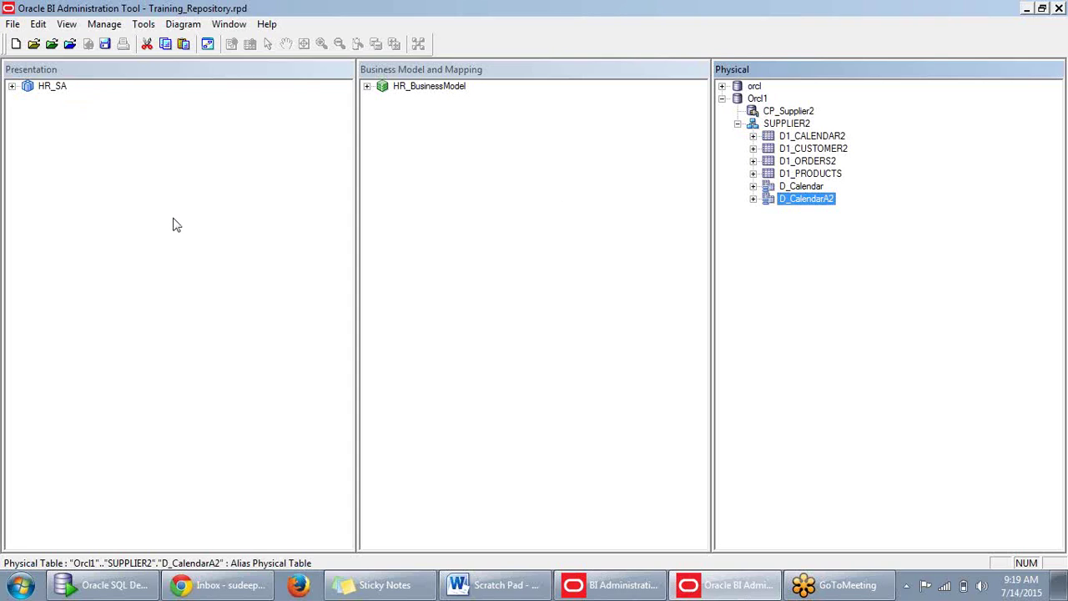
Delete the D_CalendarA2 alias from SUPPLIER2, confirming with Yes.
right_click(806, 206)
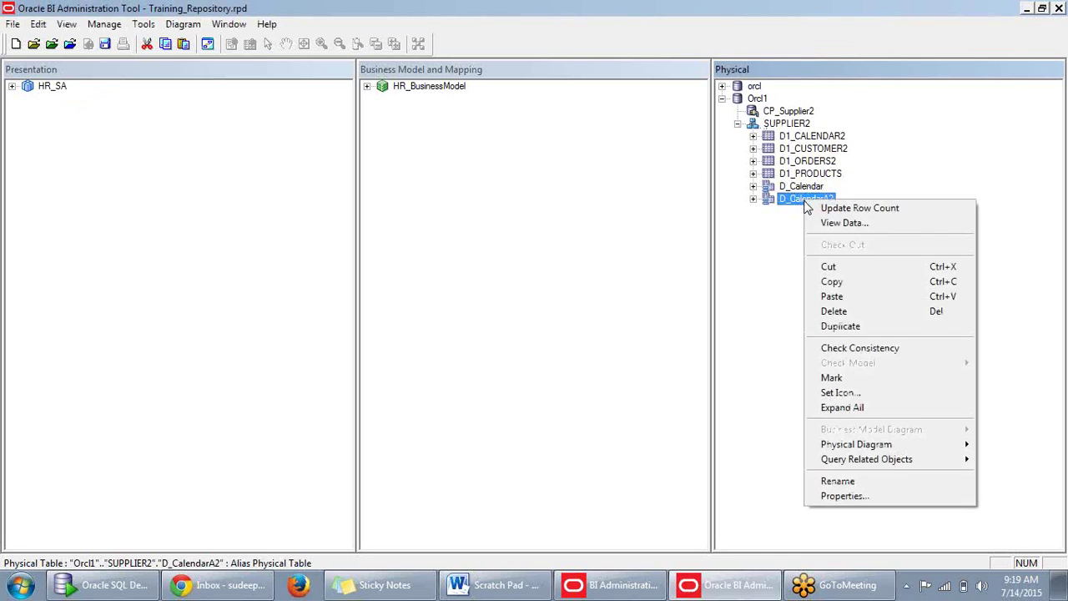
click(829, 310)
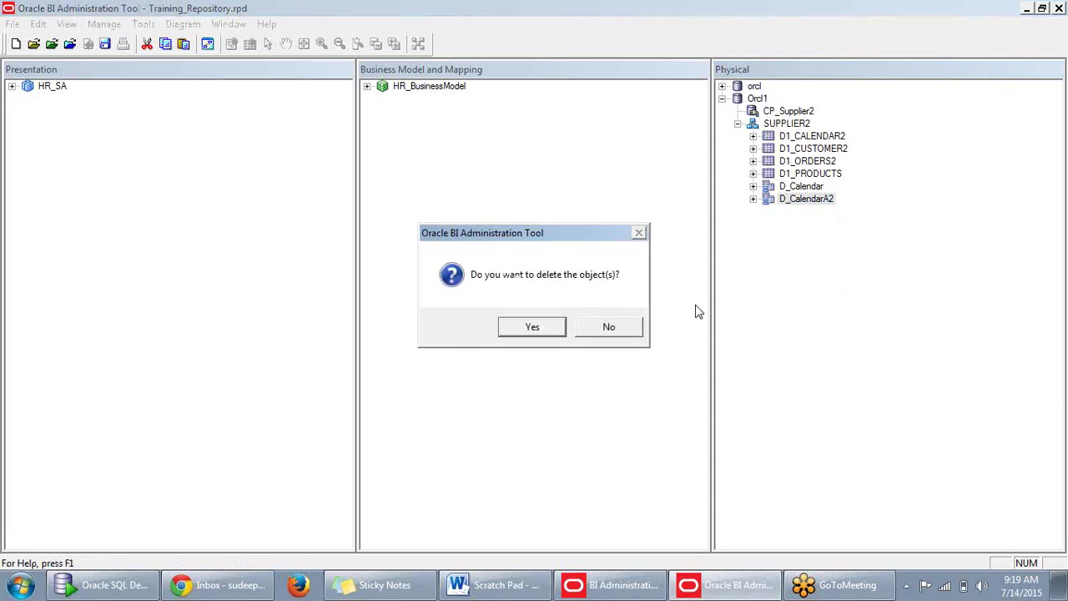
click(557, 328)
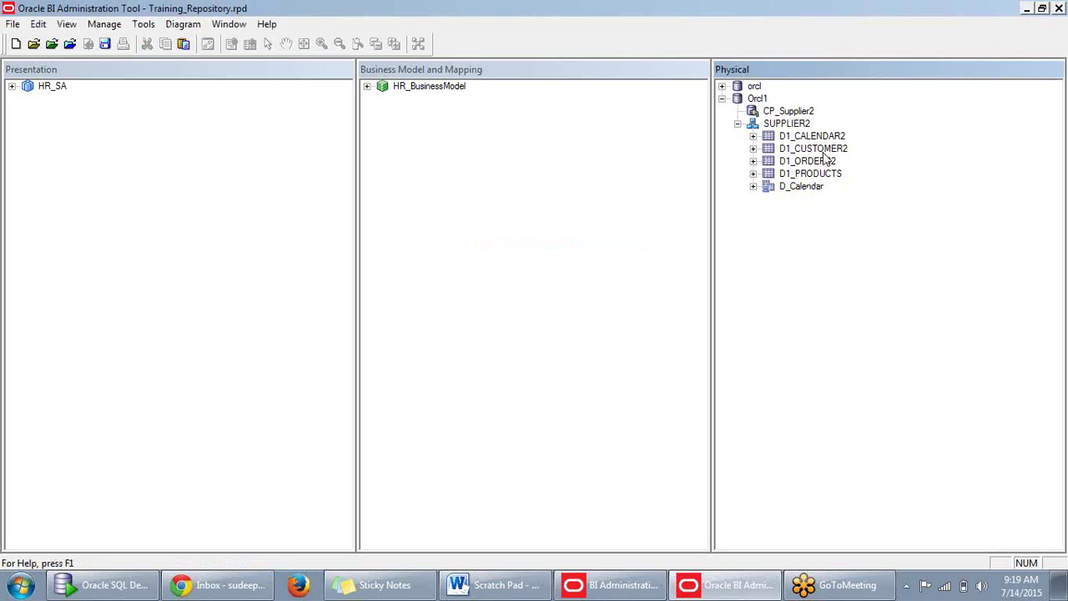
right_click(824, 150)
Create the D_Customers alias of D1_CUSTOMER2 and collapse its columns.
mouse_move(864, 158)
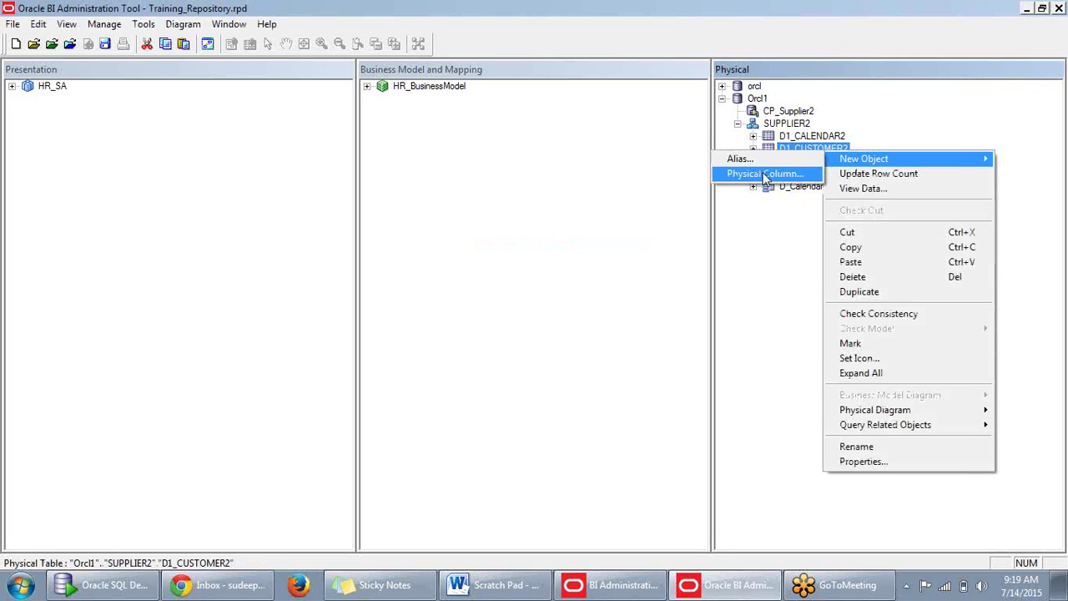
click(742, 159)
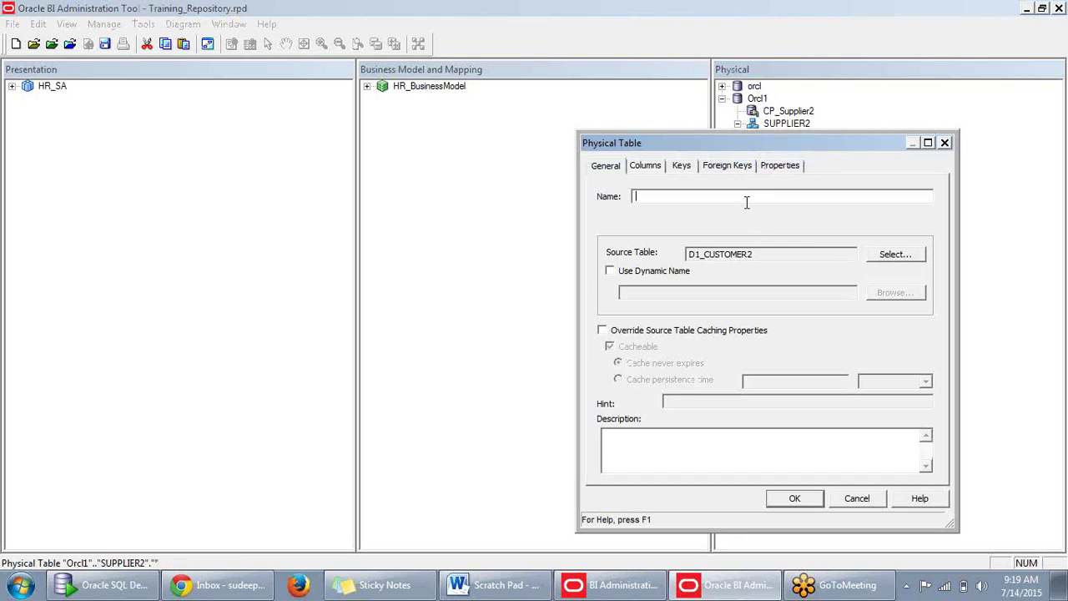
text(D_Customers)
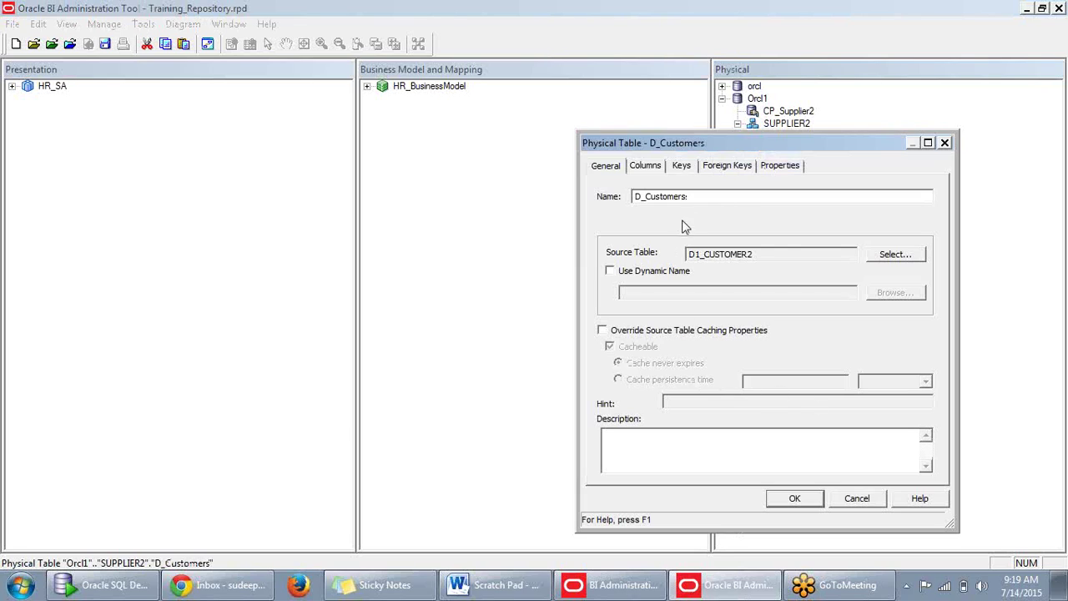
click(803, 502)
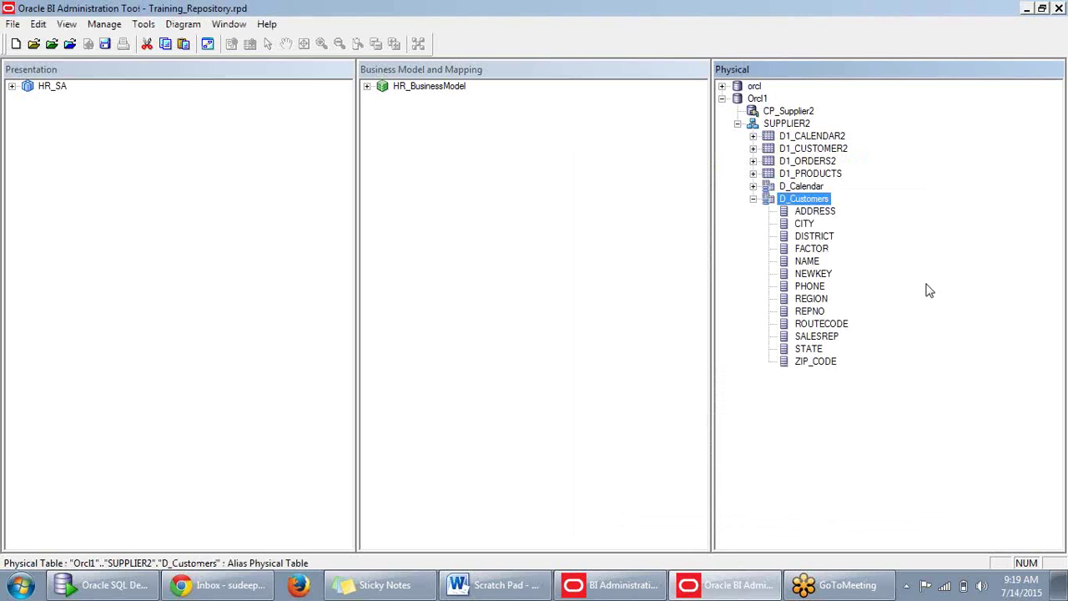
click(754, 198)
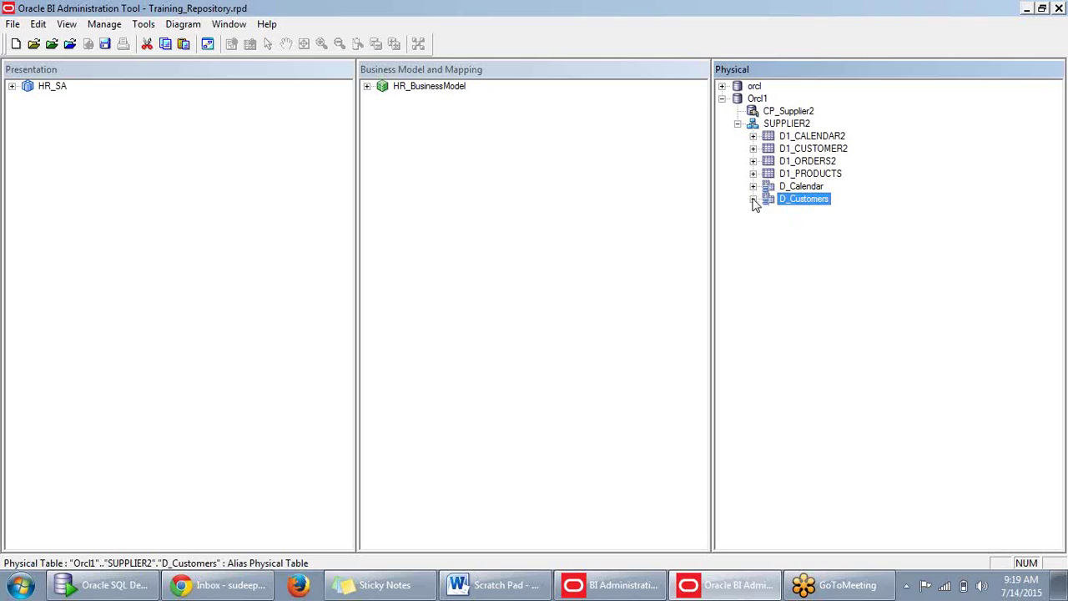
Create the F_Orders alias of D1_ORDERS2.
right_click(797, 163)
mouse_move(839, 168)
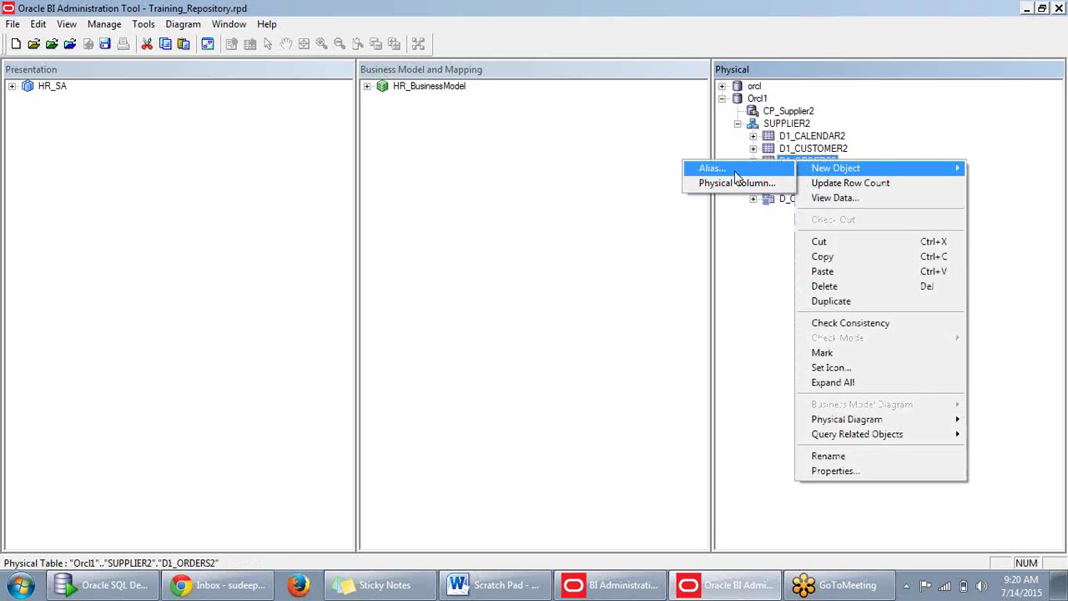
click(735, 170)
text(F_O)
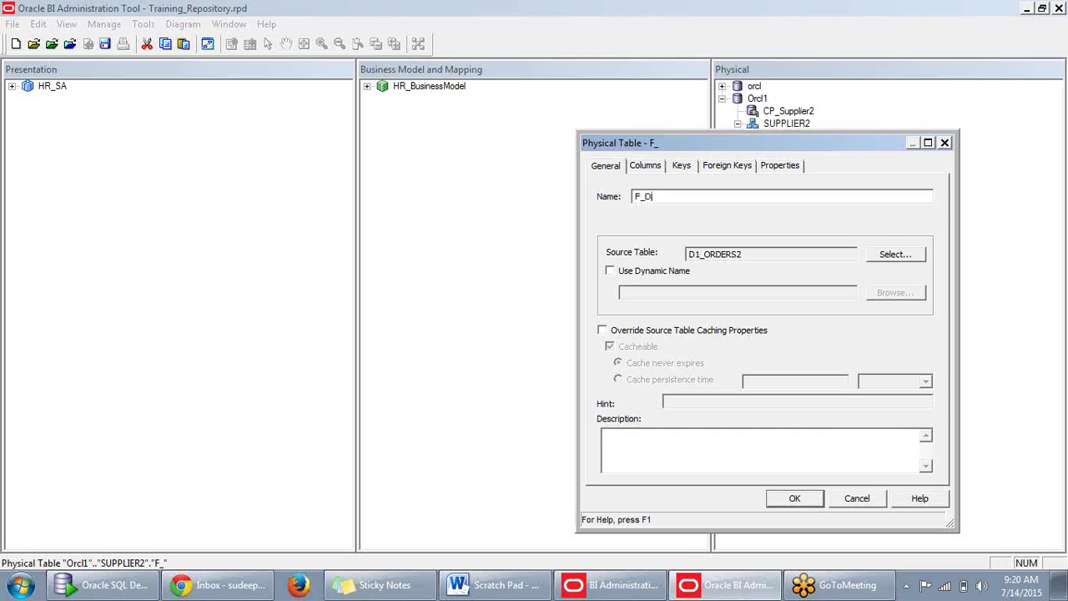
text(ders)
click(819, 500)
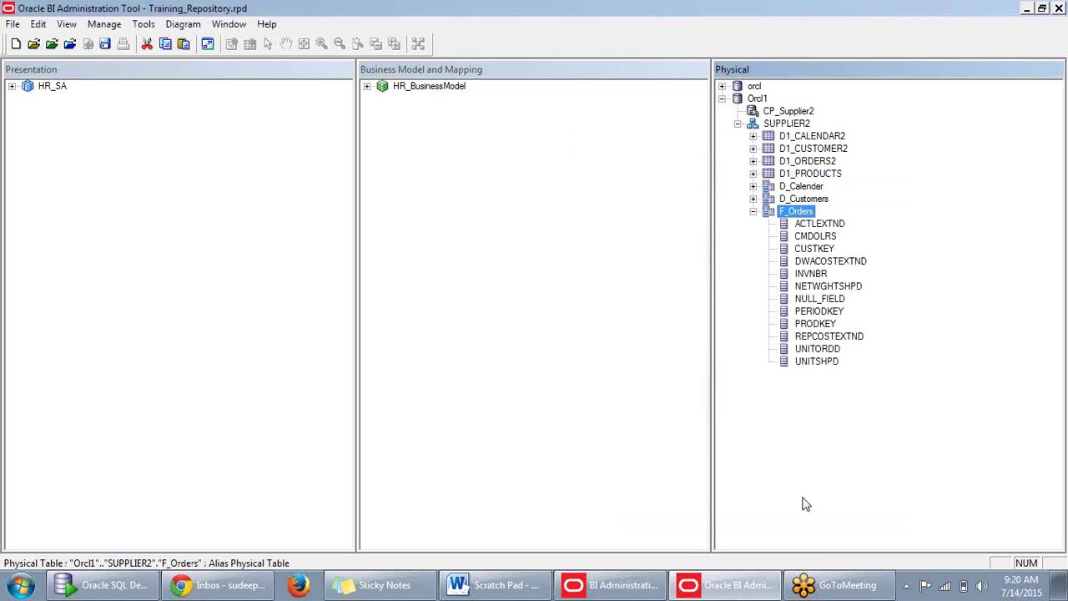
Create the D_Products alias of D1_PRODUCTS, then collapse D_Products and F_Orders.
click(818, 175)
right_click(818, 179)
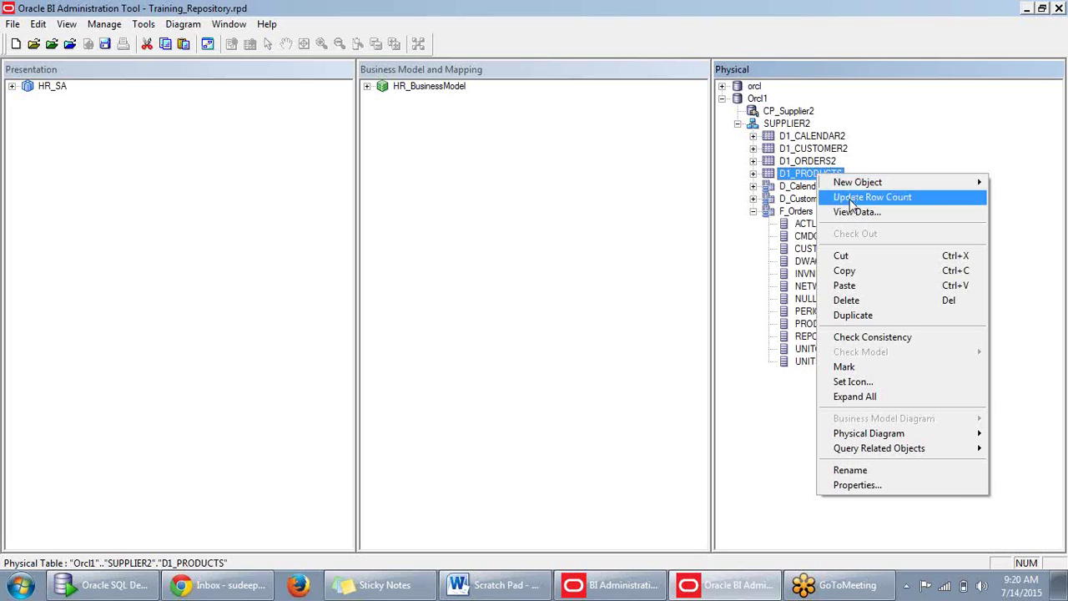
mouse_move(869, 185)
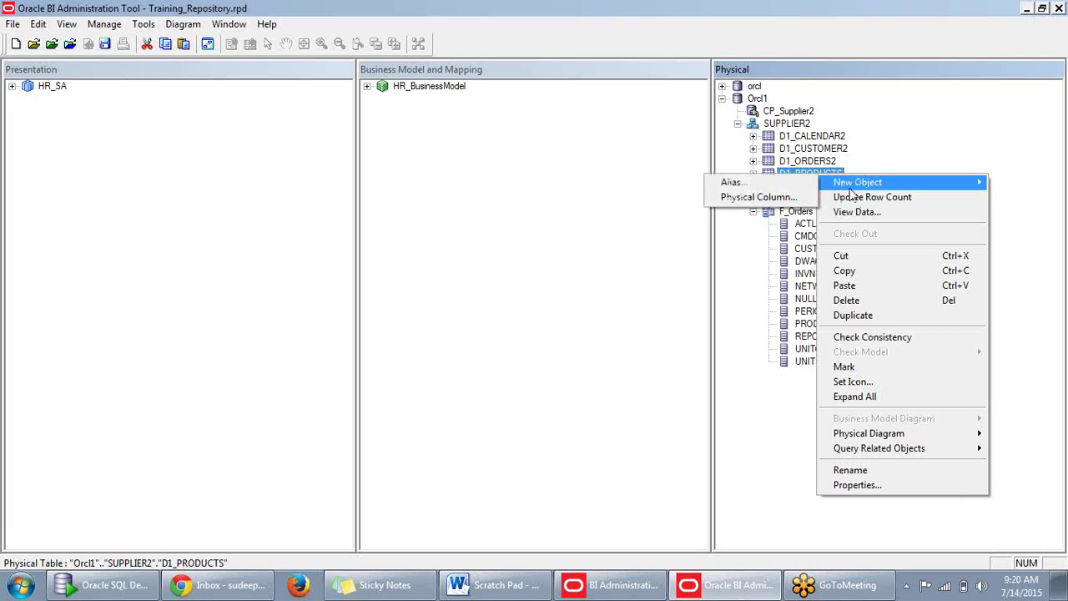
click(776, 185)
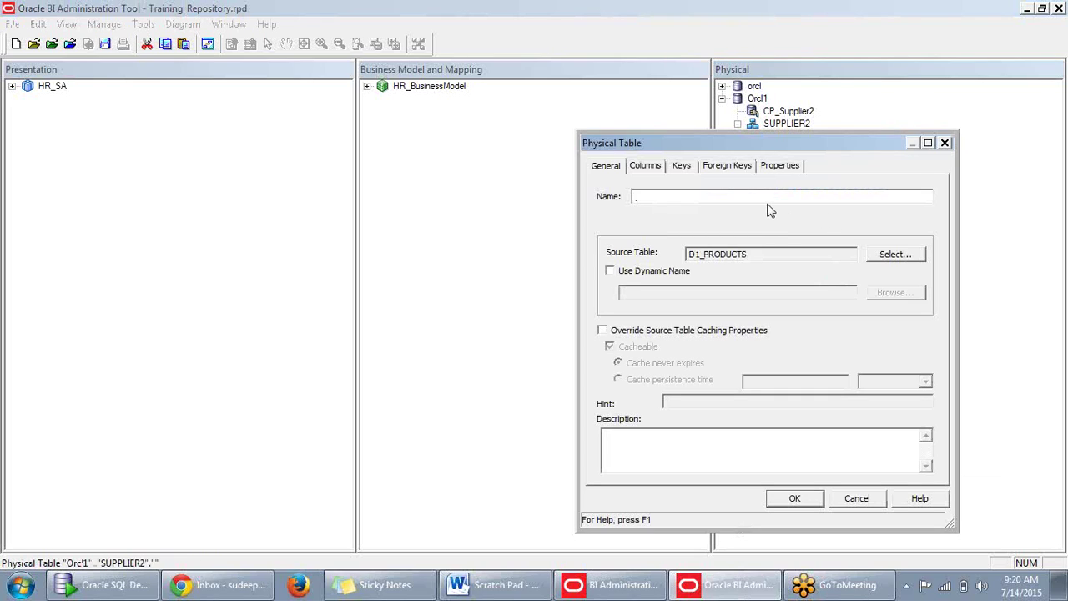
text(D_Products)
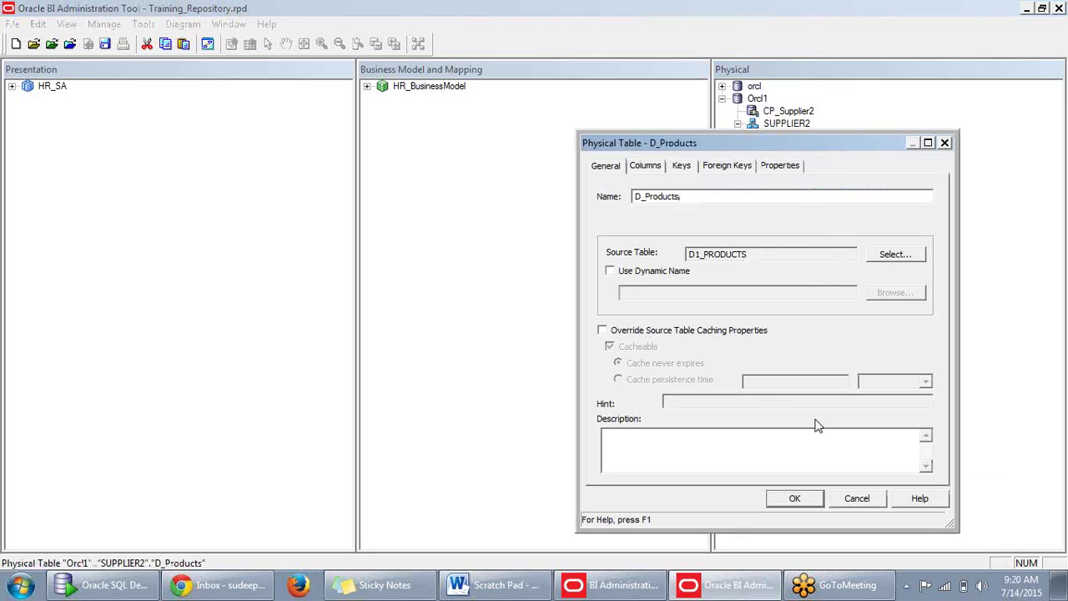
click(795, 498)
click(795, 498)
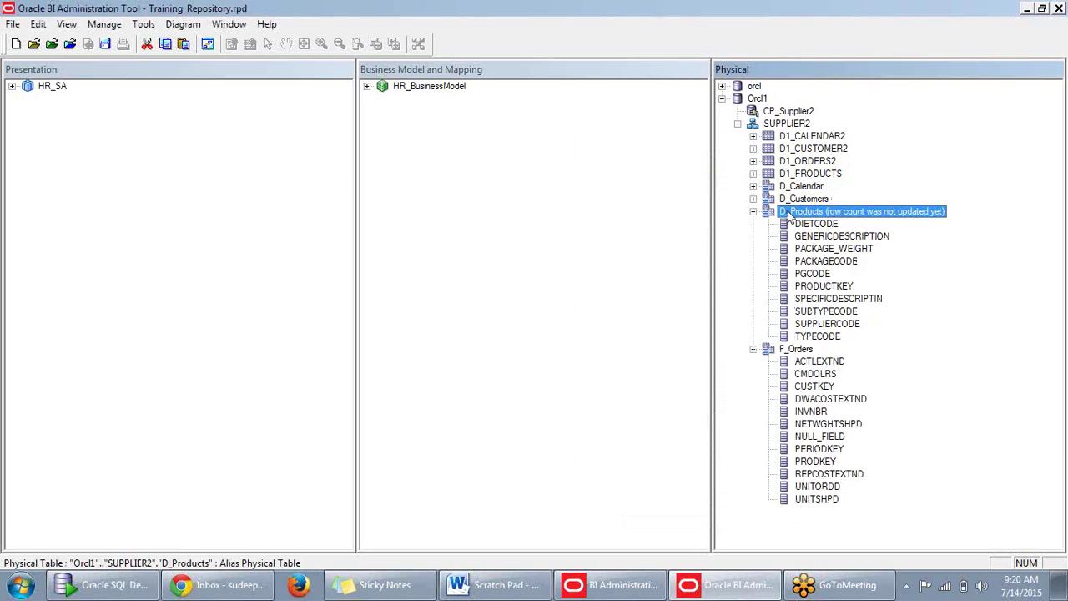
click(753, 212)
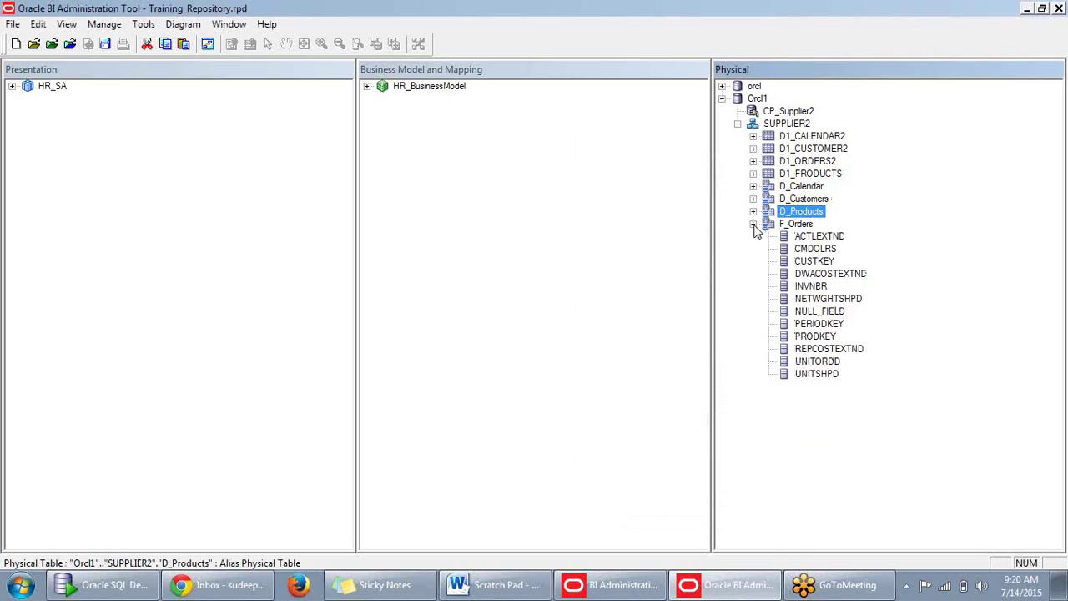
click(754, 225)
Expand F_Orders, then edit D1_CALENDAR2's label to drop the trailing 2, giving D1_CALENDAR.
click(754, 225)
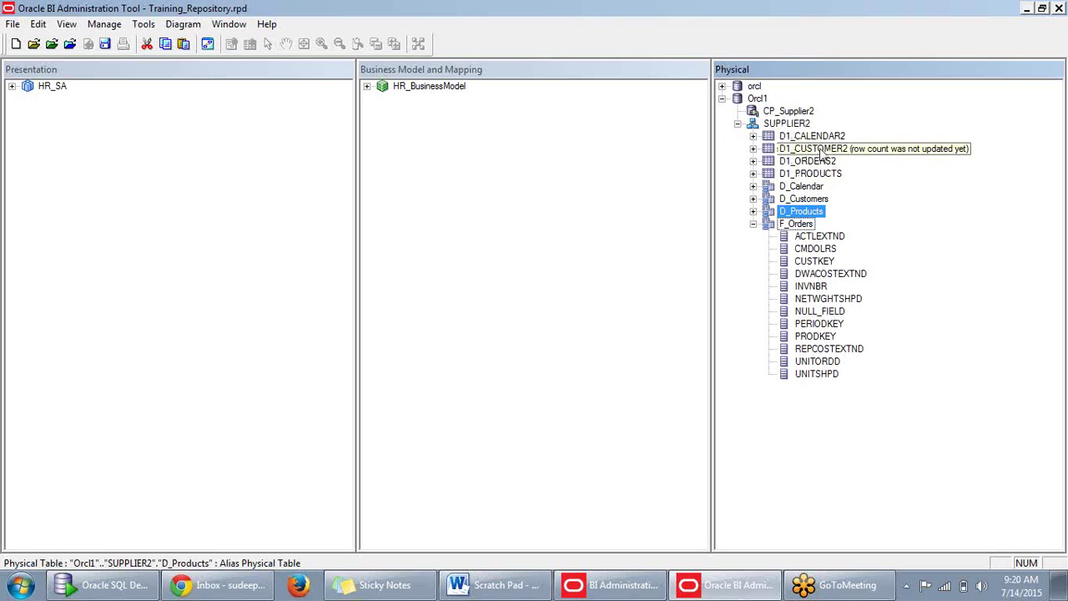
click(824, 137)
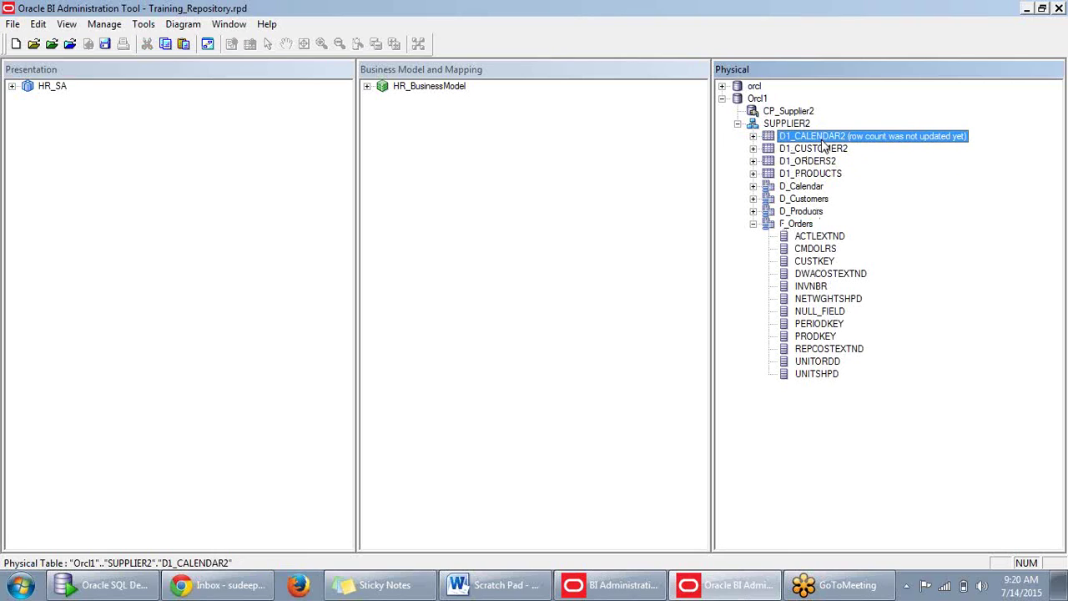
click(835, 136)
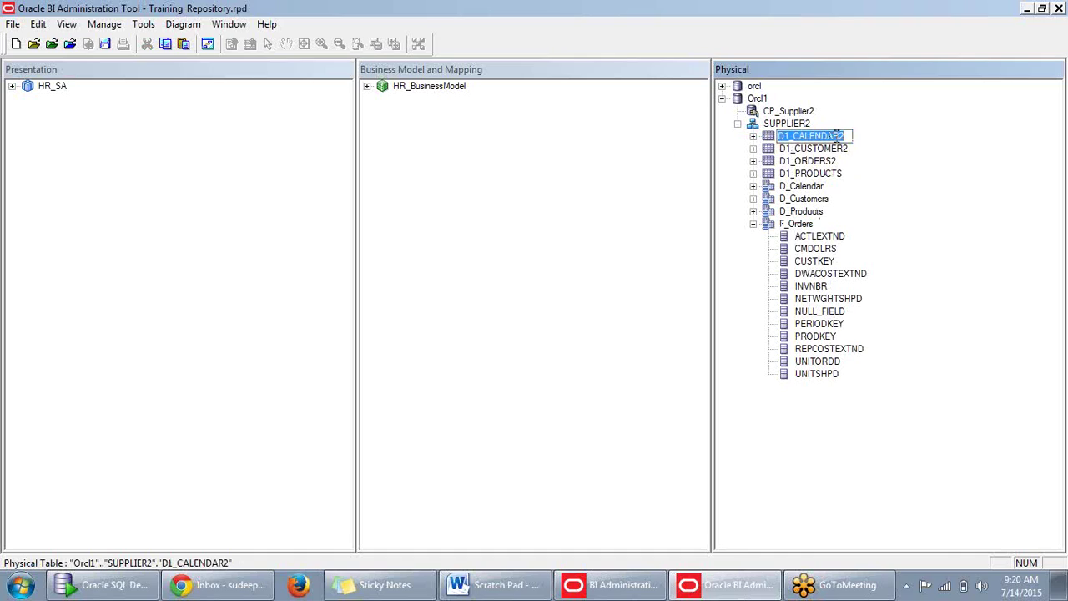
click(848, 135)
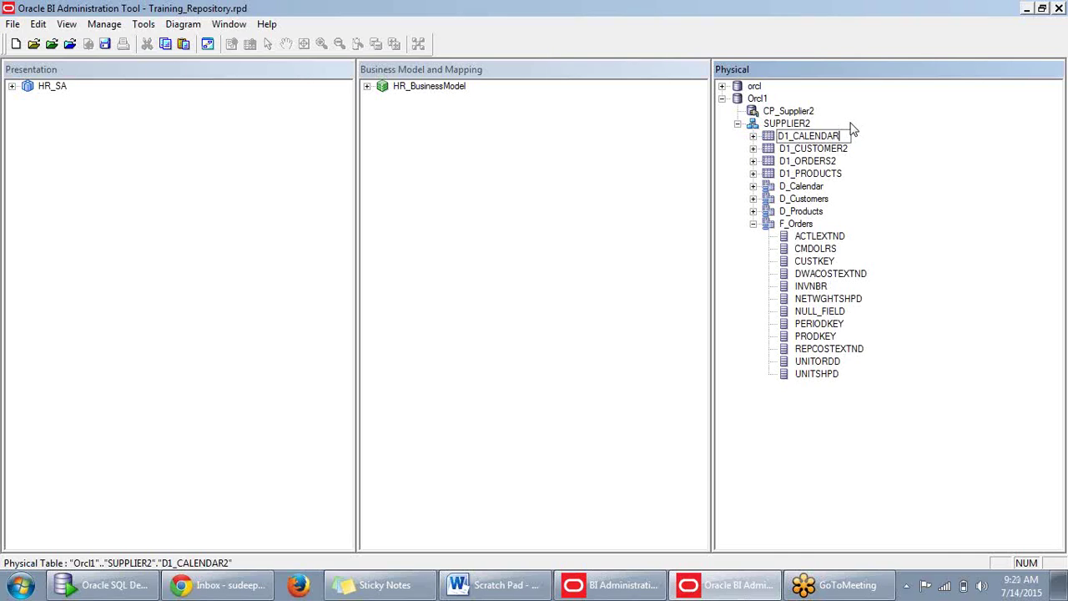
key(Return)
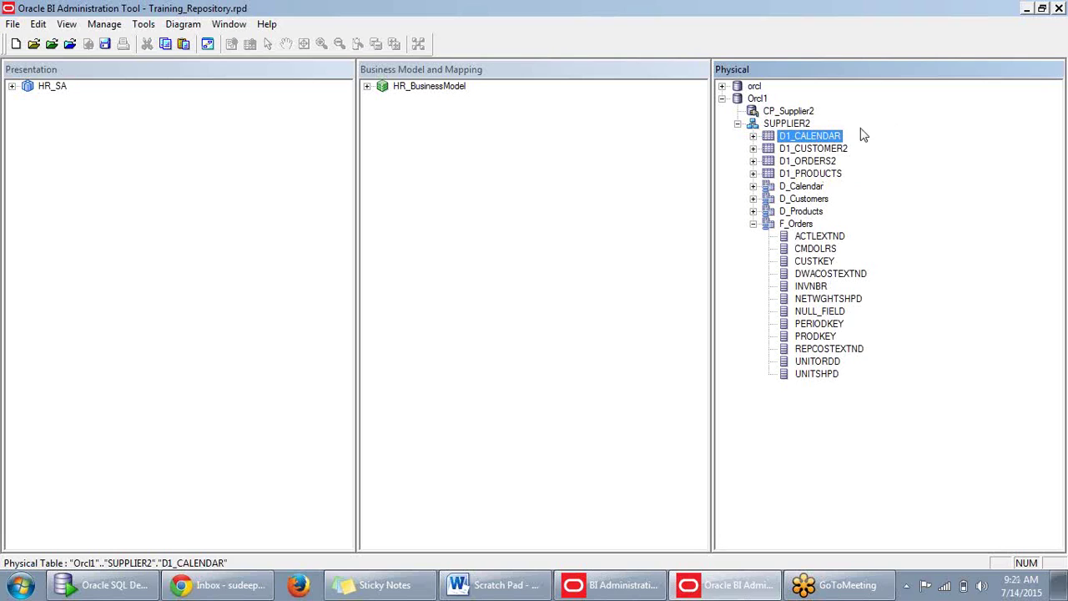
Check D1_CALENDAR's properties, update its row count, and dismiss the ORA-00942 errors and empty preview.
double_click(825, 142)
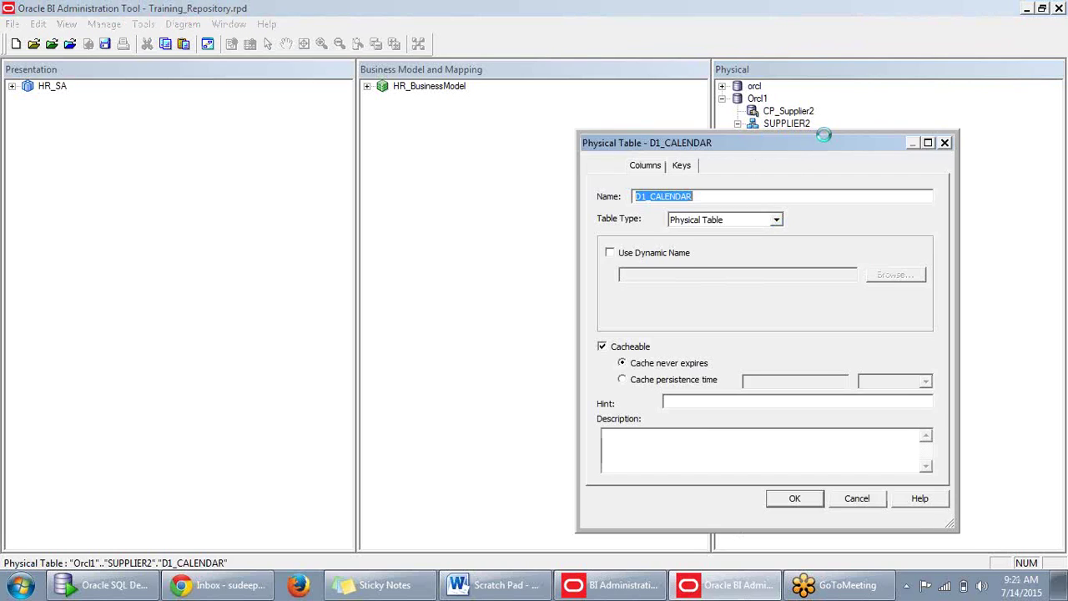
click(946, 145)
right_click(820, 144)
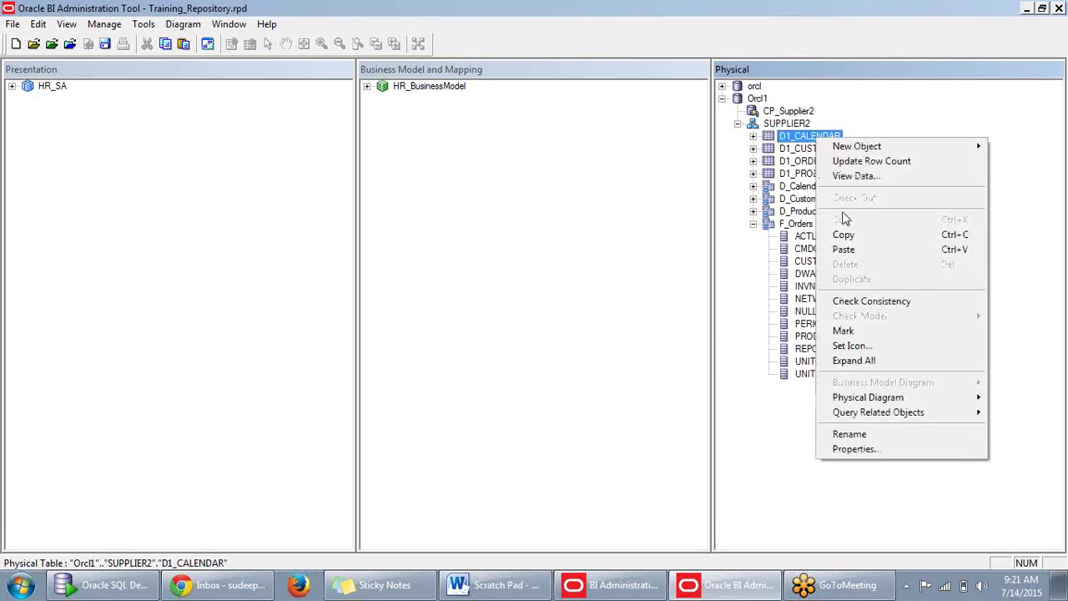
click(860, 161)
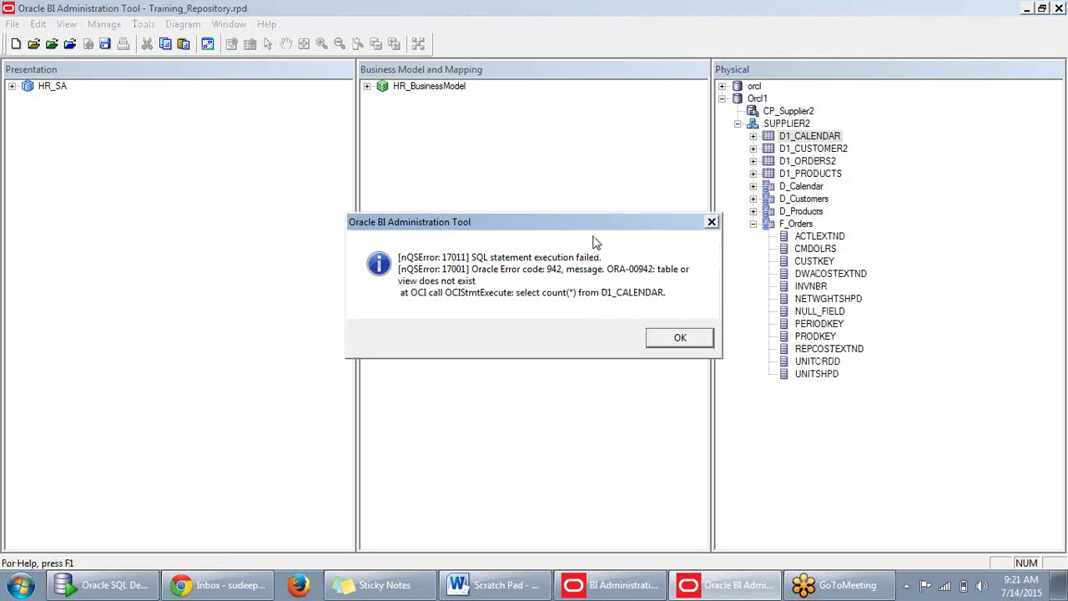
drag(608, 223, 635, 192)
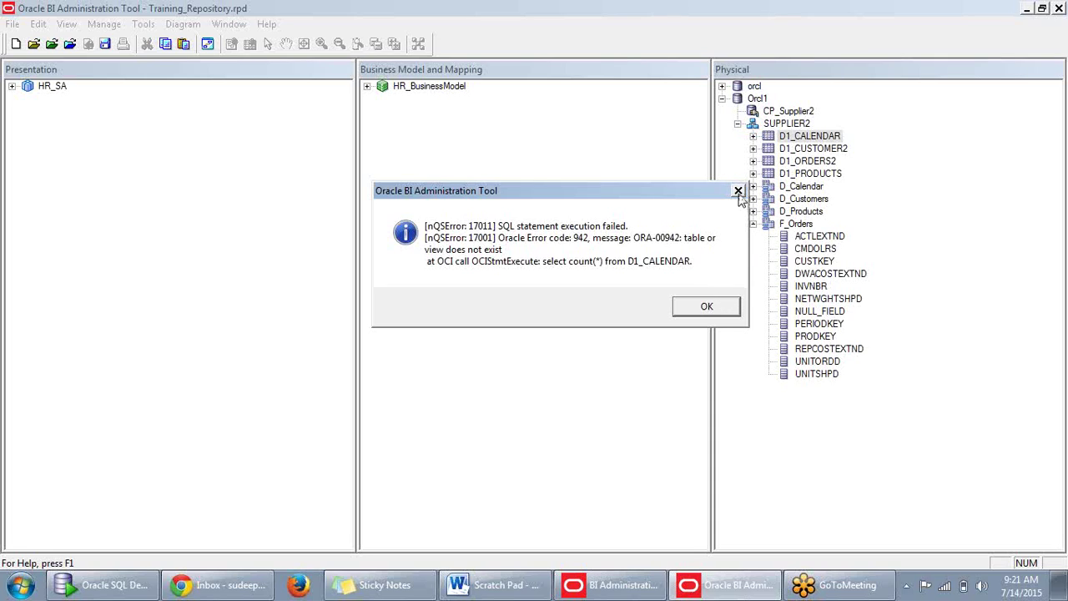
click(707, 306)
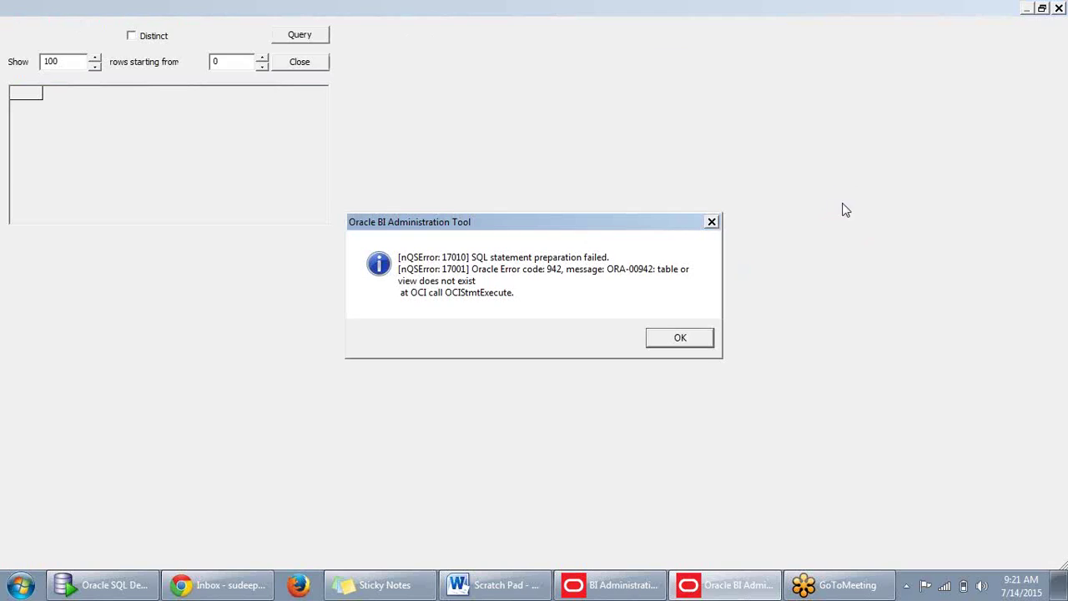
click(690, 339)
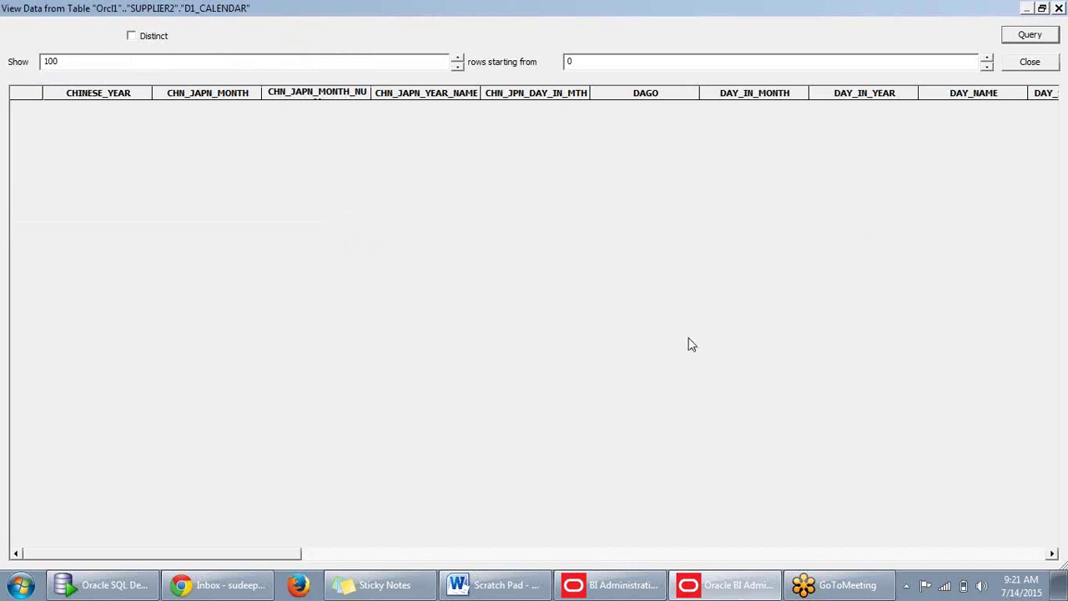
click(1058, 8)
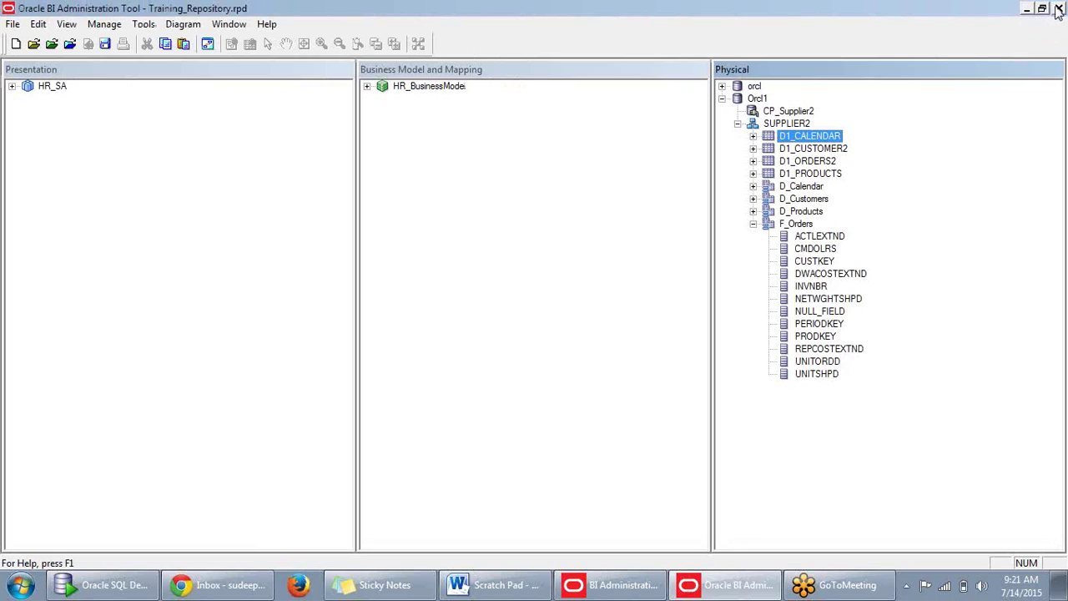
Rename D1_CALENDAR back to D1_CALENDAR2, then preview its calendar rows and close the preview.
click(831, 136)
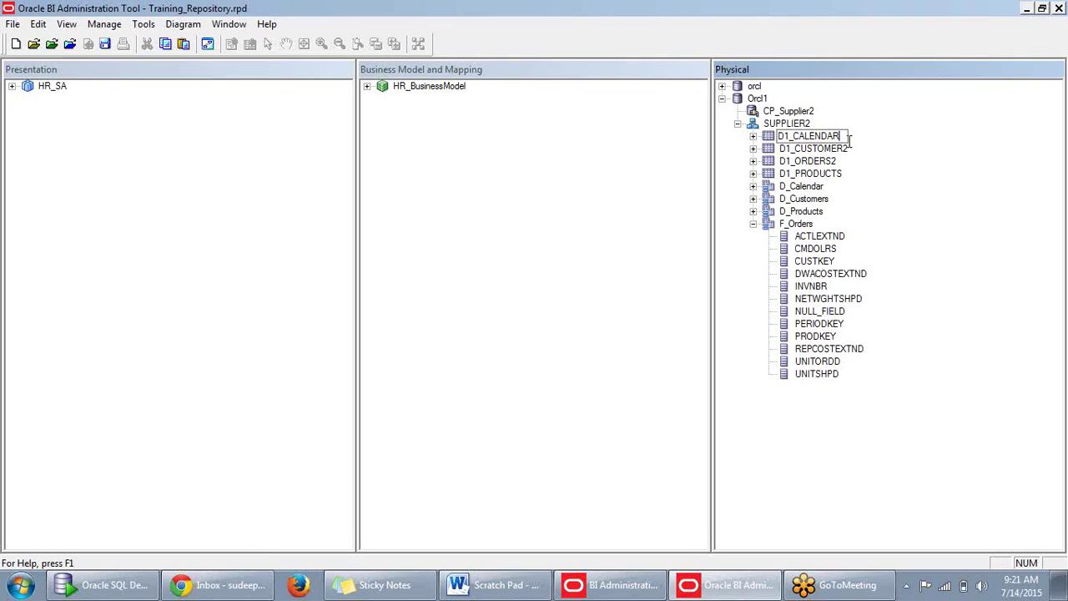
text(2)
key(Return)
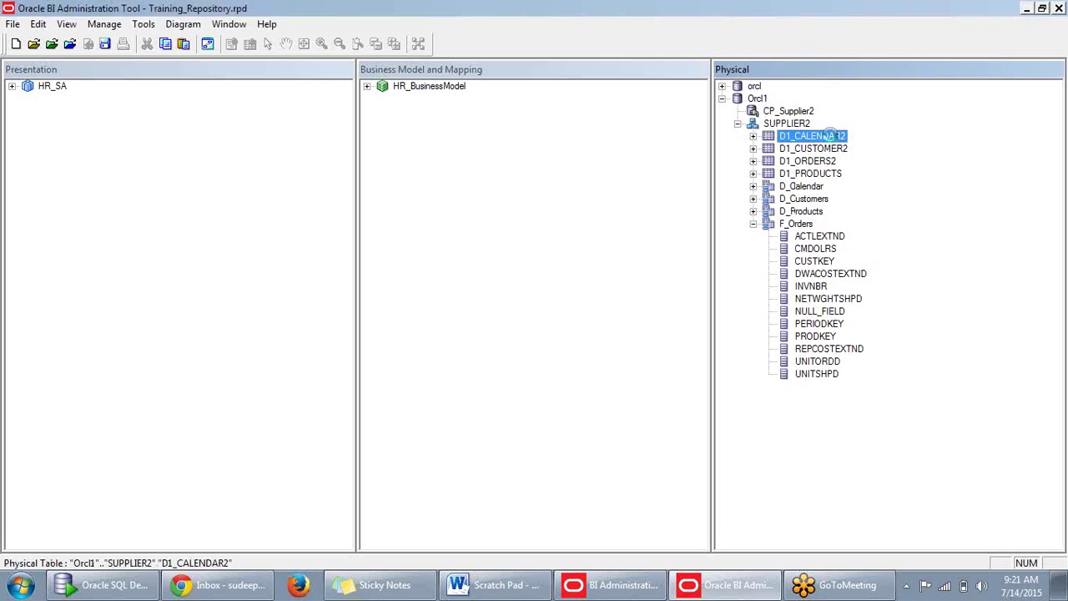
double_click(830, 136)
right_click(859, 142)
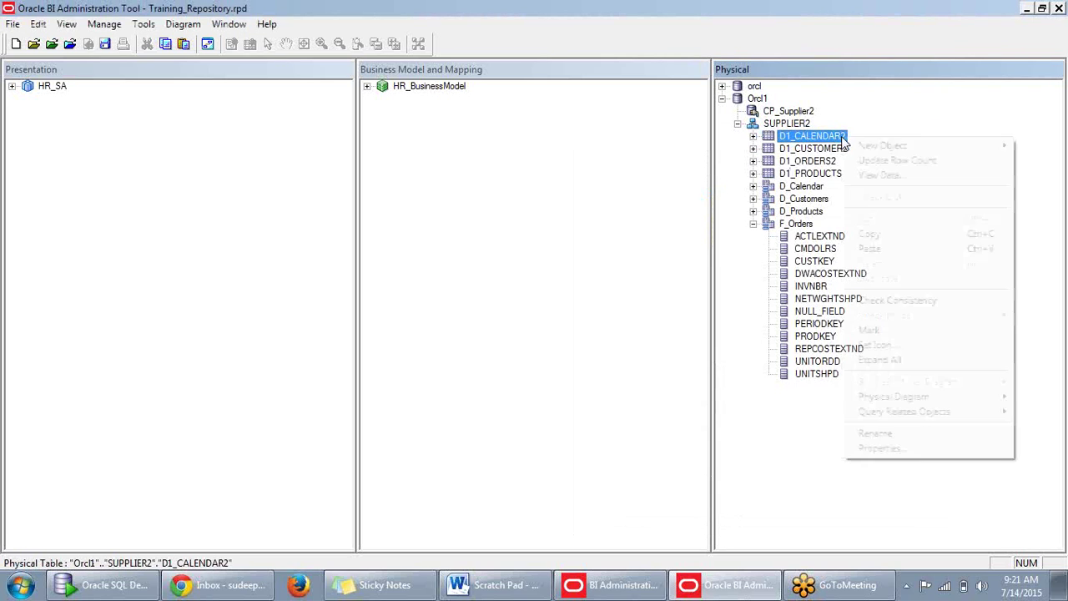
click(878, 174)
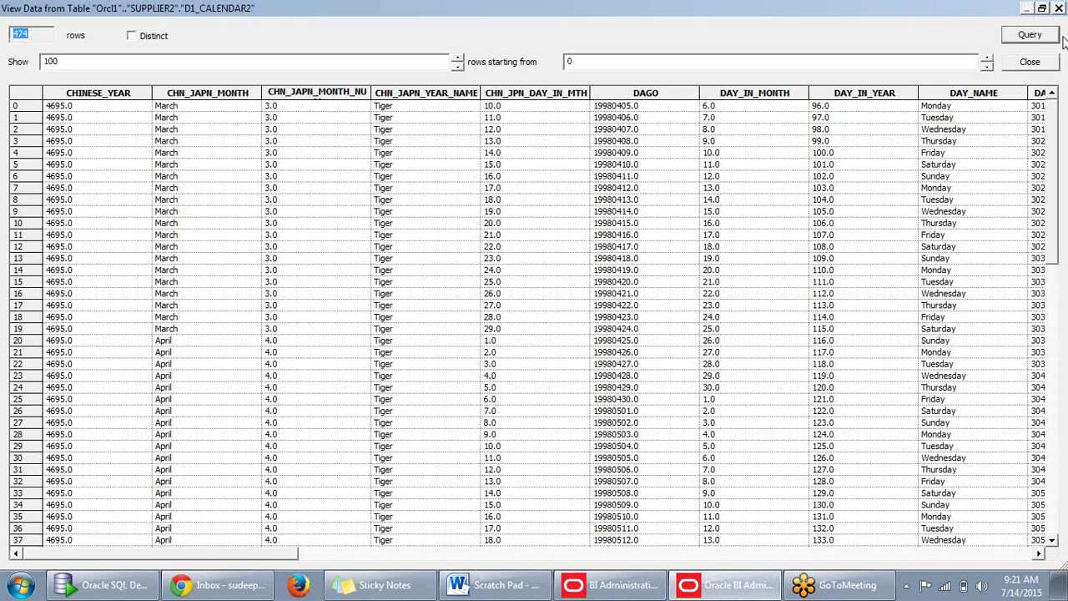
click(1059, 10)
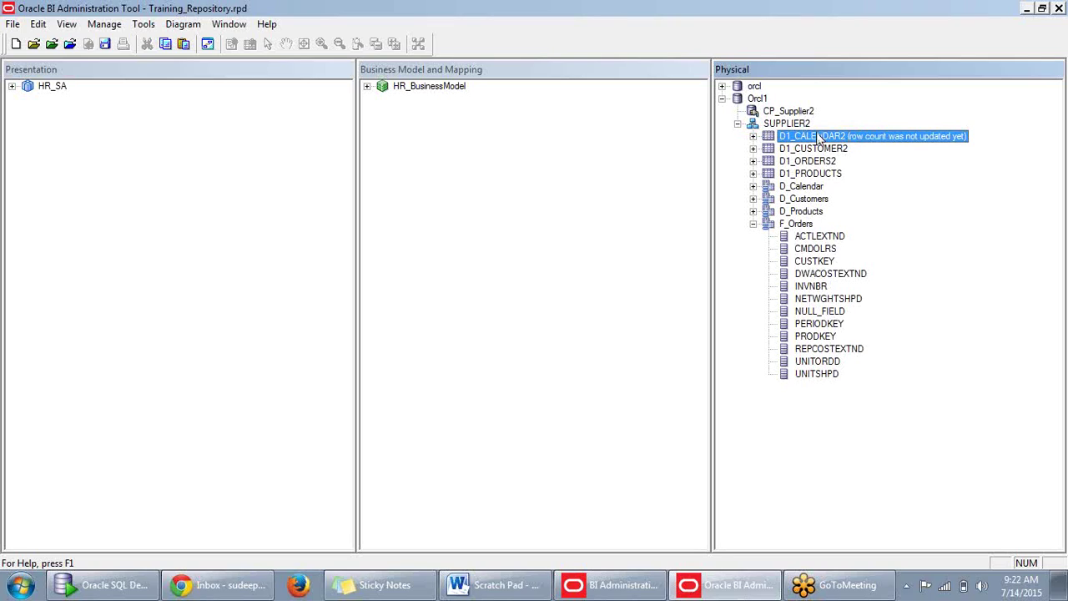
Rename D1_CALENDAR2 to D1_CALENDAR by removing the trailing 2.
right_click(818, 140)
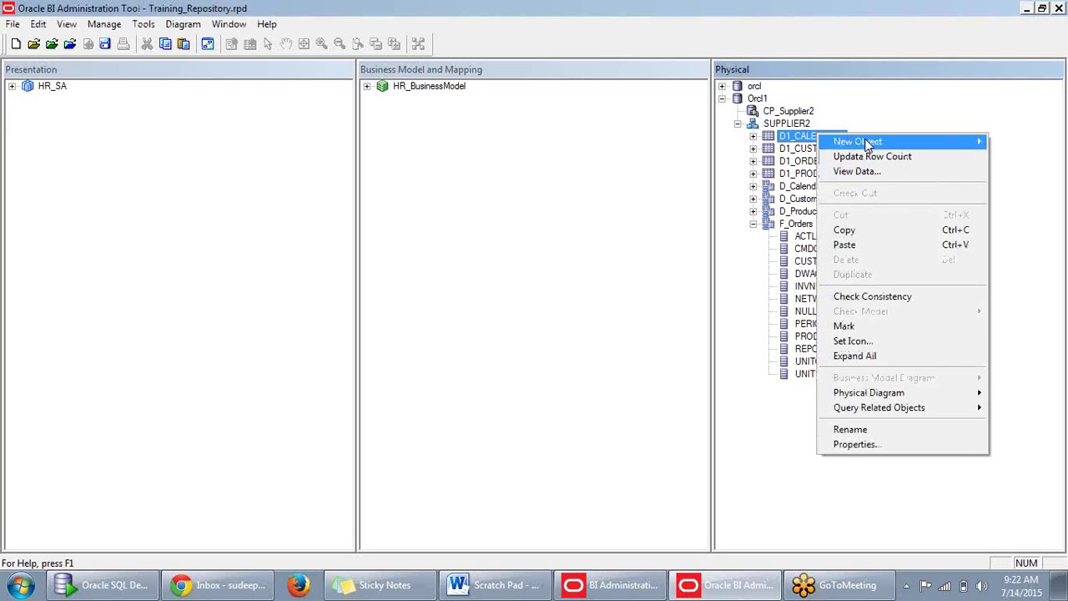
click(879, 112)
right_click(822, 137)
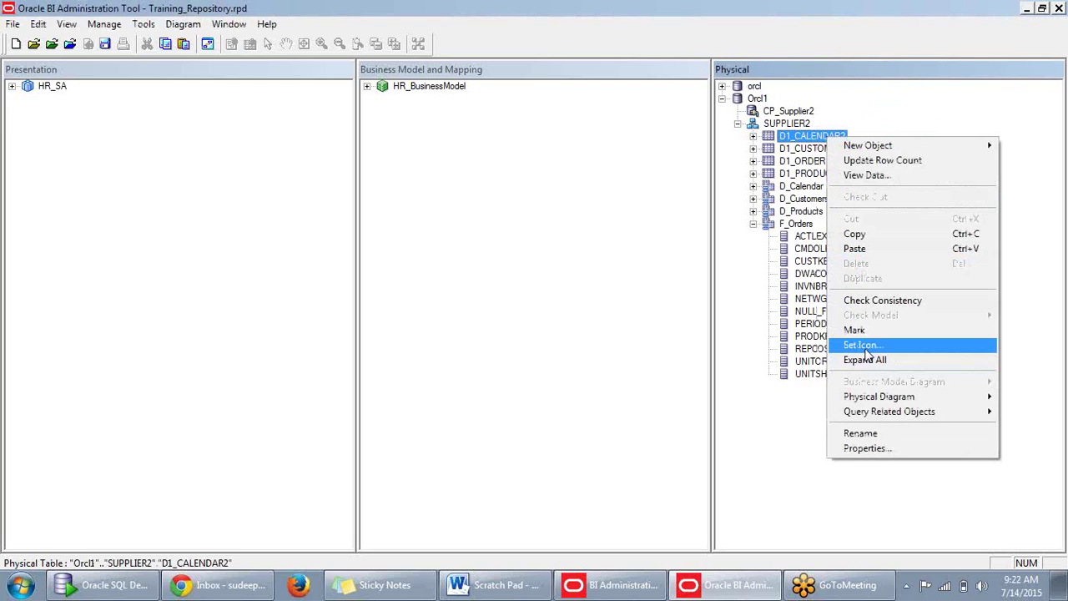
click(957, 127)
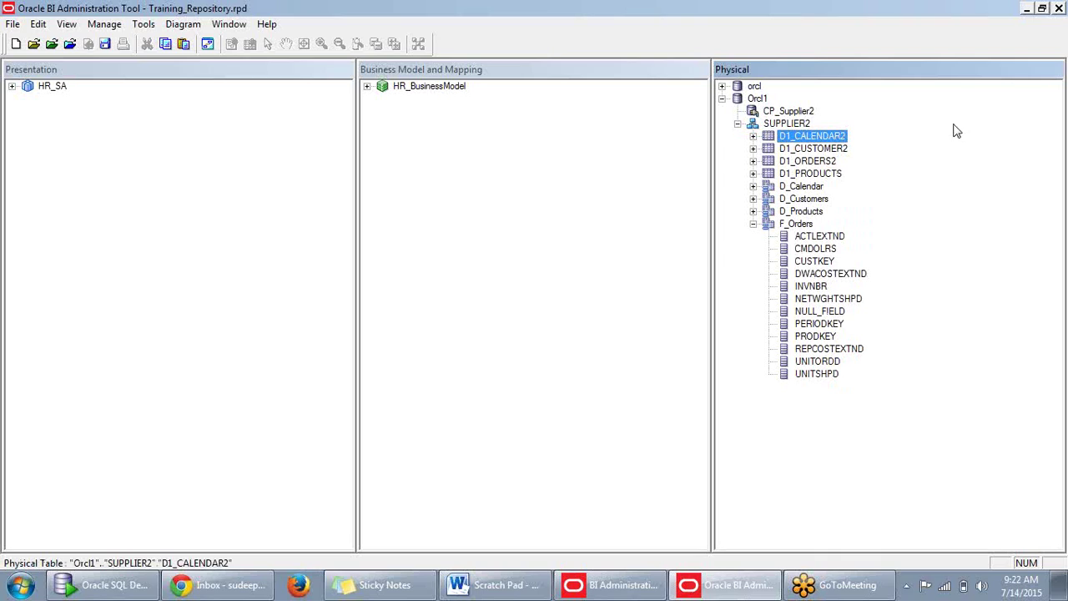
click(855, 138)
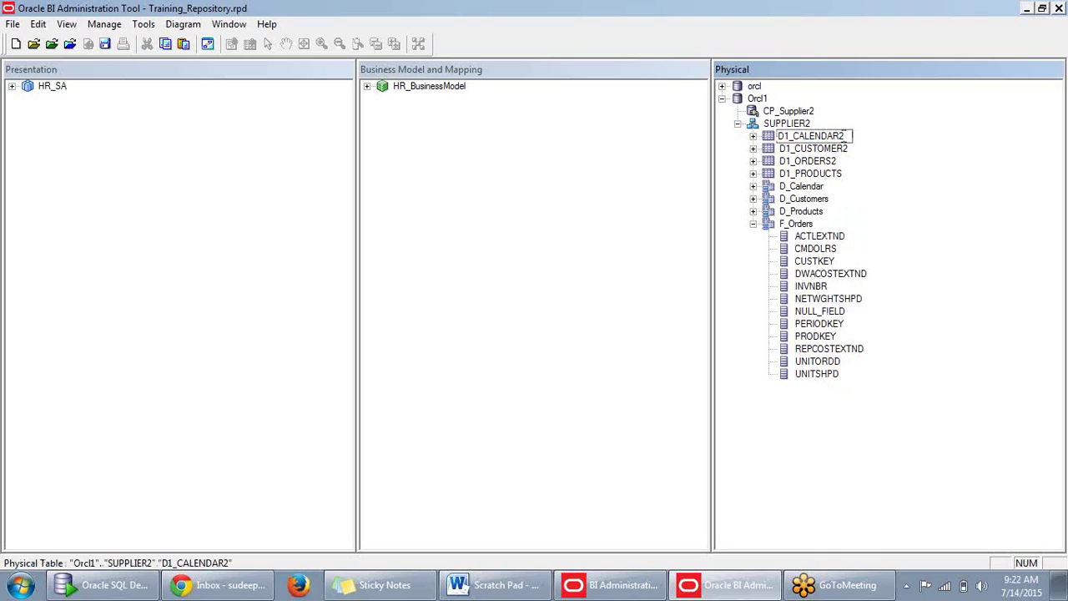
key(BackSpace)
key(Return)
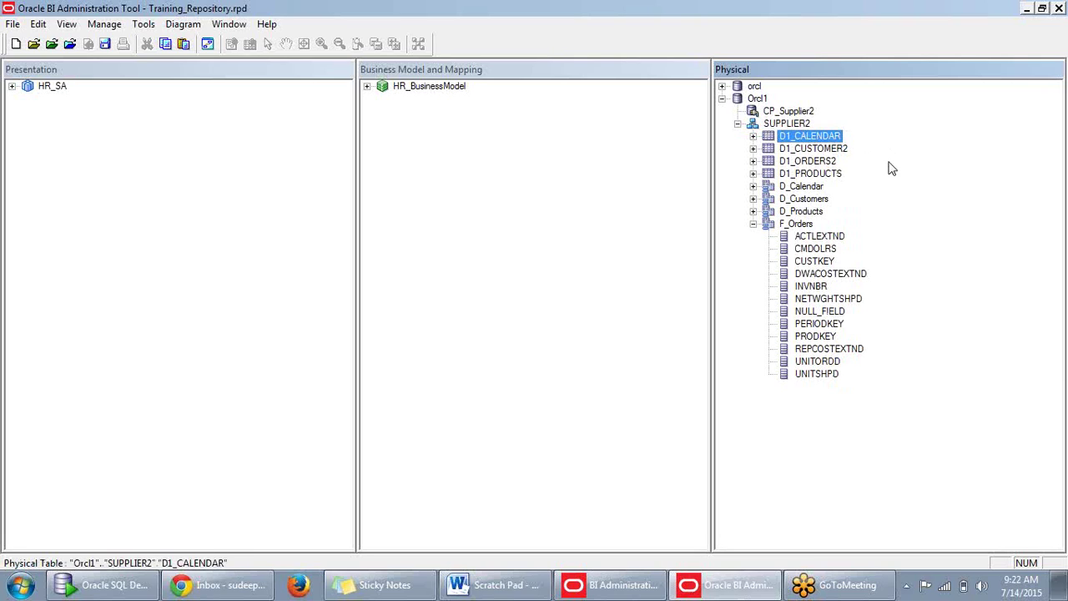
Update D1_CALENDAR's row count, dismiss the table-does-not-exist error, and sort the preview by month number.
double_click(811, 142)
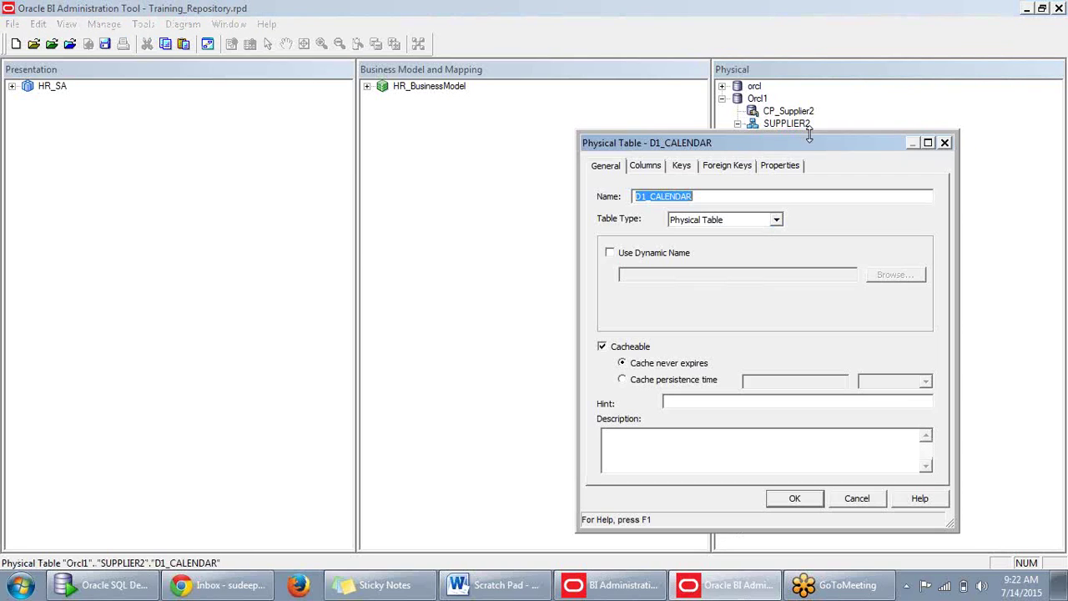
click(858, 498)
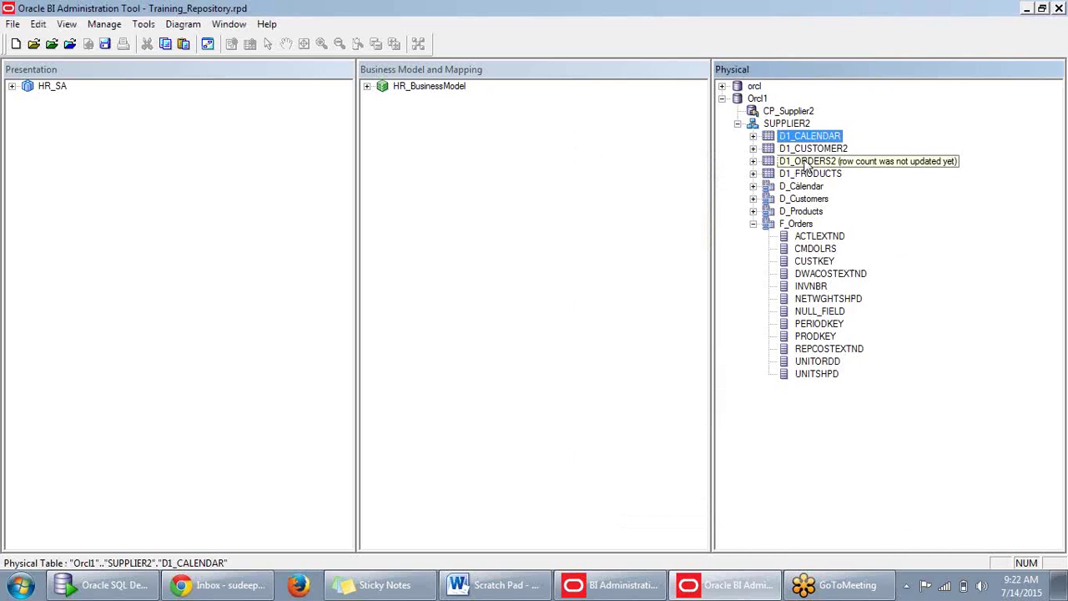
right_click(812, 137)
click(844, 158)
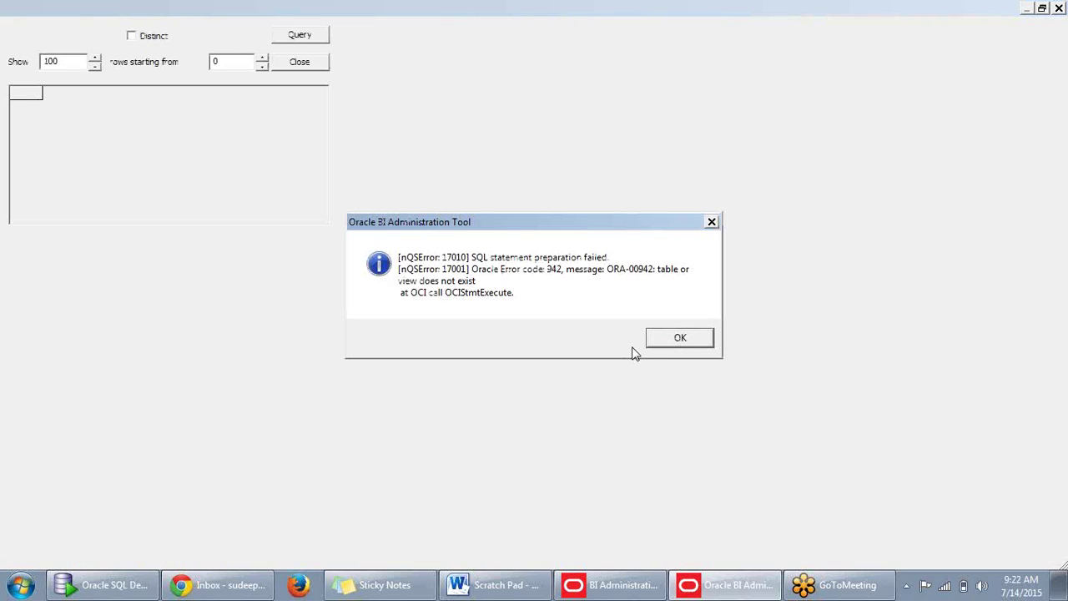
click(661, 342)
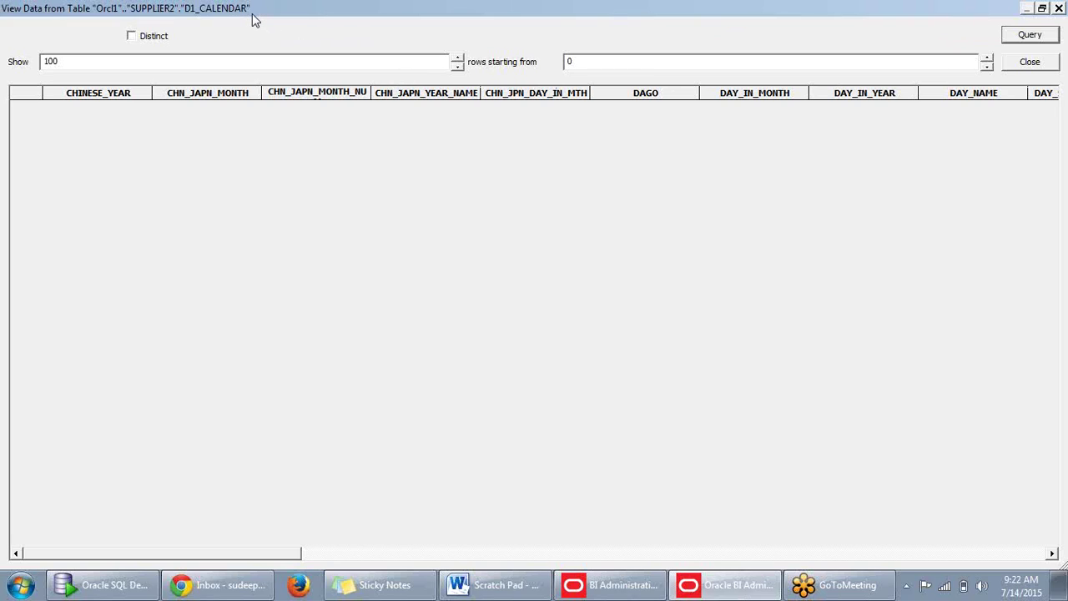
click(324, 95)
Close the data preview, rename the calendar table back to D1_CALENDAR2, and collapse F_Orders.
click(1031, 62)
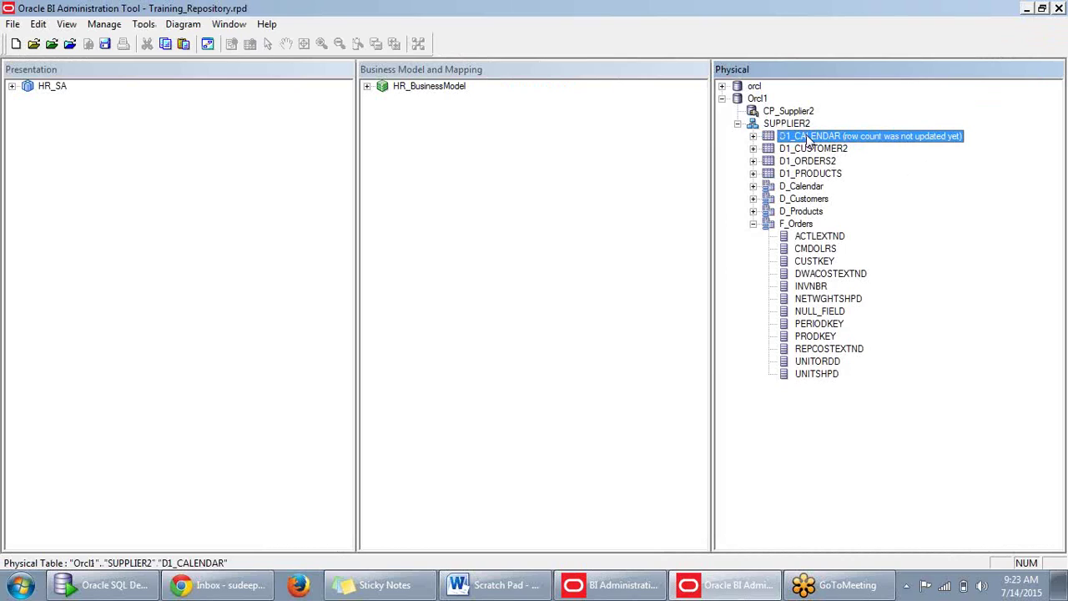
click(808, 138)
key(End)
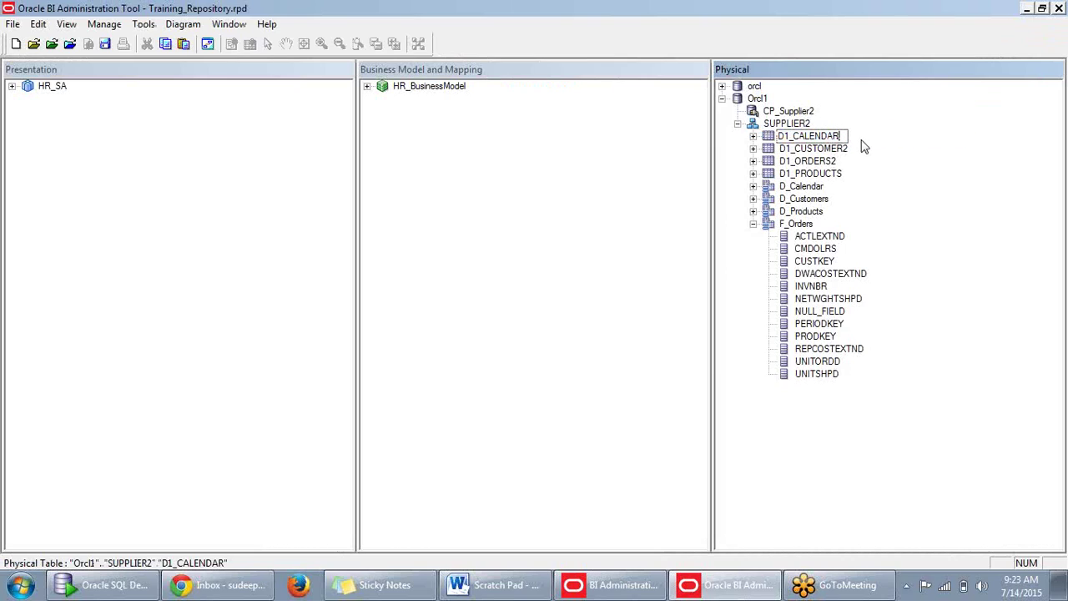
text(2)
key(Return)
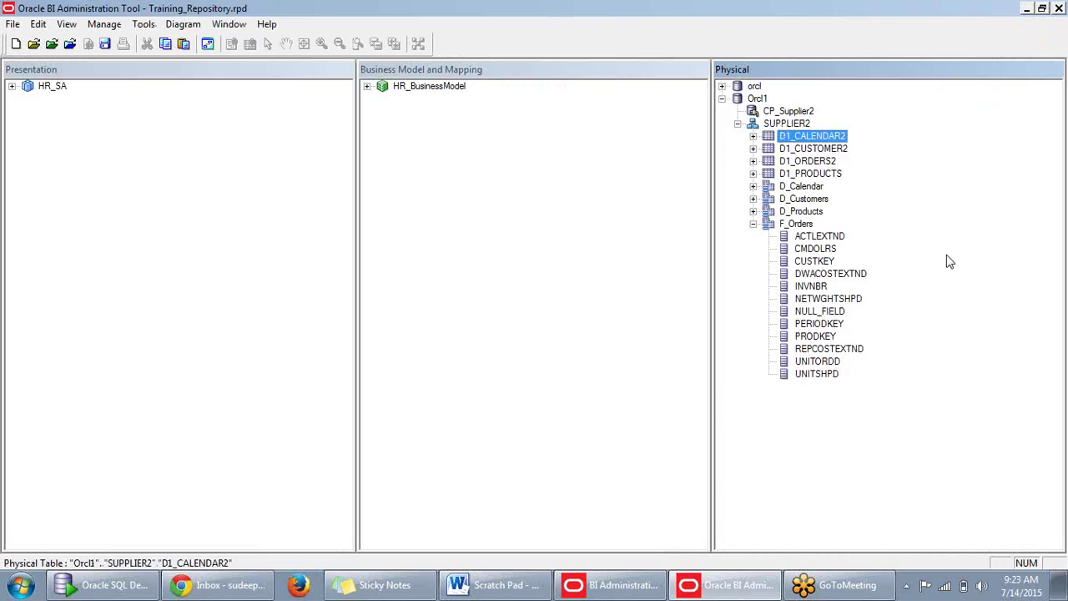
click(754, 224)
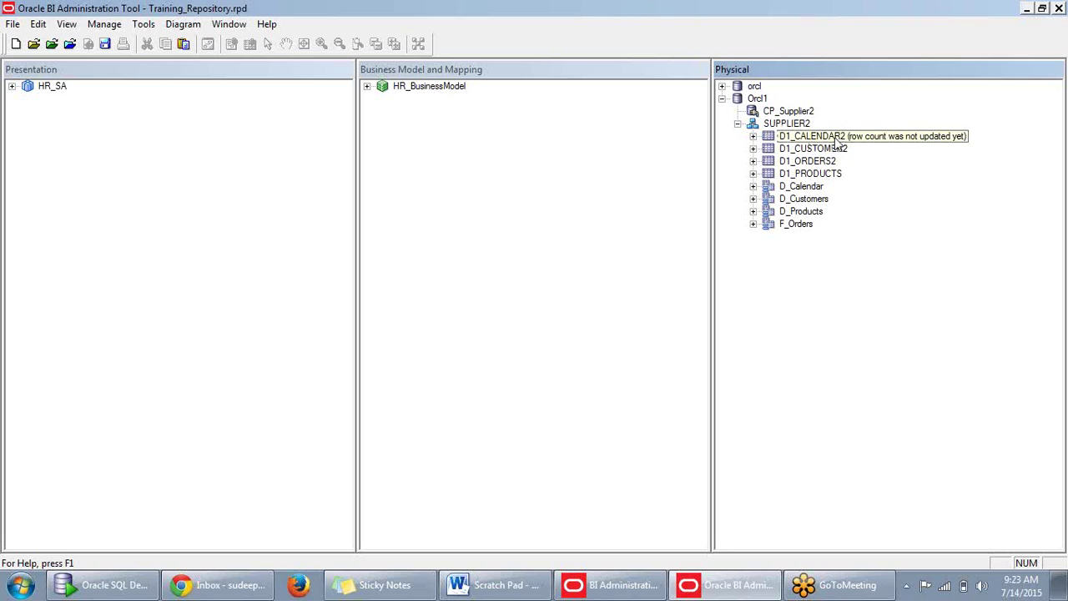
click(835, 140)
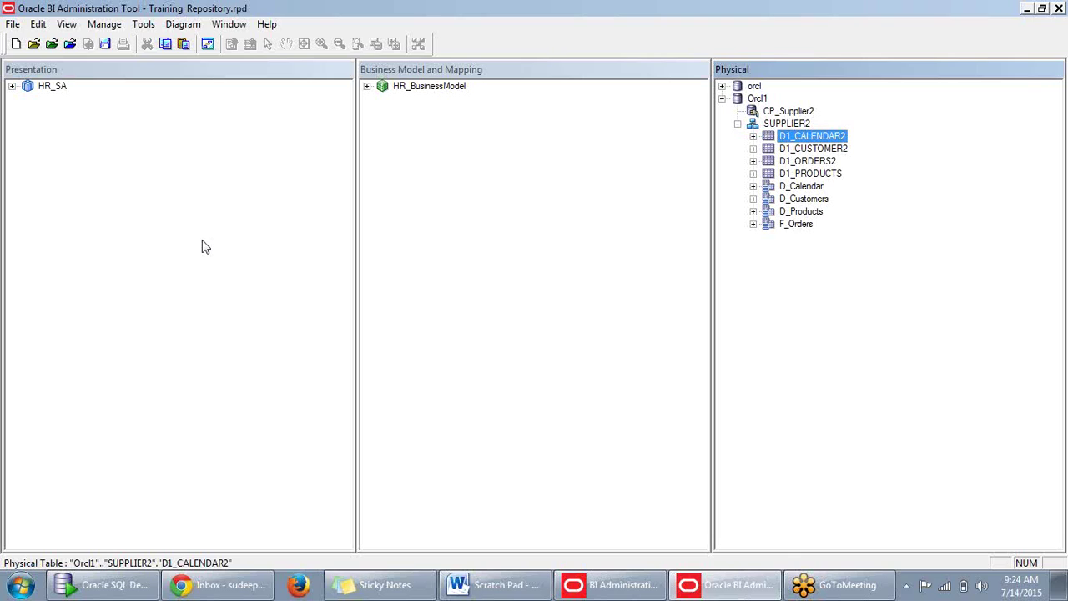
right_click(834, 135)
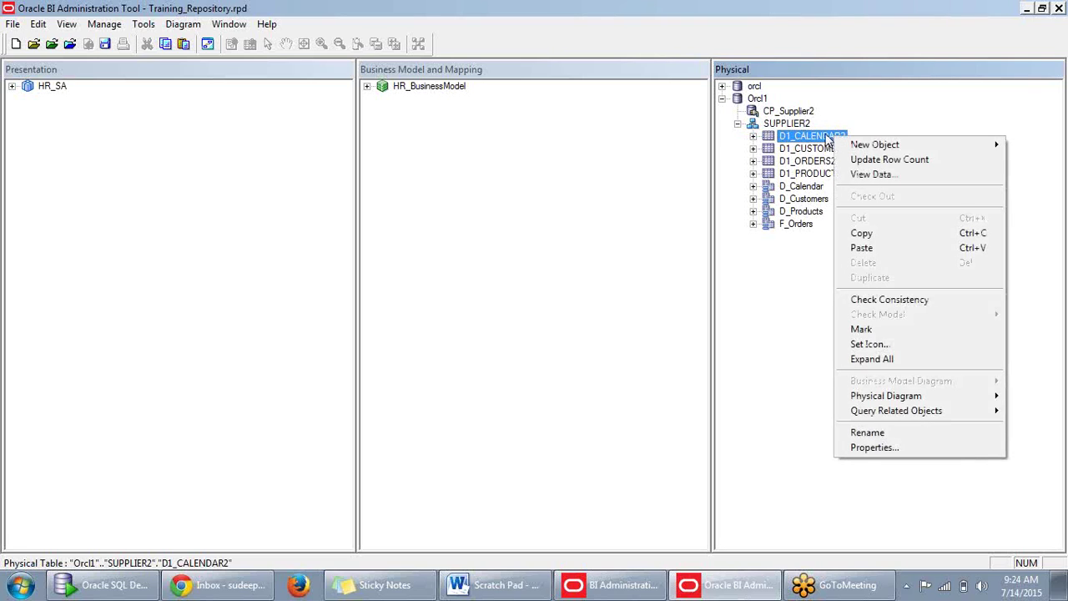
click(819, 140)
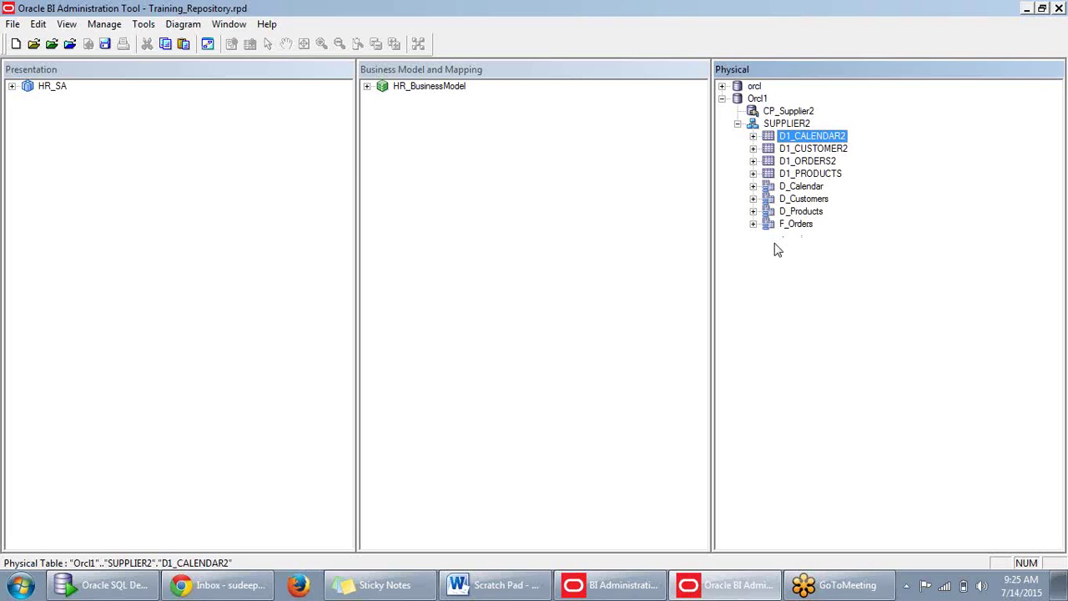
right_click(819, 143)
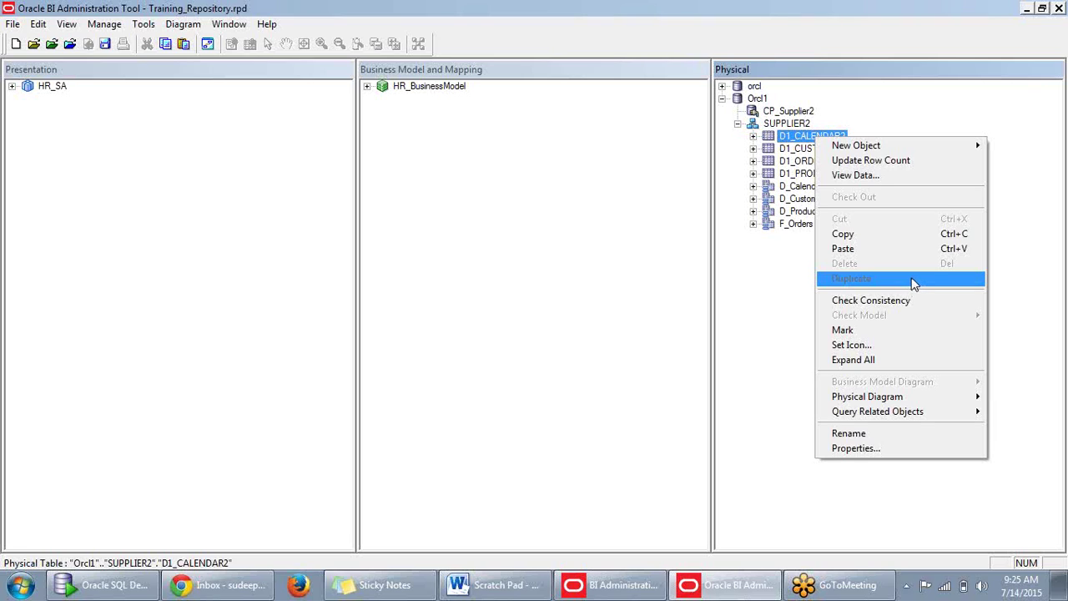
click(767, 294)
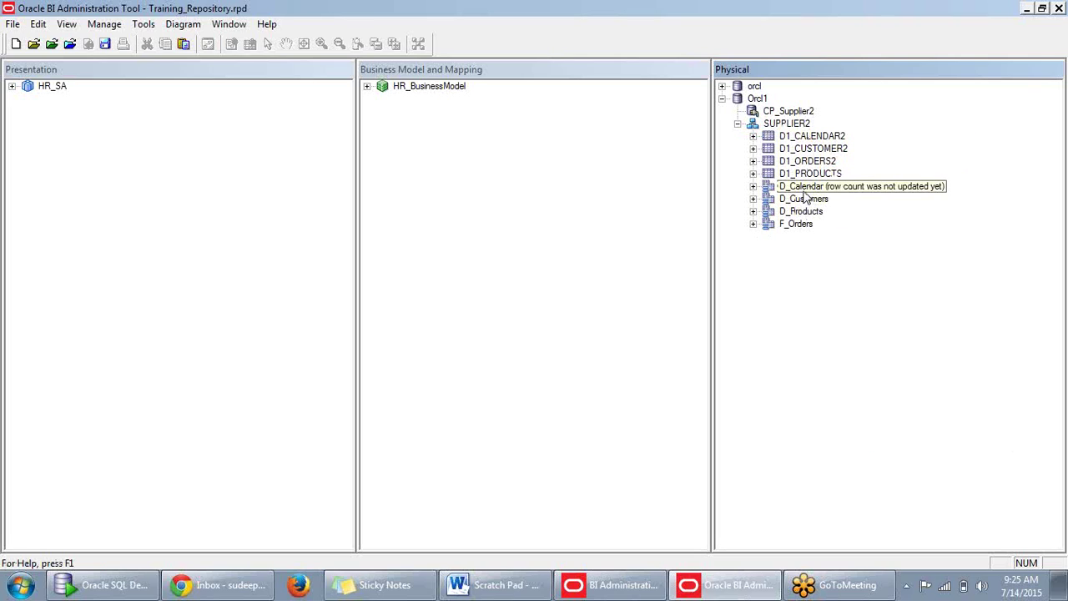
Delete the D_Calendar alias from SUPPLIER2, confirming the deletion with Yes.
click(805, 191)
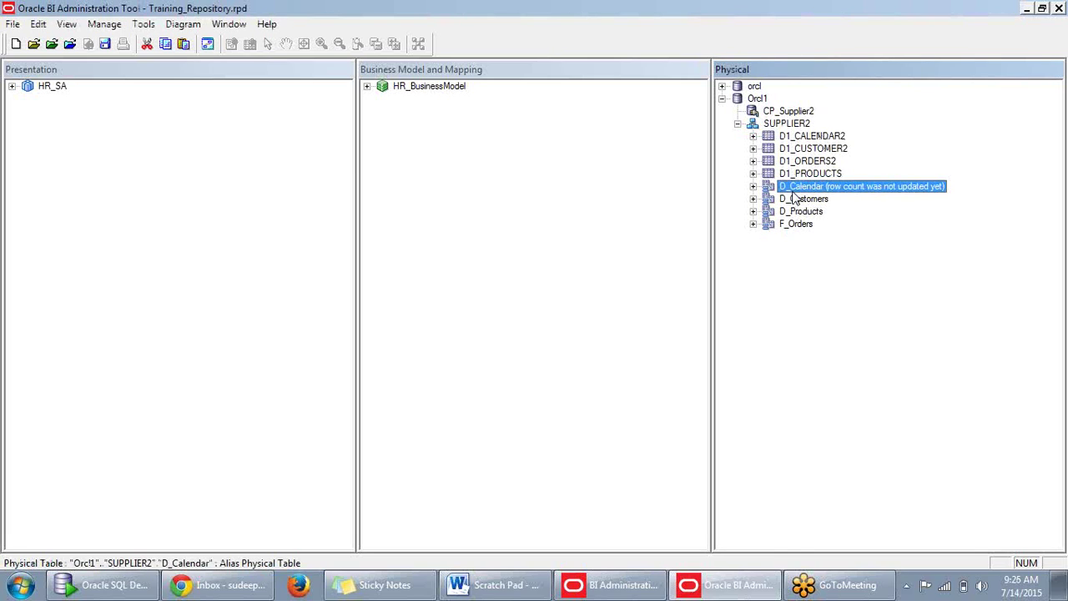
key(Delete)
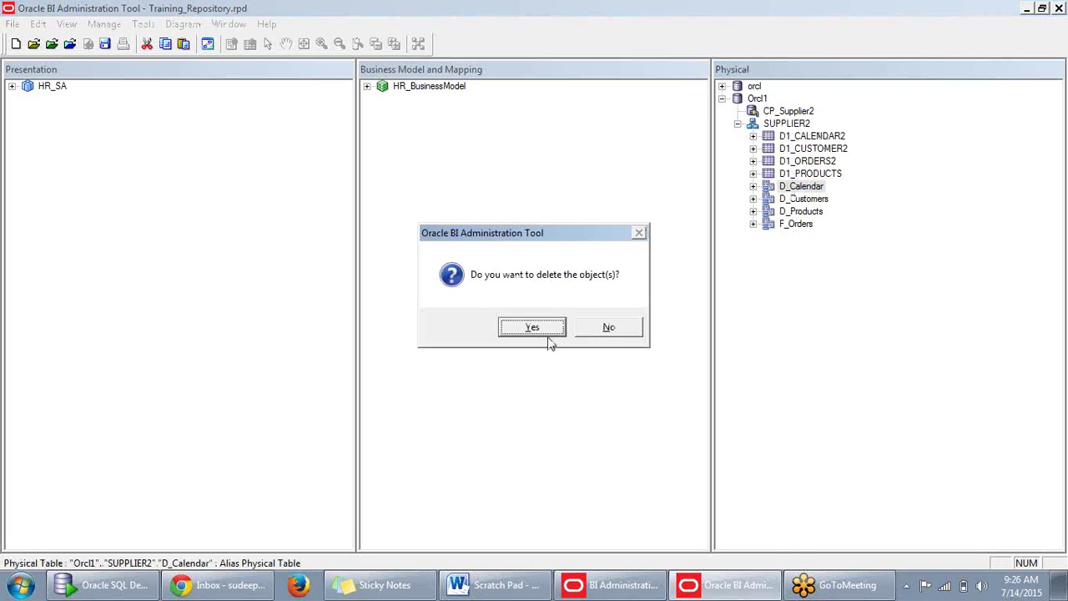
click(549, 335)
right_click(798, 139)
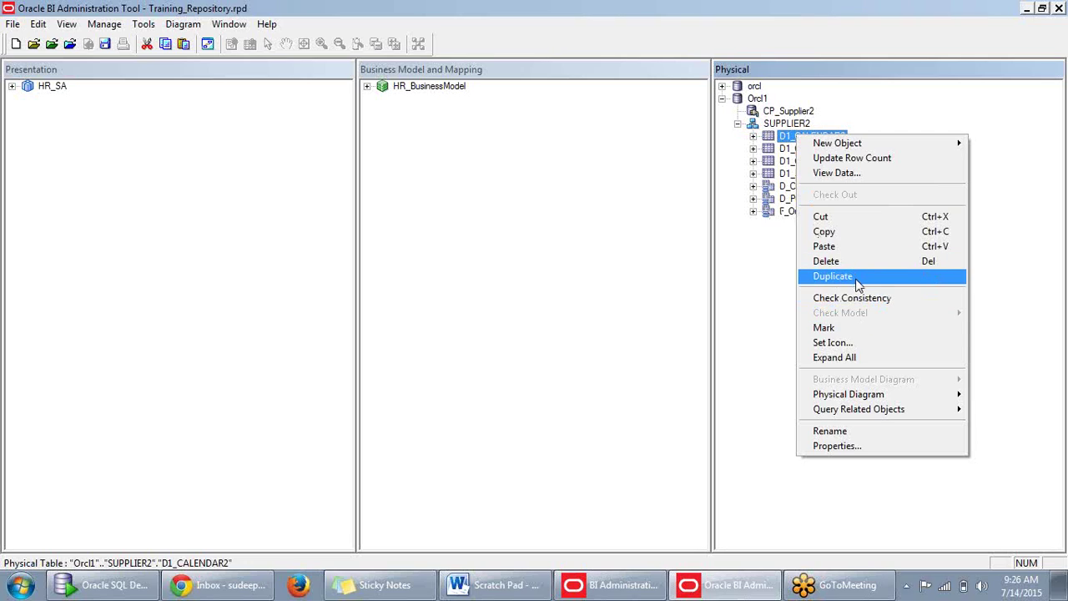
Duplicate D1_CALENDAR2 to create D1_CALENDAR2#1, then clear the selection.
click(858, 284)
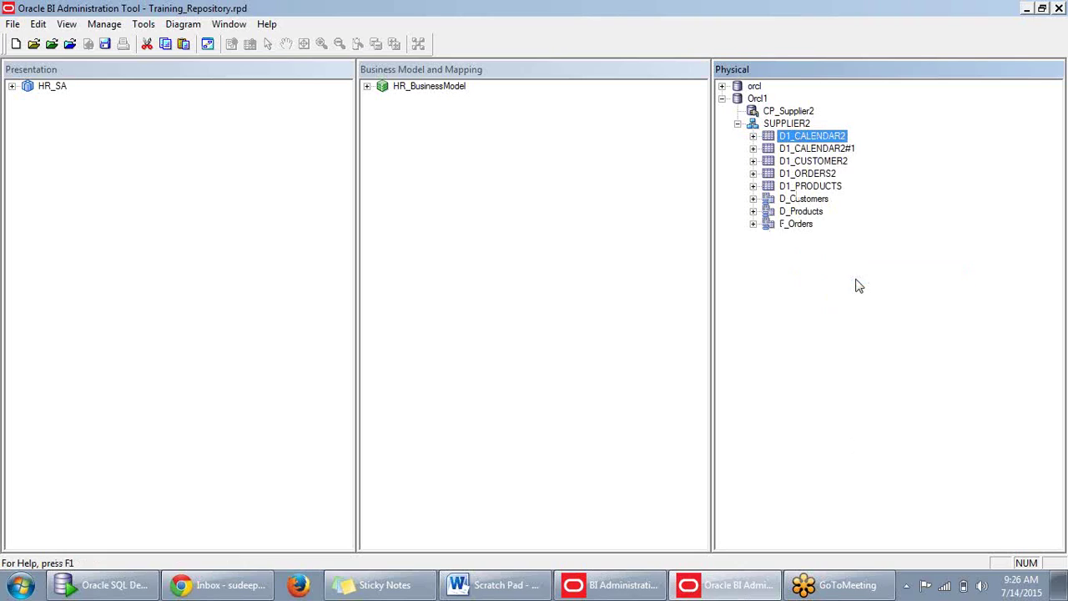
click(806, 293)
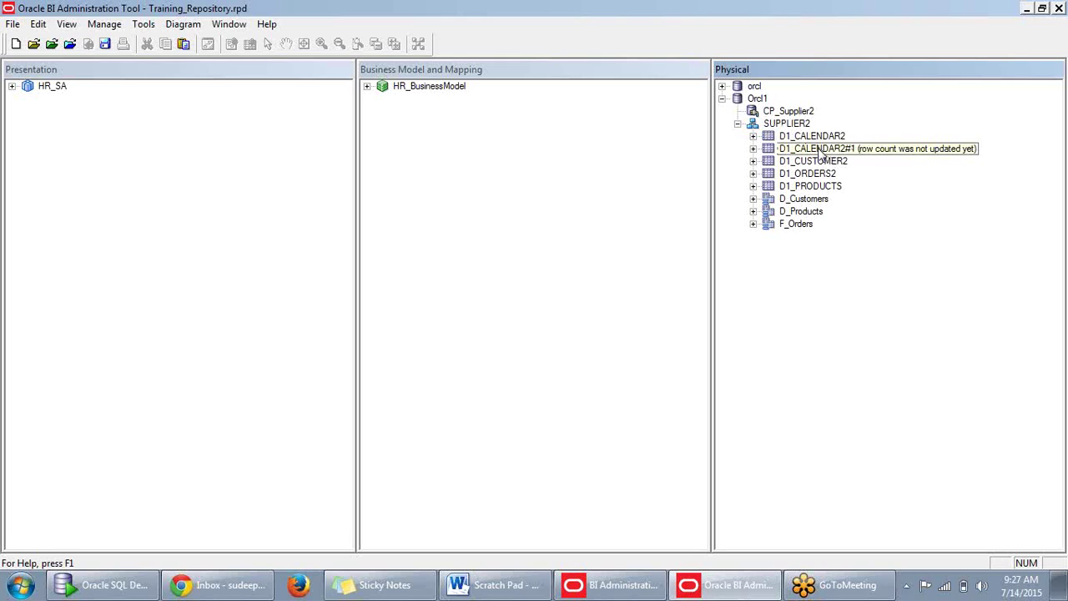
double_click(820, 150)
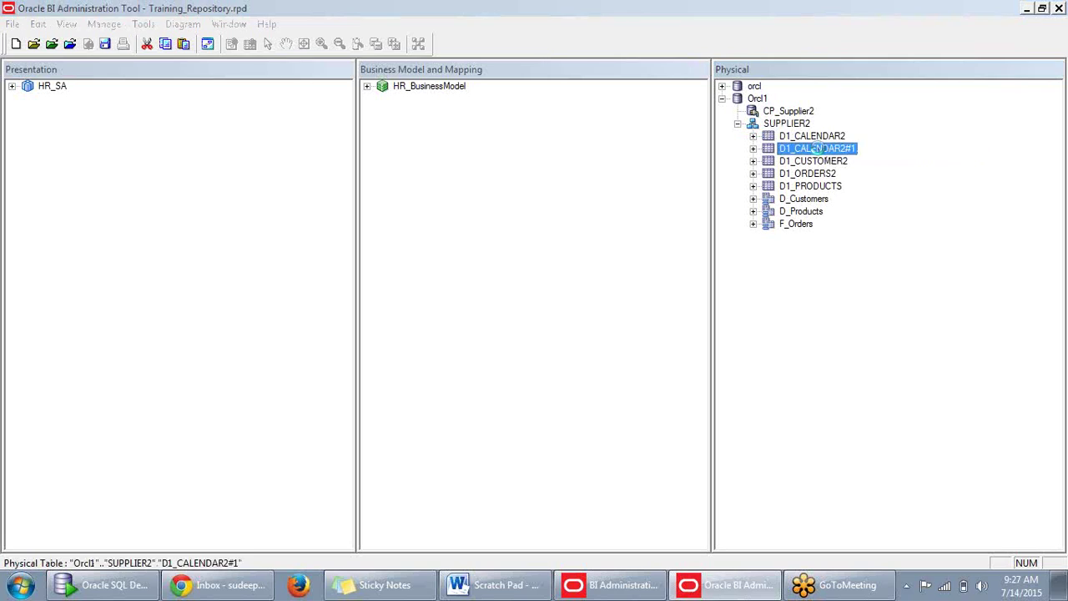
click(795, 499)
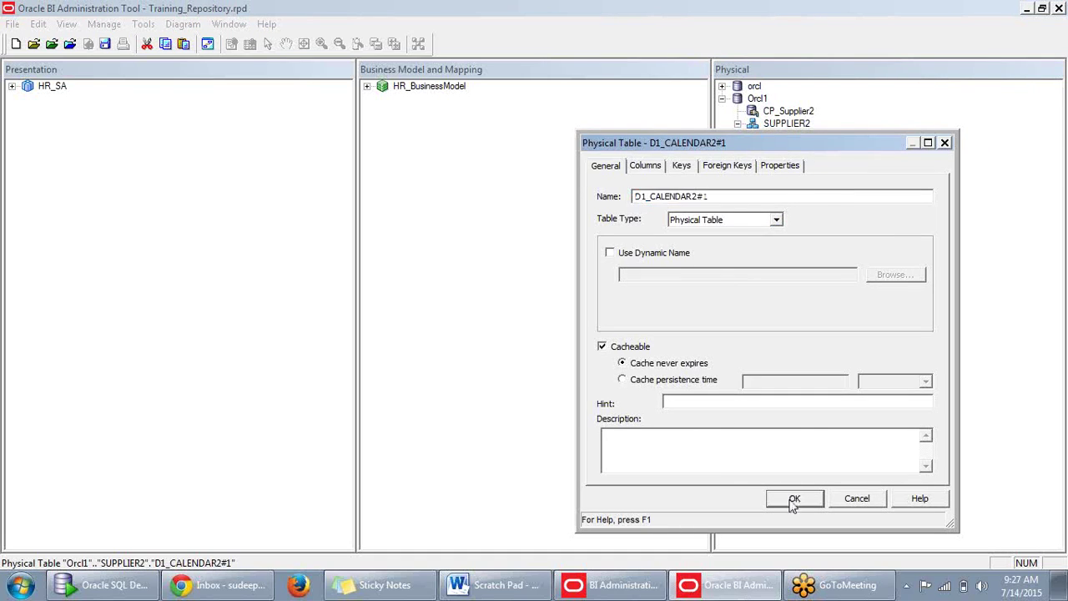
right_click(824, 150)
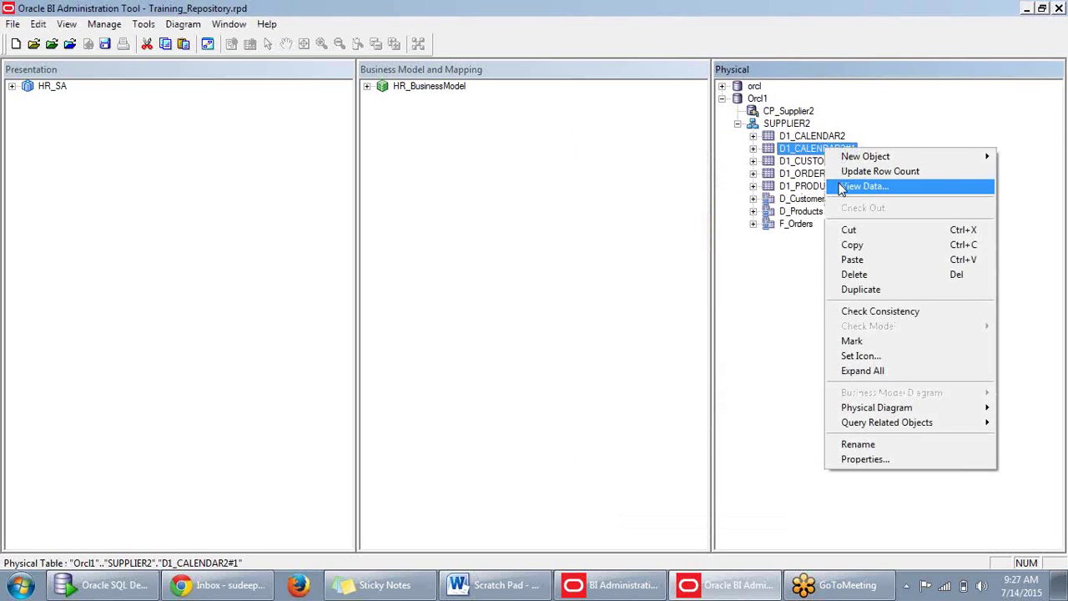
click(840, 185)
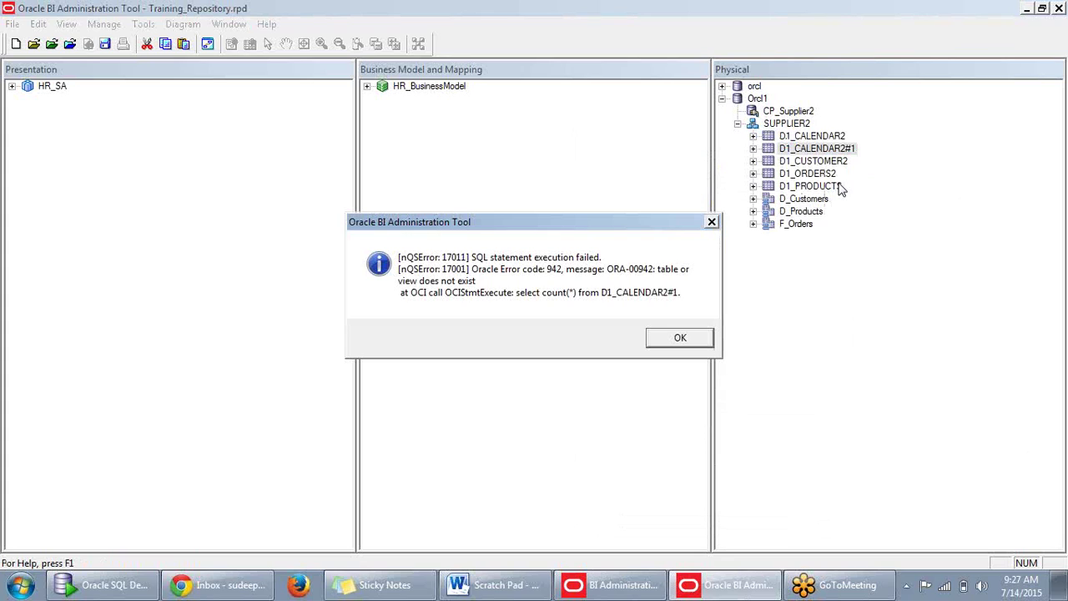
click(691, 339)
click(680, 339)
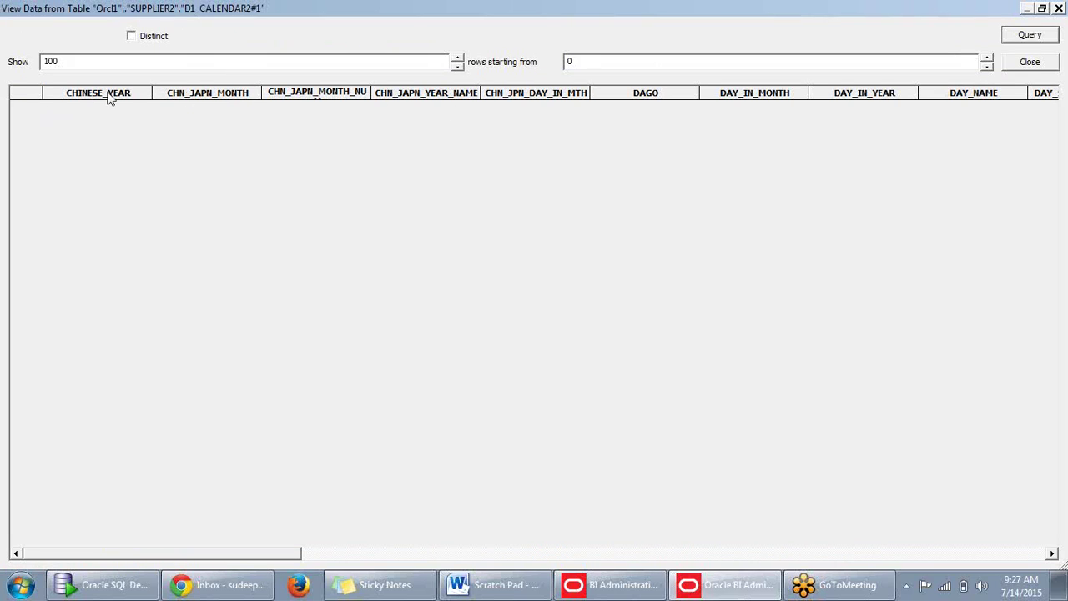
click(1030, 62)
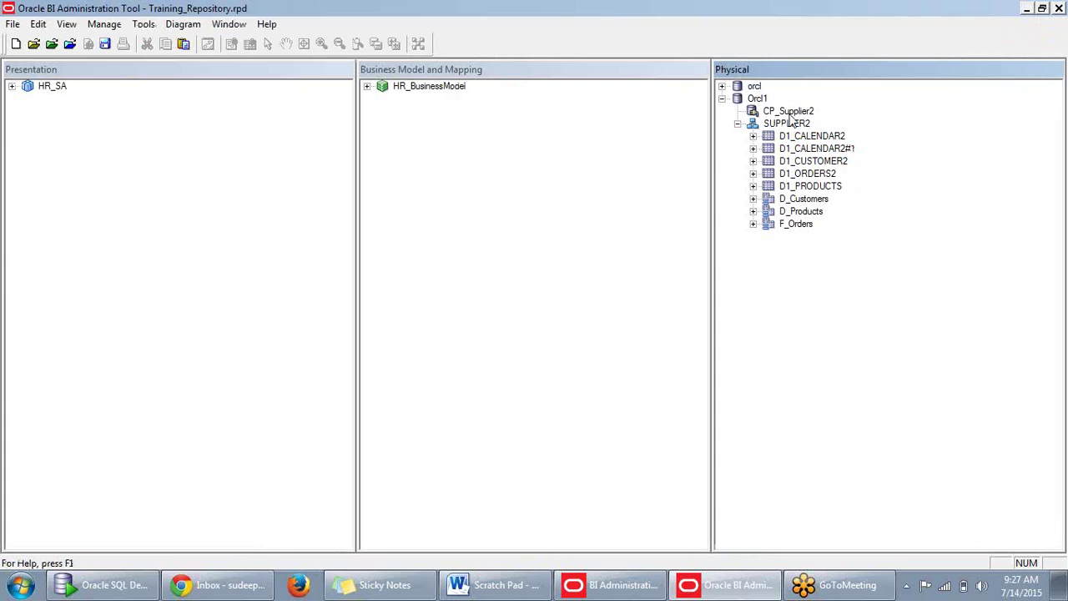
Create an alias named D_Calendar for D1_CALENDAR2 and collapse its column list.
right_click(803, 138)
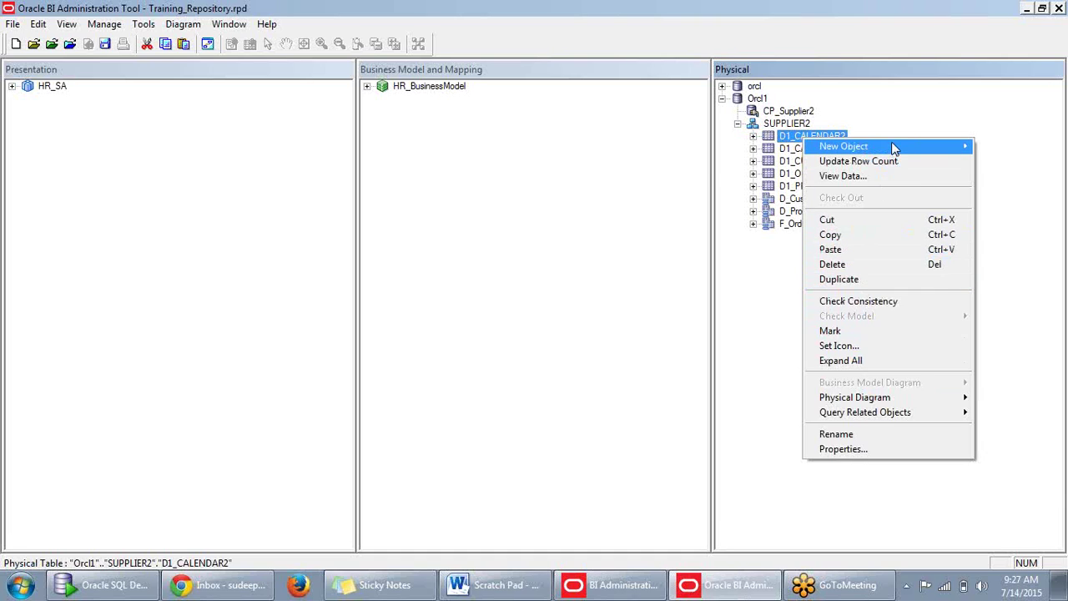
mouse_move(808, 147)
click(709, 148)
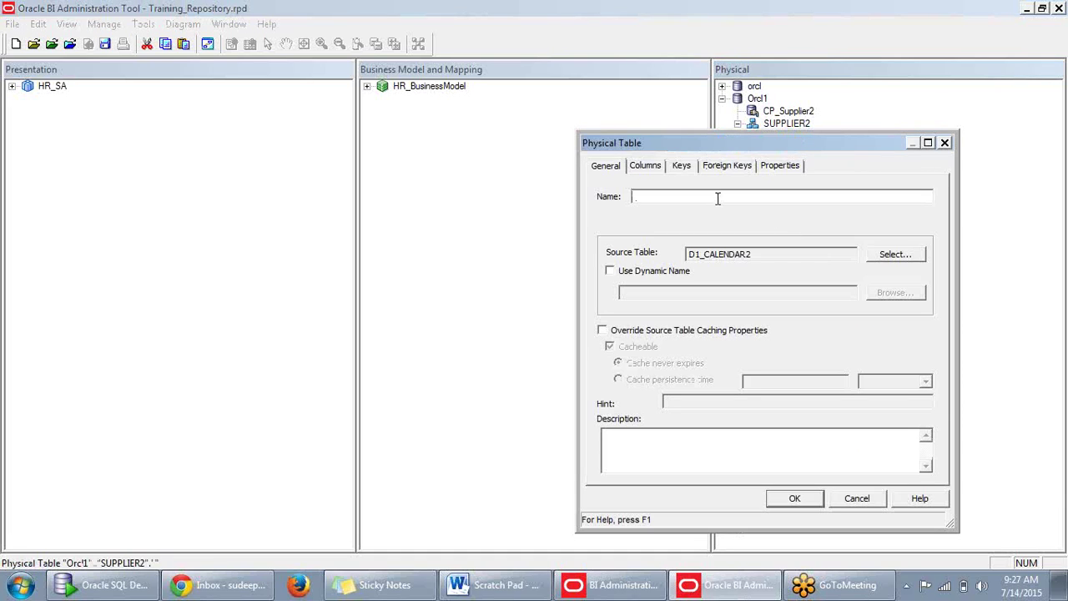
text(D_Calendar)
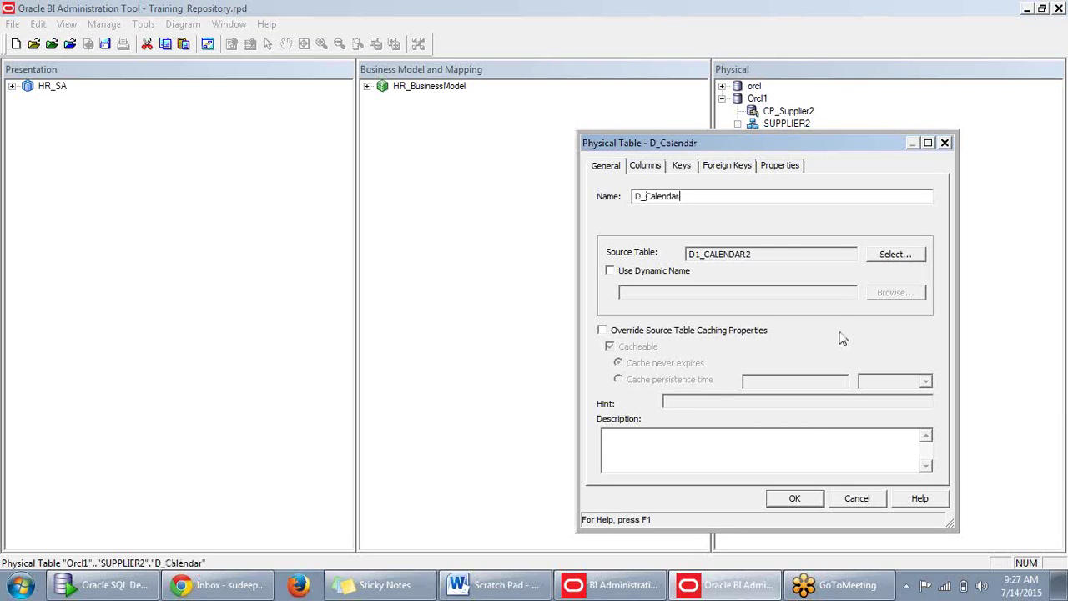
click(794, 498)
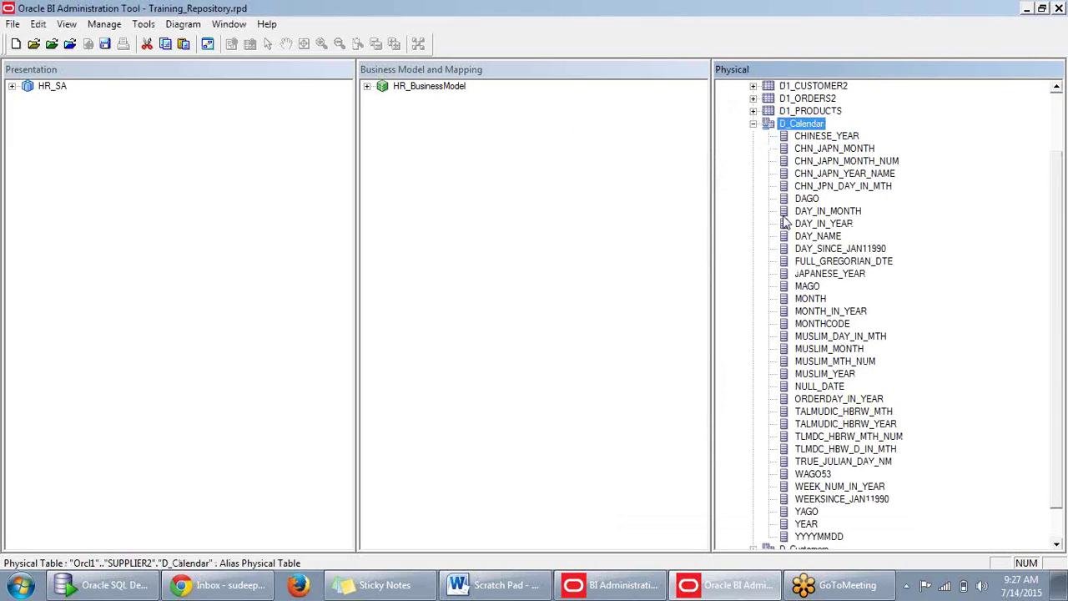
click(754, 123)
click(776, 287)
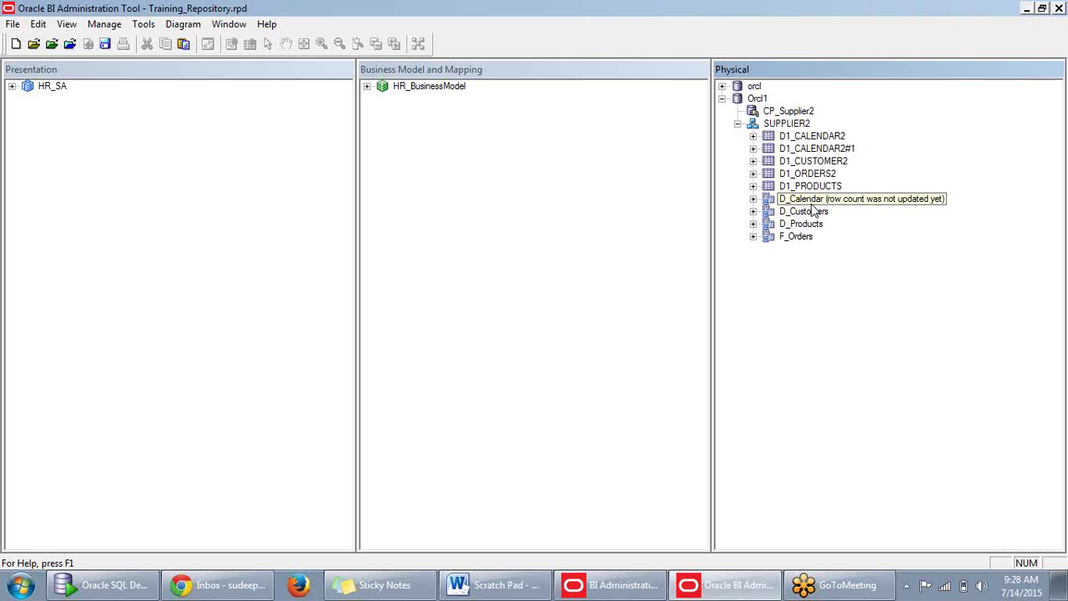
click(814, 212)
click(807, 228)
click(806, 238)
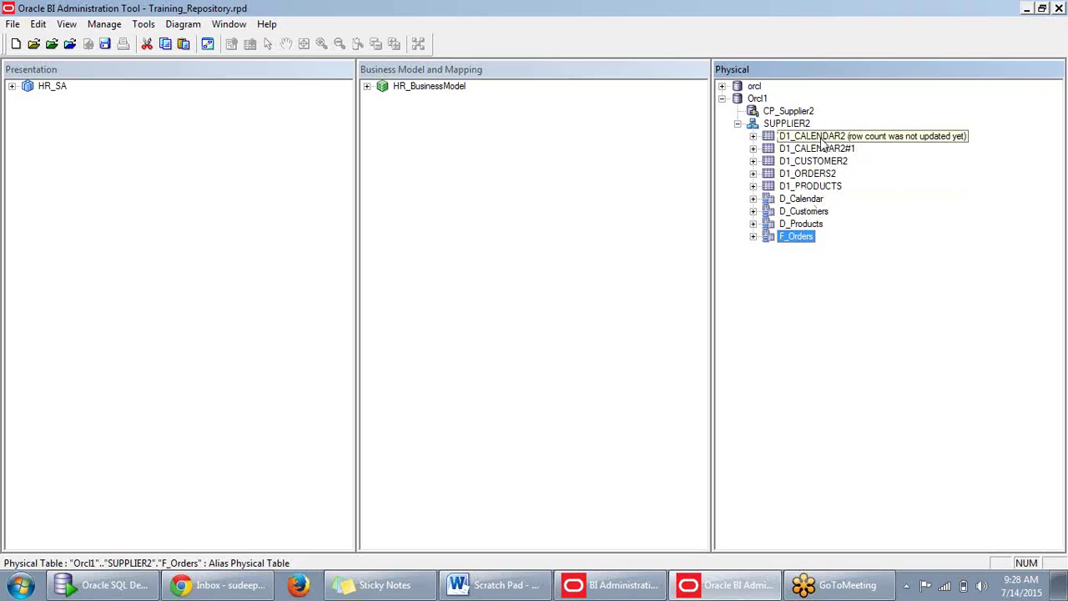
click(805, 202)
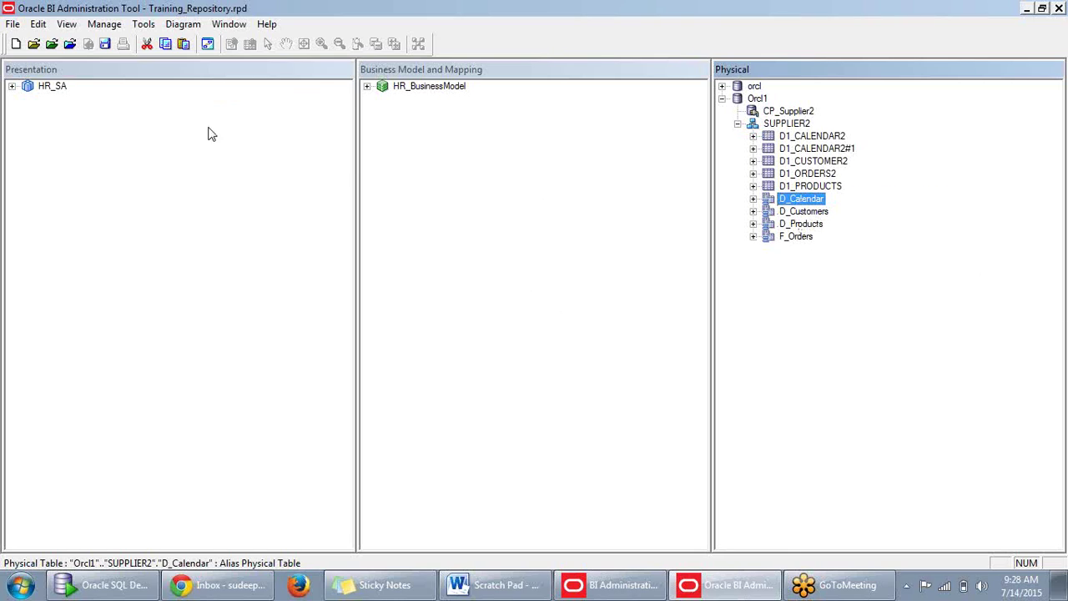
click(826, 285)
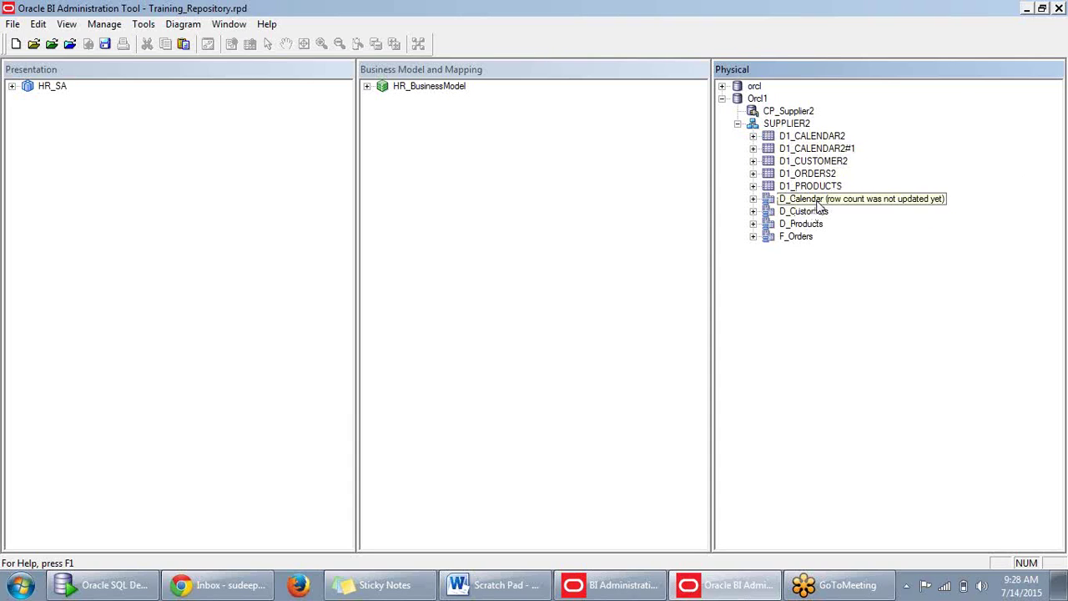
Copy D1_CALENDAR2 and paste it into SUPPLIER2, creating D1_CALENDAR2#2.
right_click(812, 140)
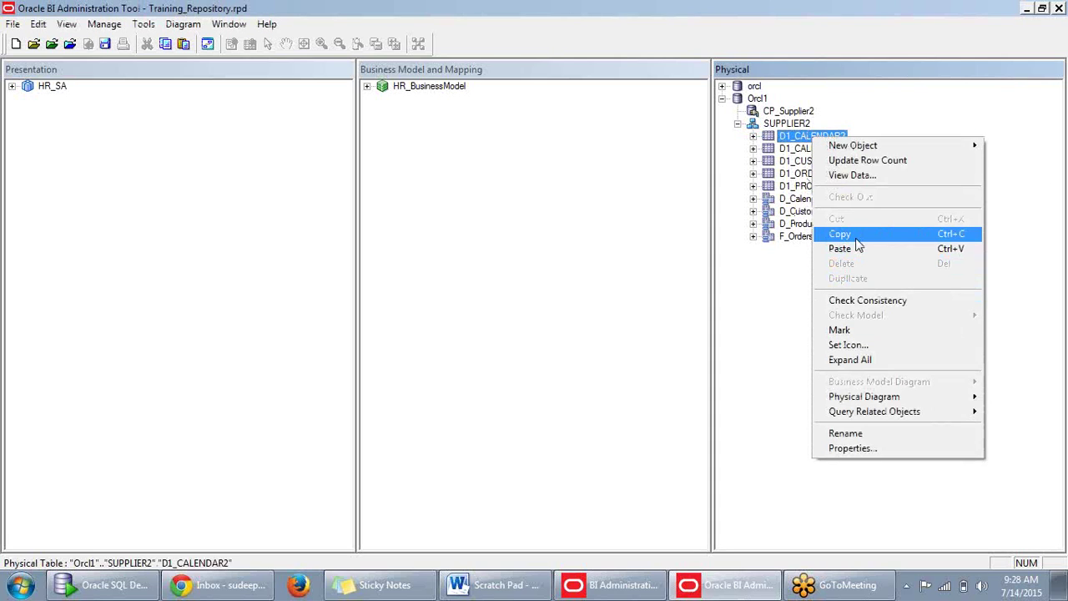
click(856, 238)
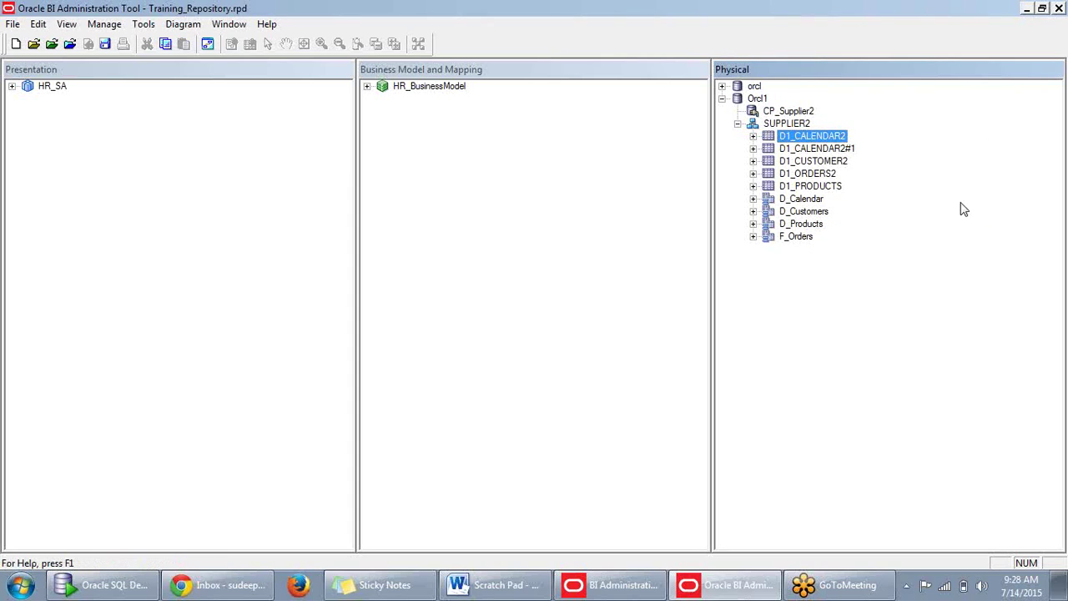
right_click(797, 126)
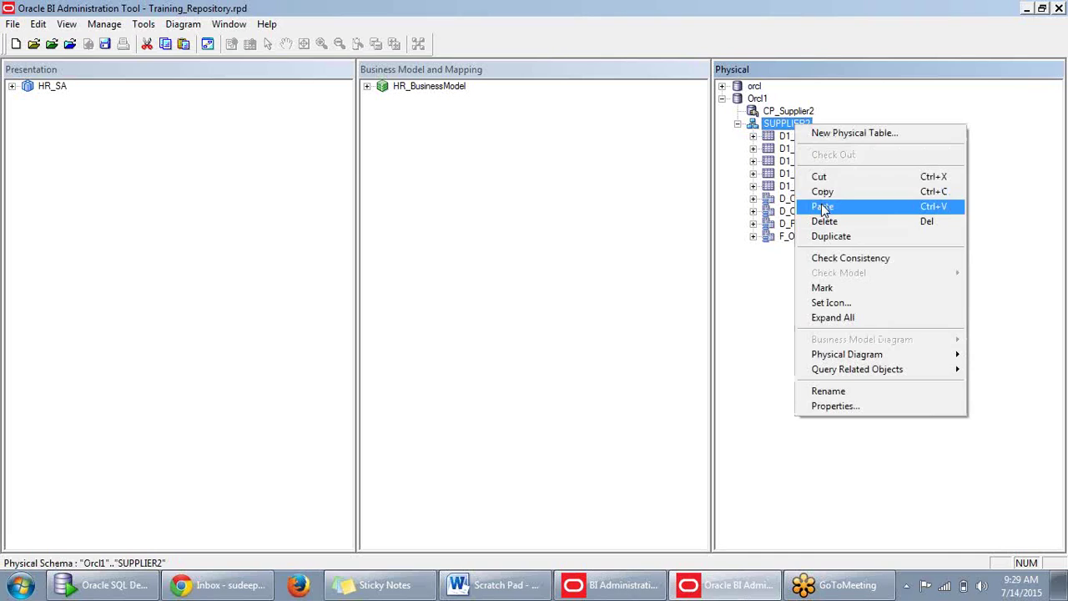
click(827, 207)
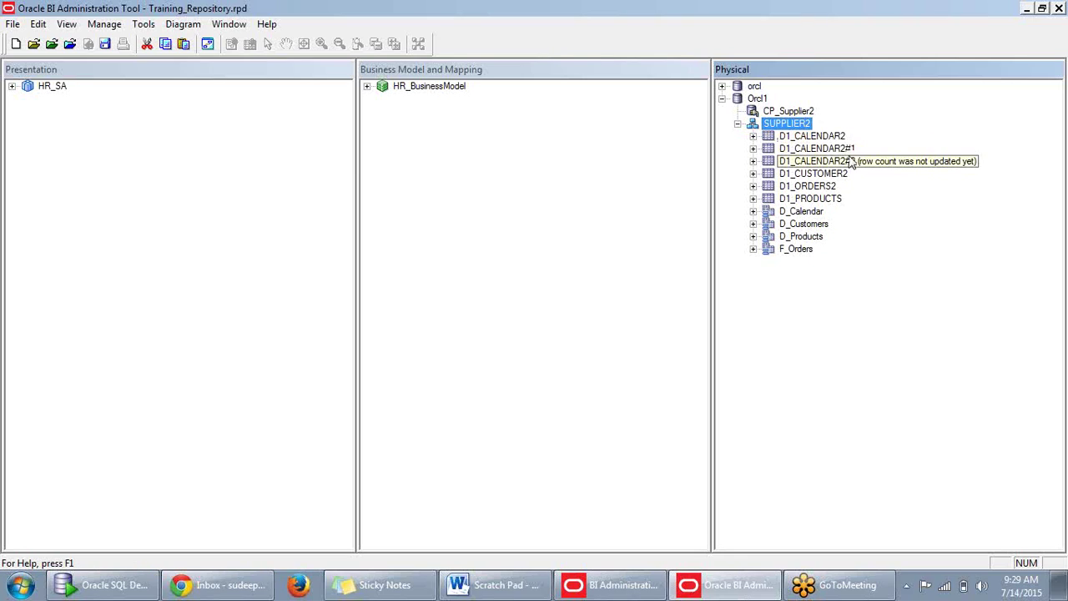
right_click(788, 129)
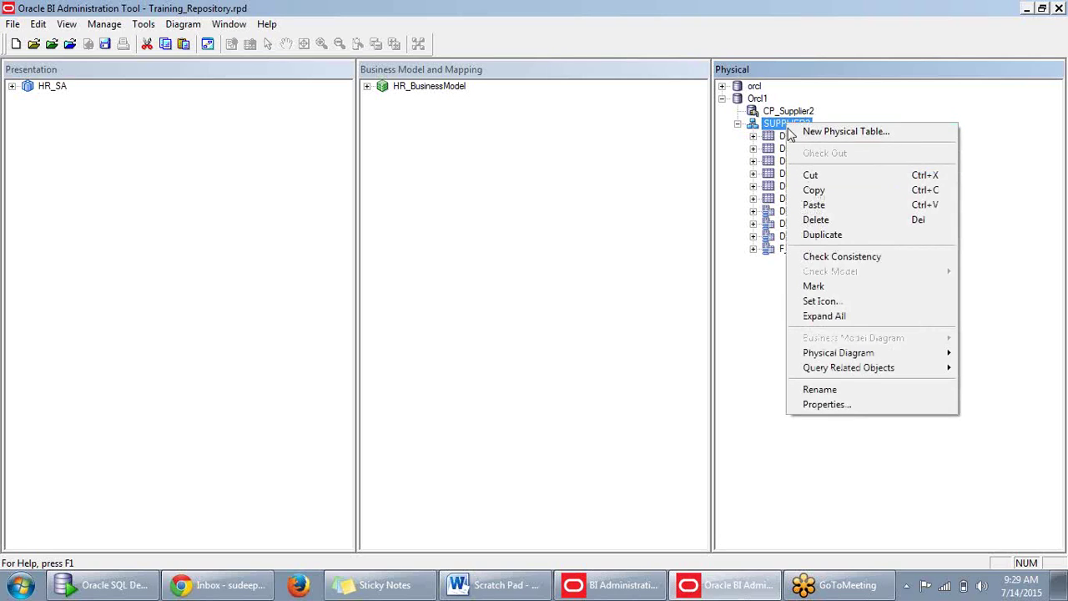
key(Escape)
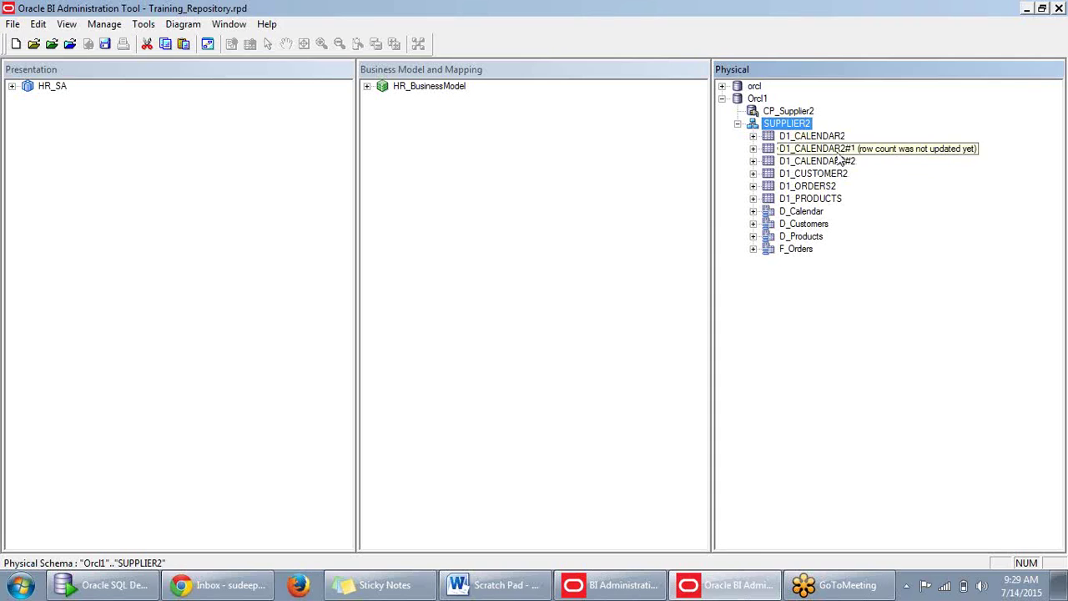
Select D1_CALENDAR2#1 and then D1_CALENDAR2#2 to check the duplicates.
click(838, 152)
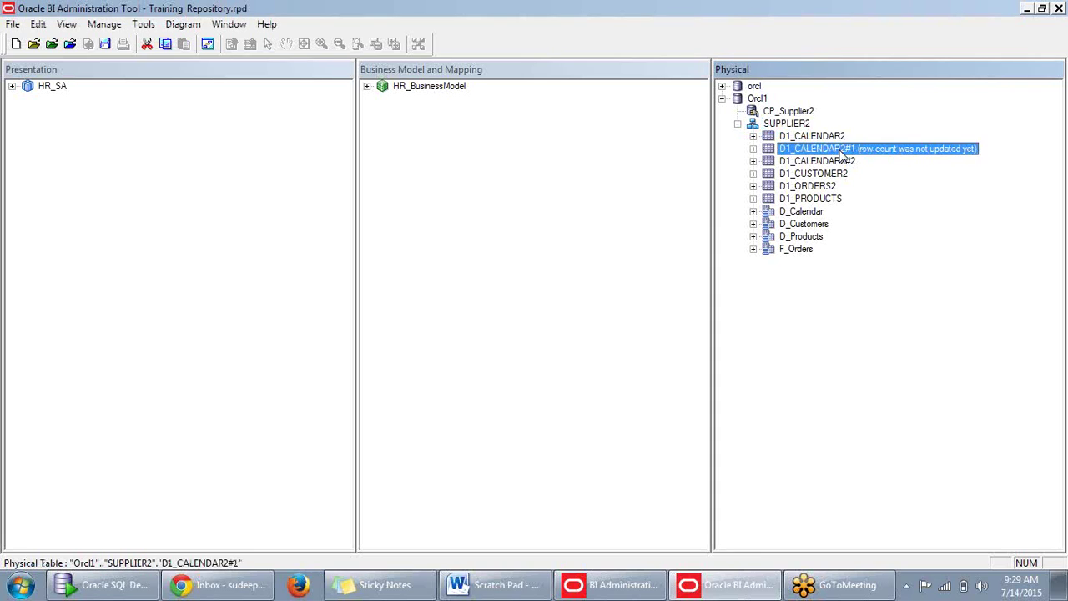
click(841, 163)
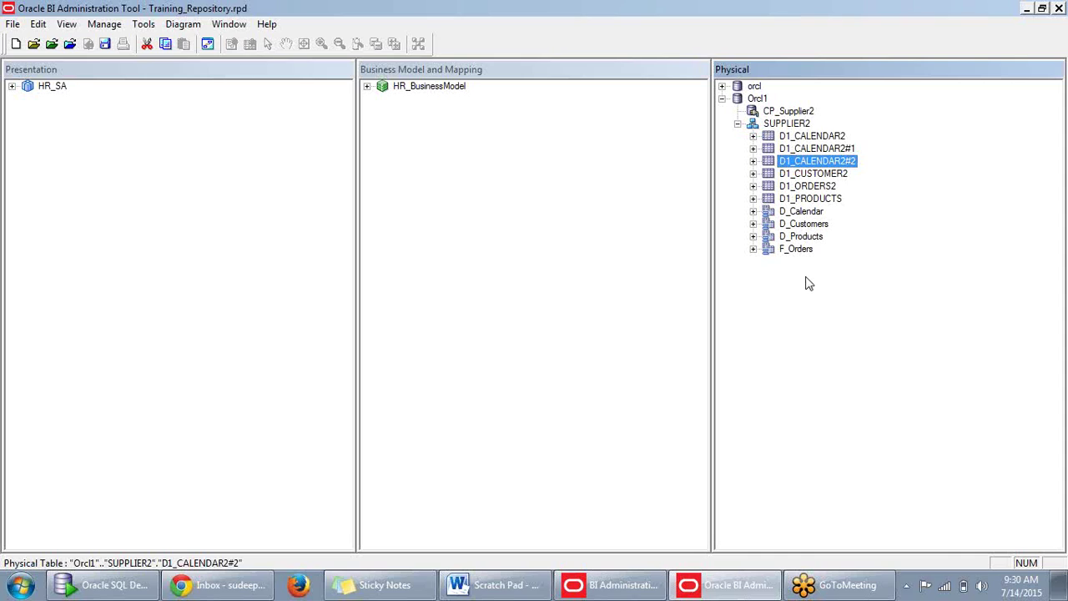
mouse_move(109, 589)
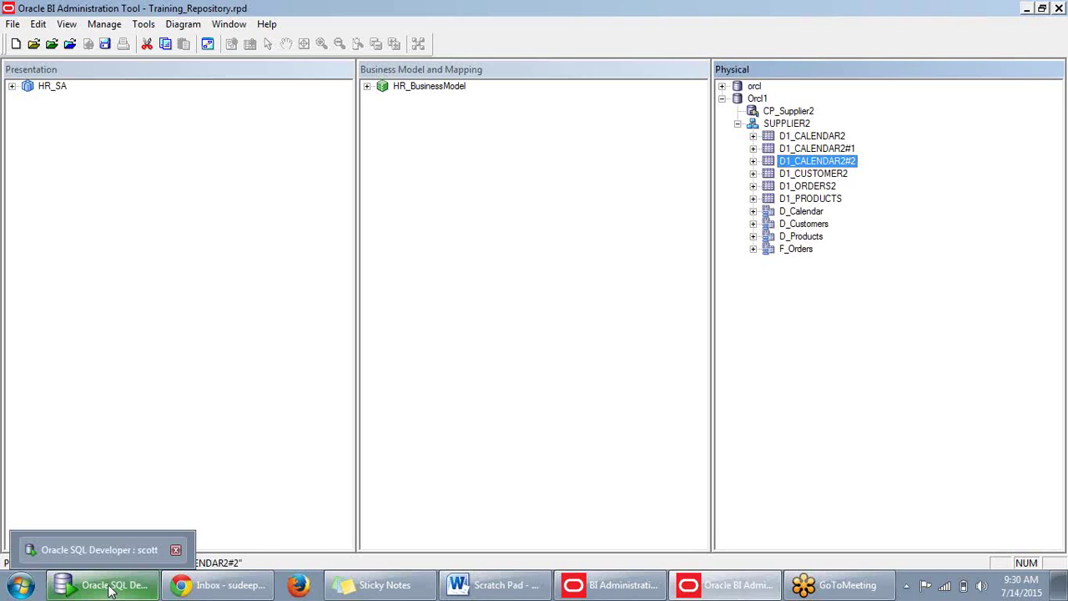
Switch to Oracle SQL Developer's scott worksheet showing the 14 emp rows.
click(109, 589)
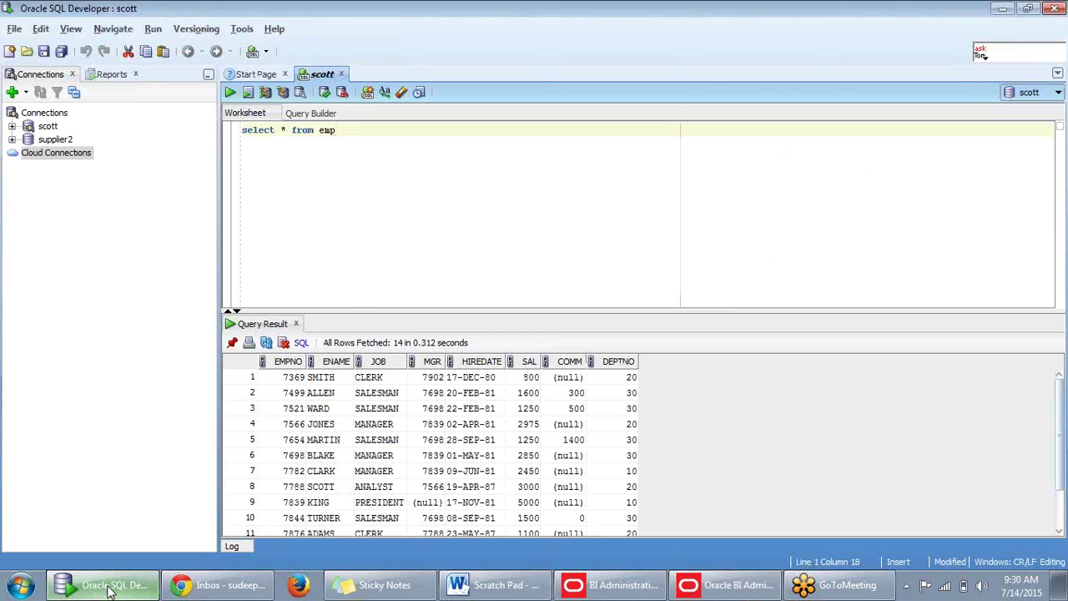
click(109, 590)
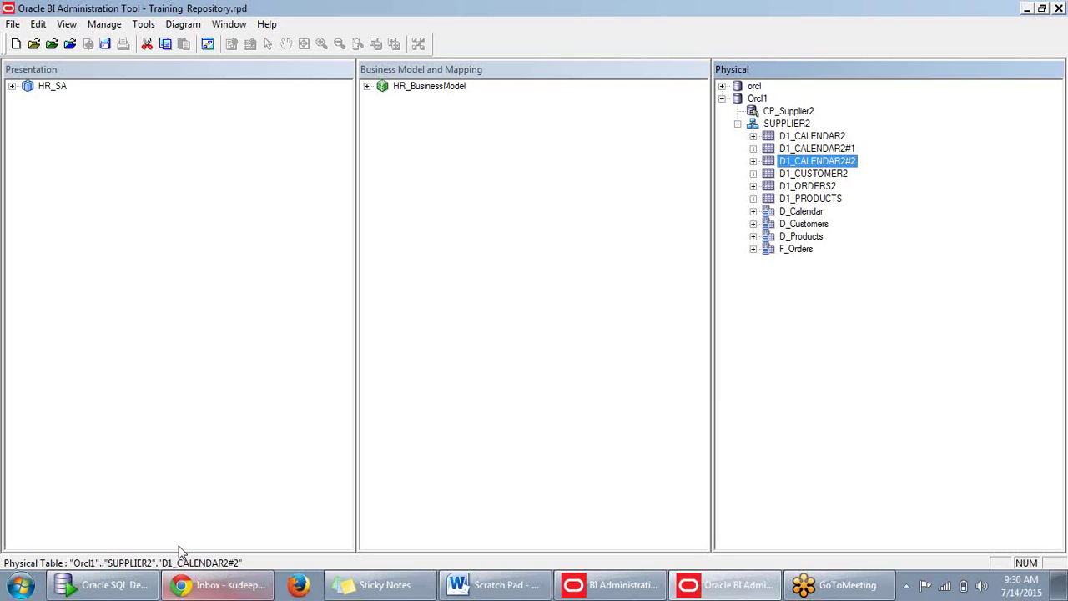
click(116, 583)
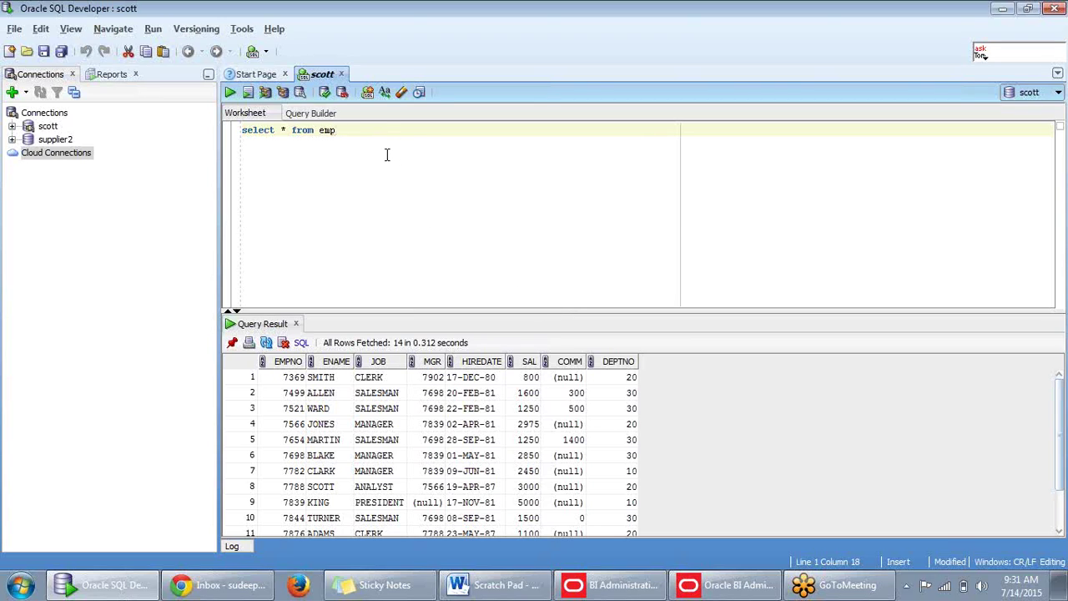
Change the emp query to 'select empno,ename,hiredate from emp'.
click(284, 131)
key(BackSpace)
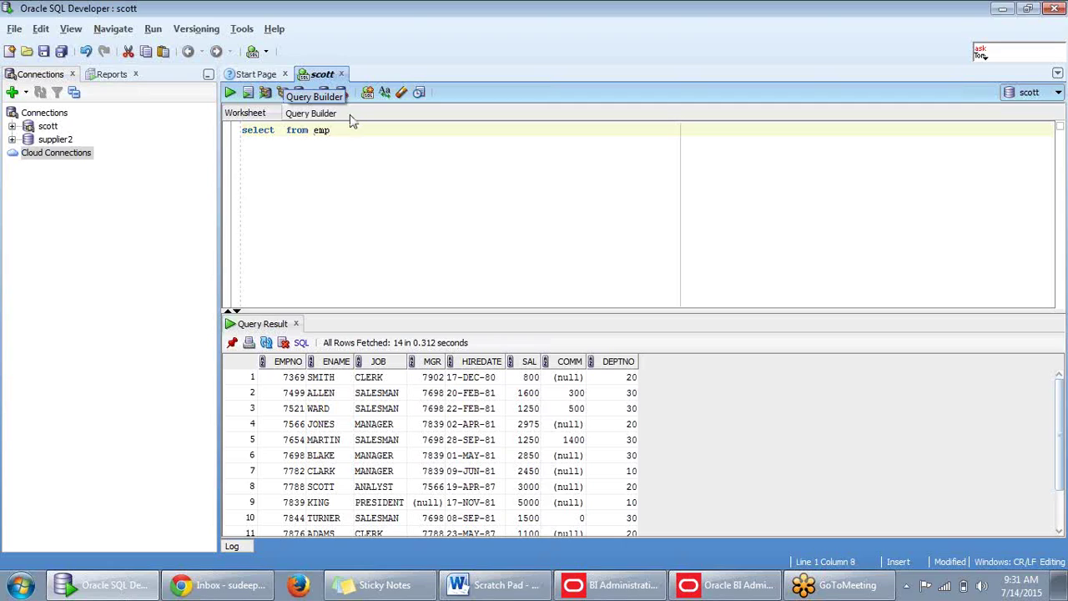
text(emame)
key(Left)
key(Left)
key(Left)
key(Left)
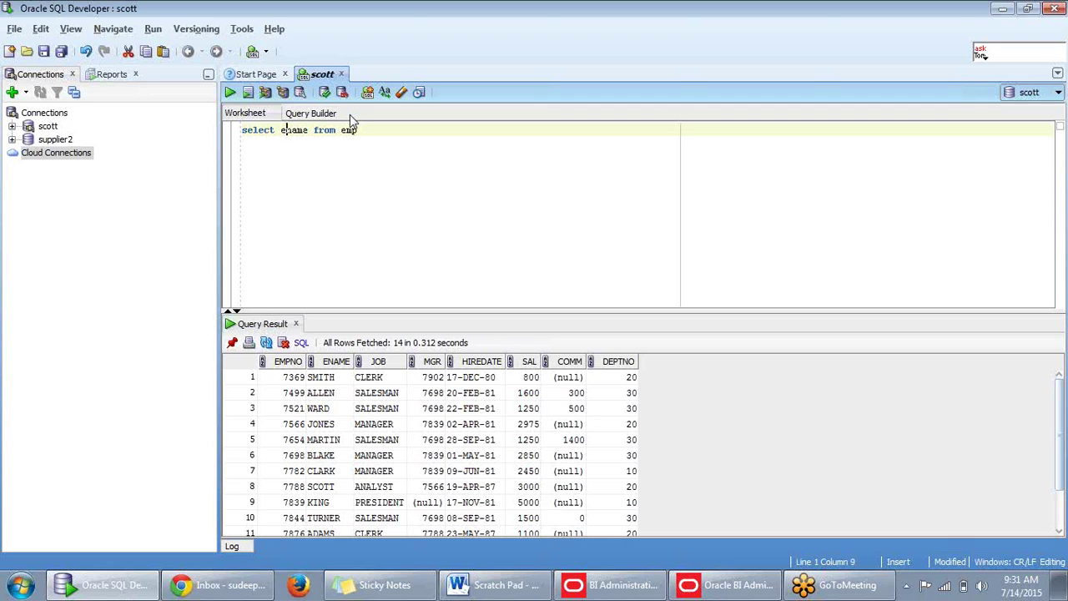
text(mpe)
text(no,)
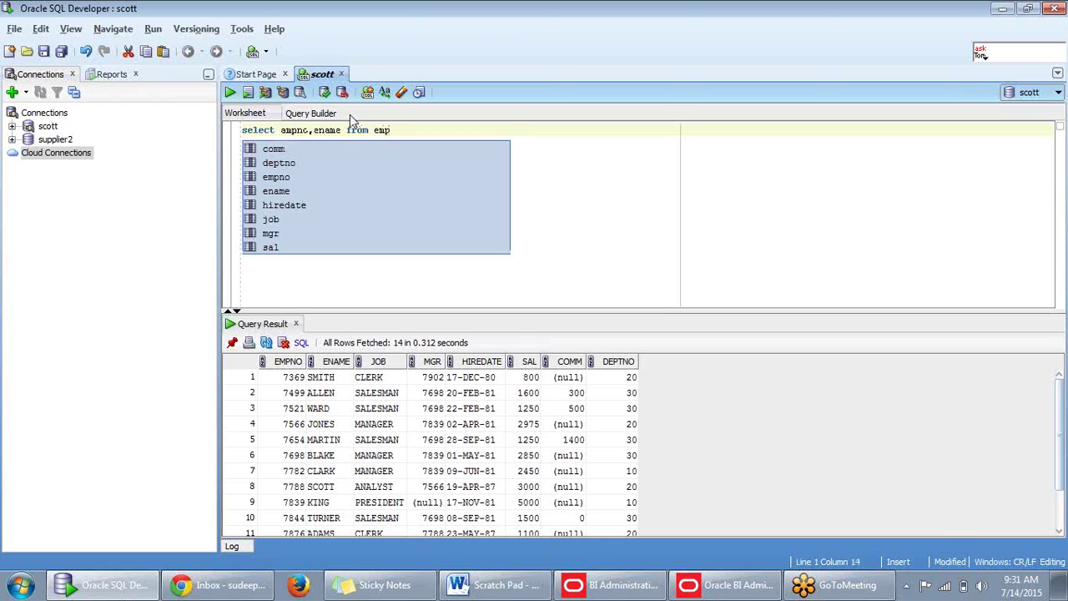
key(Right)
key(Right)
key(Right)
text(,hiredate)
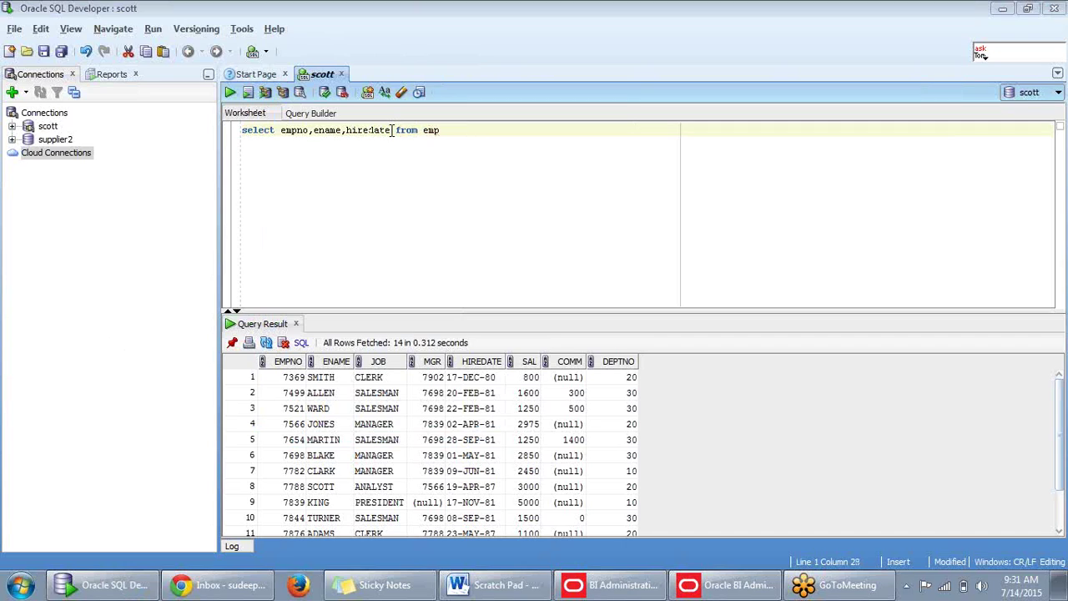
Copy the query into a new scott SQL worksheet.
click(460, 129)
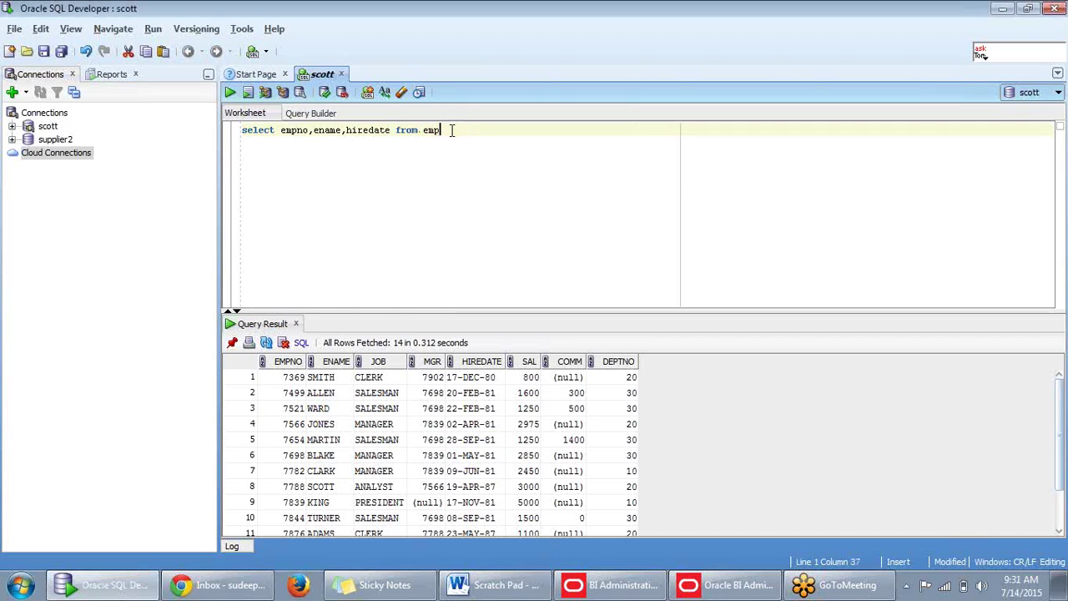
shift+click(243, 130)
key(ctrl+c)
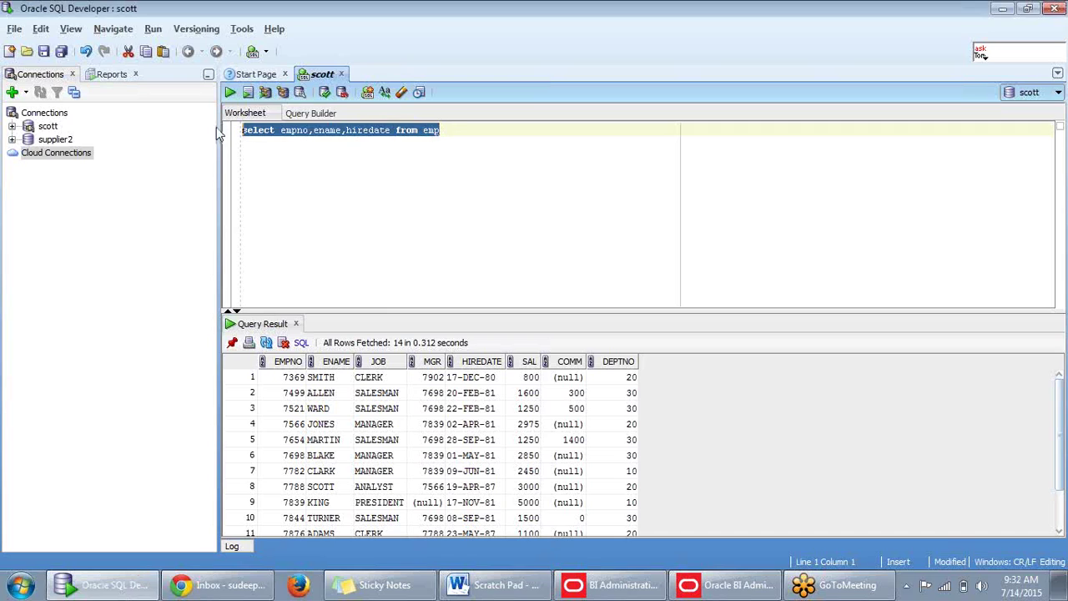
click(265, 52)
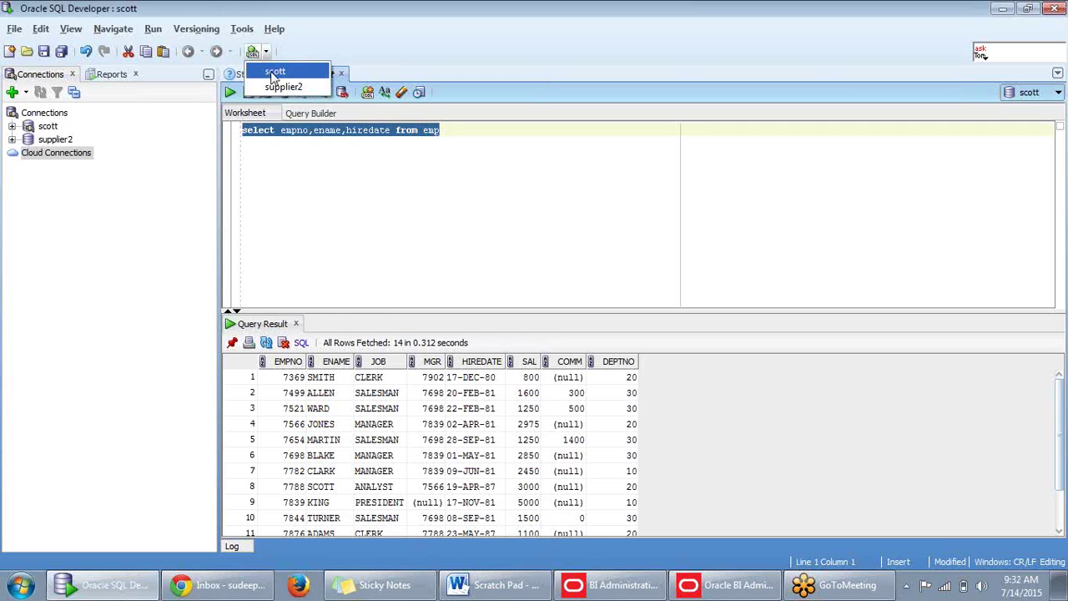
click(275, 65)
key(ctrl+v)
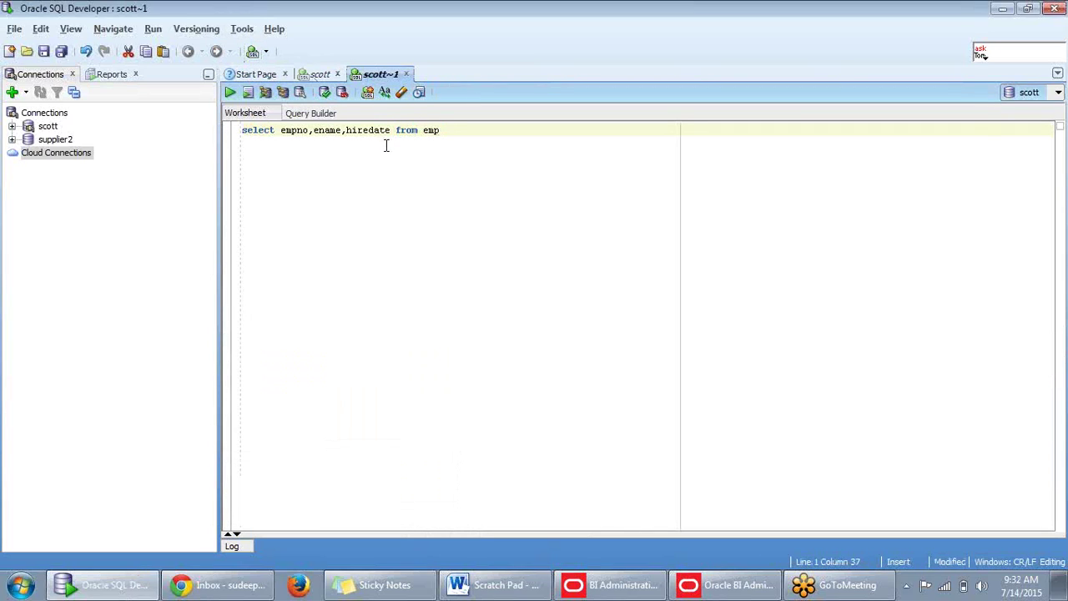
Run the query in scott~1, listing the 14 employees' EMPNO, ENAME and HIREDATE.
key(ctrl+Return)
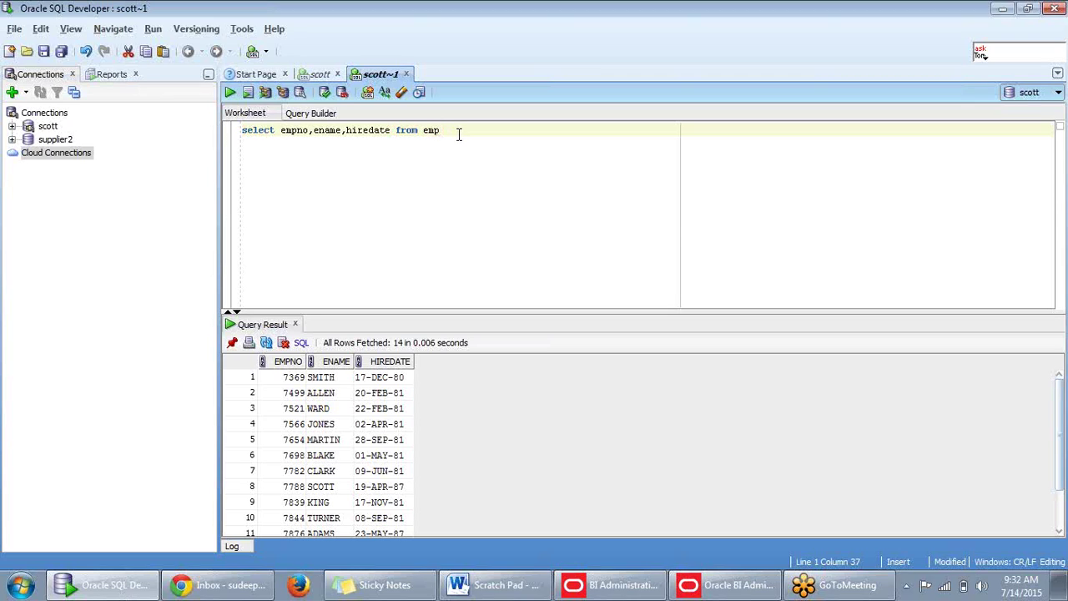
drag(453, 136, 186, 142)
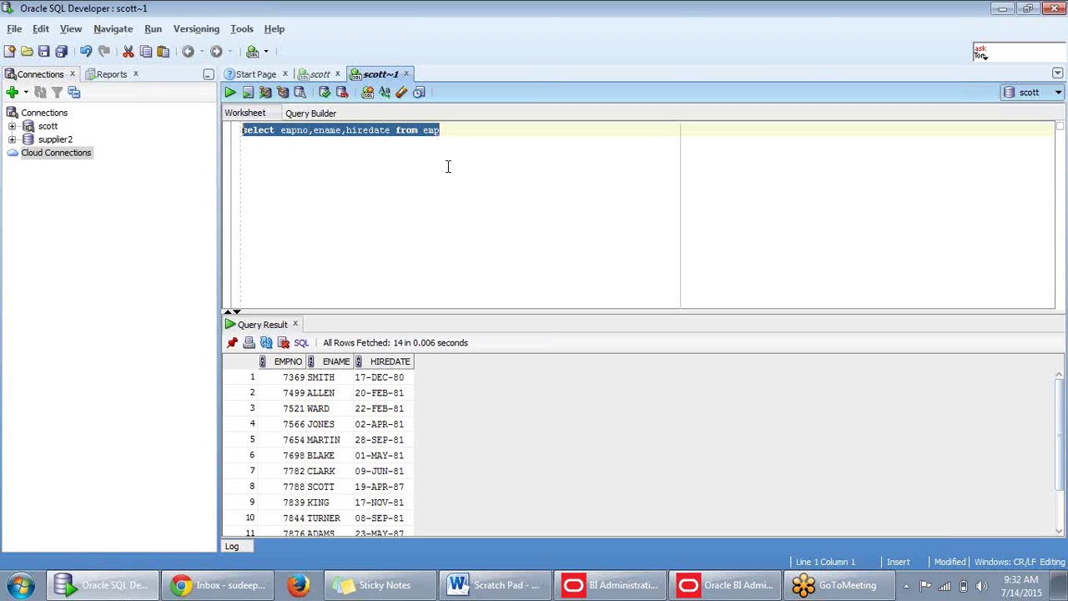
click(470, 144)
key(shift+Home)
key(ctrl+c)
click(268, 175)
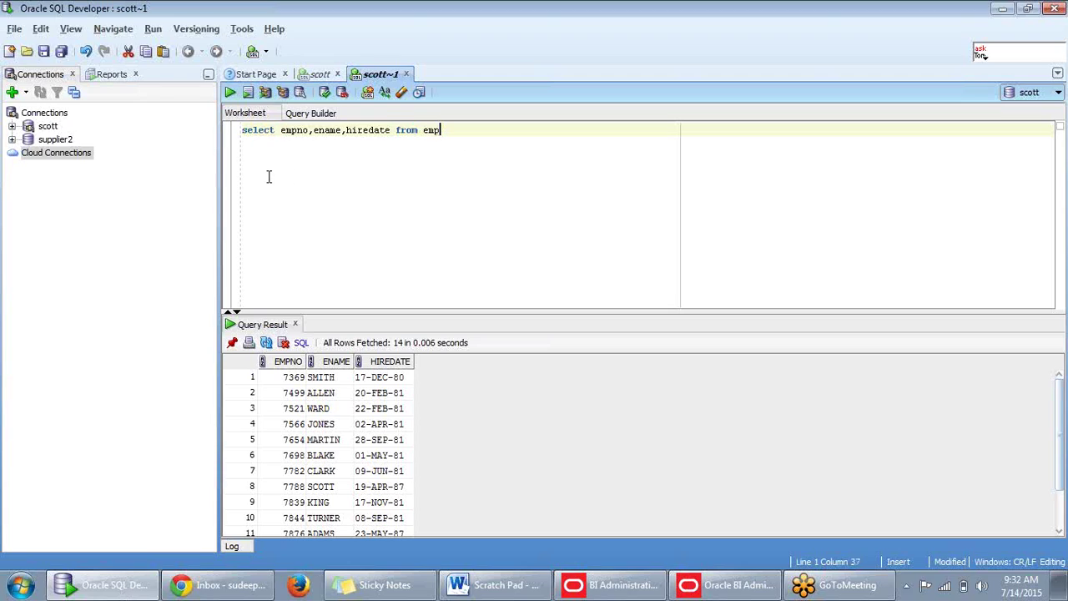
Write 'create view emp_hr as select empno,ename,hiredate from emp;' on line 3.
key(Return)
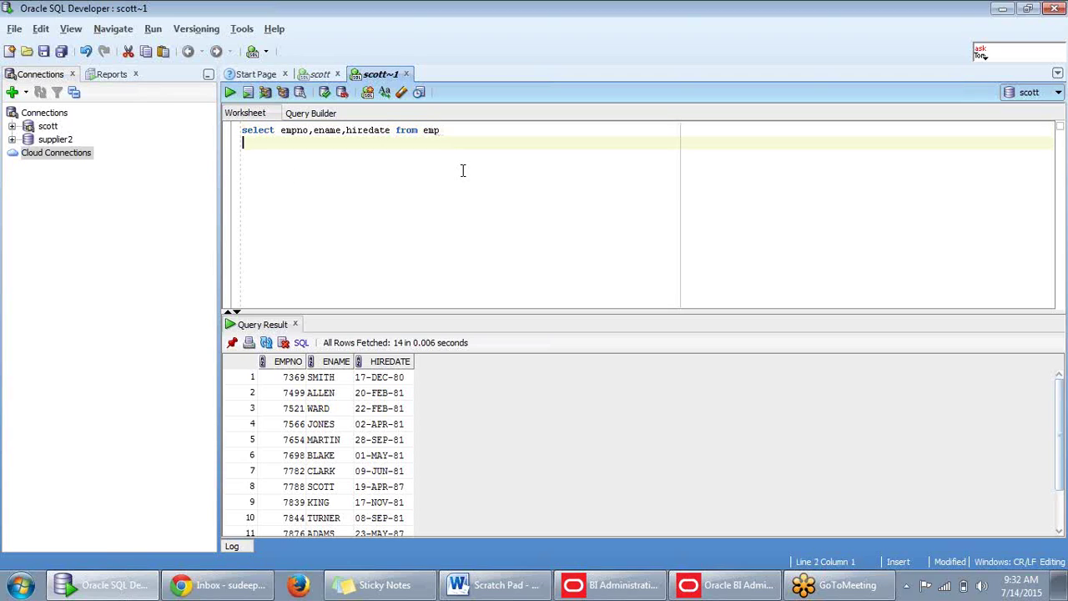
key(Return)
text(c)
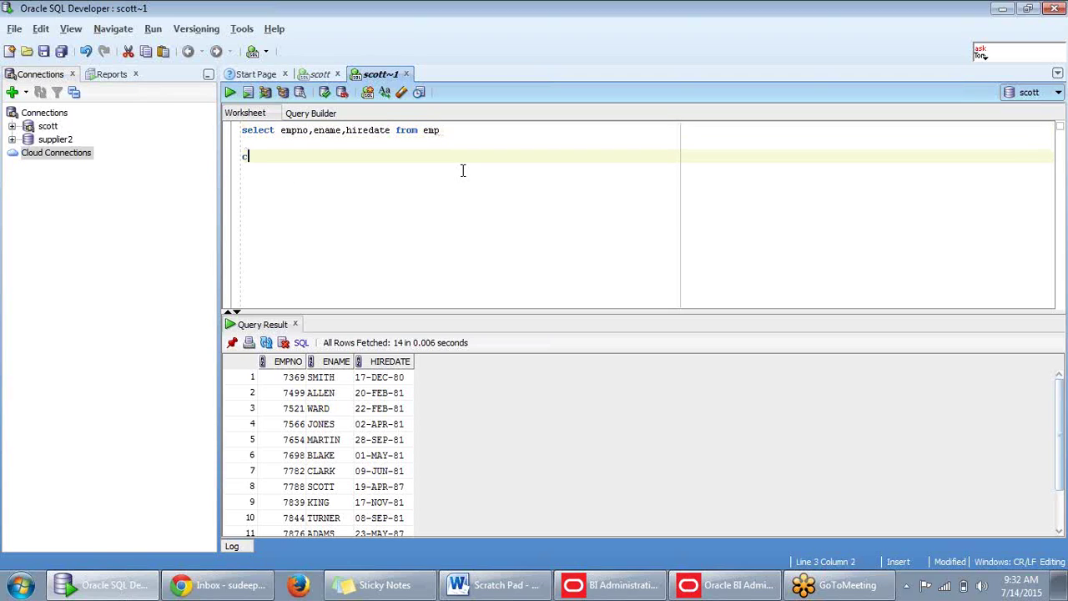
text(reate view emp)
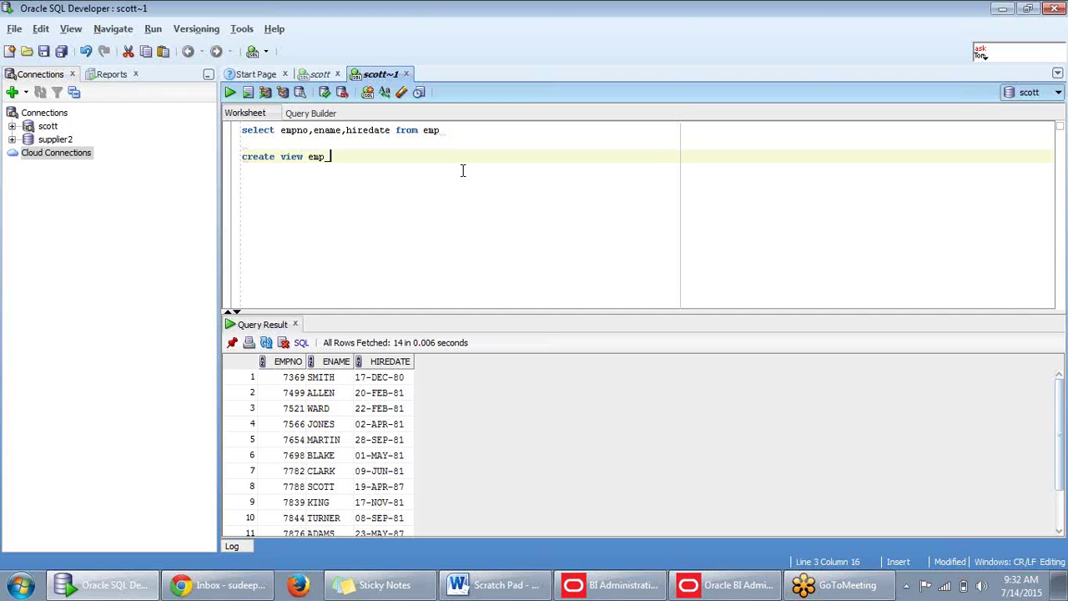
text(_hr as)
key(ctrl+v)
text(;)
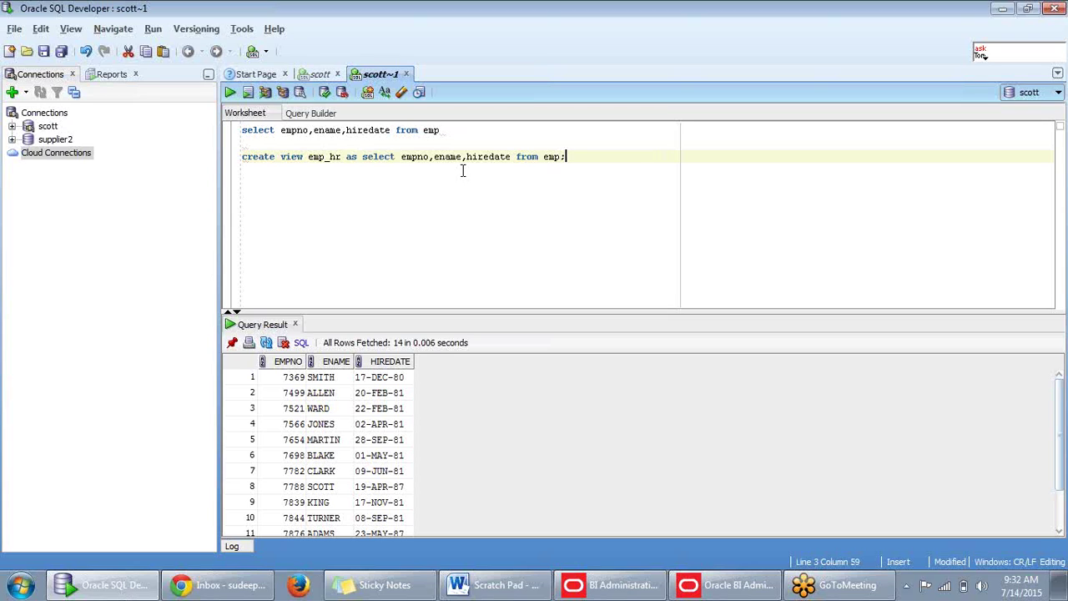
Run the create view statement, which fails with insufficient privileges, then bring up Chrome.
drag(589, 160, 284, 150)
click(220, 157)
key(shift+End)
key(F5)
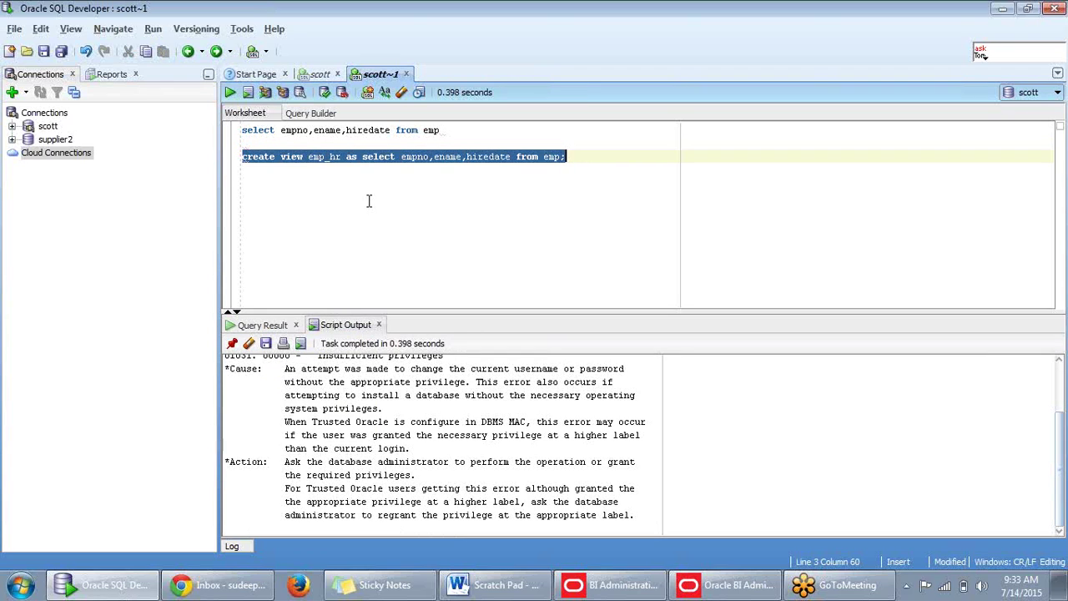
click(318, 219)
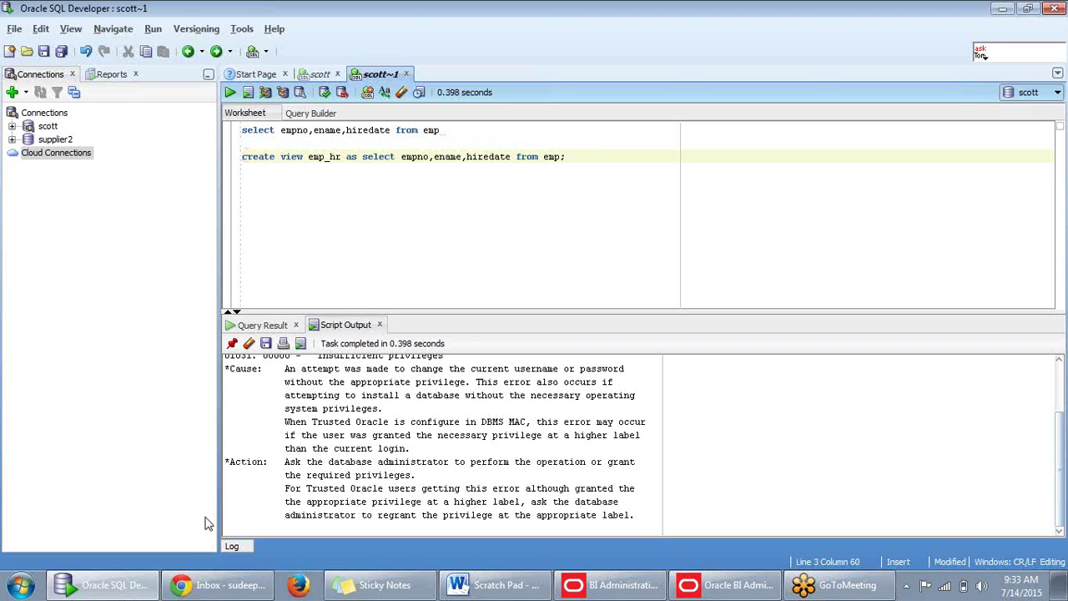
click(240, 589)
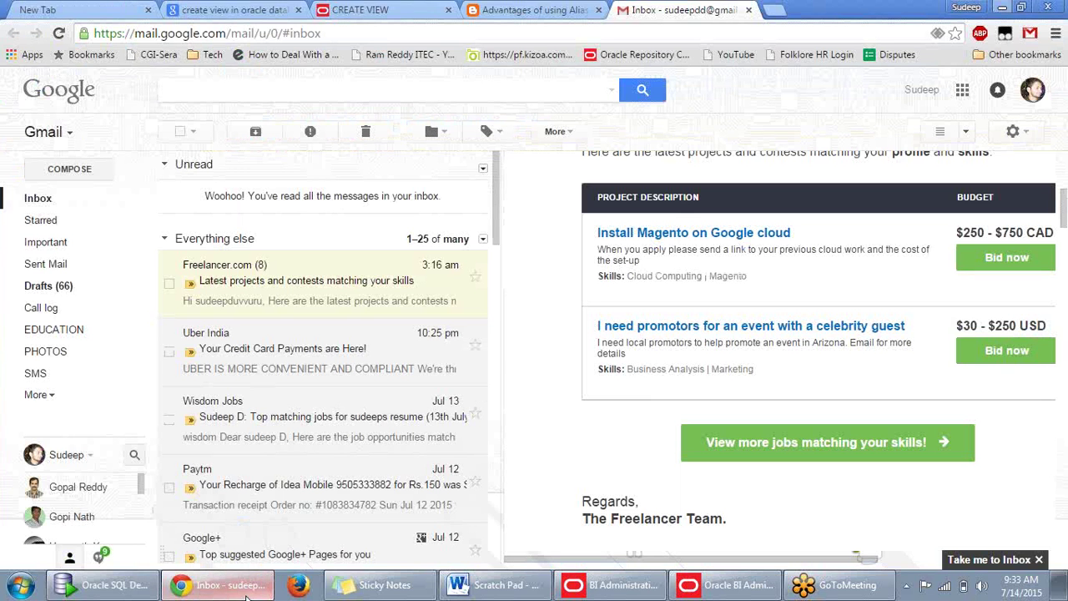
Review the object view and XMLType view examples on Oracle's CREATE VIEW documentation page.
click(407, 14)
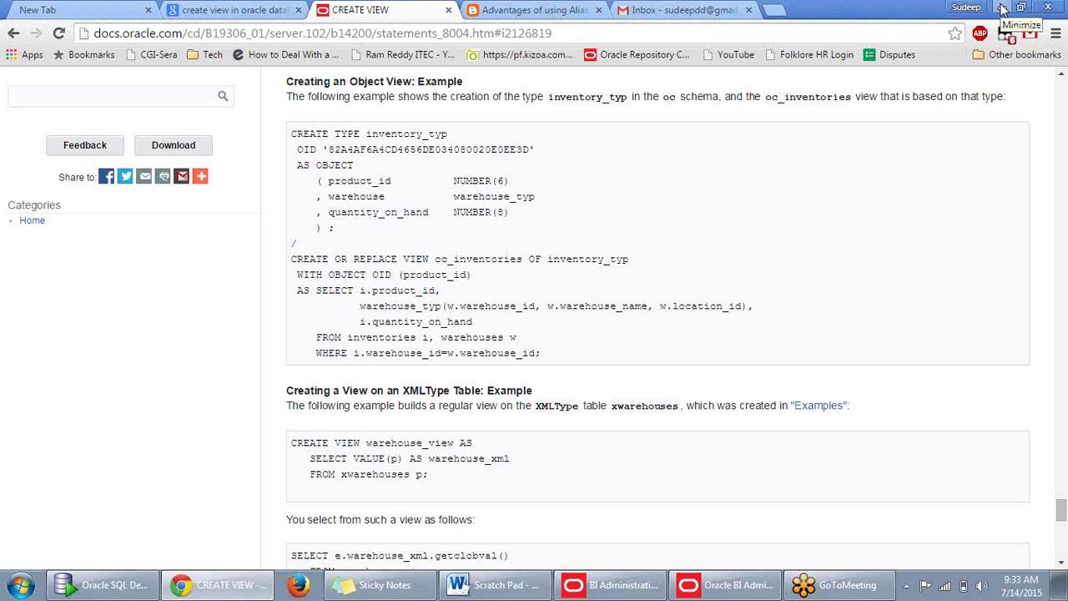
click(1002, 8)
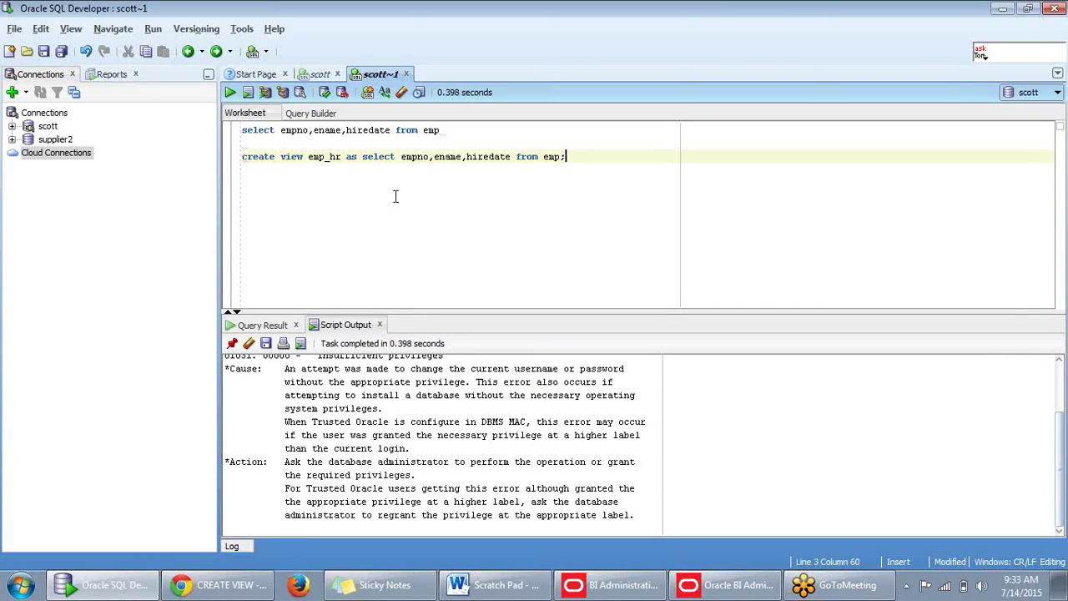
click(223, 588)
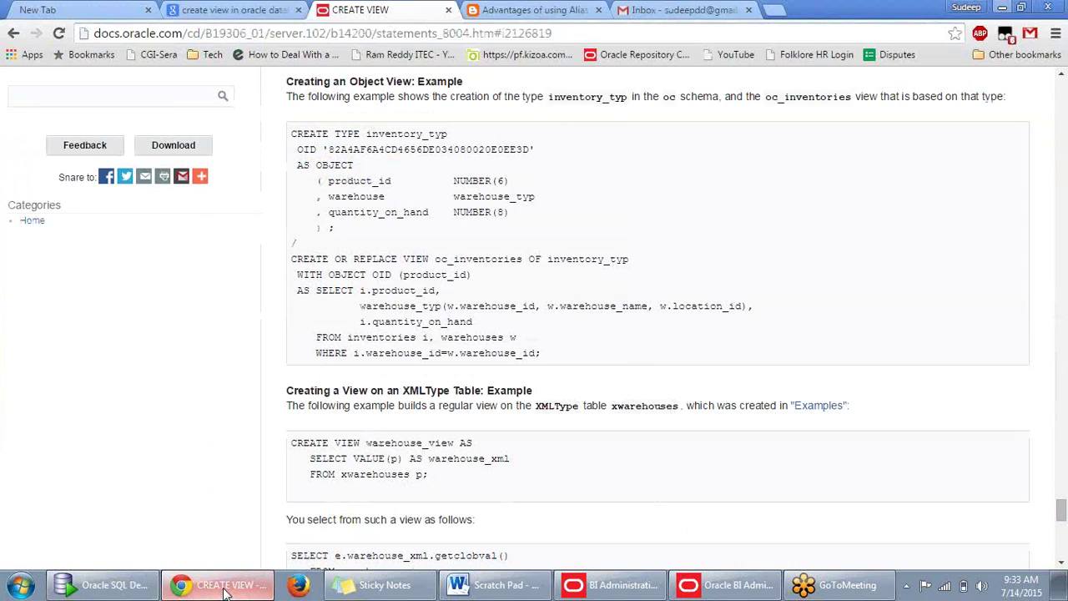
Move emp_hr's select clause onto its own line and rerun it, again getting ORA-01031.
click(225, 591)
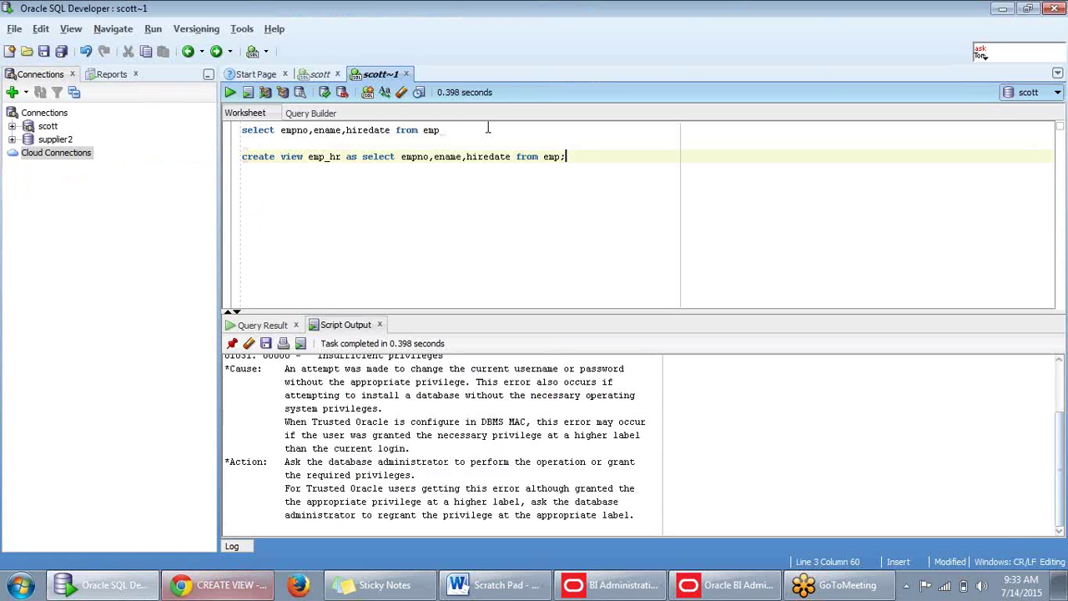
click(402, 157)
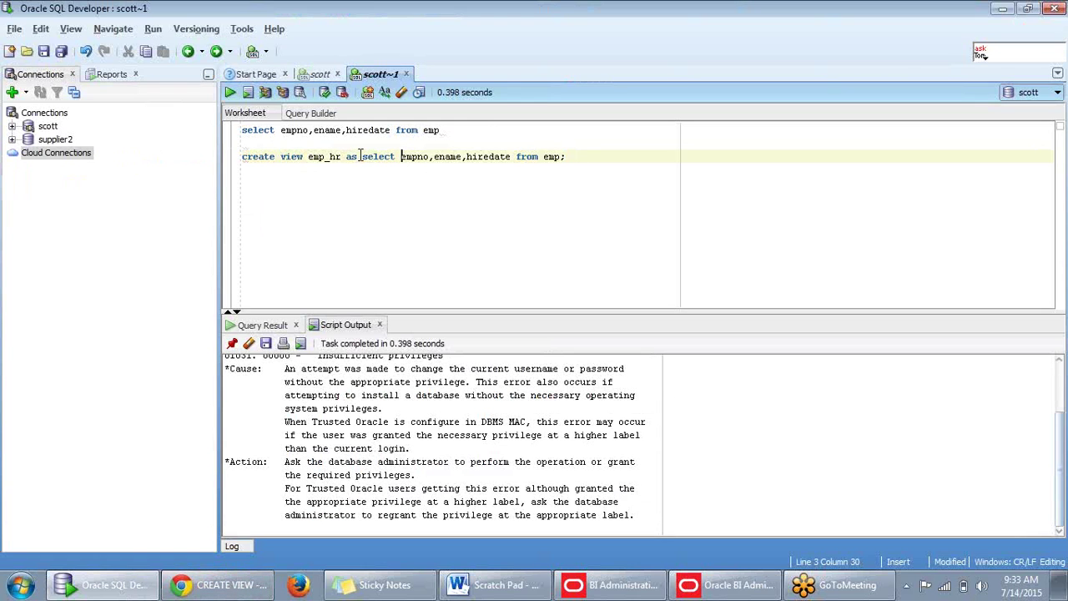
key(Return)
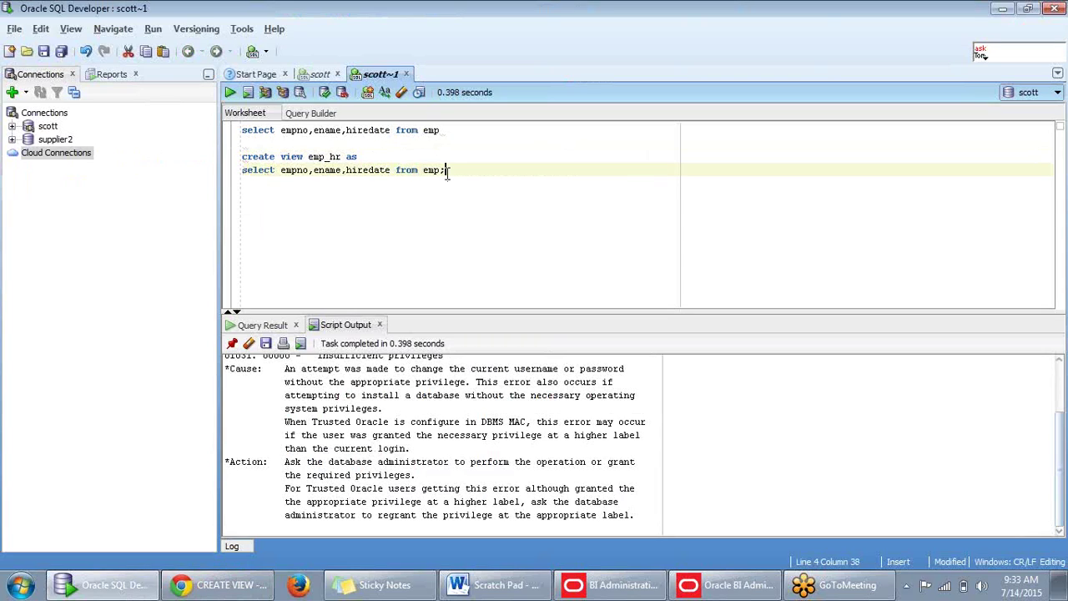
drag(445, 171, 242, 158)
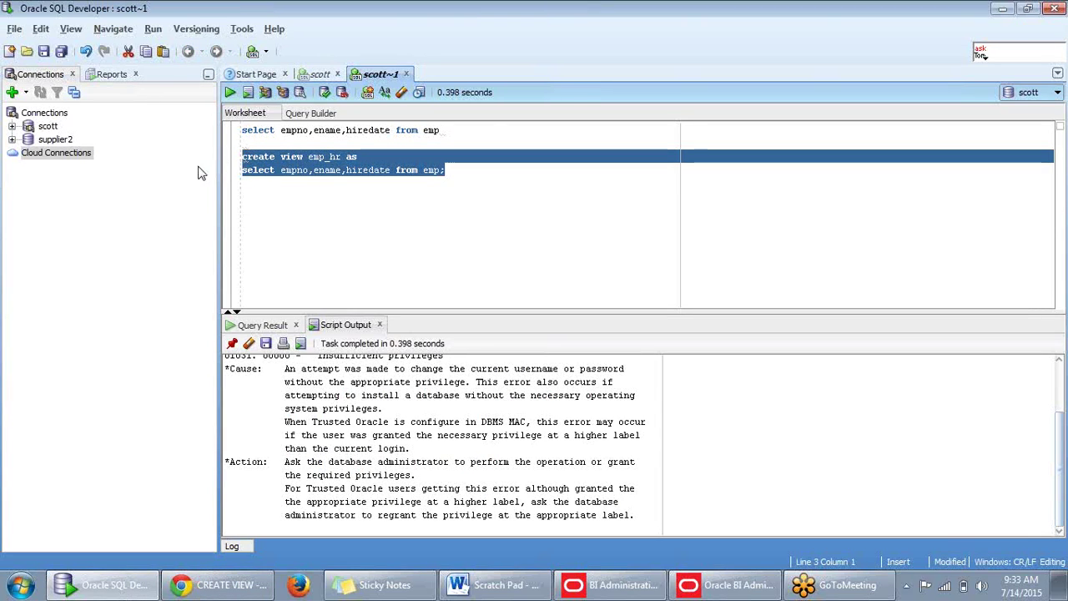
key(F5)
scroll(467, 423, up, 2)
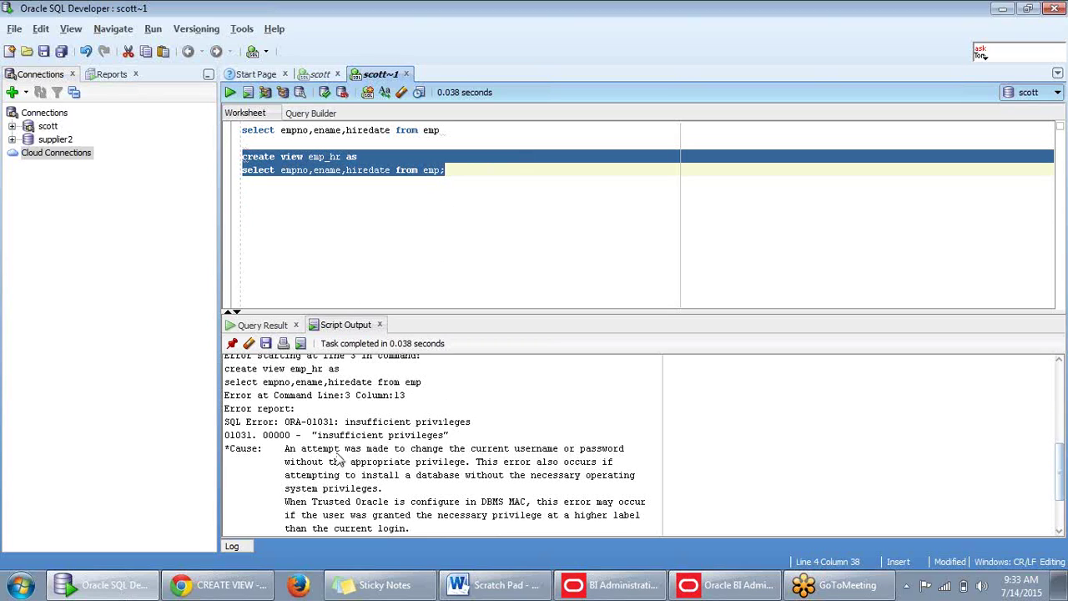
drag(318, 435, 444, 443)
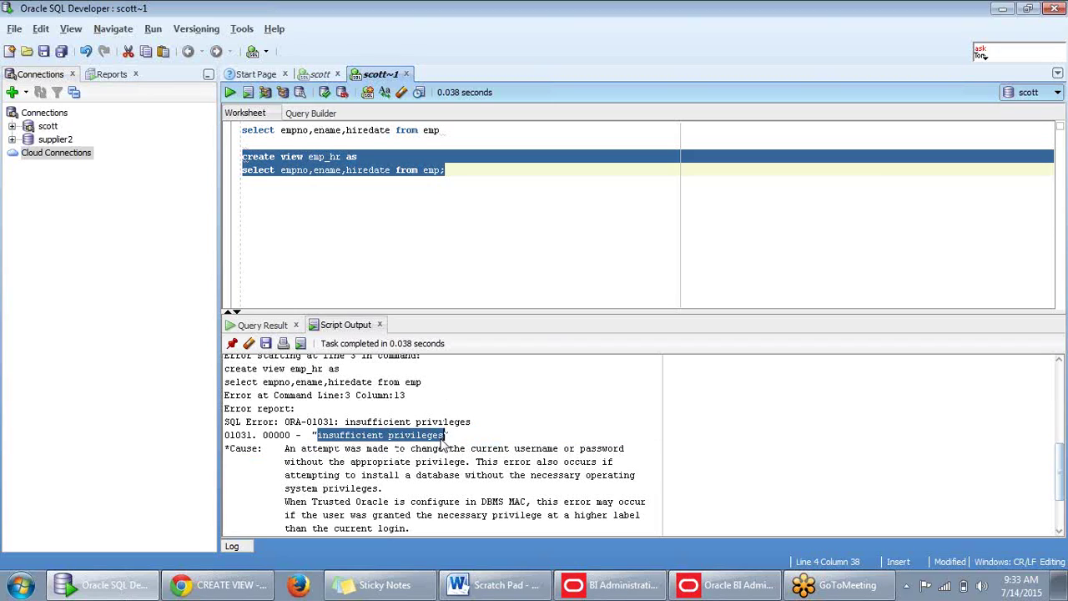
click(406, 220)
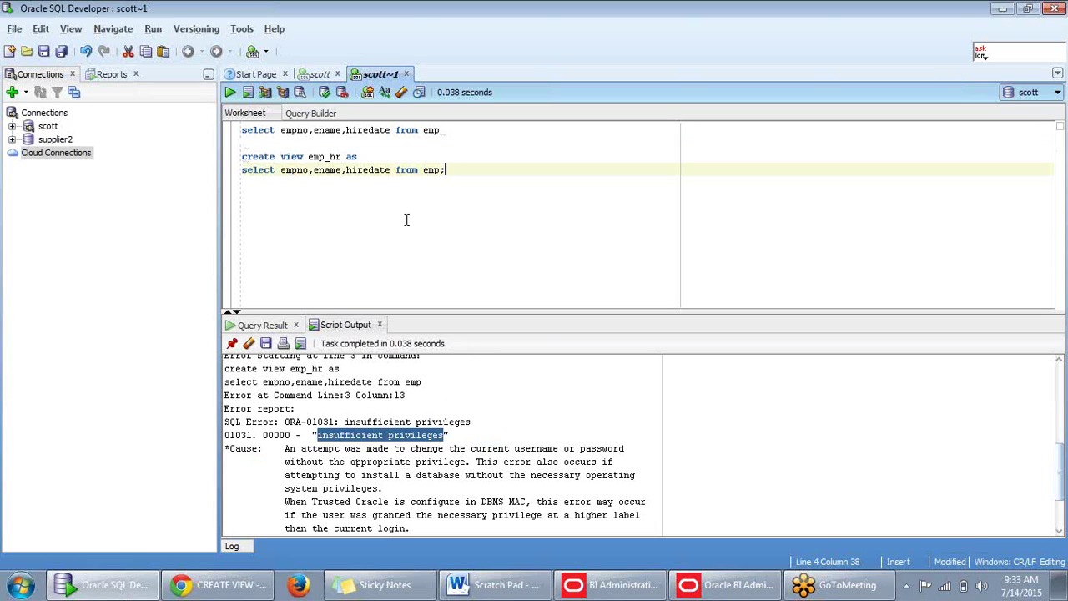
drag(451, 171, 242, 157)
key(ctrl+c)
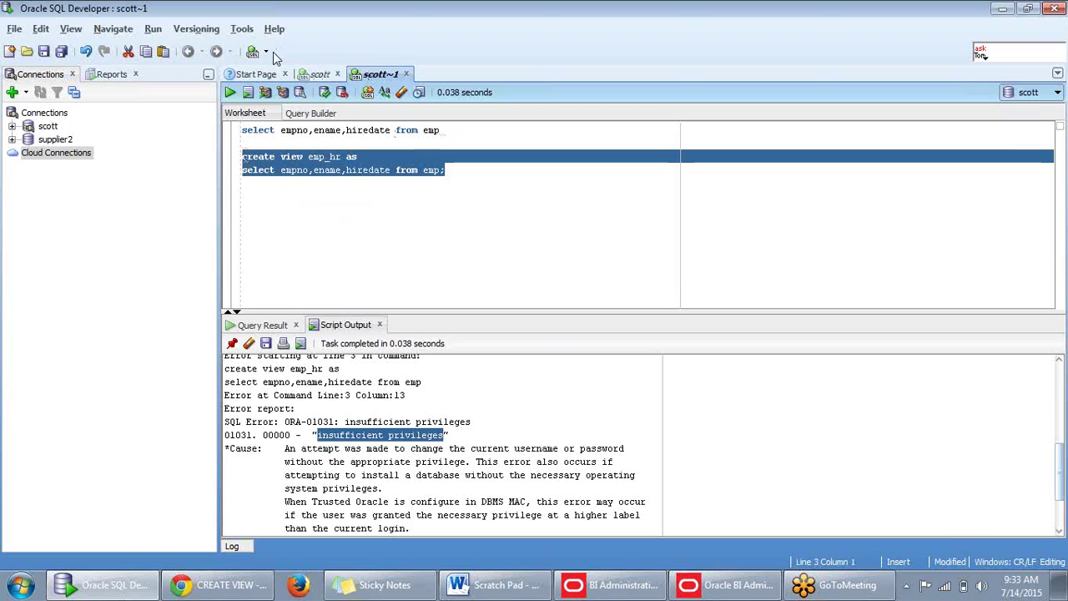
click(266, 51)
Paste the emp_hr statement into a new supplier2 worksheet and change emp to scott.emp.
click(284, 88)
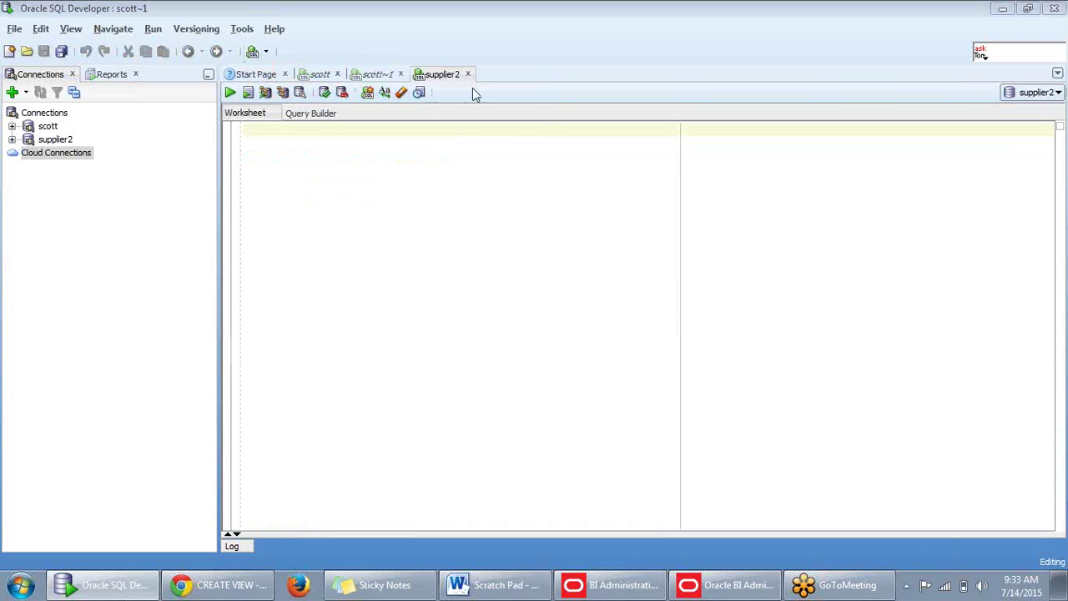
key(ctrl+v)
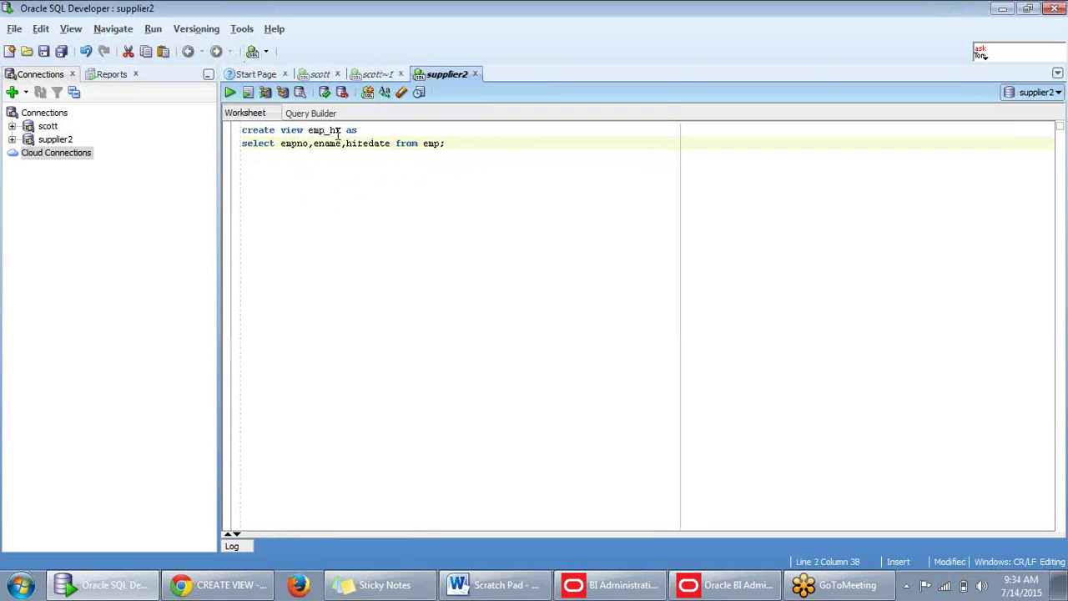
click(309, 131)
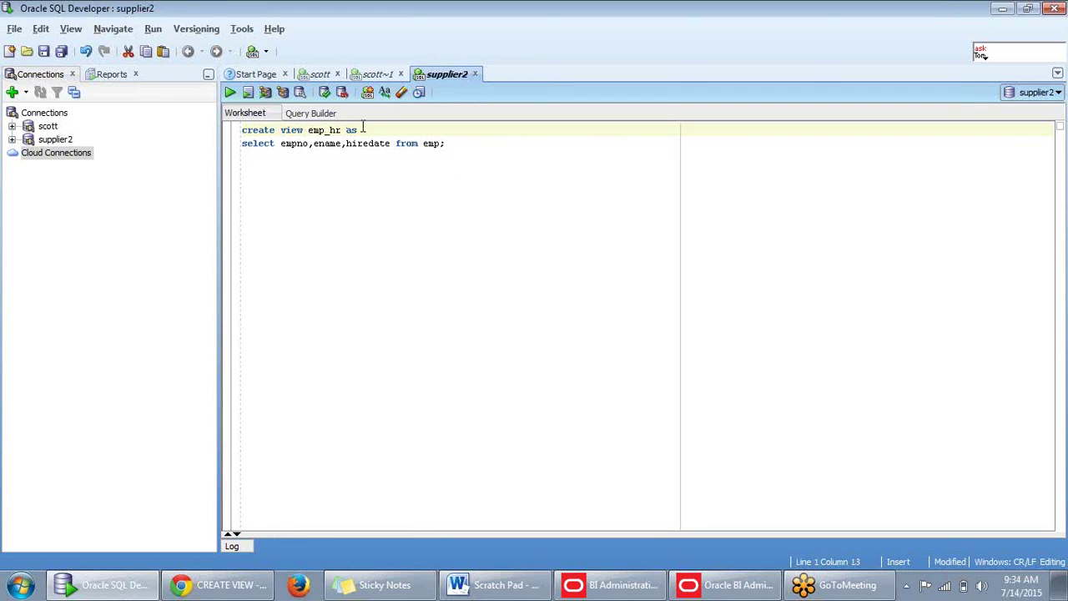
click(424, 144)
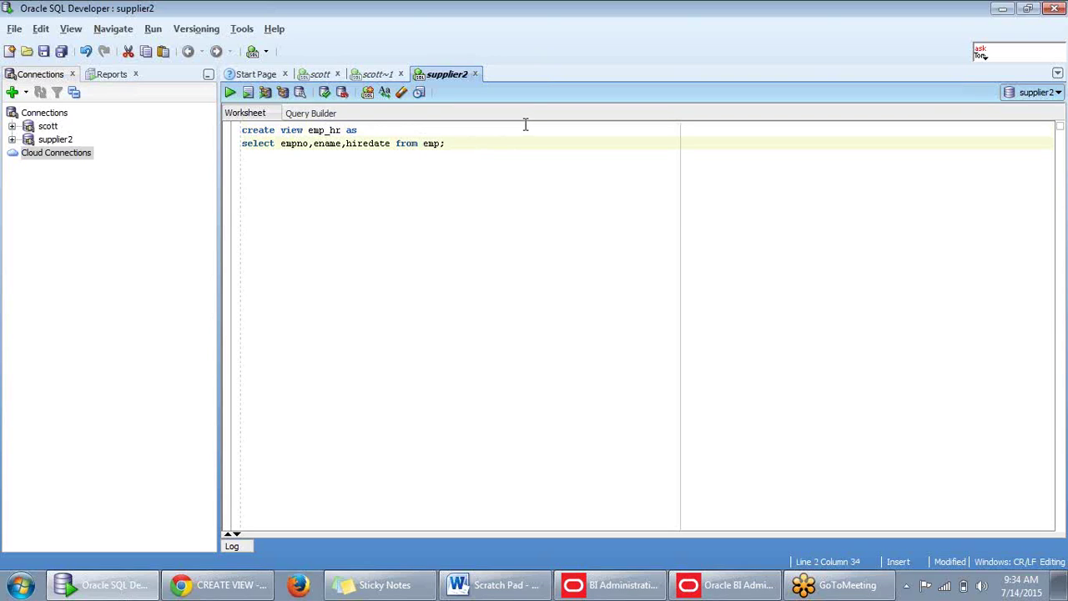
text(scott.)
Run the edited statement, which fails with ORA-01031 insufficient privileges.
drag(486, 143, 231, 129)
key(F5)
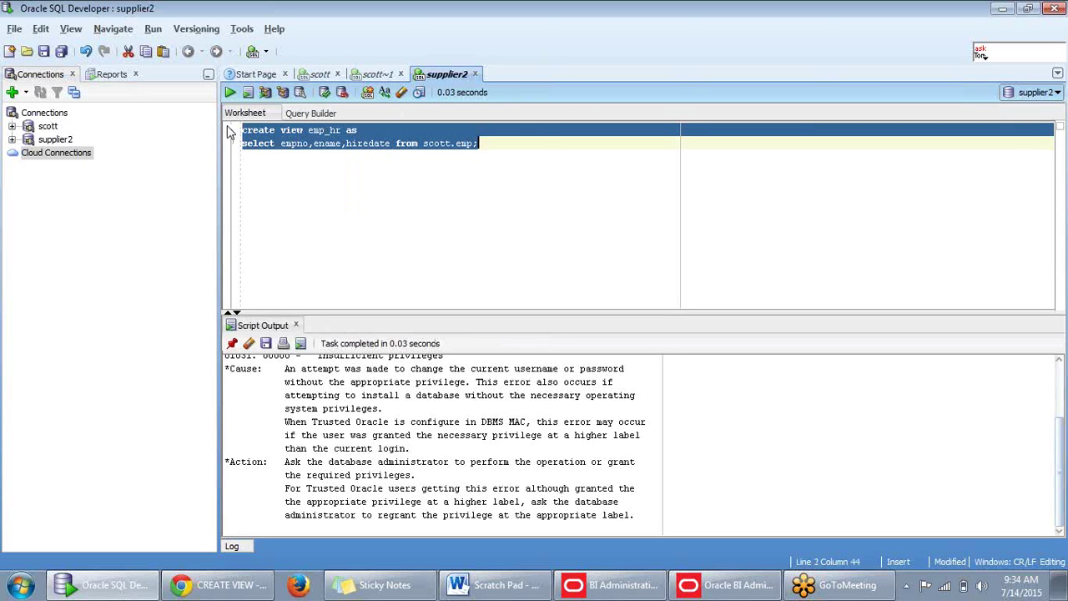
scroll(354, 439, up, 2)
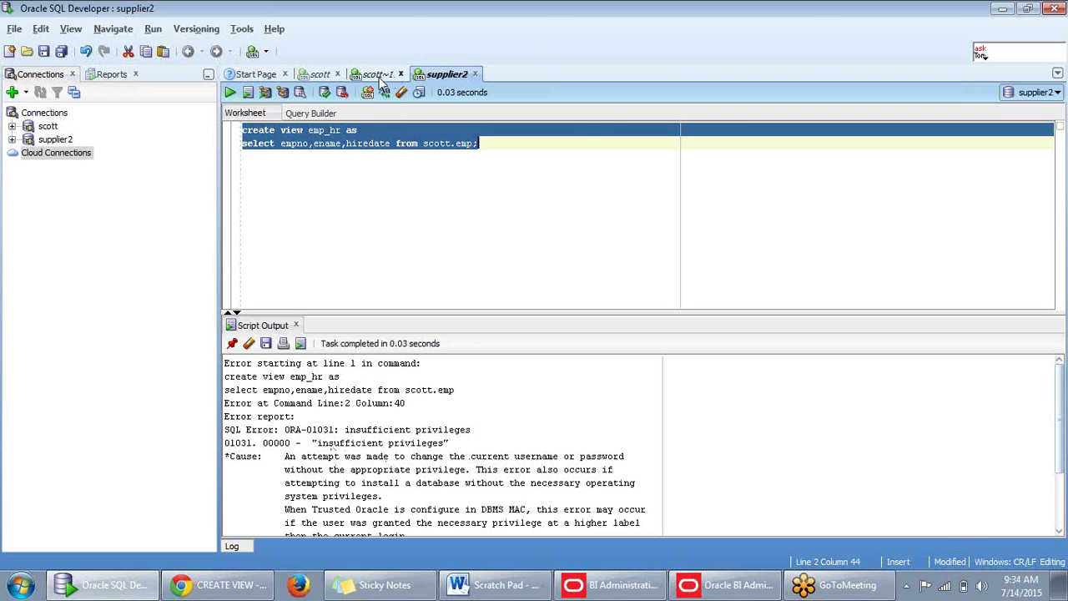
click(403, 172)
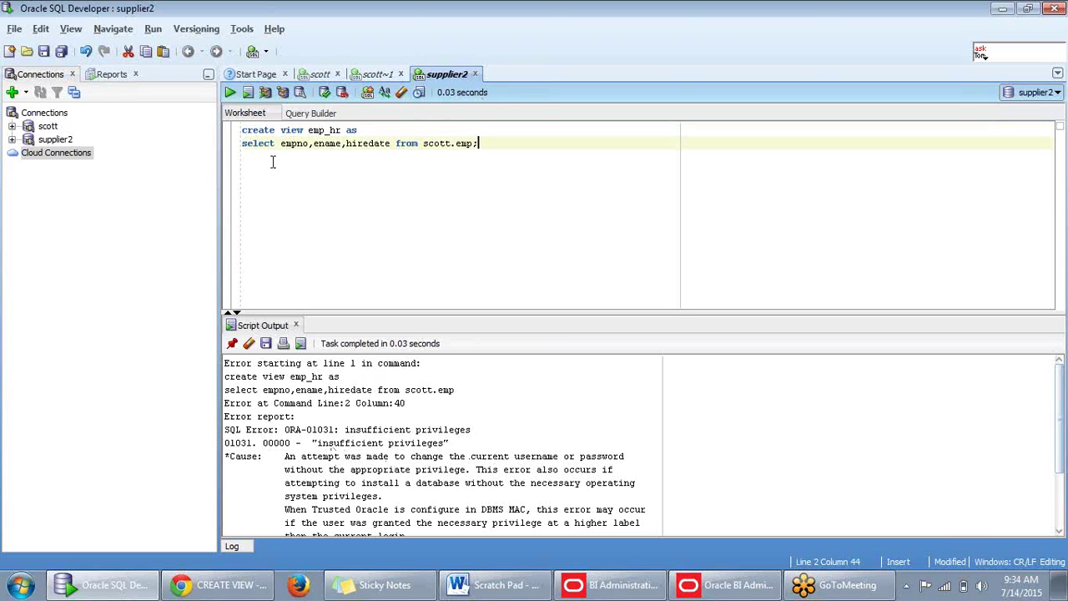
Expand supplier2's Tables and view the rows stored in D1_REGION.
click(12, 140)
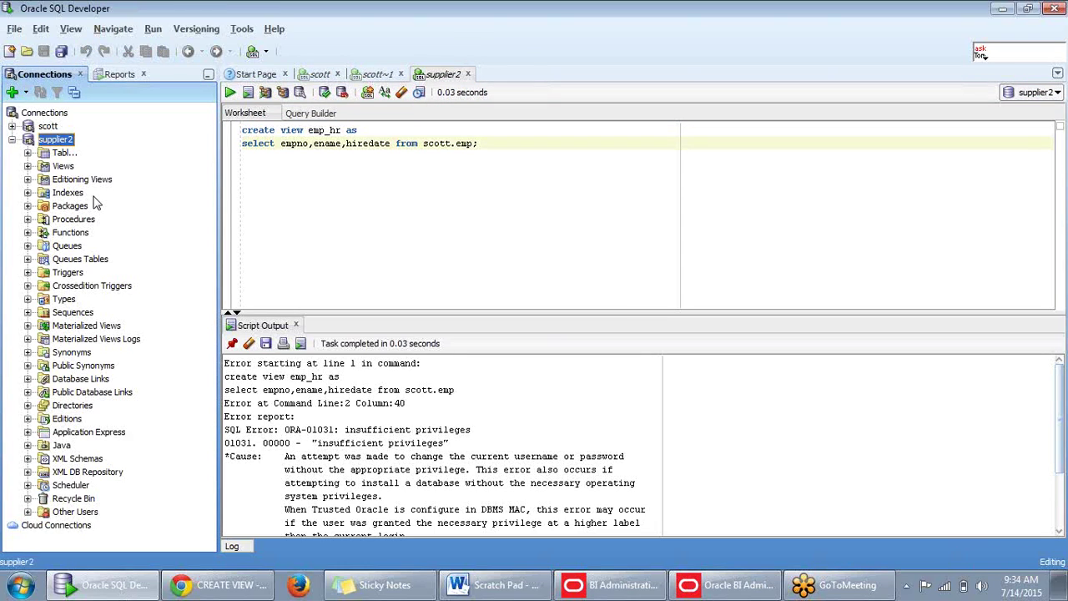
click(28, 167)
click(28, 154)
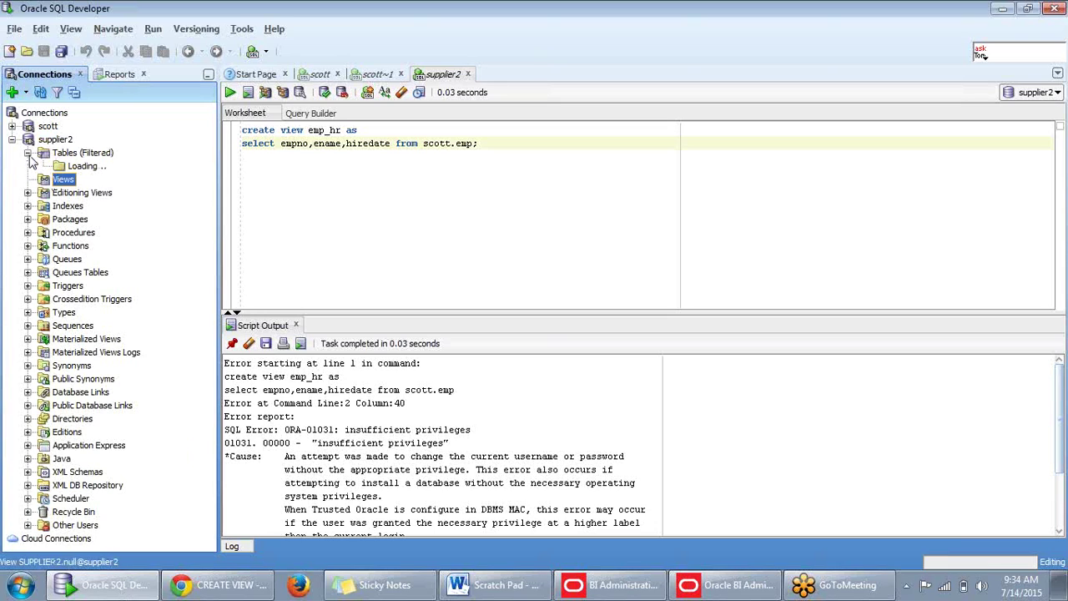
scroll(37, 220, down, 3)
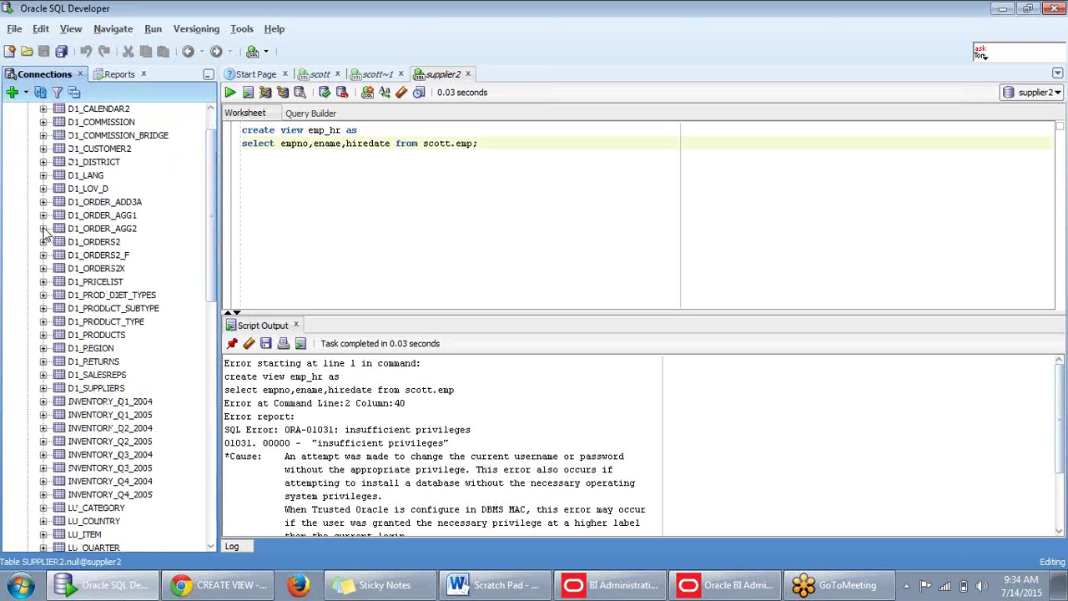
click(44, 348)
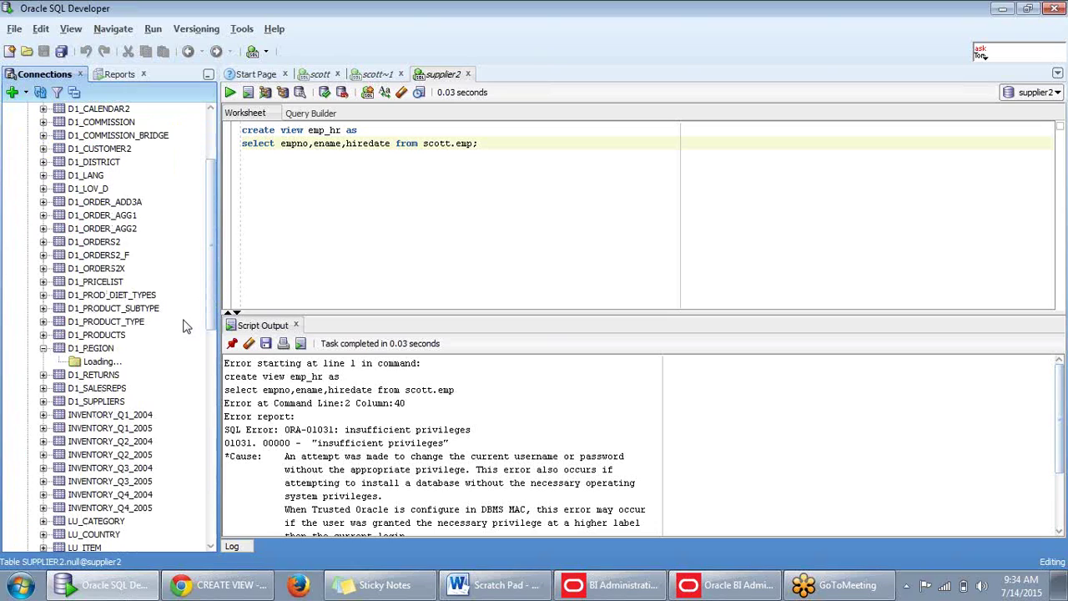
click(92, 348)
scroll(92, 348, down, 3)
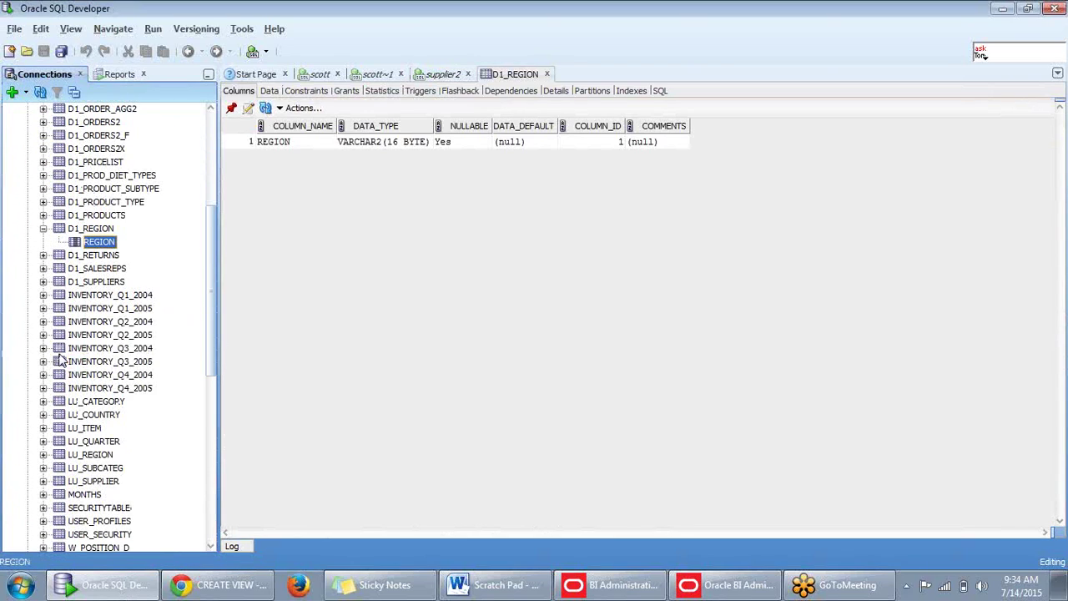
click(269, 91)
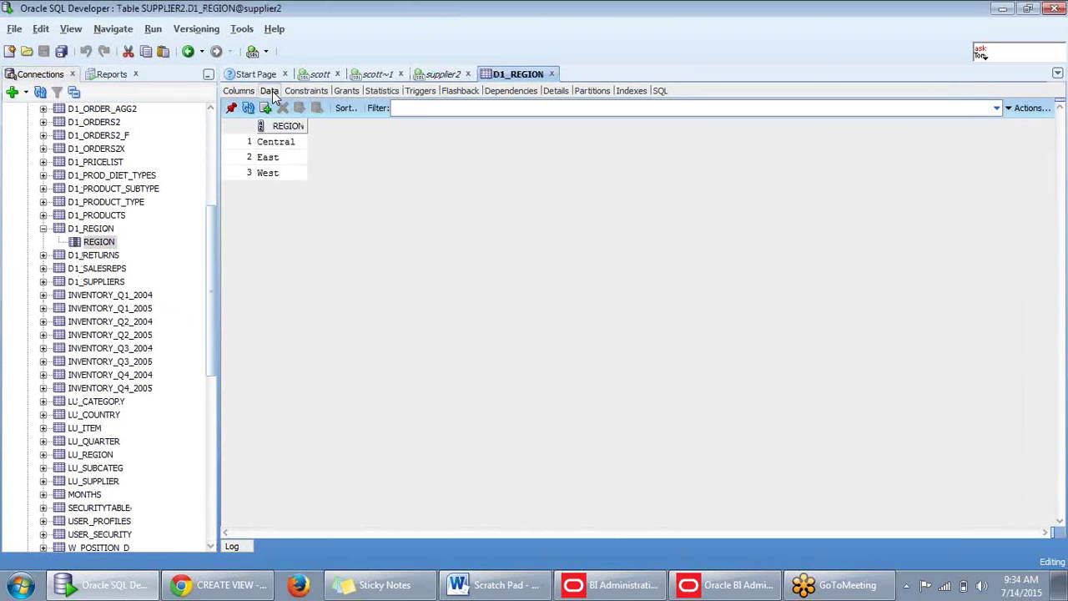
Expand D1_PRODUCTS, then return to the scott~1 worksheet with the emp_hr script.
click(43, 229)
click(43, 216)
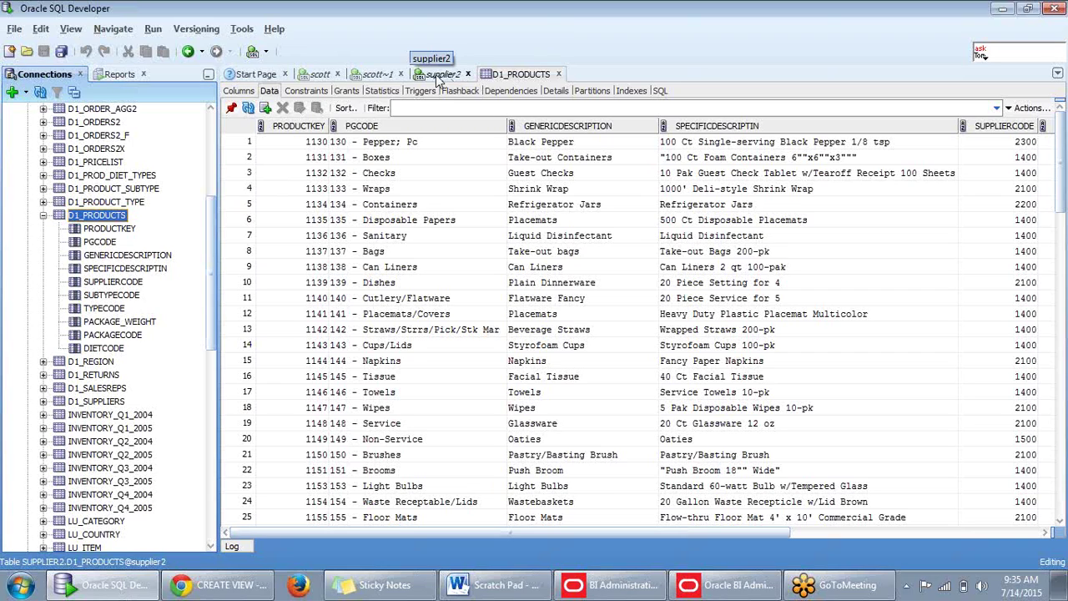
click(321, 74)
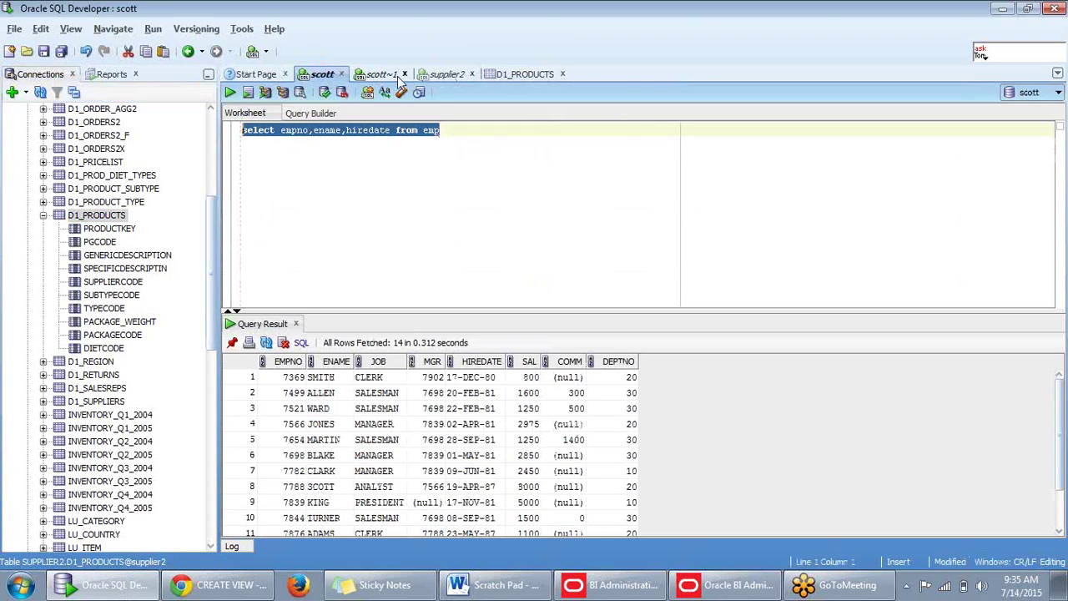
click(392, 75)
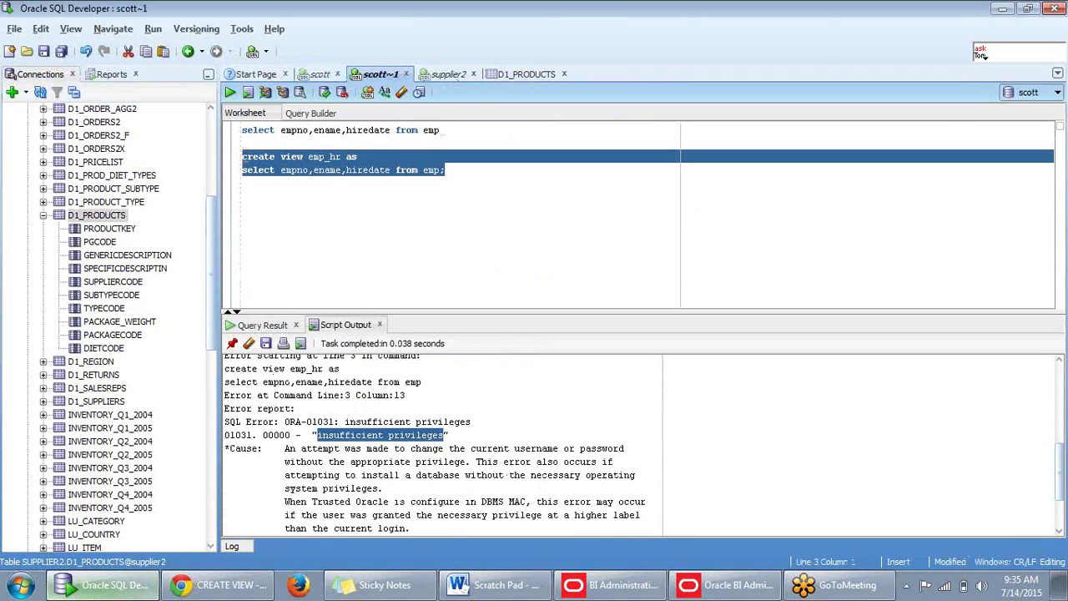
Launch SQL*Plus and connect as 'sys as sysdba'.
click(21, 587)
text(sqlpl)
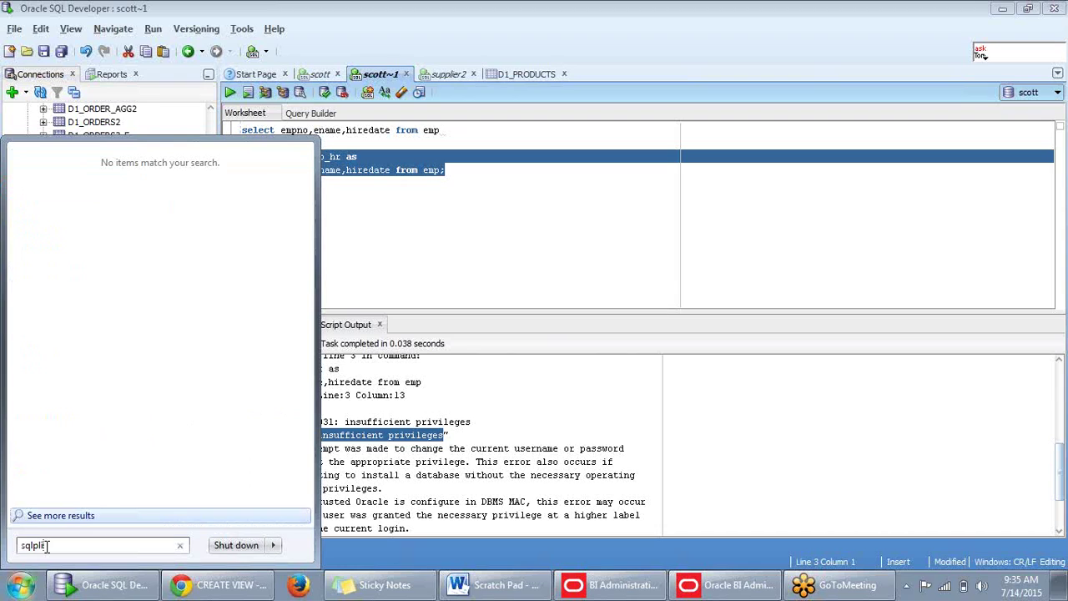
key(BackSpace)
text(us)
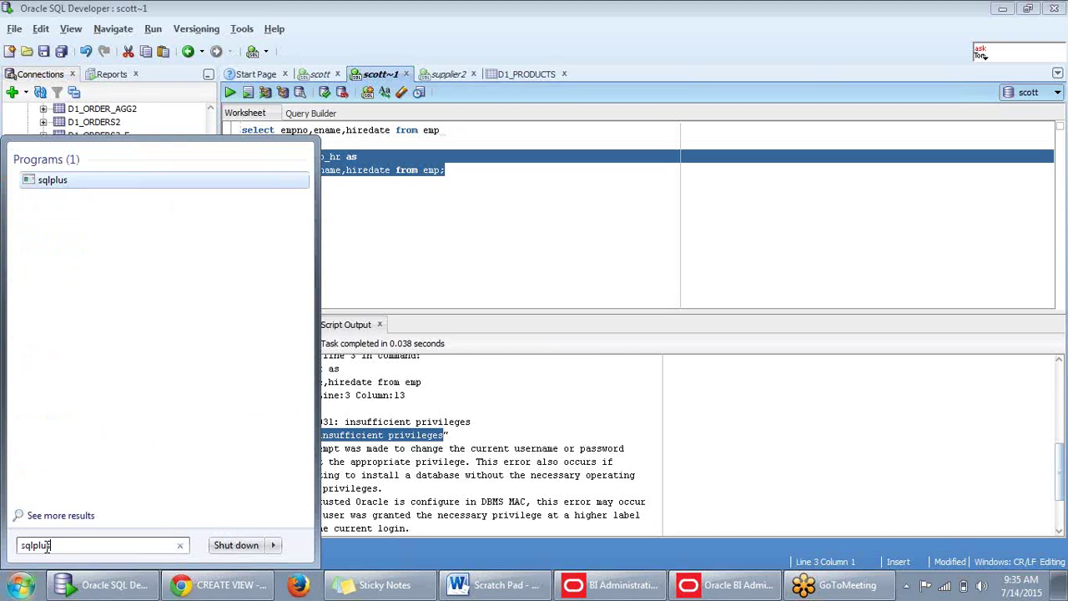
click(50, 182)
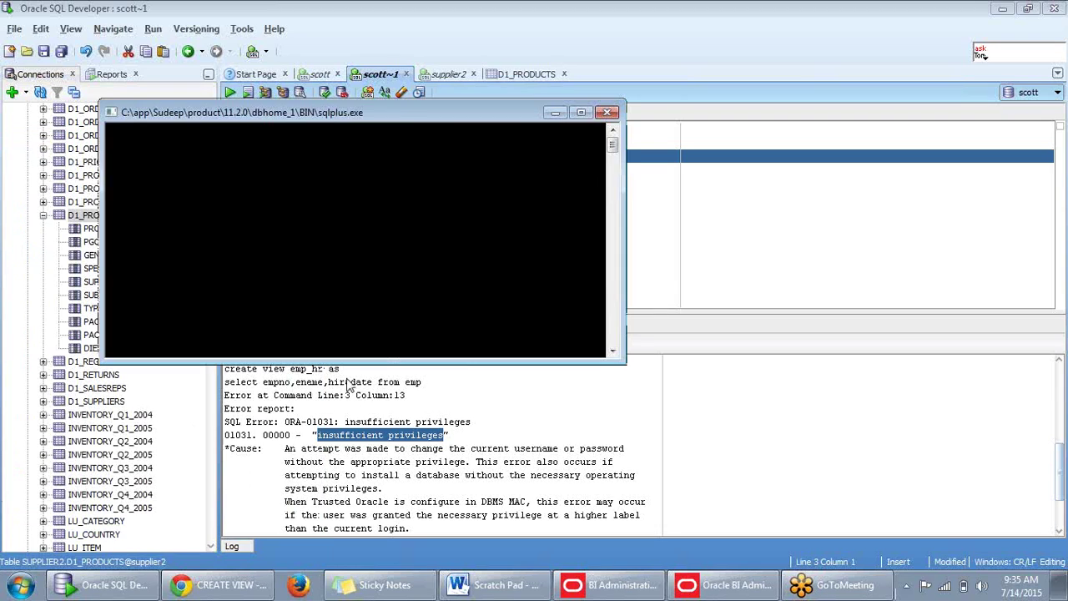
text(sys as)
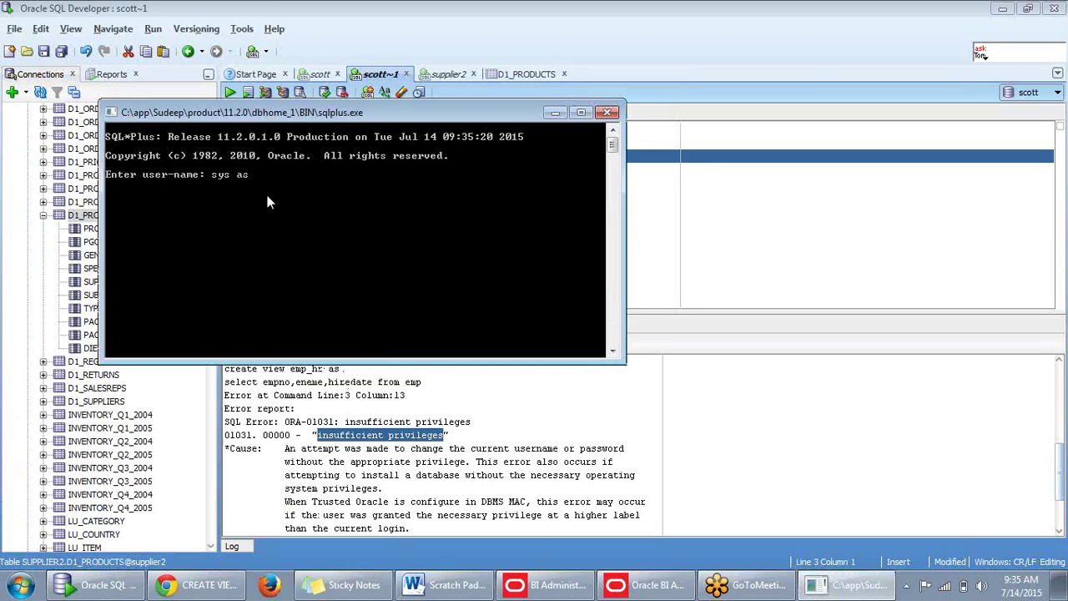
text( sysdba)
key(Return)
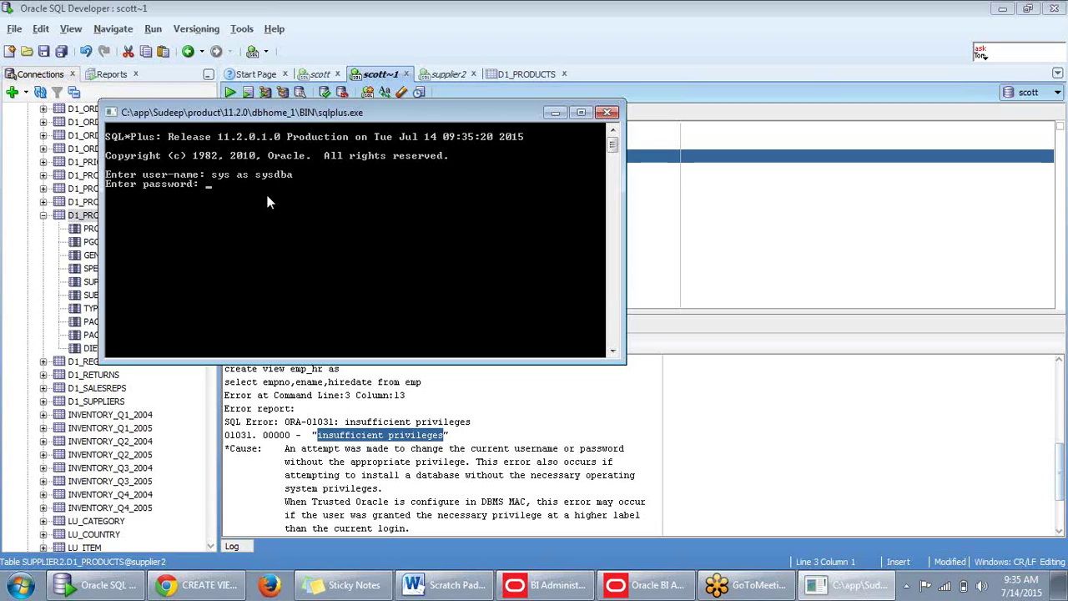
key(Return)
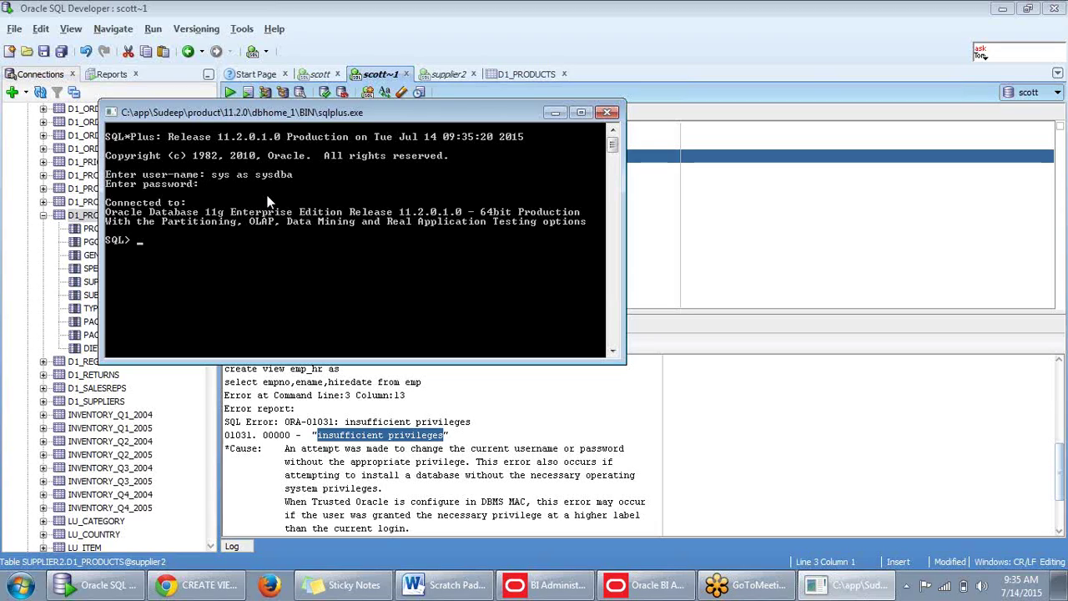
Grant dba to scott, commit, and set the SQL*Plus console aside.
text(grnt)
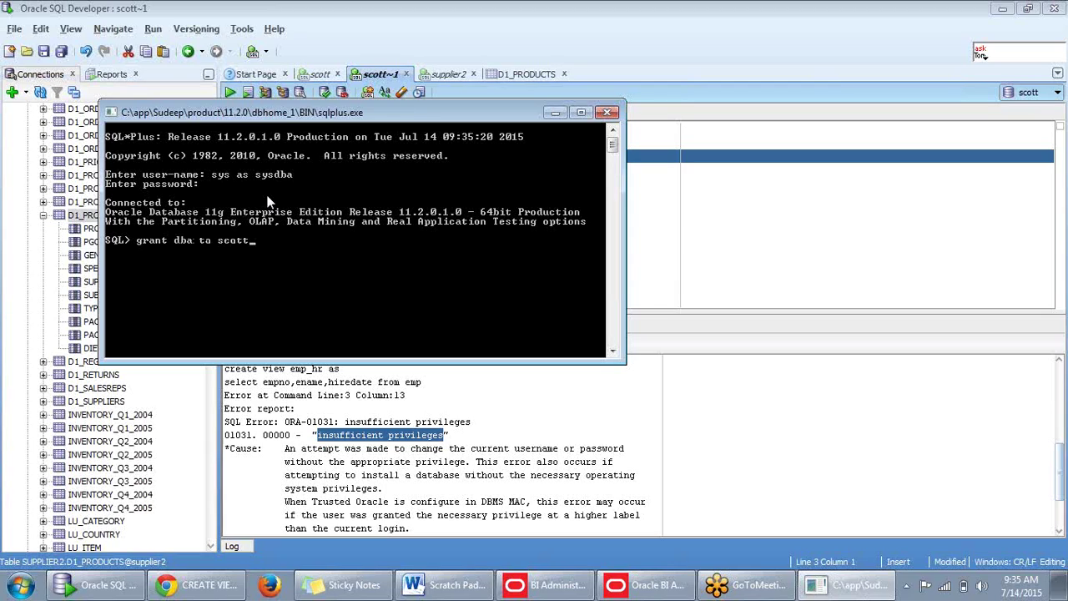
key(Return)
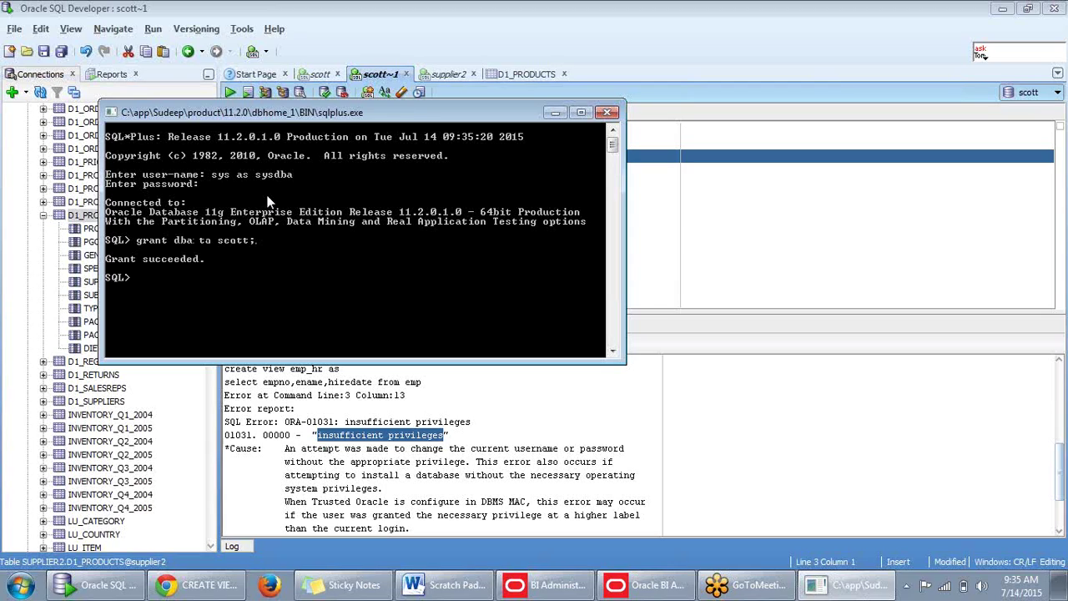
text(commit;)
key(Return)
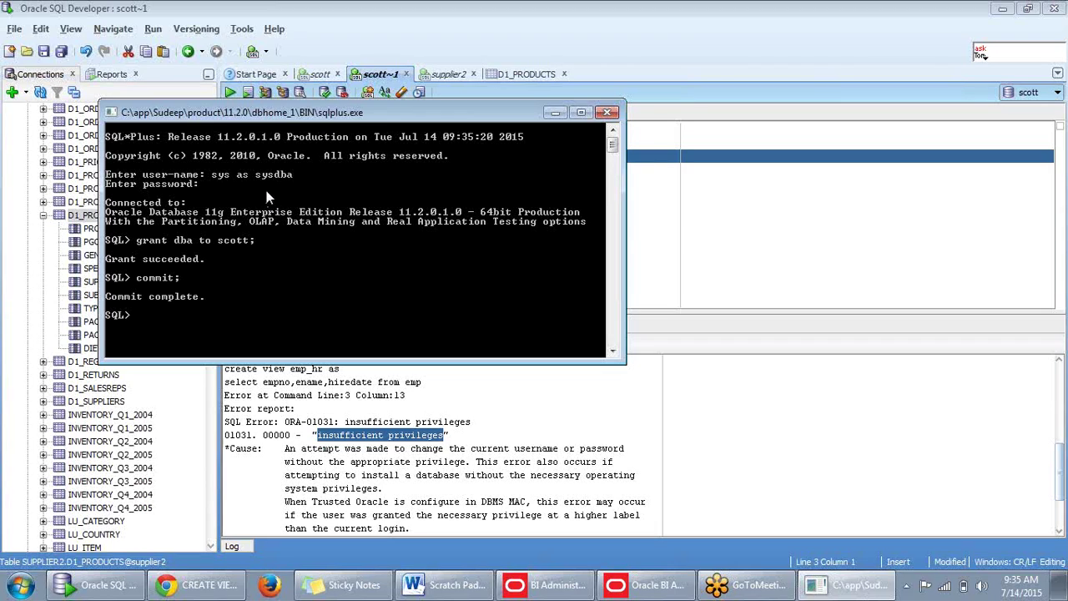
click(557, 111)
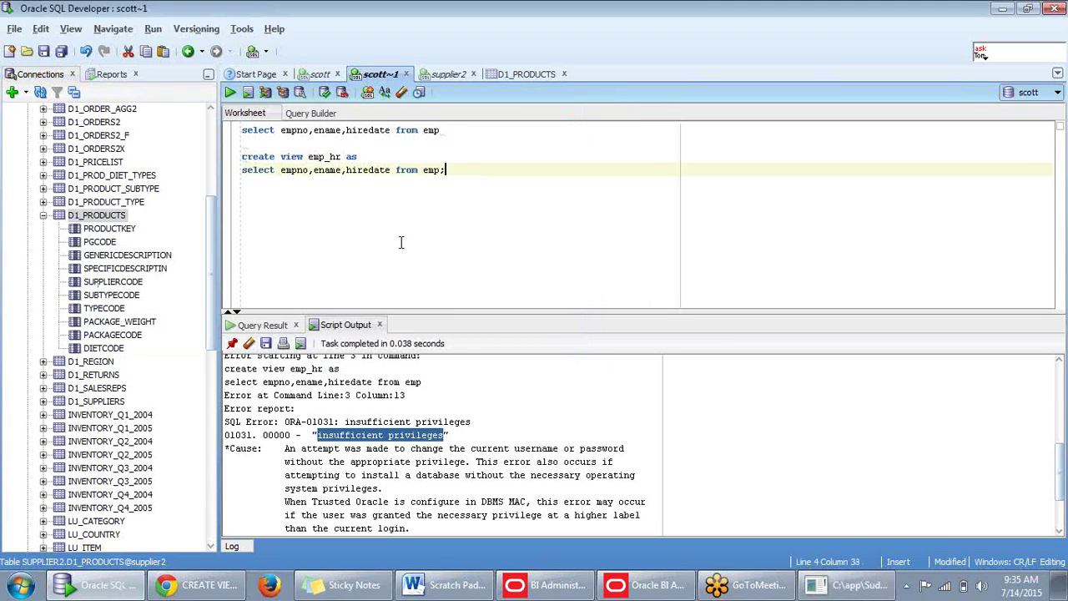
Rerun the emp_hr create view statement, clearing the Script Output between runs.
drag(468, 172, 243, 159)
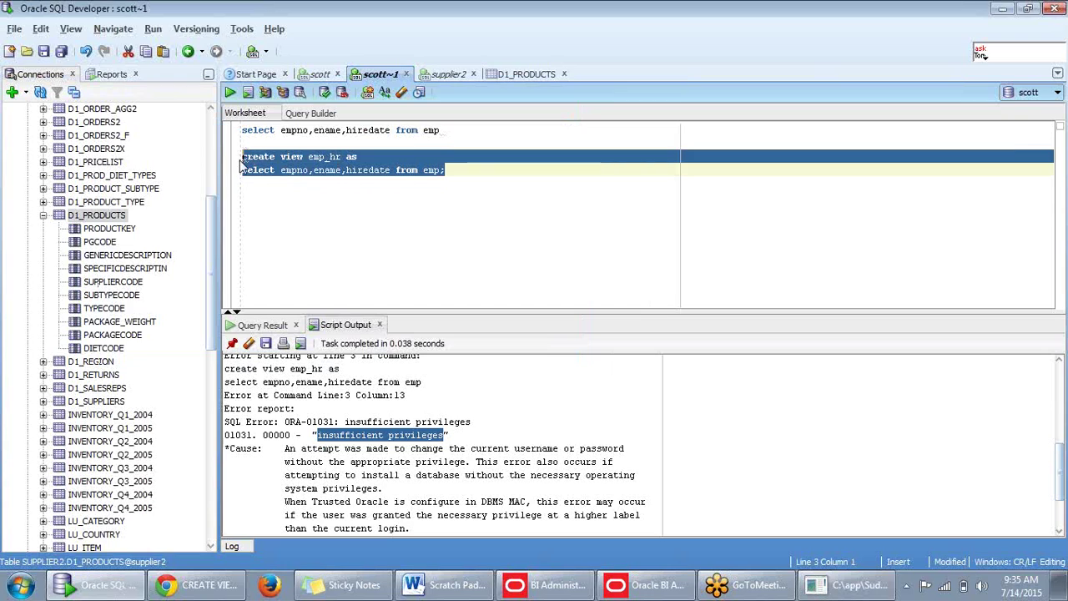
key(F5)
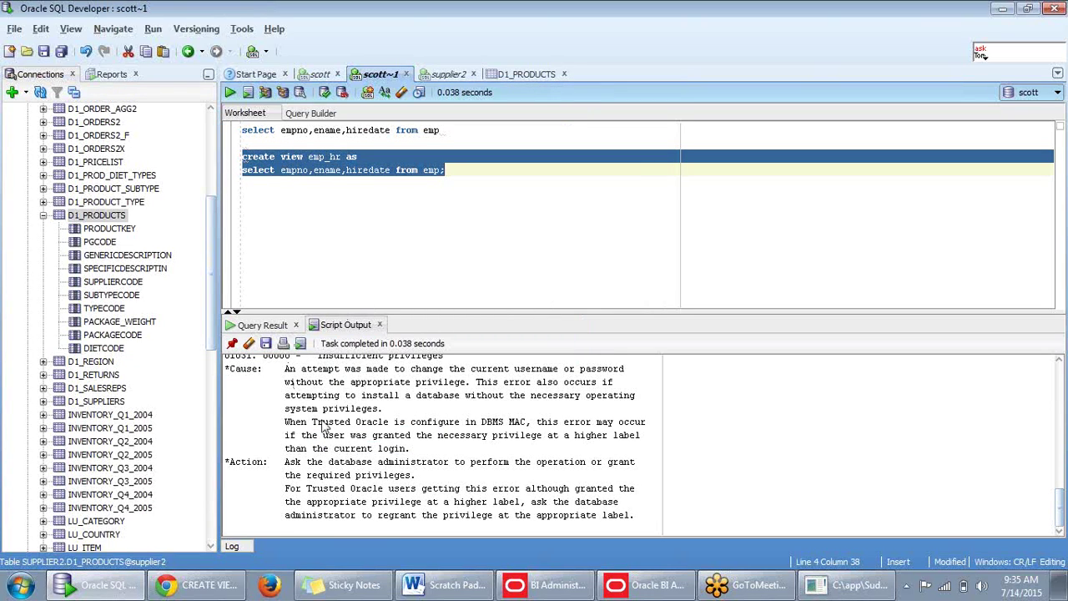
key(F5)
scroll(351, 451, down, 8)
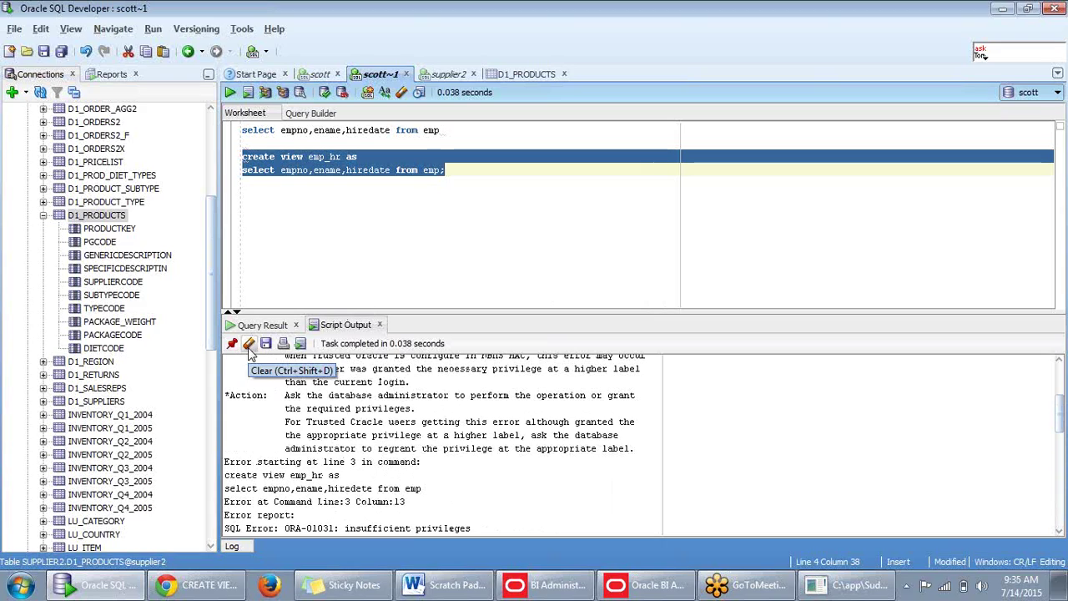
click(248, 349)
click(487, 196)
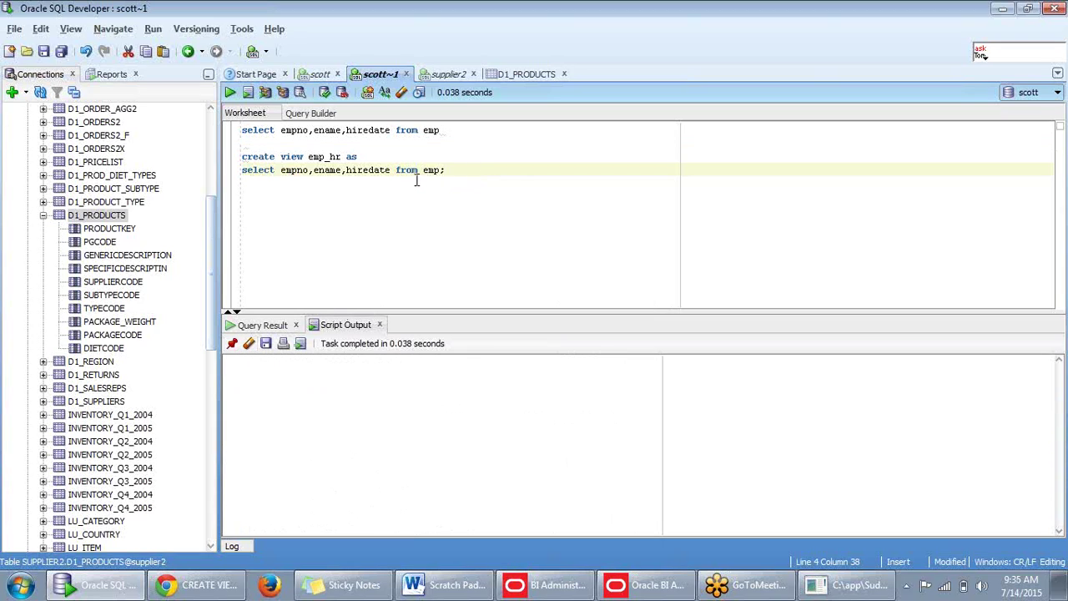
drag(449, 172, 244, 157)
key(F5)
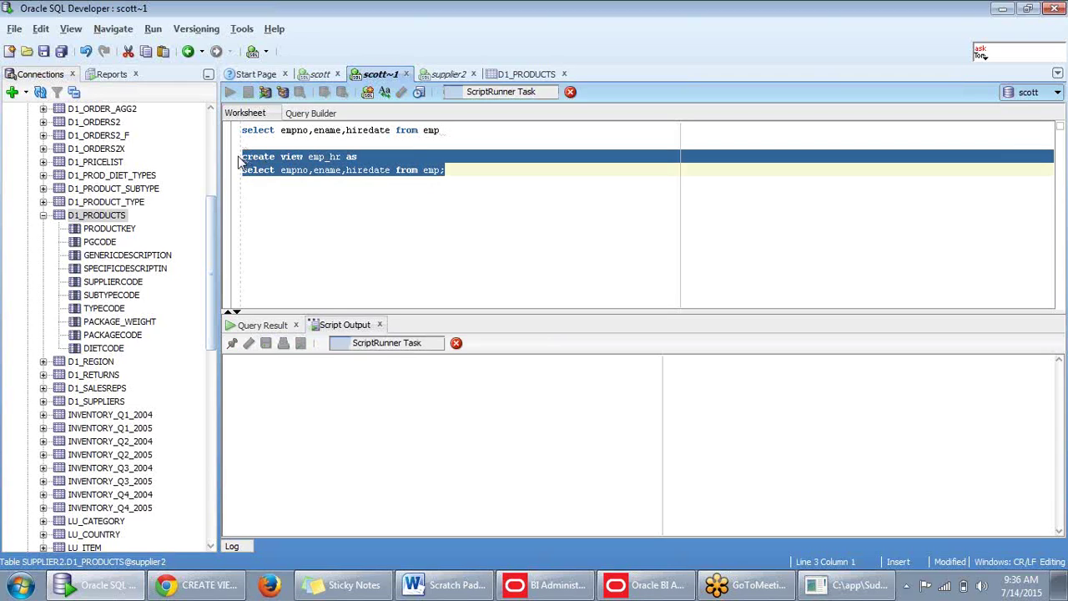
Delete 'view' from the statement and rerun it, getting ORA-00901 invalid CREATE command.
click(293, 164)
double_click(292, 156)
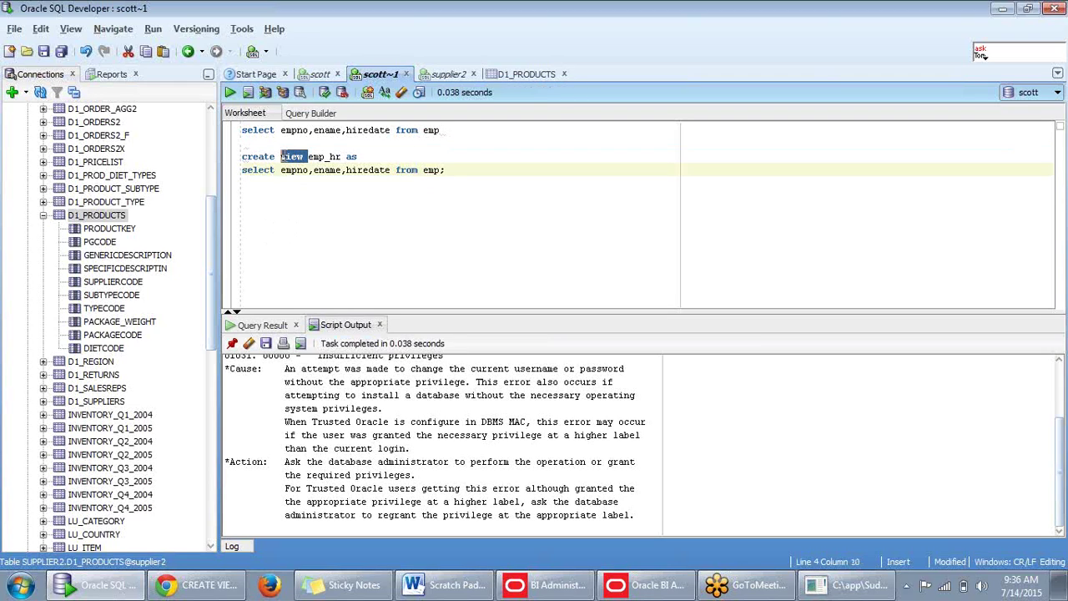
key(Delete)
key(Delete)
drag(457, 169, 241, 158)
key(F5)
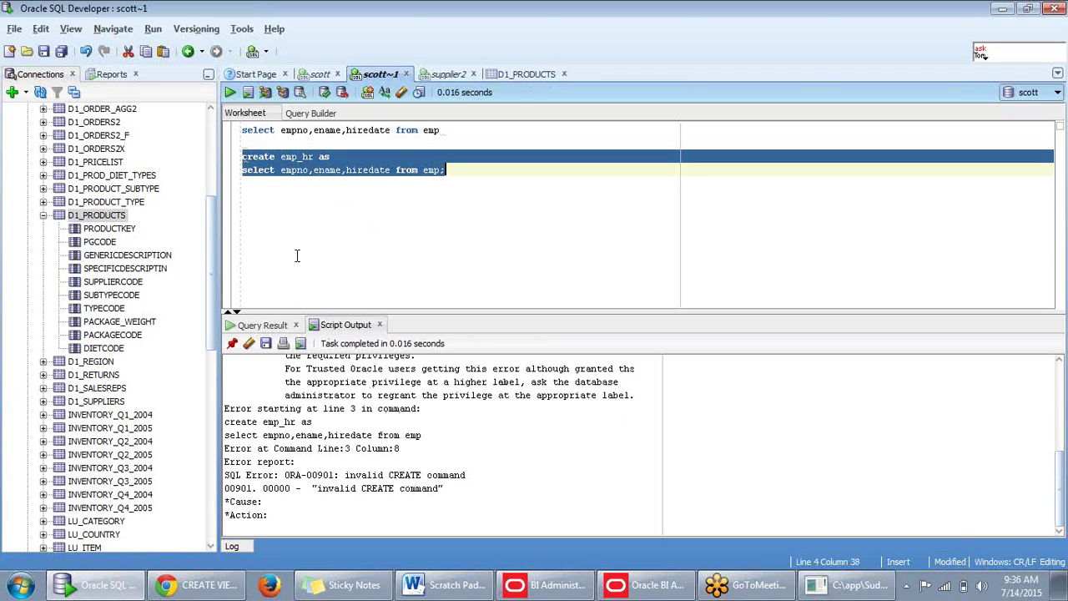
Select 'CREATE VIEW' in the documentation's XMLType view example.
click(209, 587)
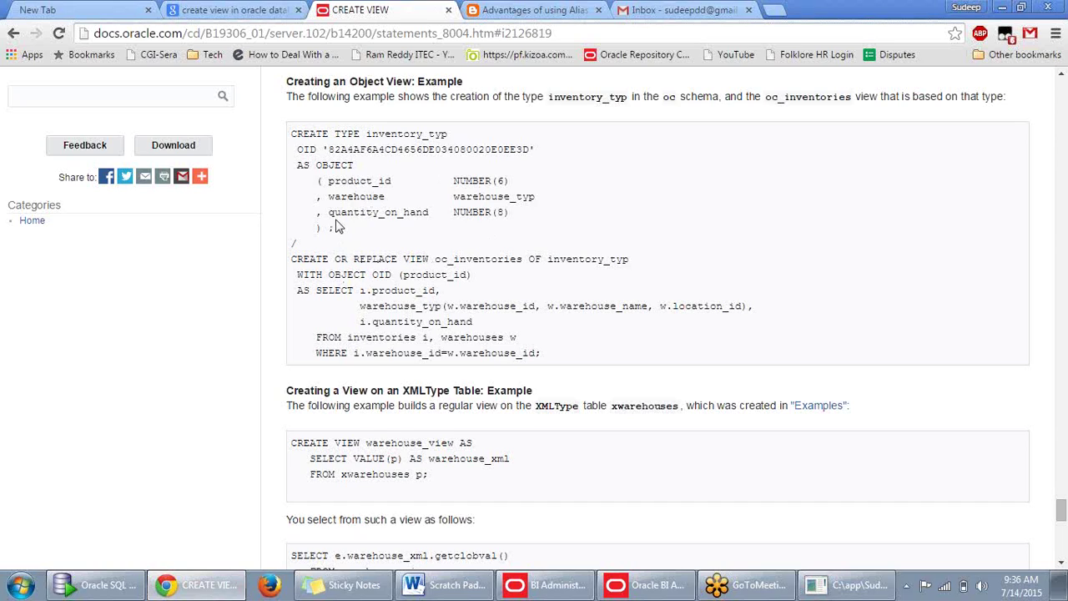
drag(362, 447, 284, 444)
key(ctrl+c)
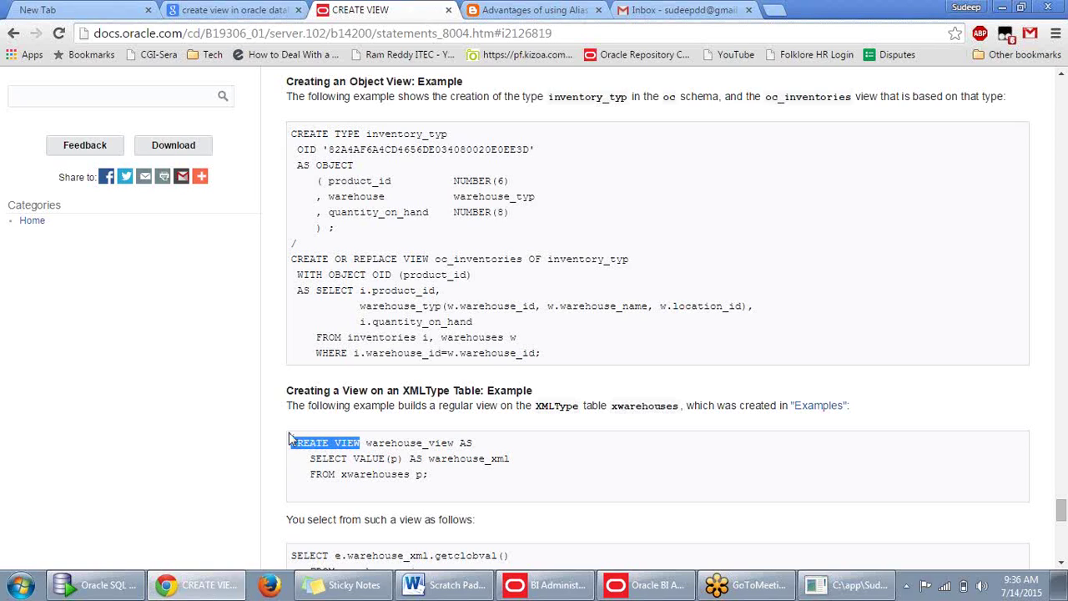
scroll(601, 453, down, 1)
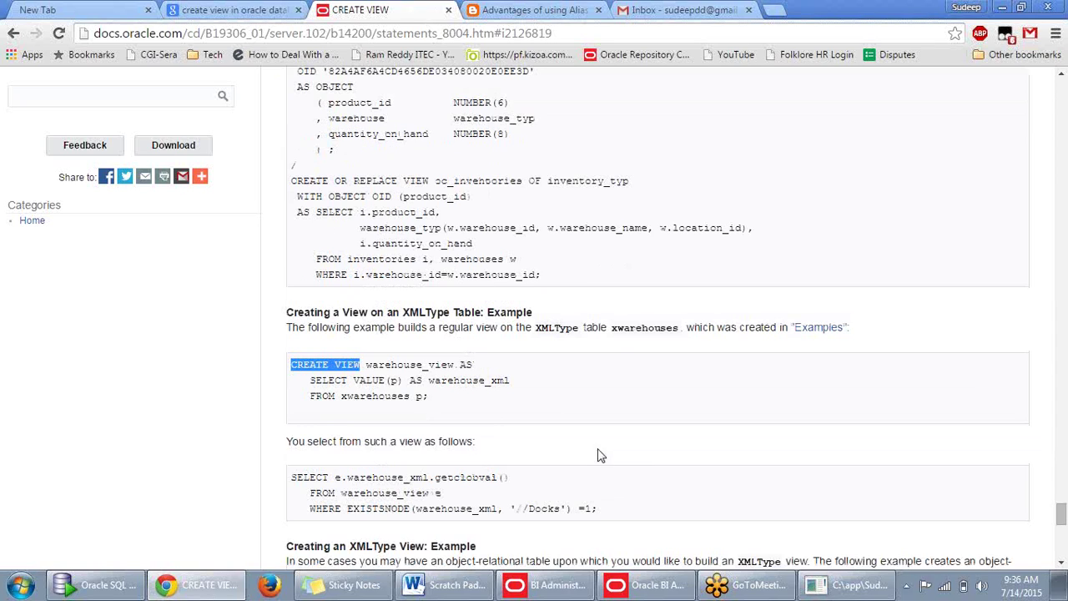
Replace 'create' on line 3 with CREATE VIEW and run the emp_hr statement.
click(1002, 7)
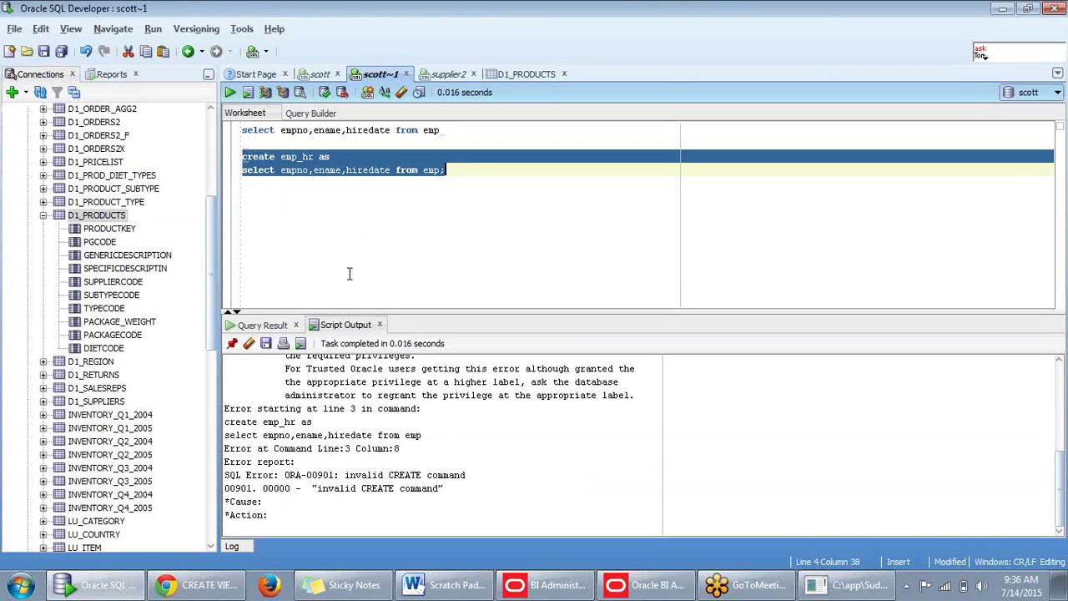
click(332, 218)
drag(276, 156, 242, 156)
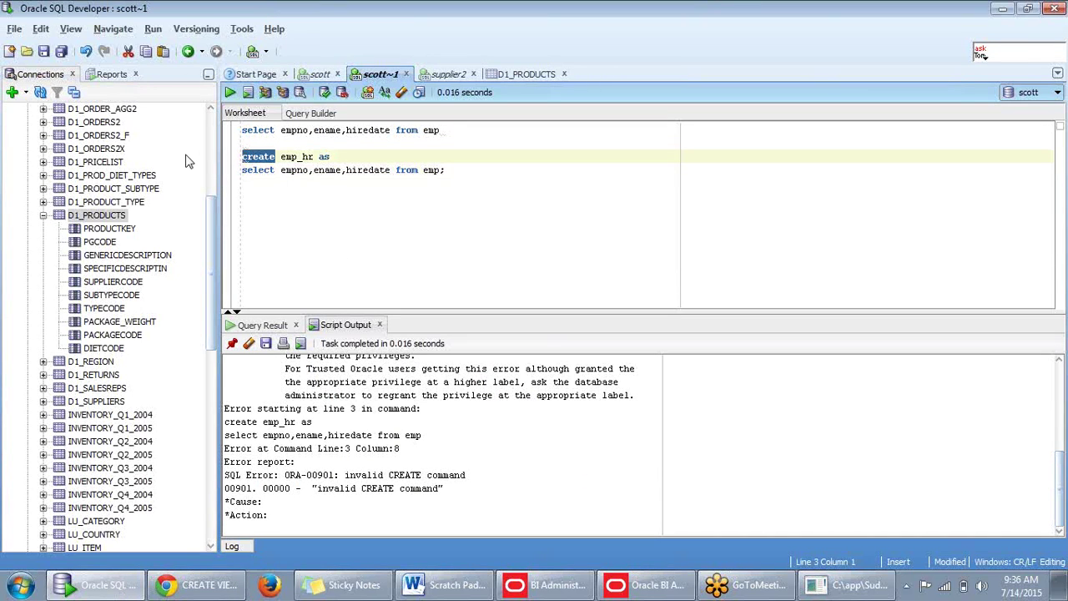
key(ctrl+v)
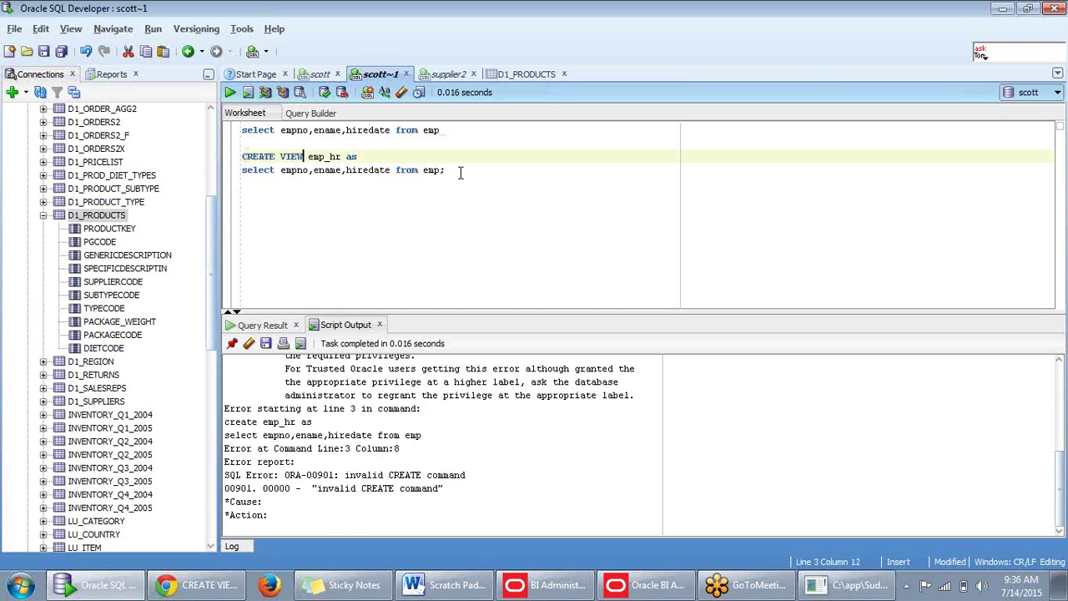
drag(449, 170, 238, 164)
key(ctrl+c)
key(F5)
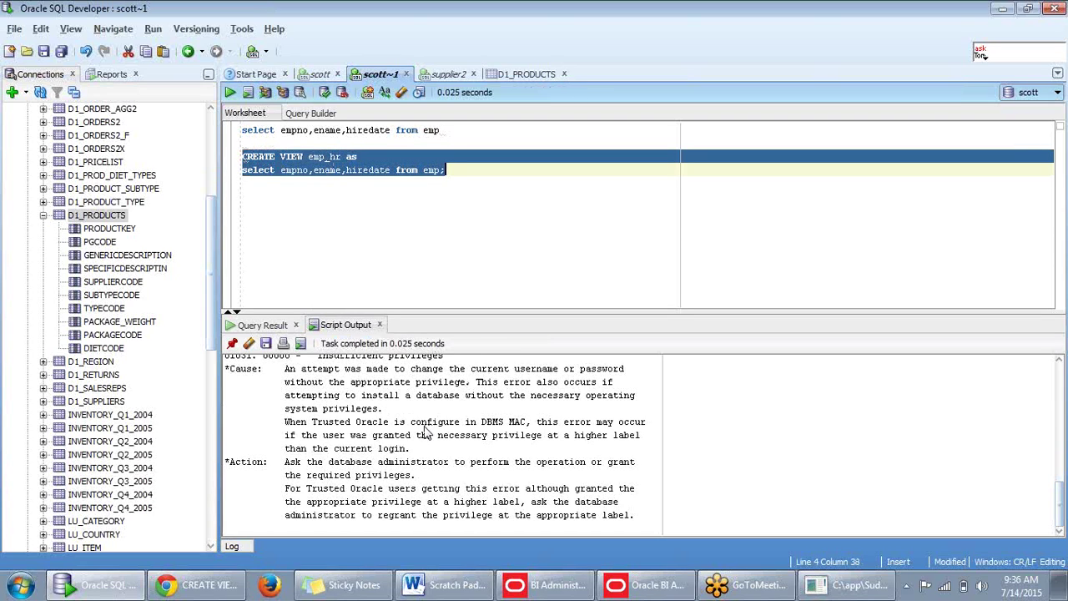
Review the ORA-01031 insufficient privileges error in Script Output and reselect the statement.
scroll(418, 442, up, 4)
scroll(416, 442, down, 5)
scroll(421, 433, up, 3)
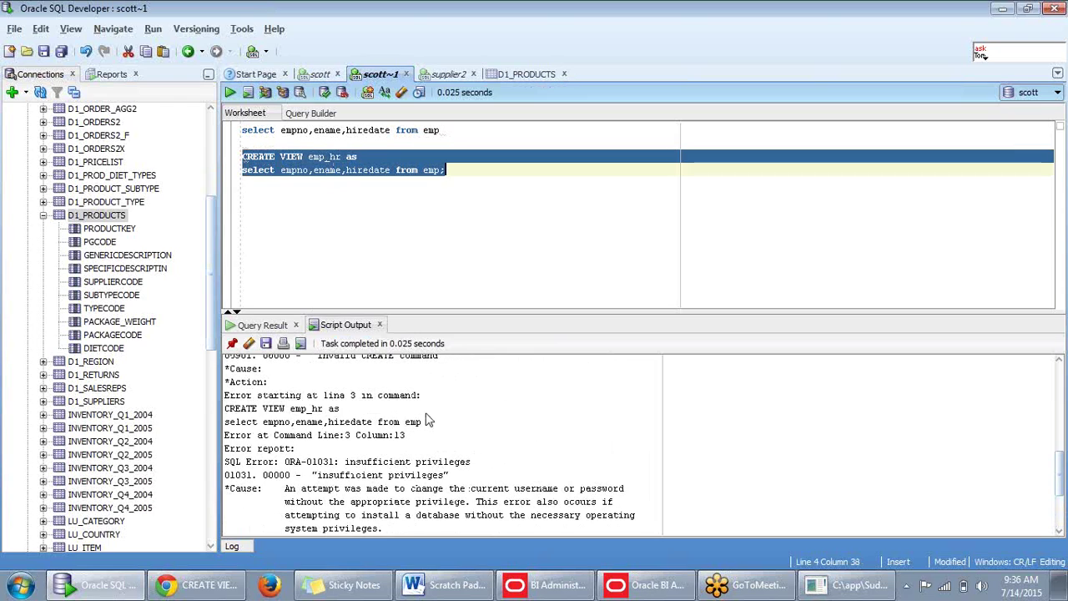
scroll(421, 428, down, 2)
scroll(417, 427, up, 2)
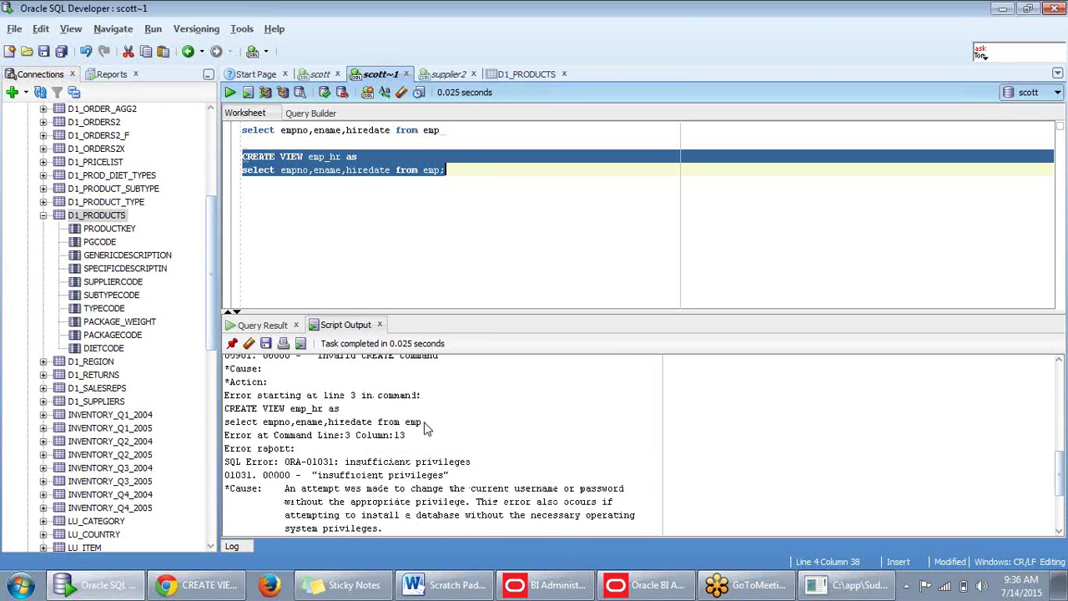
scroll(409, 426, down, 2)
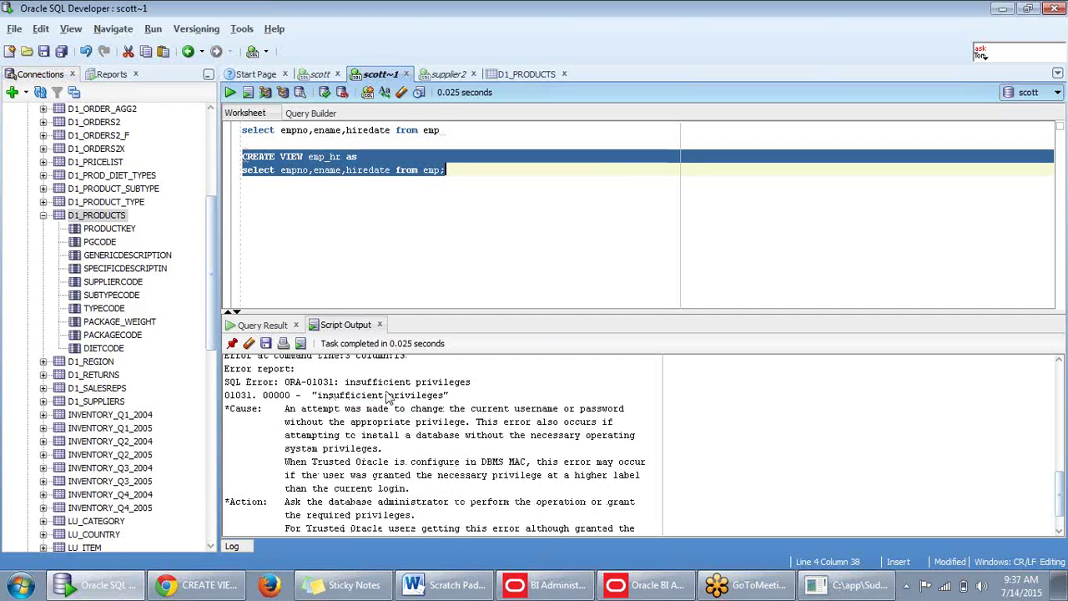
drag(447, 169, 201, 152)
Open a new scott worksheet, paste the CREATE VIEW emp_hr statement and run it.
click(265, 52)
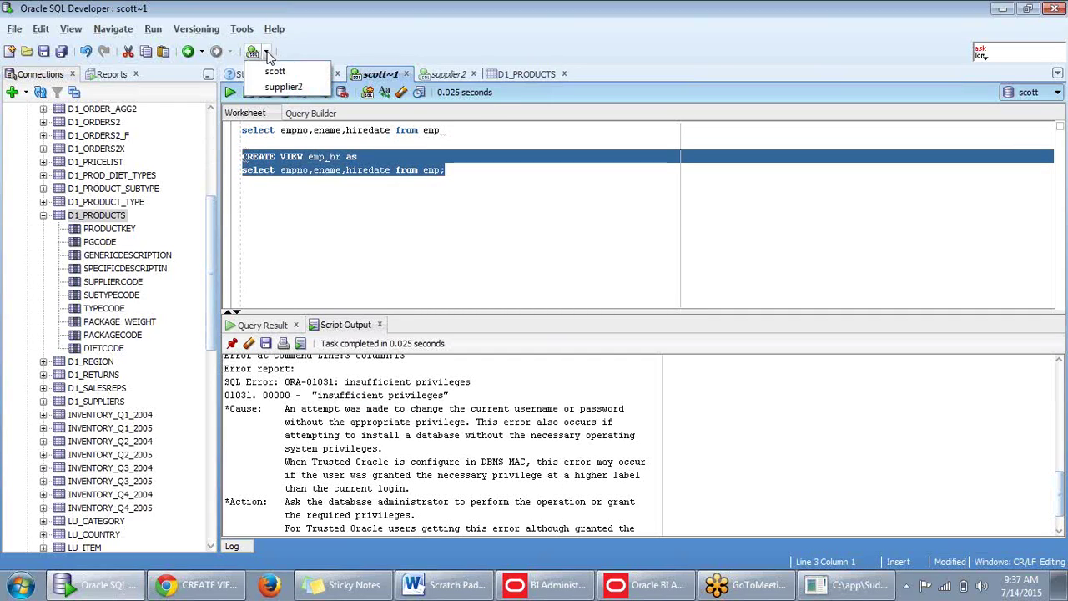
click(278, 74)
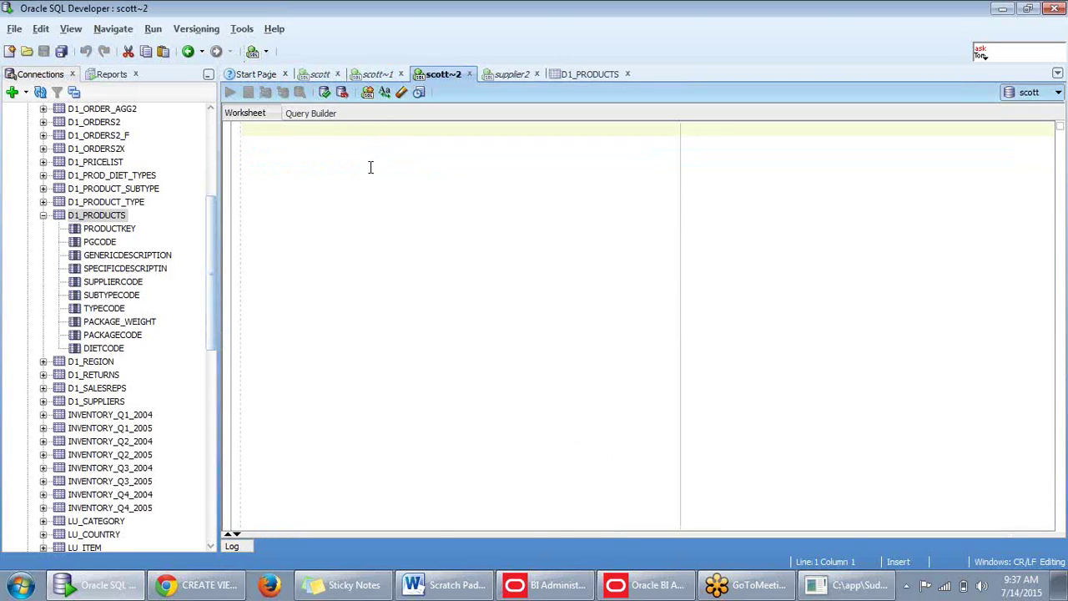
key(ctrl+v)
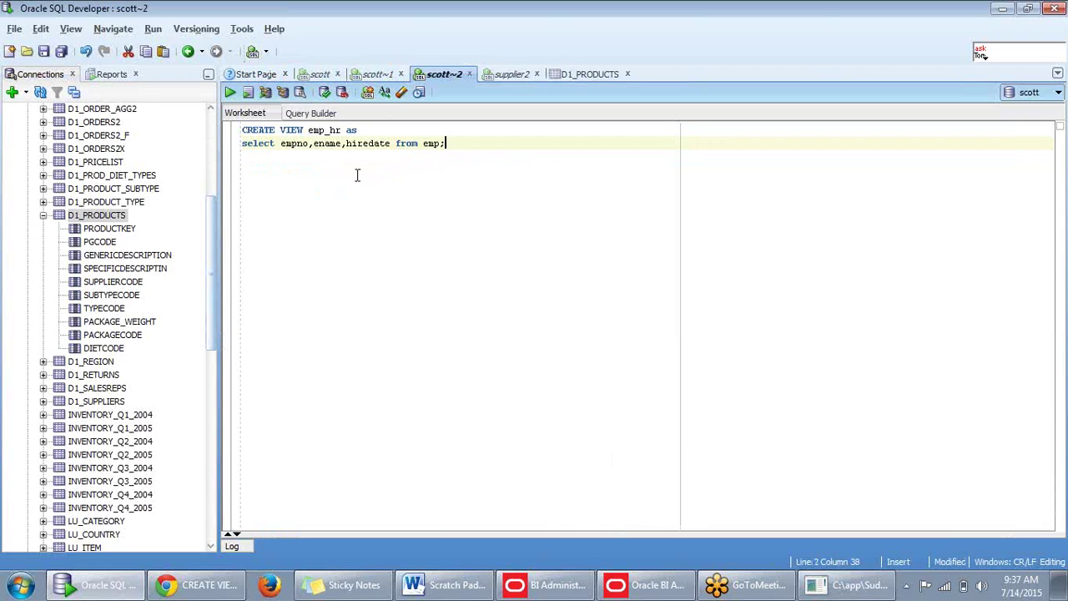
drag(448, 144, 242, 134)
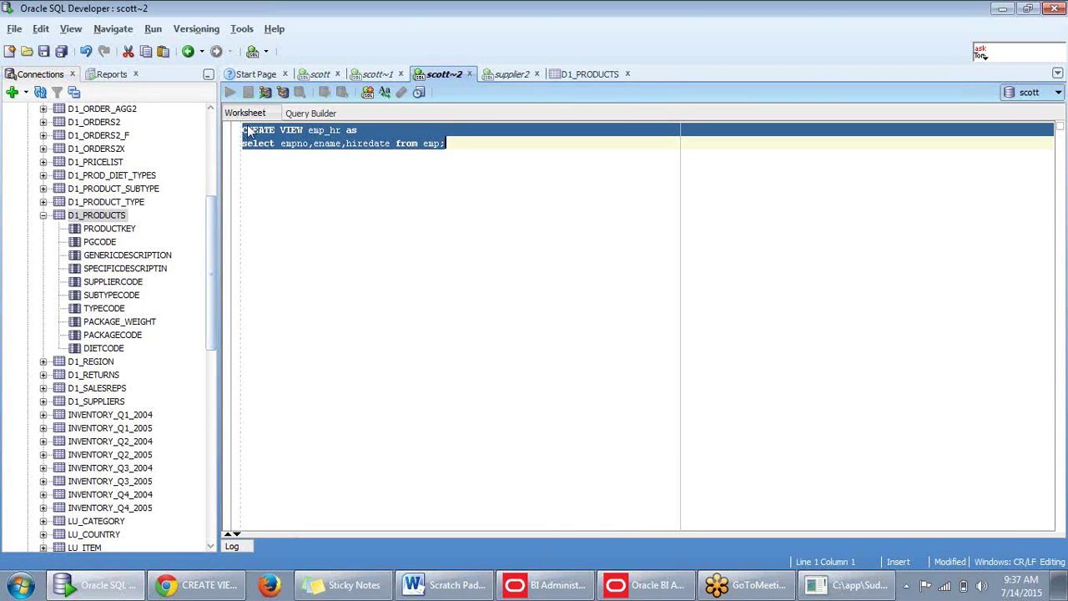
key(F5)
click(415, 256)
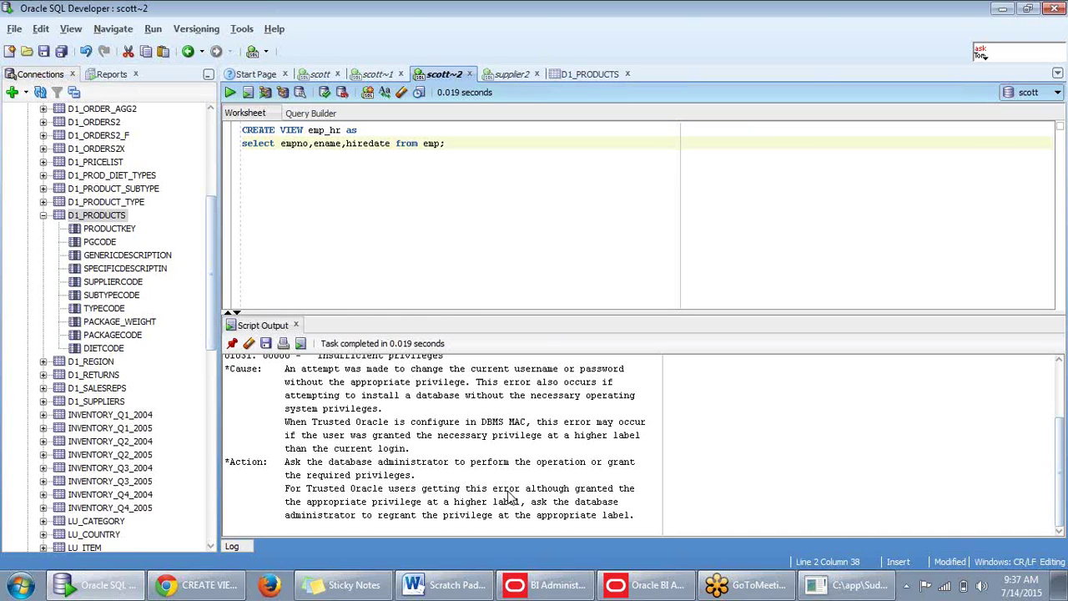
Inspect the statement's view name emp_hr and column list empno,ename,hiredate after the error.
scroll(424, 503, up, 2)
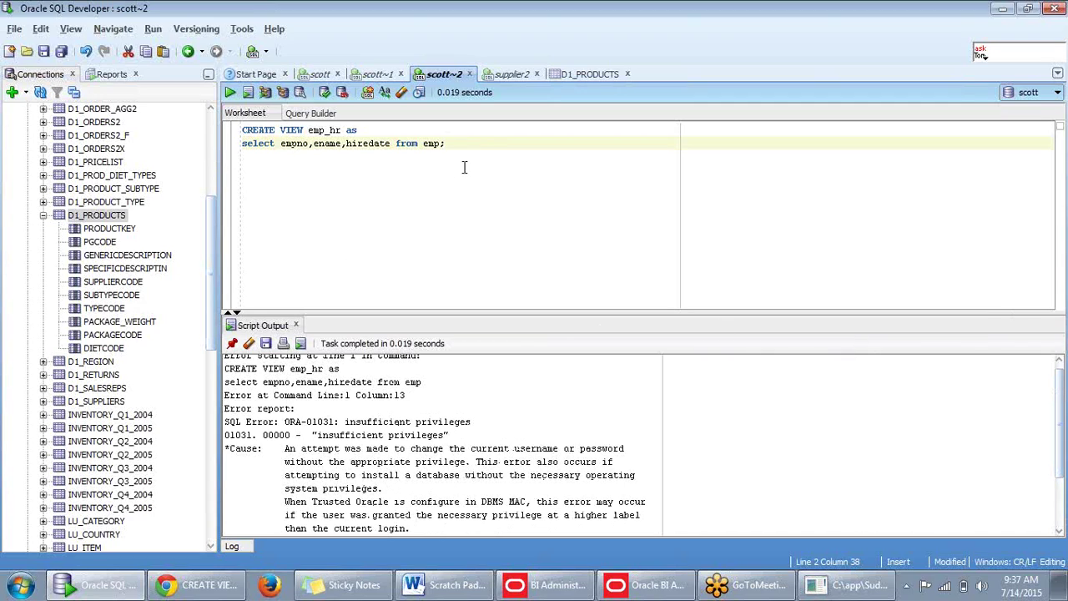
scroll(390, 489, up, 1)
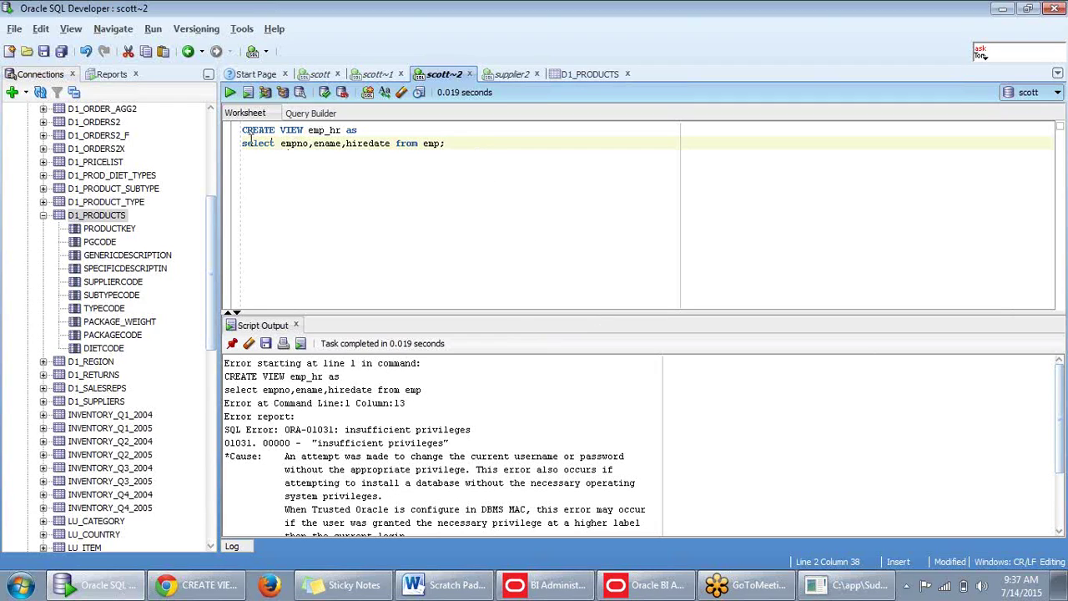
double_click(314, 132)
drag(308, 131, 342, 131)
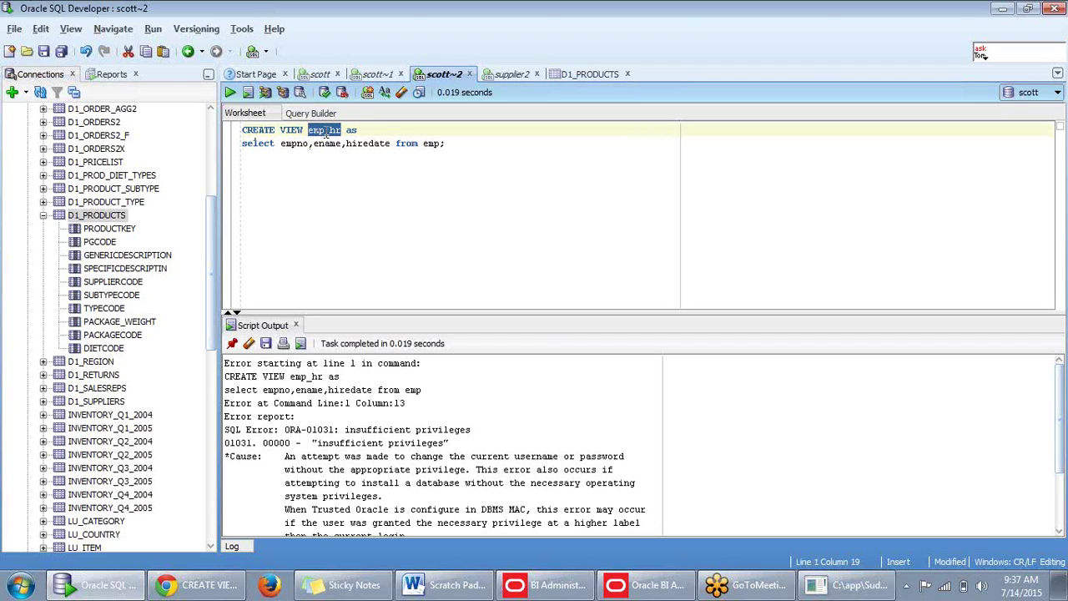
drag(280, 144, 389, 150)
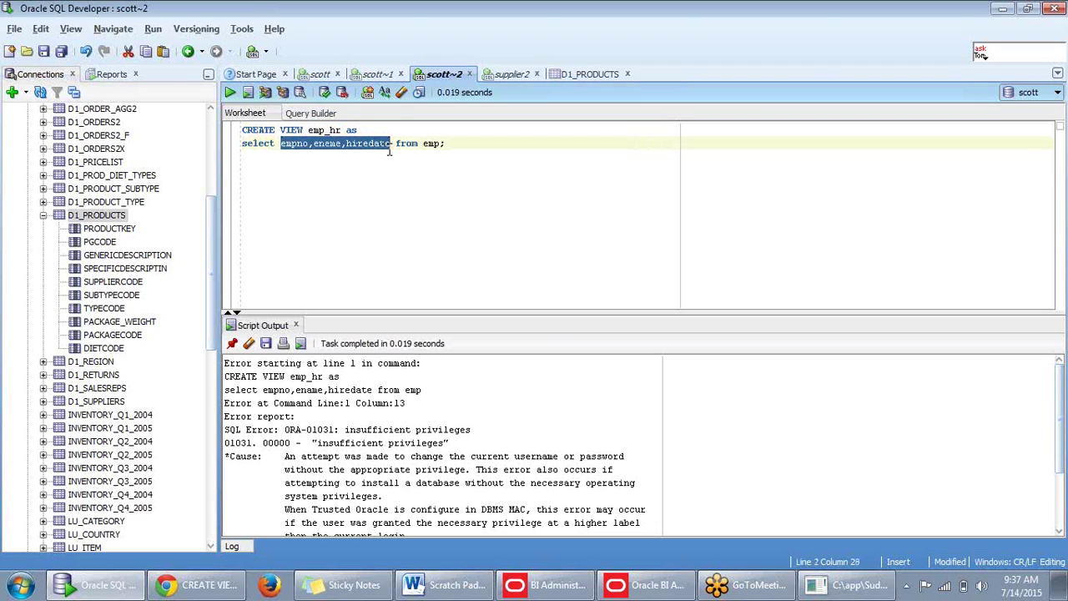
double_click(310, 130)
drag(281, 144, 391, 147)
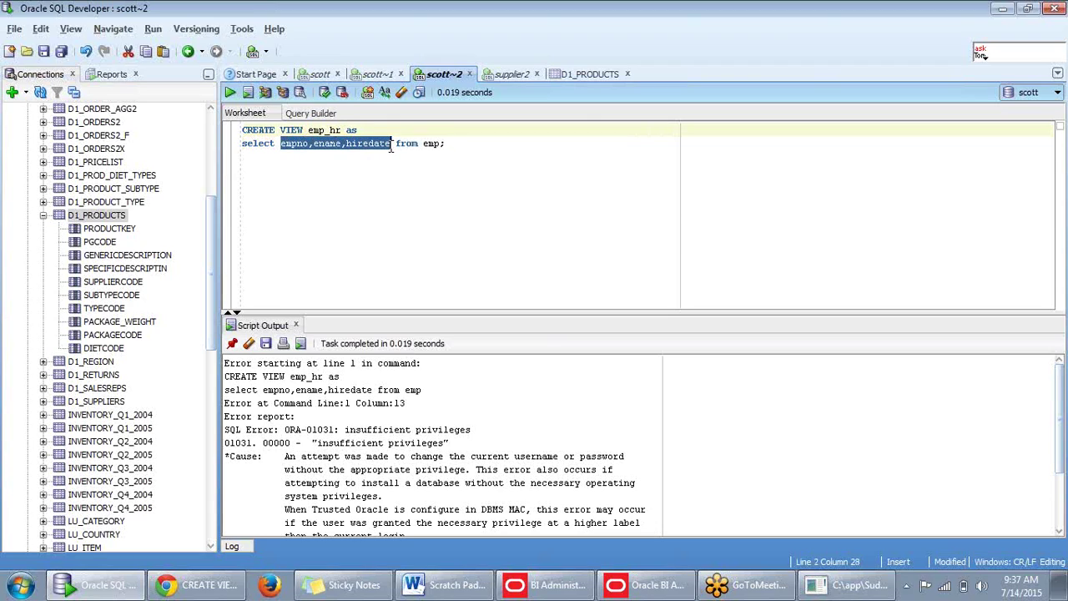
In the supplier2 worksheet, start a new line below the query with 'select d'.
click(462, 148)
click(511, 74)
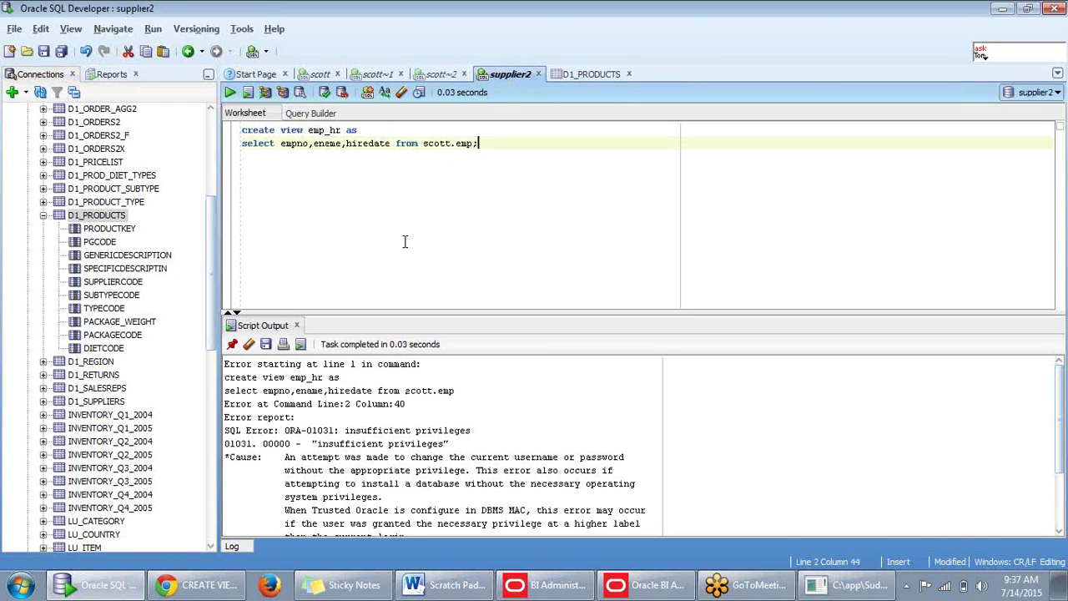
click(590, 74)
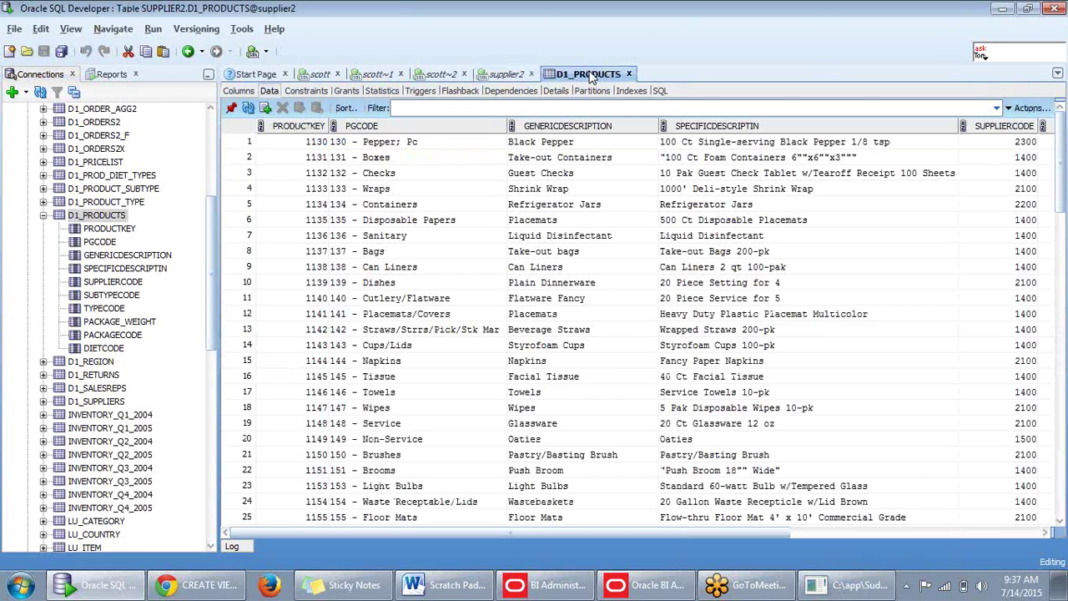
click(507, 74)
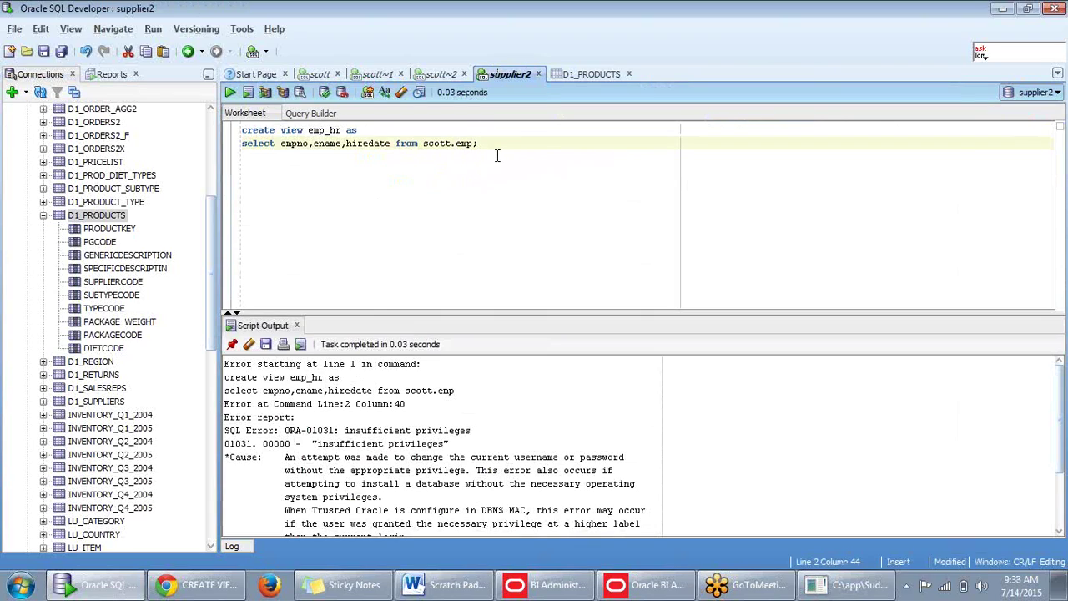
key(Return)
key(Return)
text(sel)
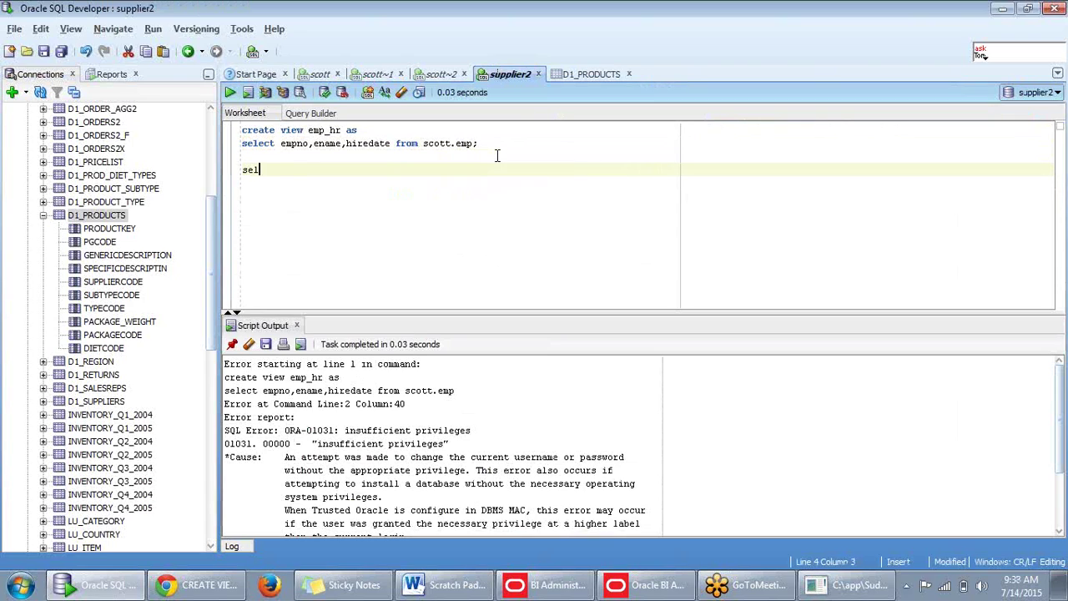
text(ect d)
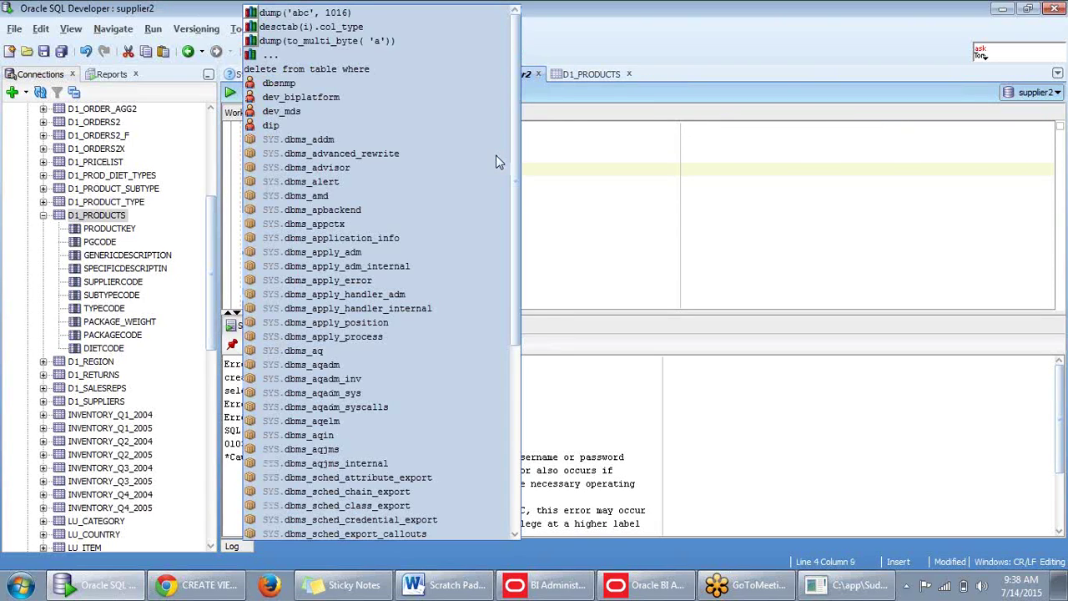
click(548, 171)
Copy the select empno,ename,hiredate from scott.emp query onto line 3 of the scott worksheet.
drag(484, 145, 242, 150)
key(ctrl+c)
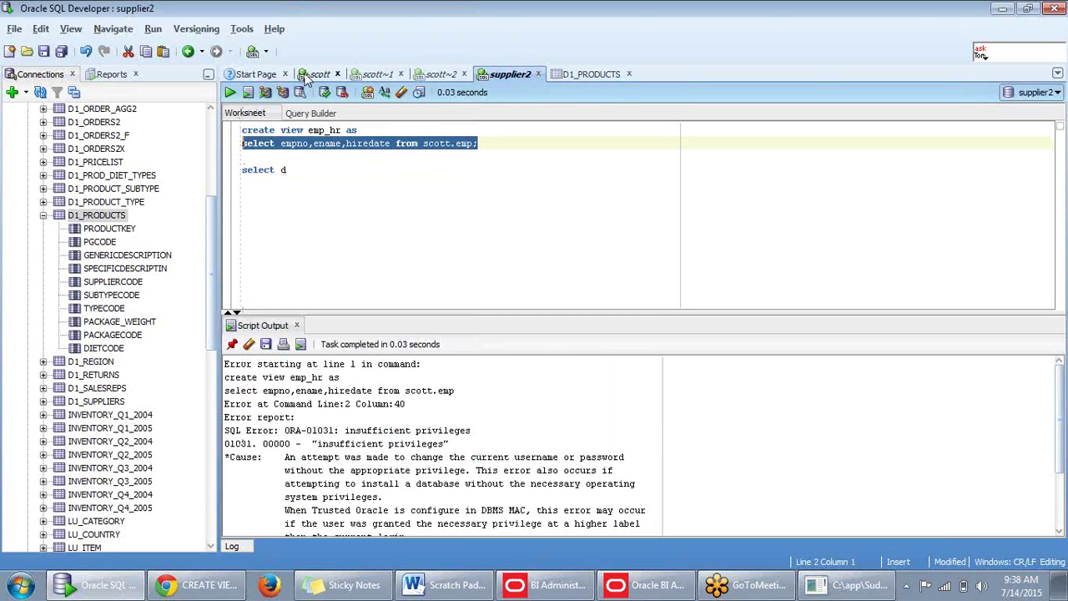
click(310, 75)
click(472, 144)
key(Return)
key(Return)
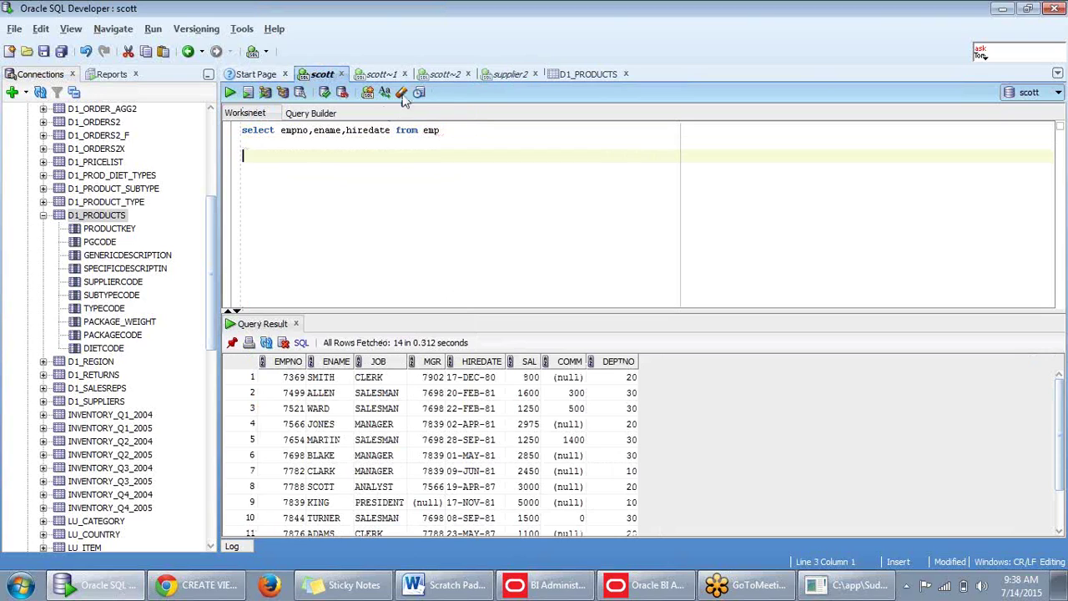
key(ctrl+v)
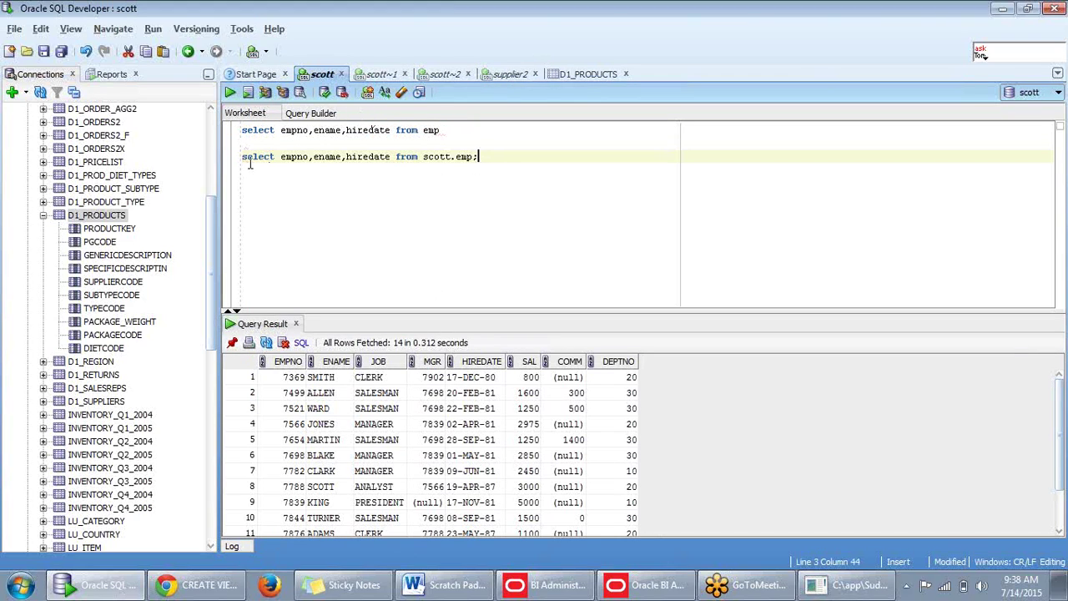
Run the select empno,ename,hiredate from scott.emp query in the scott worksheet.
shift+click(243, 158)
key(ctrl+Return)
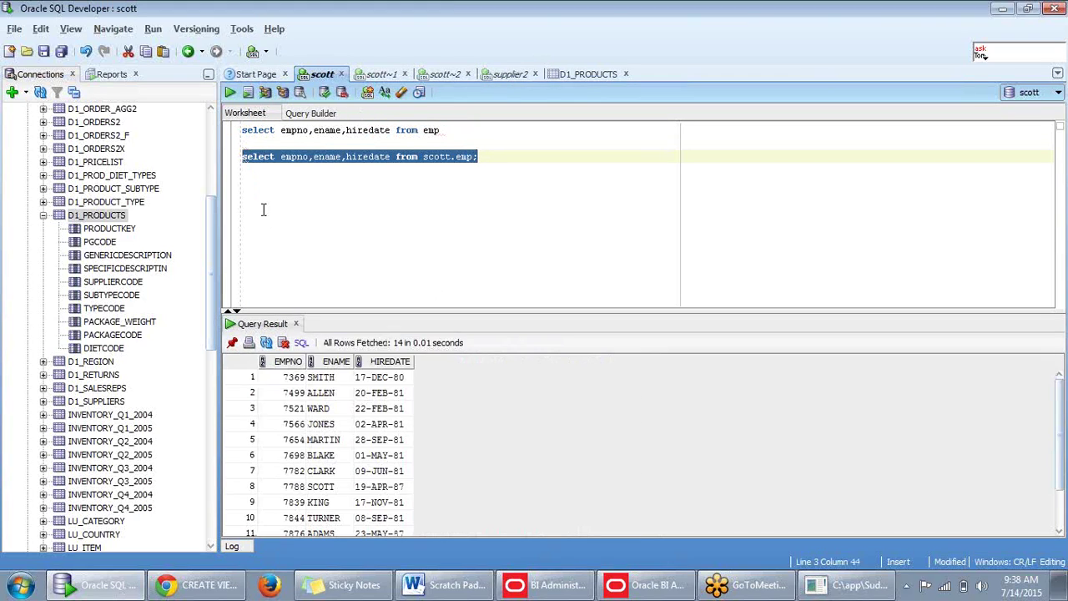
click(263, 210)
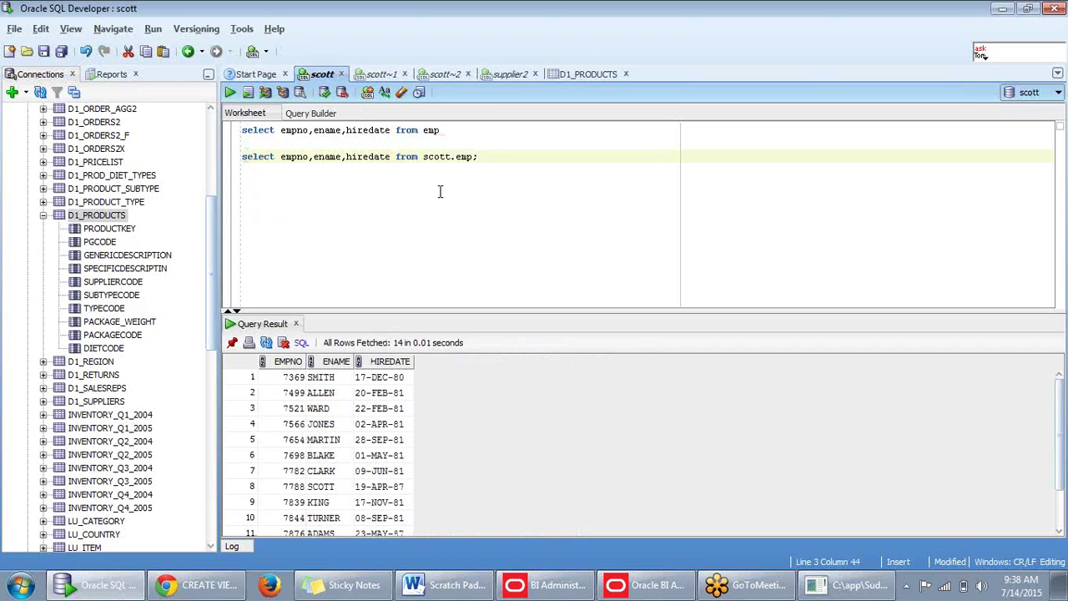
Write 'create view test as' followed by the copied select query and run it.
key(Return)
key(Return)
text(c)
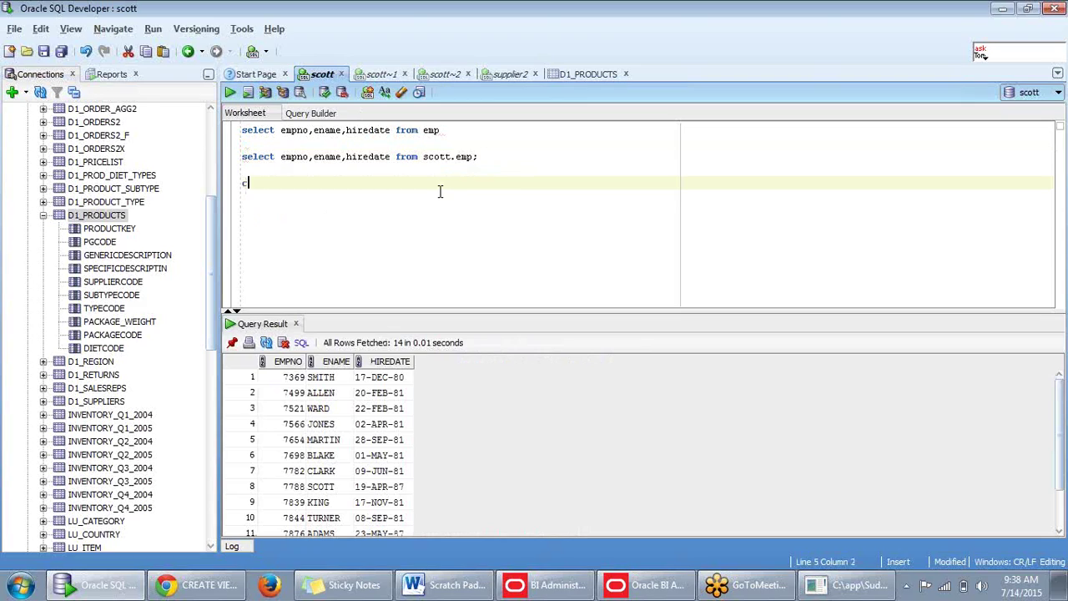
text(reate vie)
text(w )
text(su)
key(BackSpace)
key(BackSpace)
key(BackSpace)
key(BackSpace)
text(test as)
drag(449, 135, 235, 136)
key(ctrl+c)
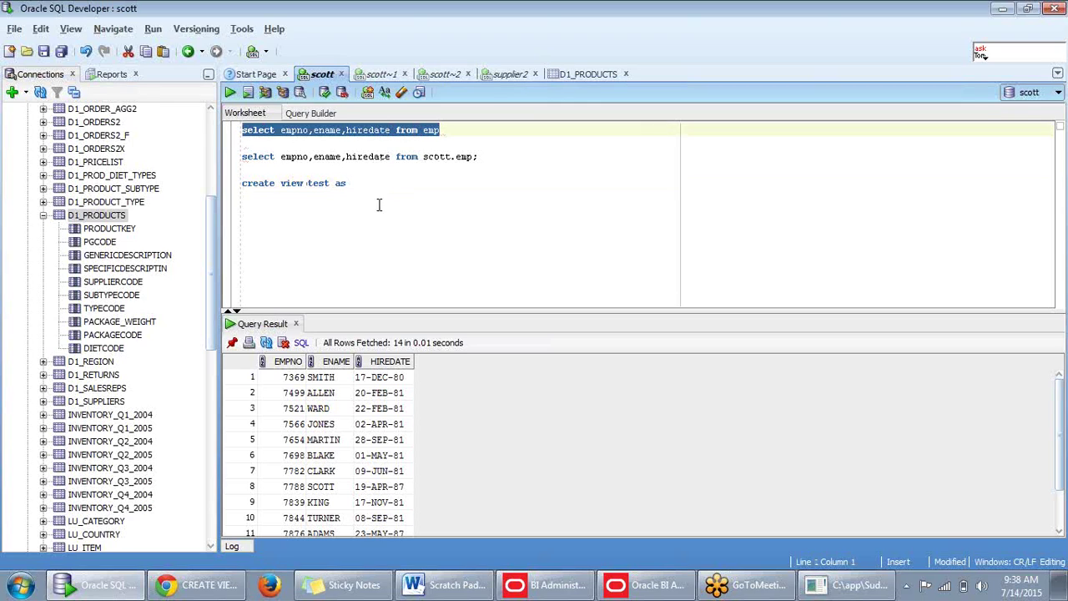
click(381, 183)
key(ctrl+v)
drag(564, 188, 143, 189)
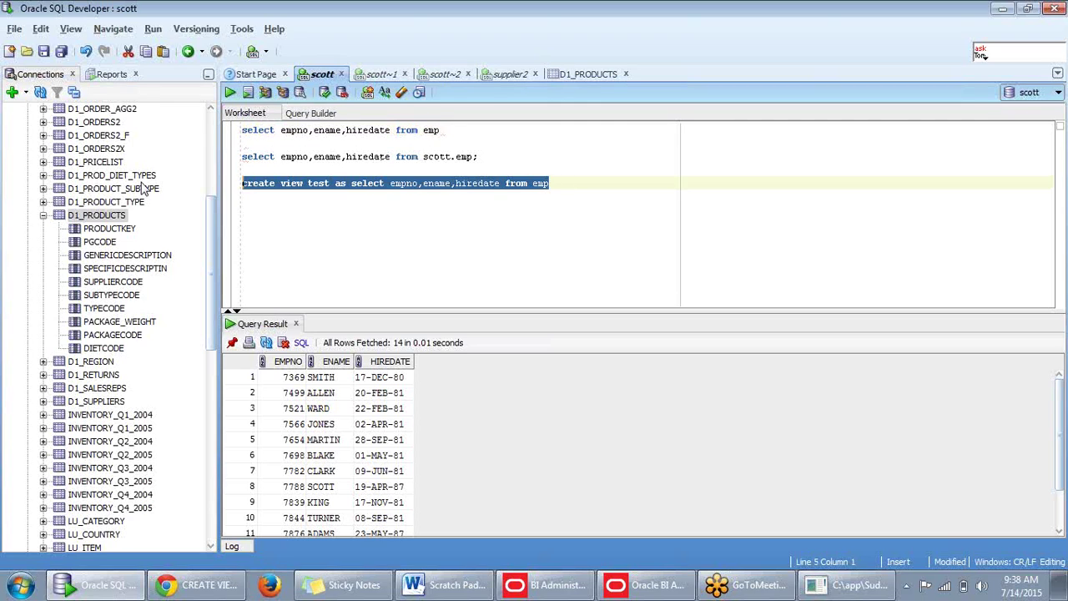
key(F5)
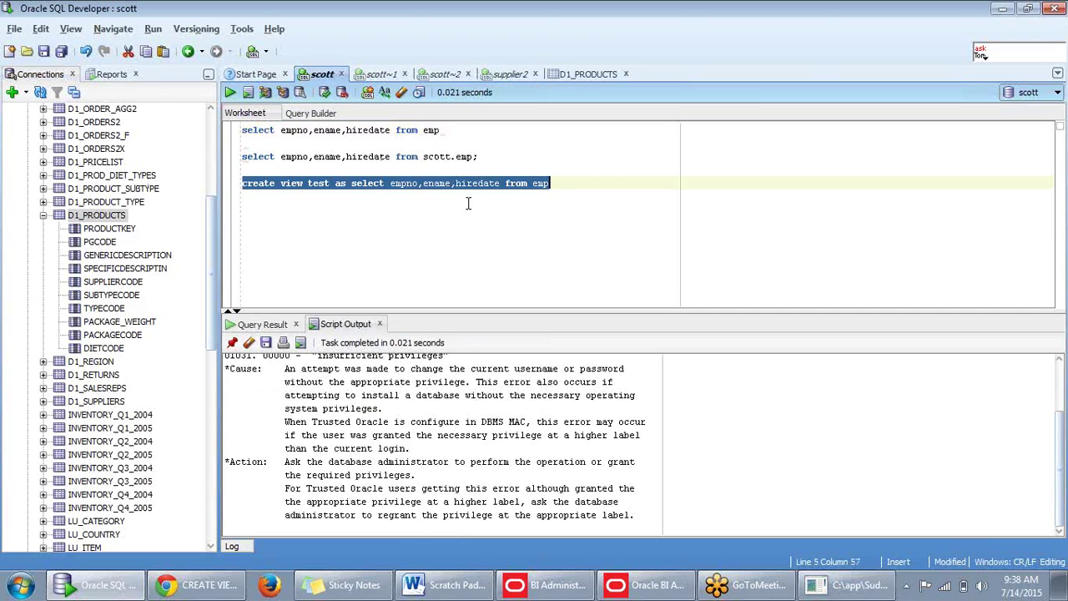
click(437, 224)
Wrap the view's query in parentheses, rerun it, and show the D1_PRODUCTS data.
click(351, 184)
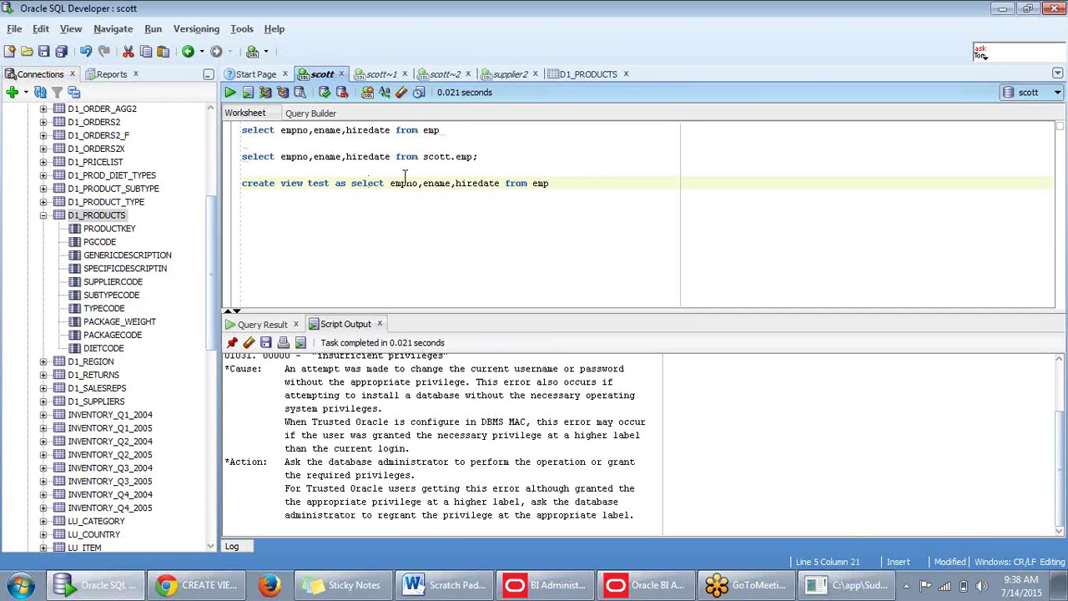
text(()
click(589, 186)
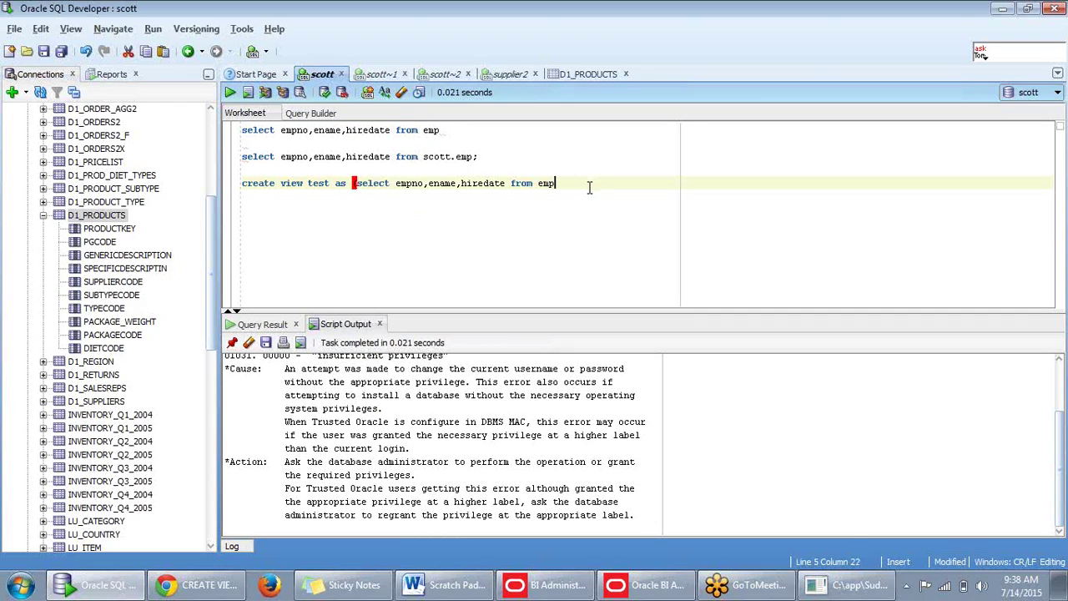
text())
triple_click(414, 183)
key(ctrl+Return)
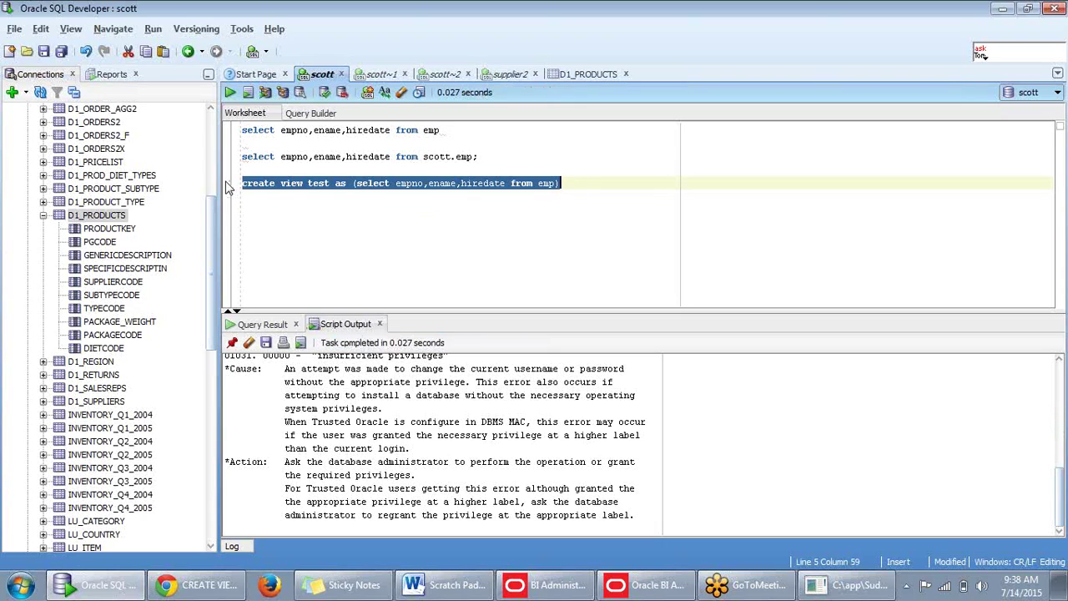
click(389, 198)
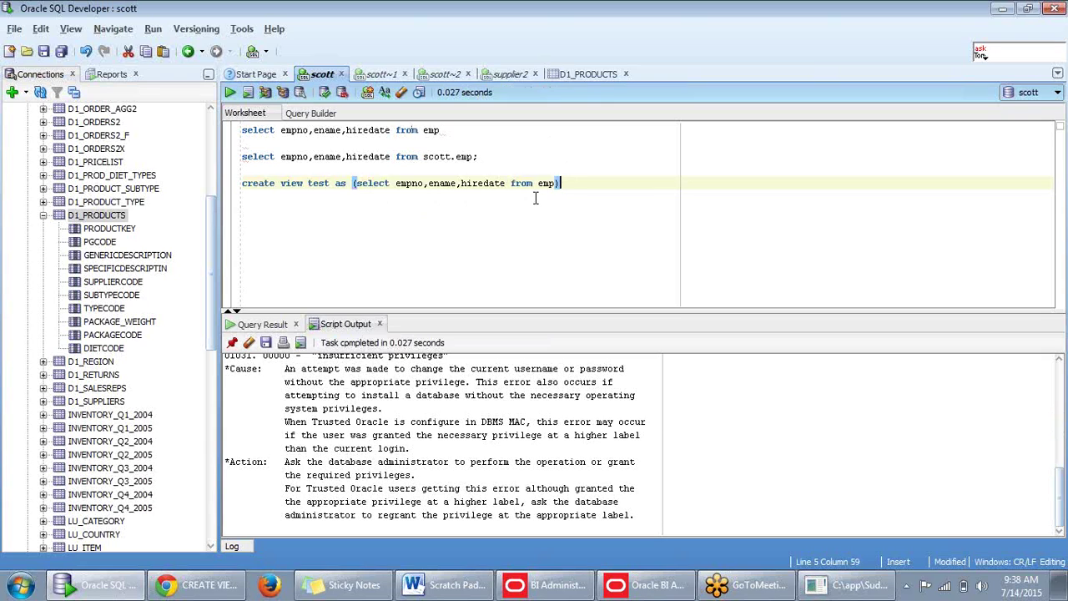
click(583, 77)
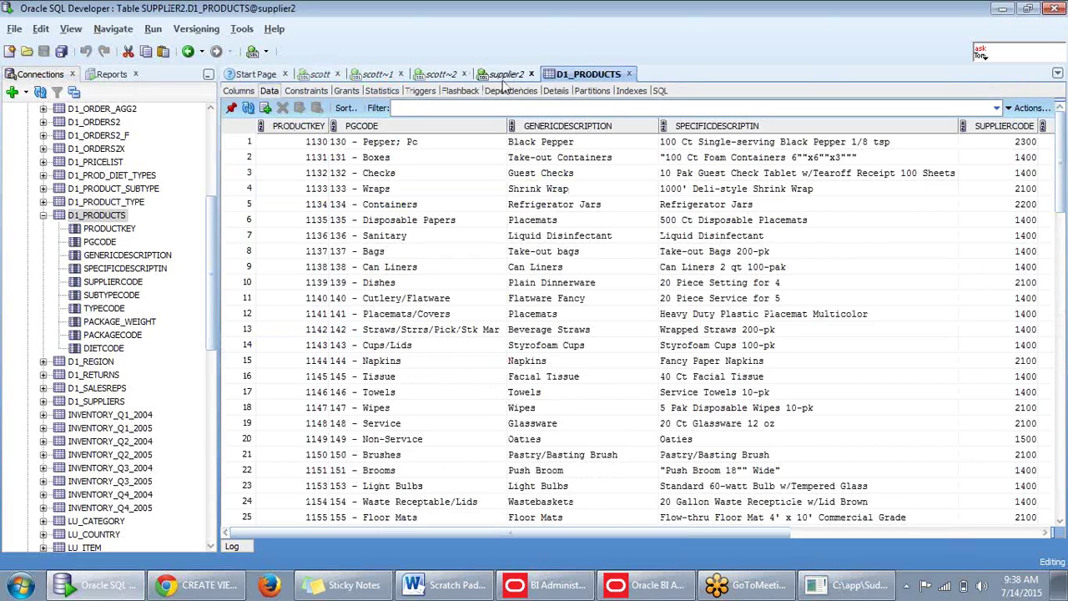
Complete line 4 as 'select * from d1_products' in supplier2 and run it, fetching 50 rows.
click(507, 77)
click(361, 170)
text(1)
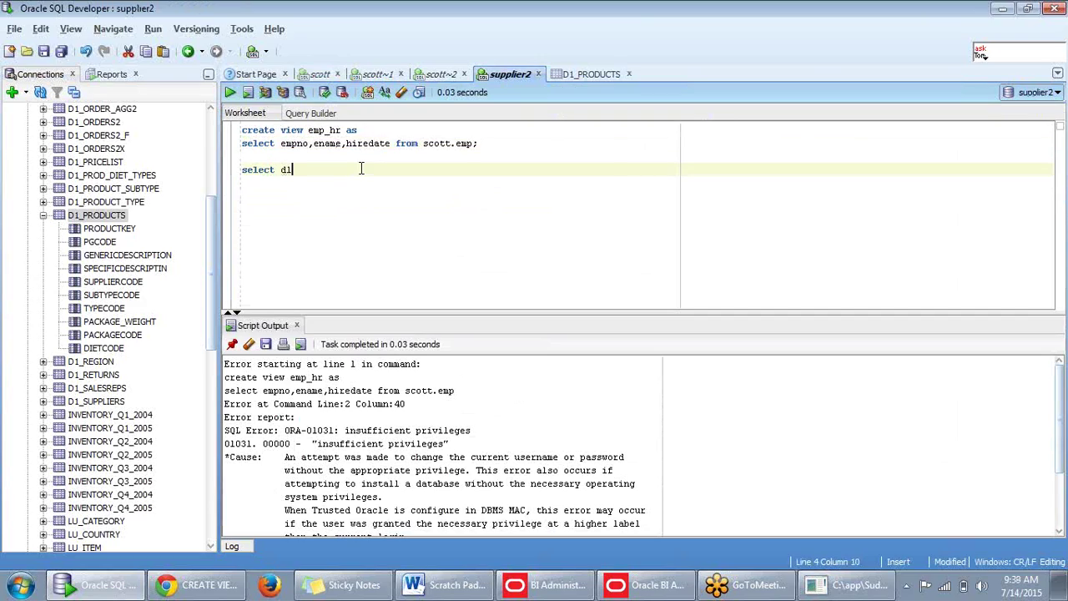
text(_prodict)
key(BackSpace)
key(BackSpace)
key(BackSpace)
text(uc)
click(279, 170)
text(* from)
key(Escape)
drag(386, 171, 225, 179)
key(ctrl+Return)
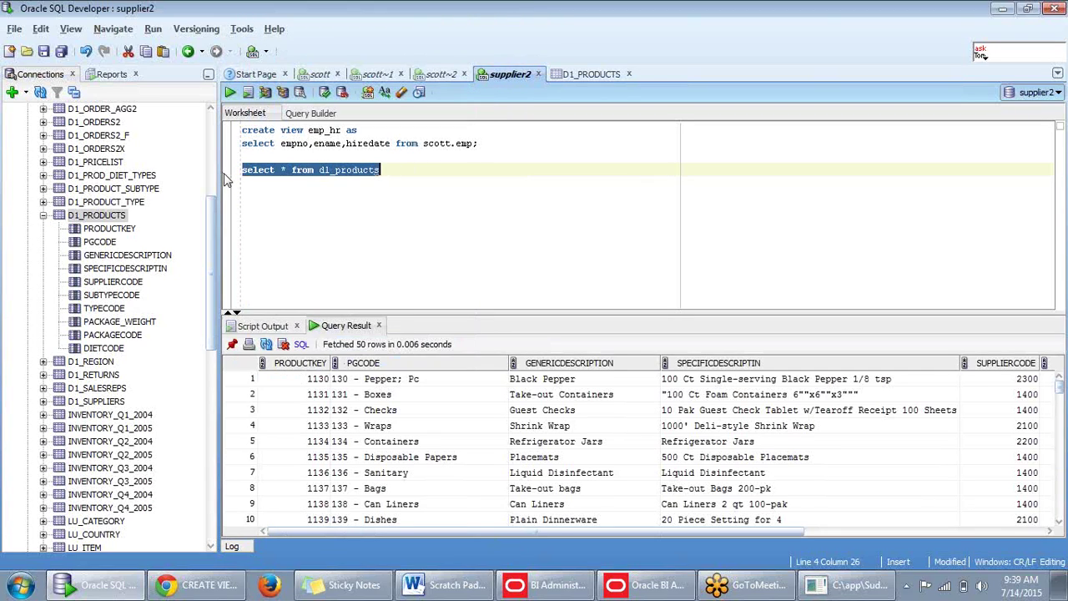
click(415, 170)
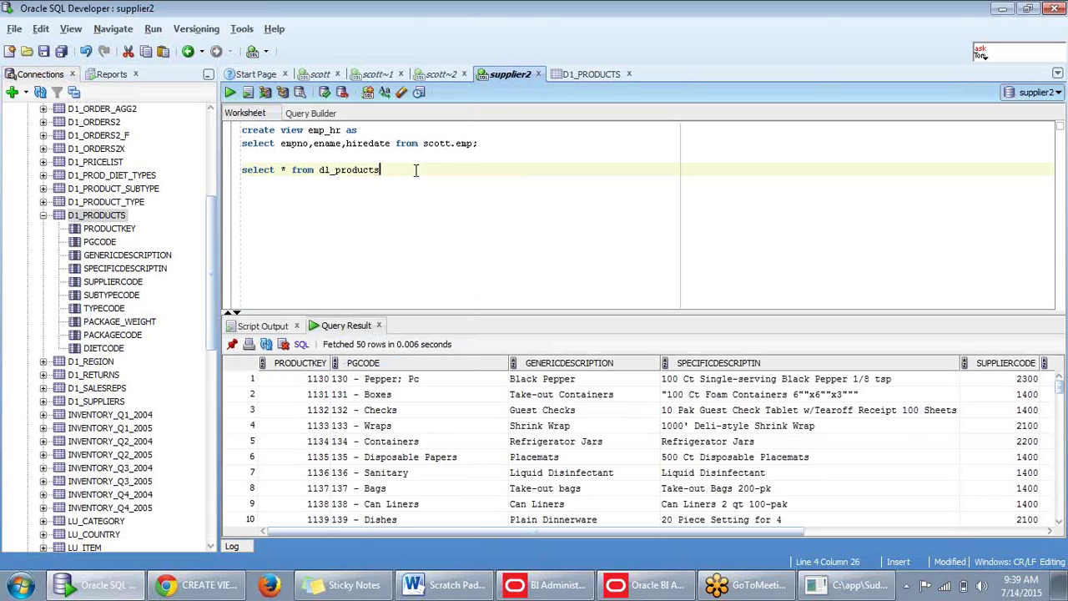
key(Return)
key(Return)
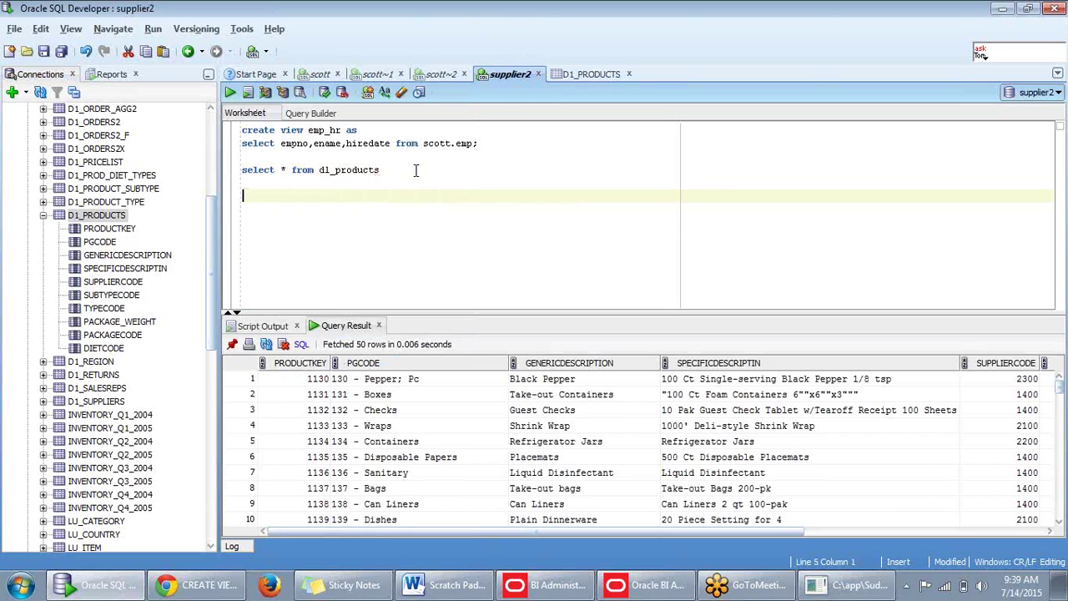
Build 'select PRODUCTKEY,GENERICDESCRIPTION' by dragging both columns from the Connections tree.
text(select)
drag(116, 237, 291, 197)
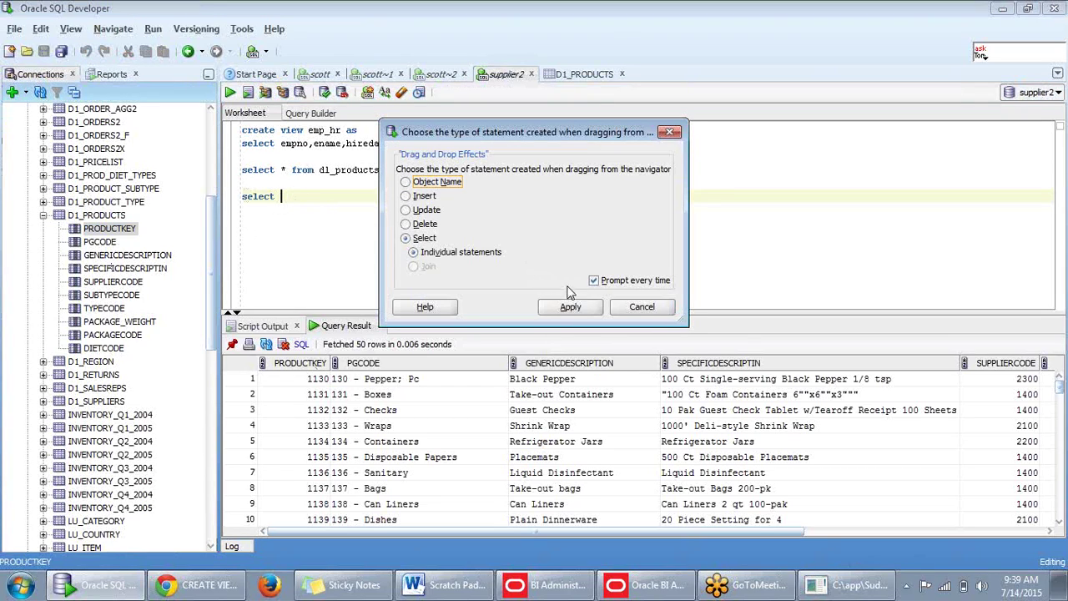
click(406, 182)
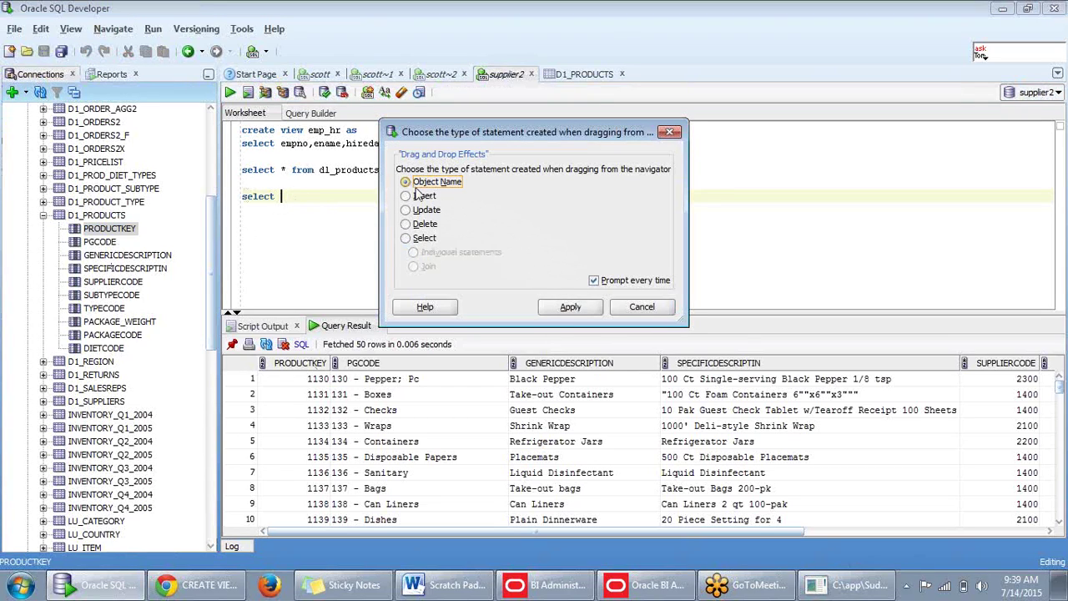
click(553, 307)
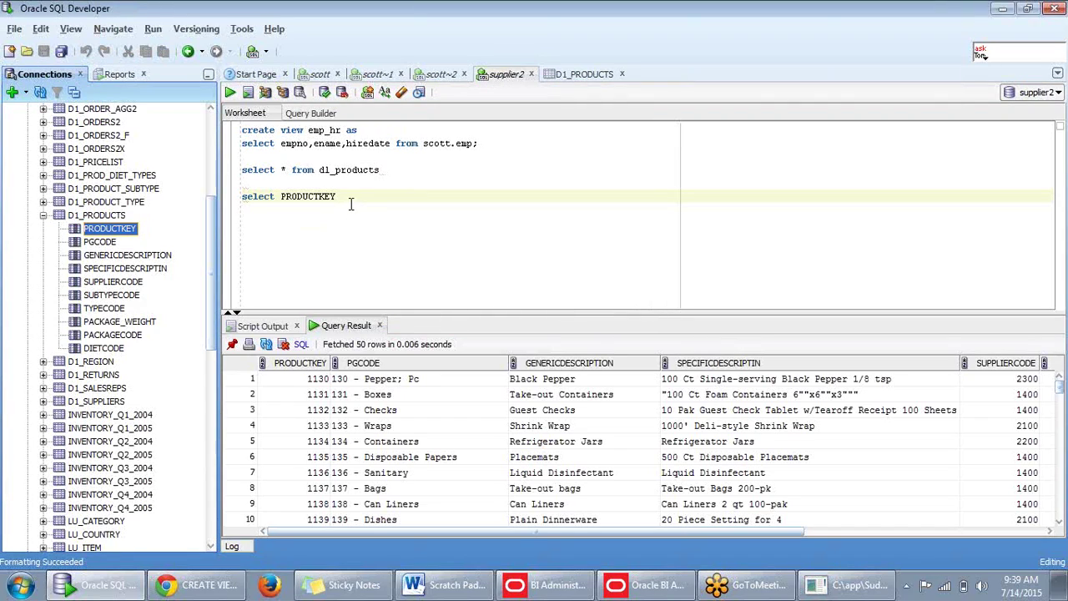
text(,)
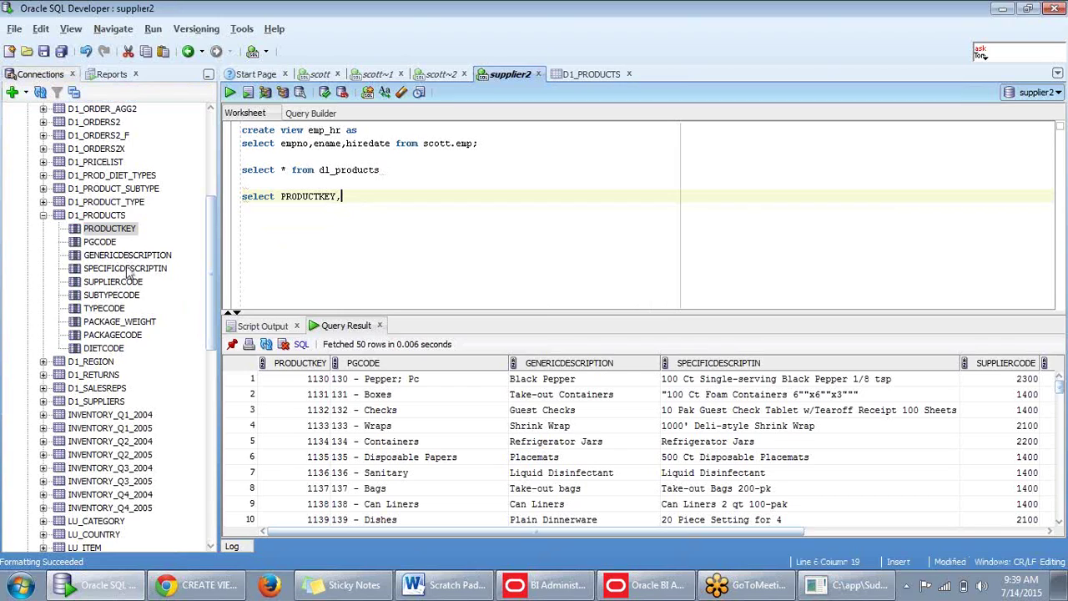
drag(129, 255, 380, 207)
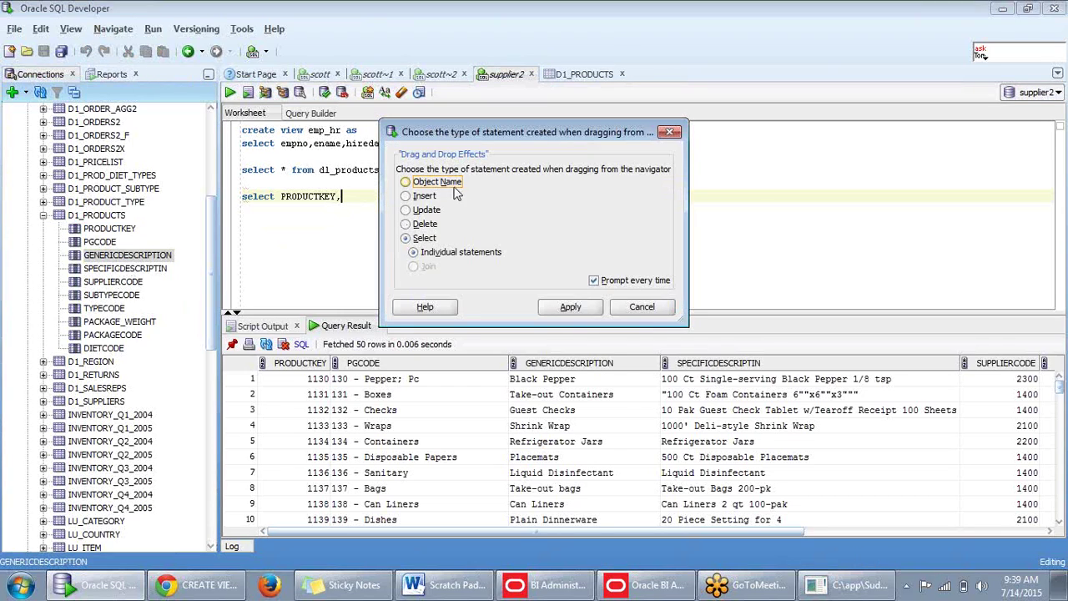
click(570, 308)
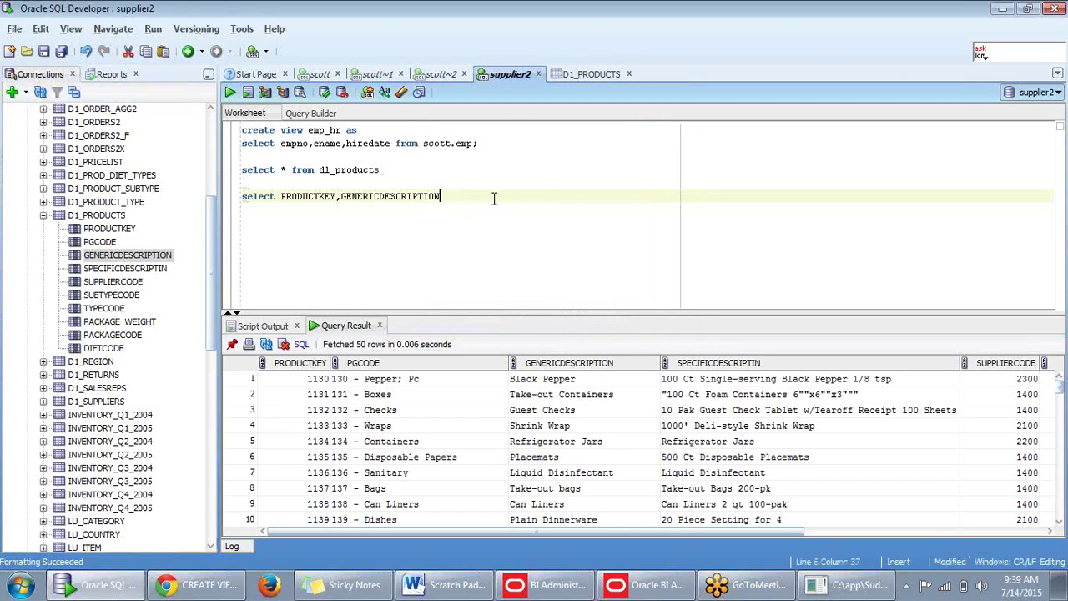
Add 'from d1_products' to the query and run it.
text(from)
double_click(383, 172)
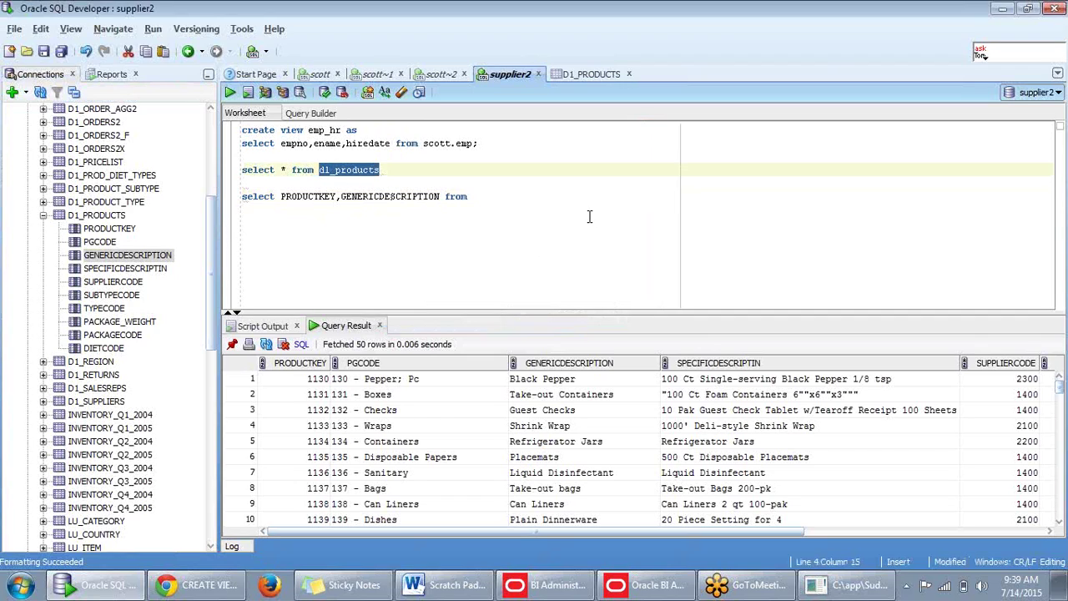
click(517, 198)
key(ctrl+v)
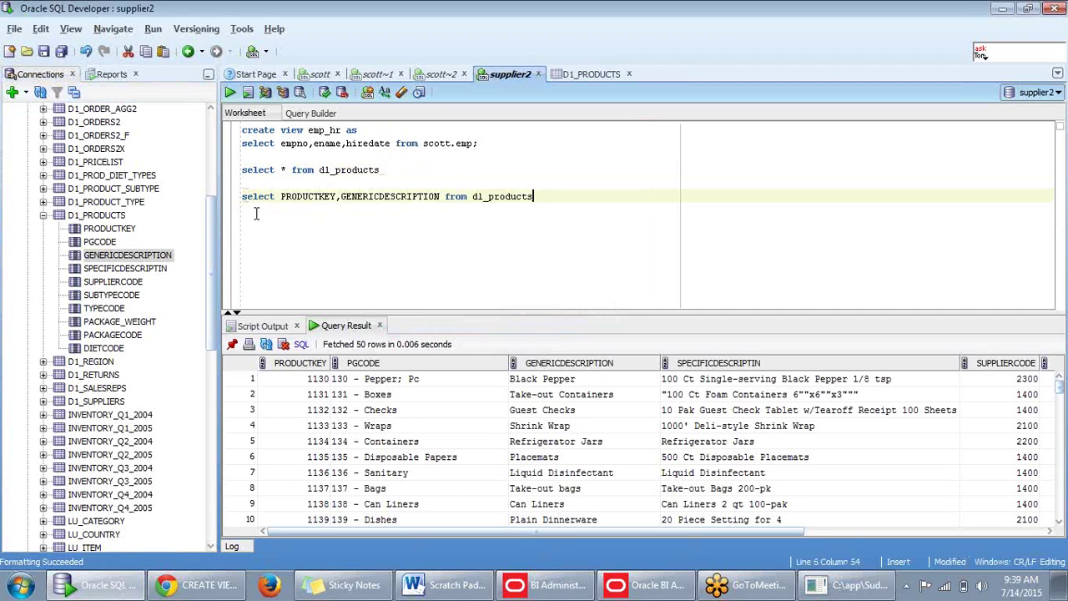
triple_click(238, 196)
key(ctrl+Return)
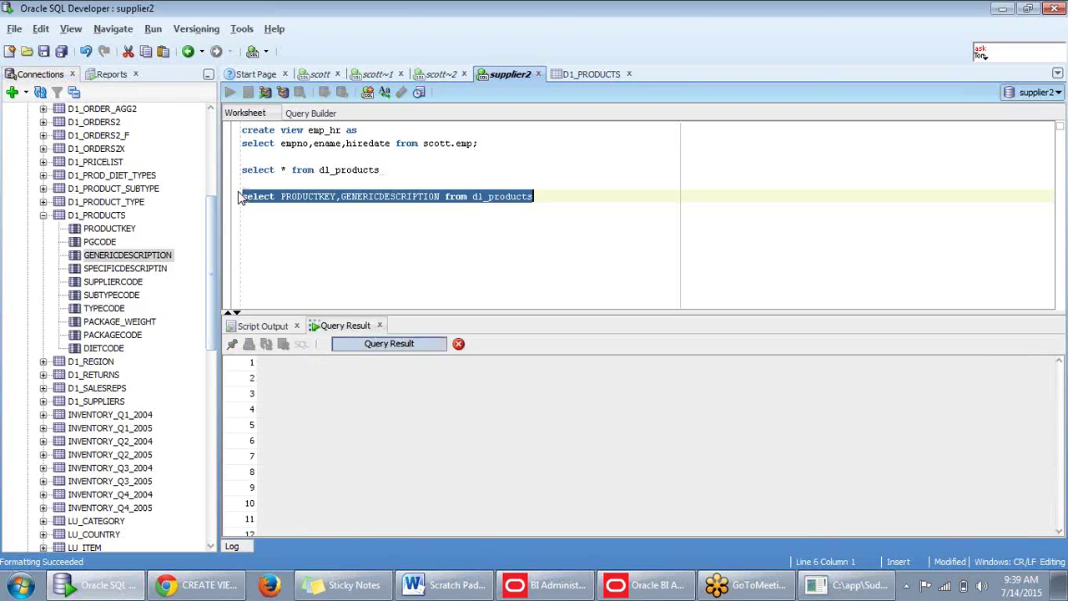
key(End)
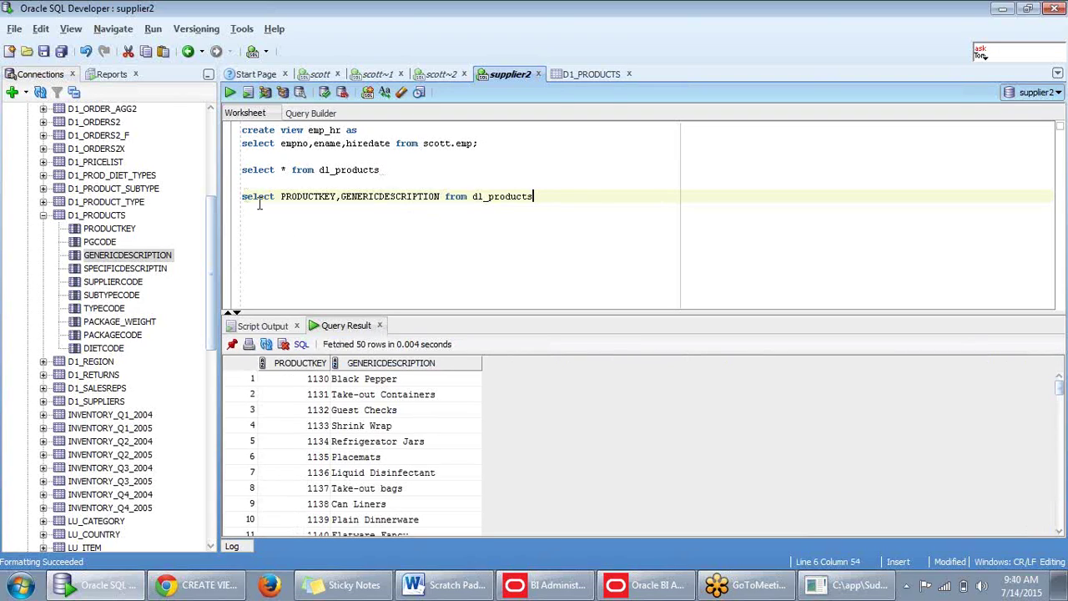
Prefix the two-column query with 'create view test1 as' and run it, getting view TEST1 created.
click(243, 196)
text(creat)
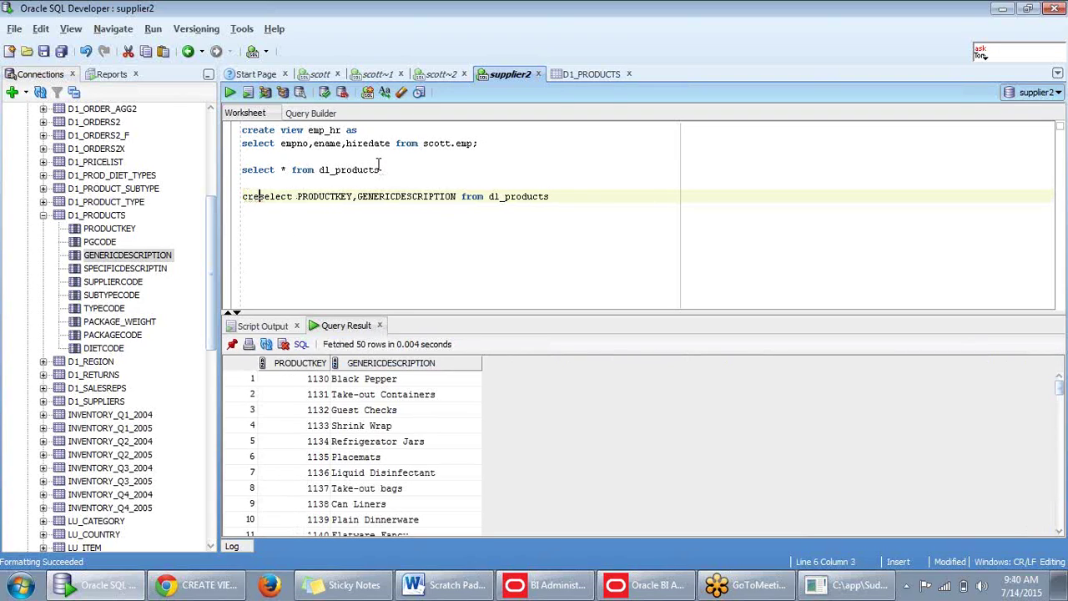
text(e view)
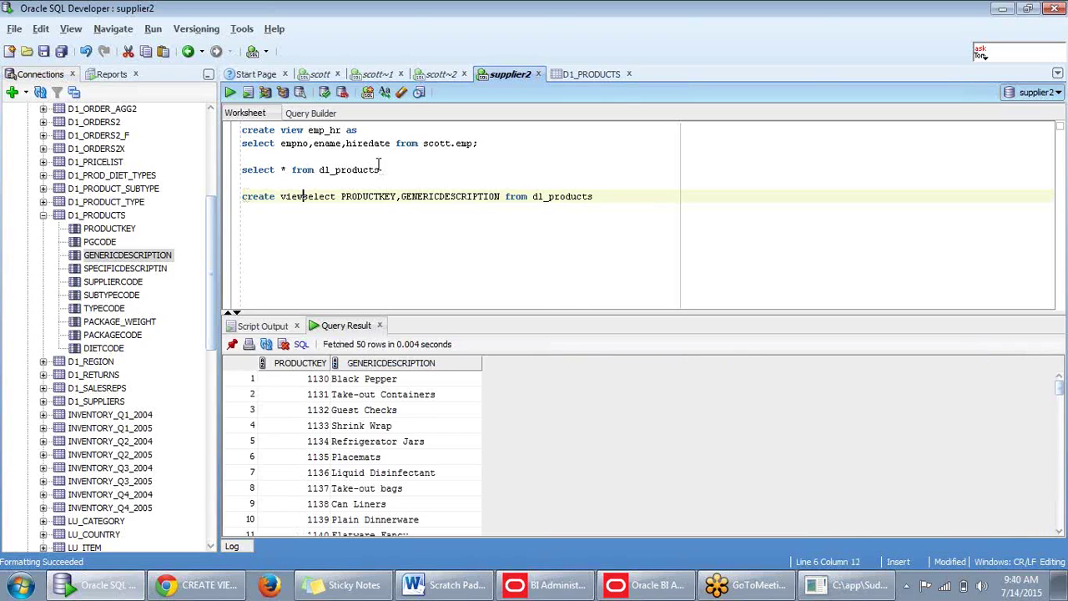
text( as)
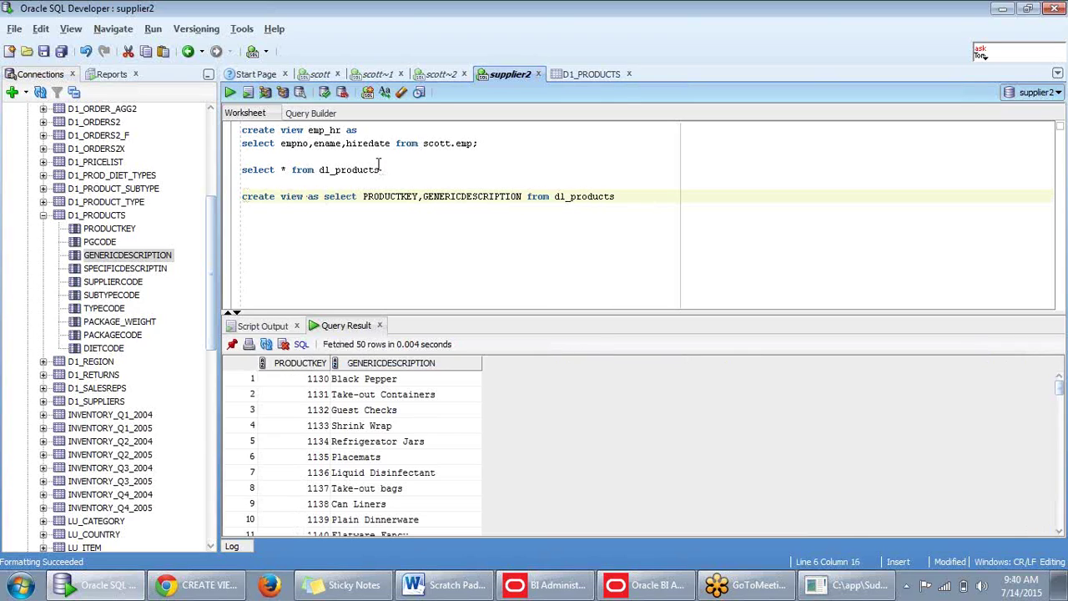
click(636, 204)
click(307, 197)
text(test1)
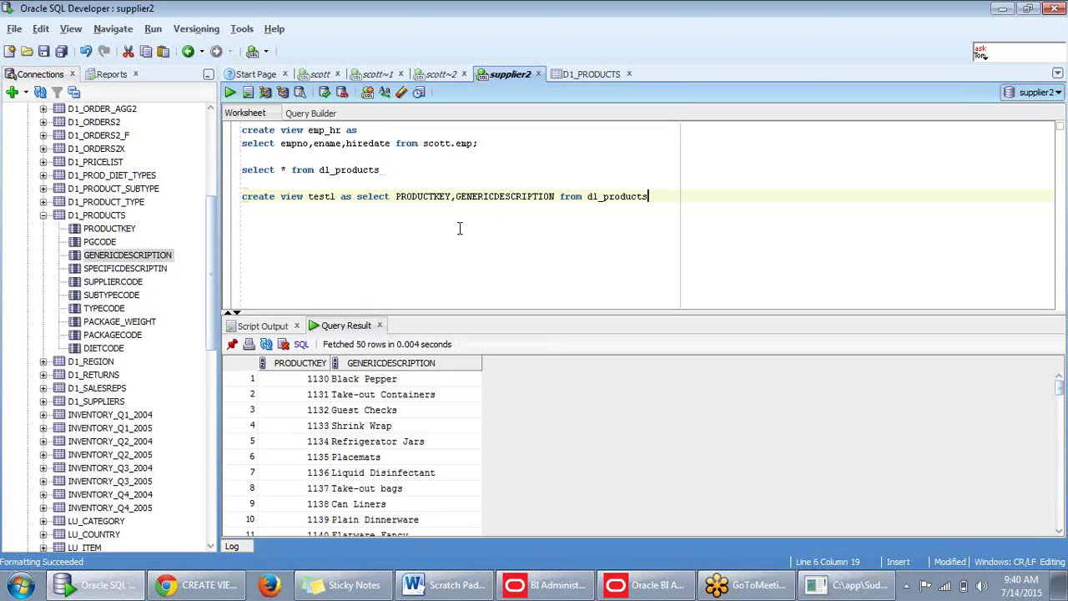
key(shift+Home)
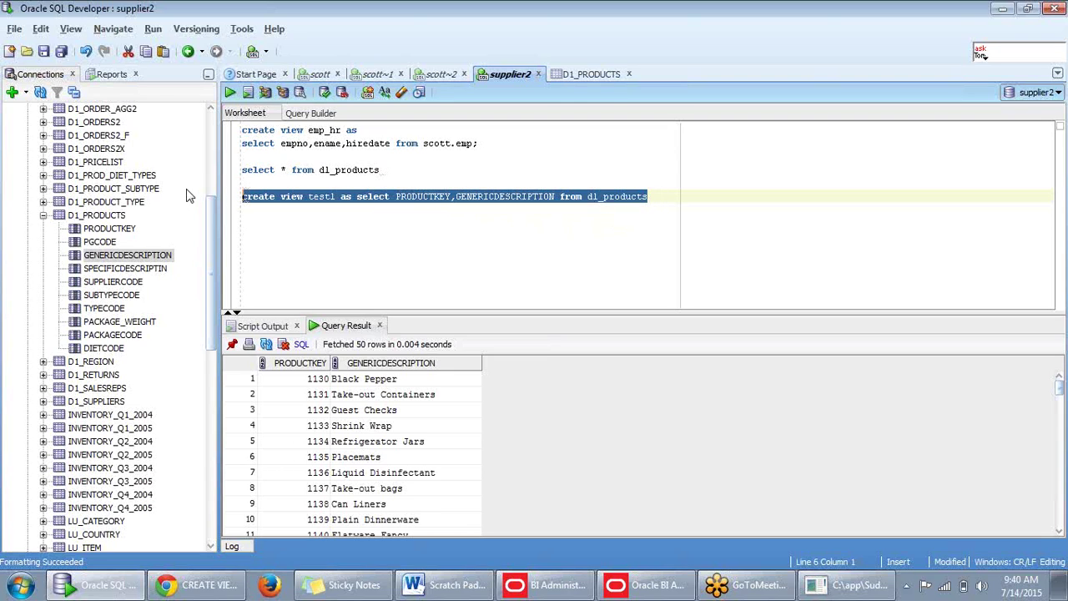
key(F5)
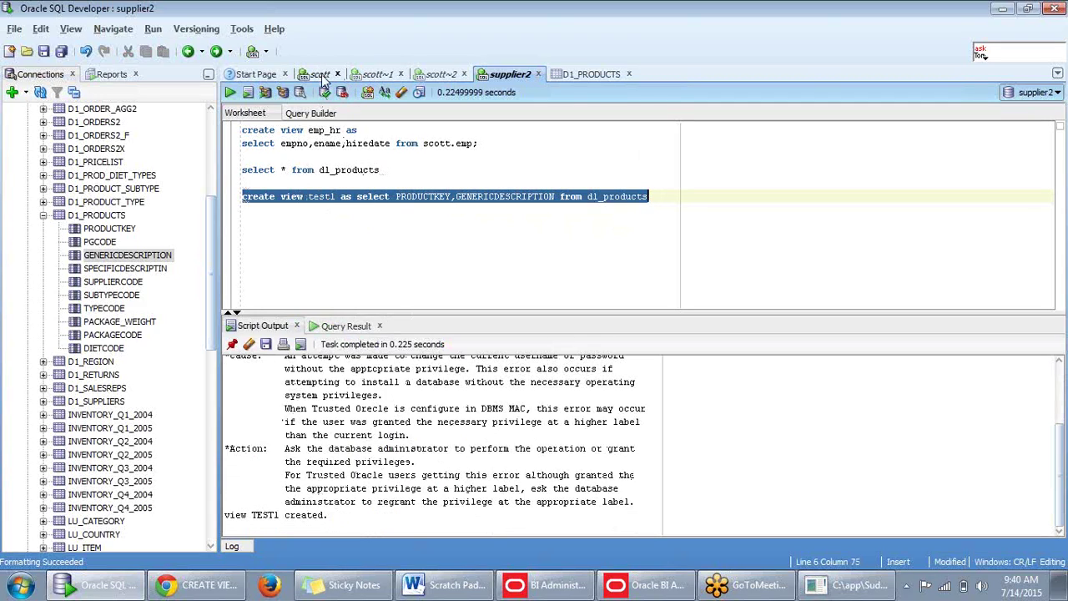
drag(324, 517, 216, 515)
click(328, 522)
click(682, 209)
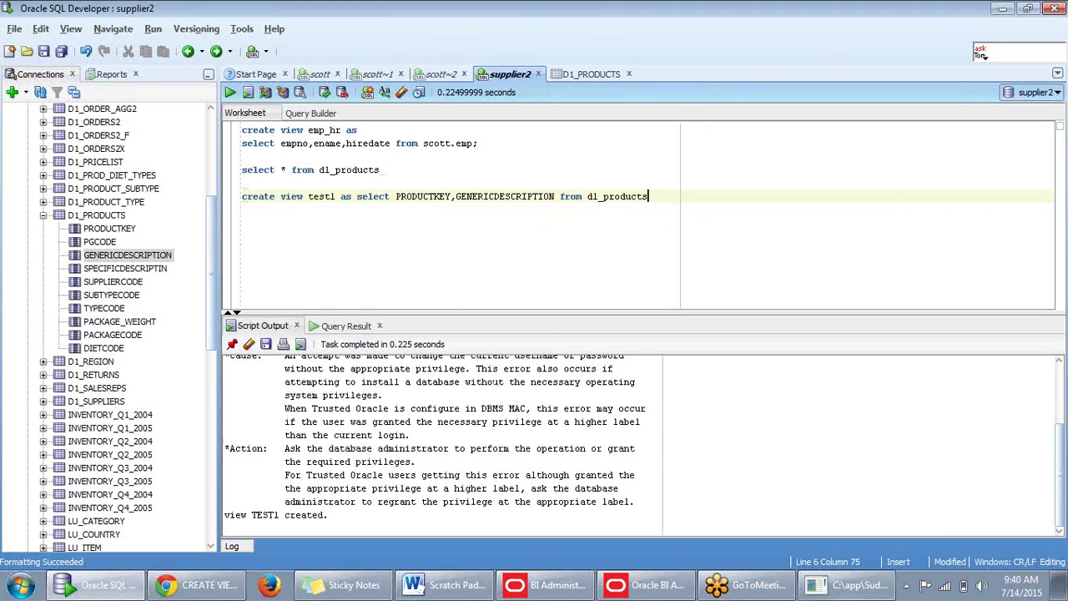
Add and run 'select * from test1', fetching 50 PRODUCTKEY and GENERICDESCRIPTION rows.
click(845, 593)
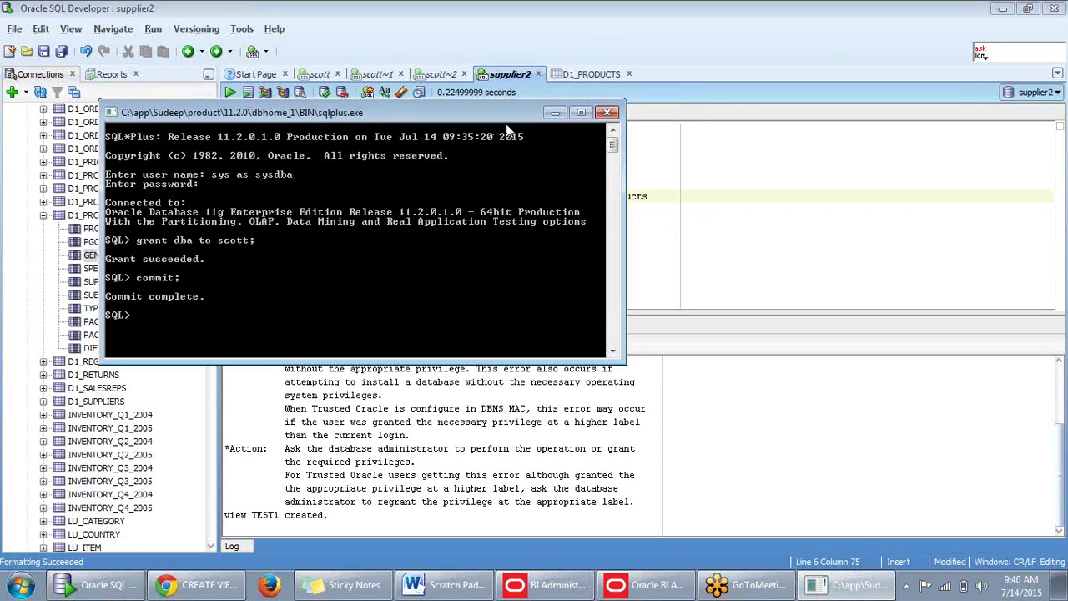
click(556, 114)
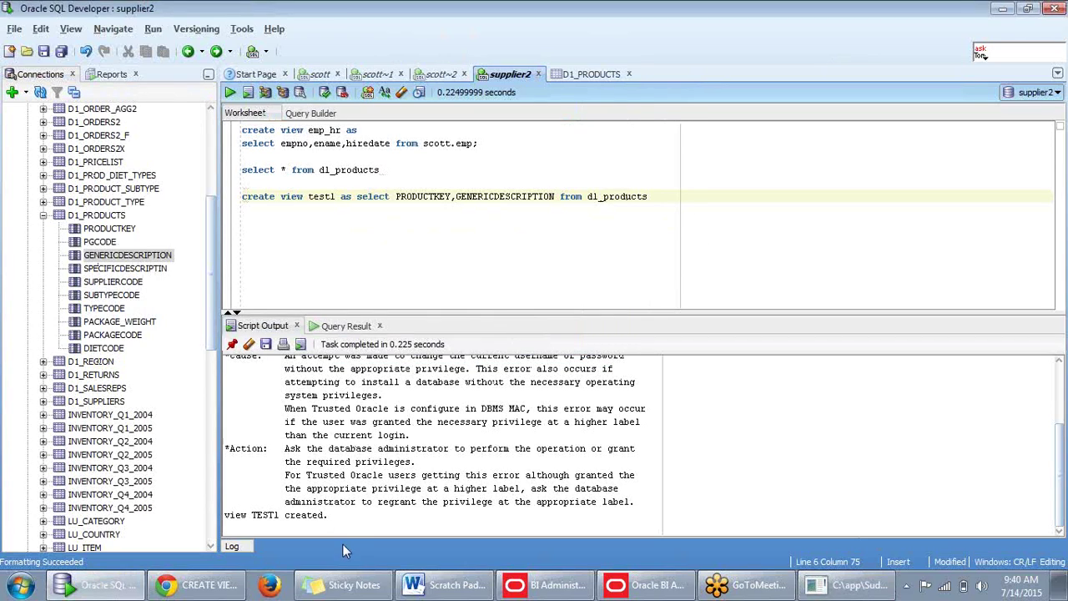
drag(331, 517, 224, 515)
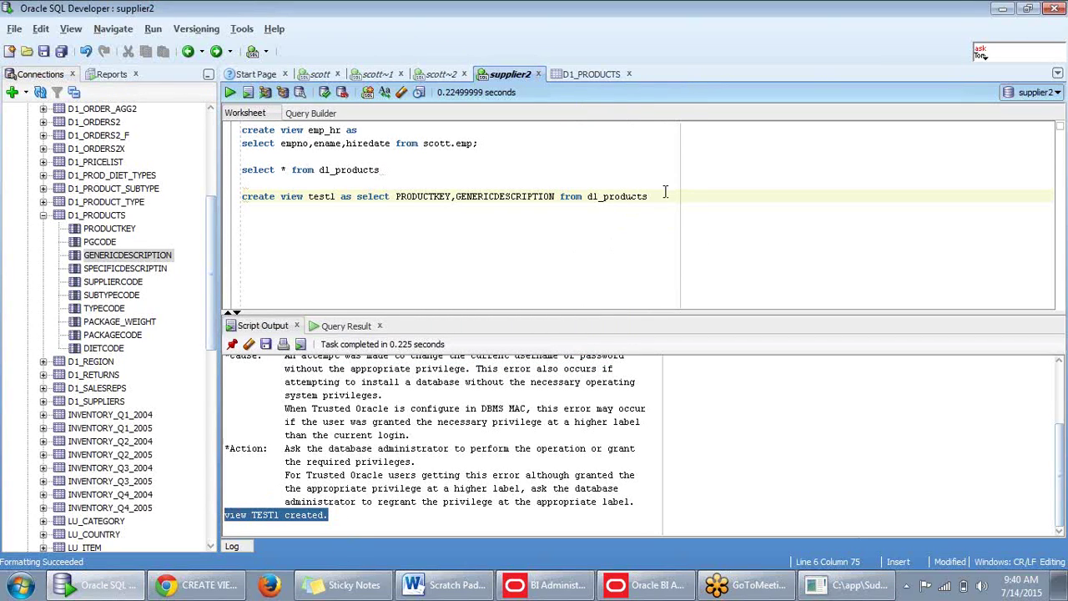
key(Return)
key(Return)
text(sele)
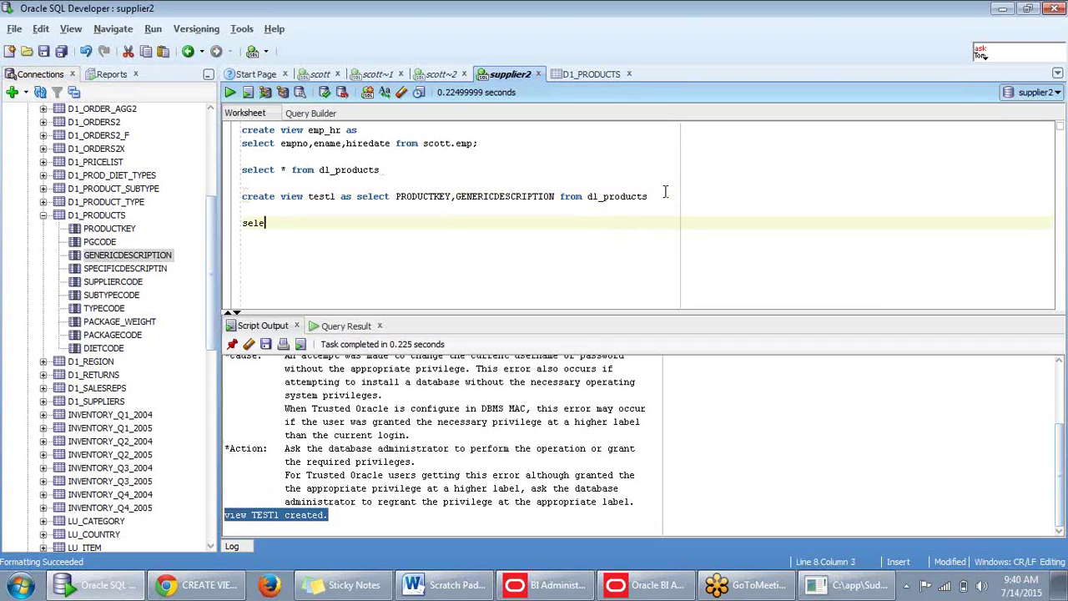
text(ct )
text(test1)
key(Left)
key(Left)
key(Left)
text(* from)
key(Delete)
key(End)
drag(348, 223, 242, 227)
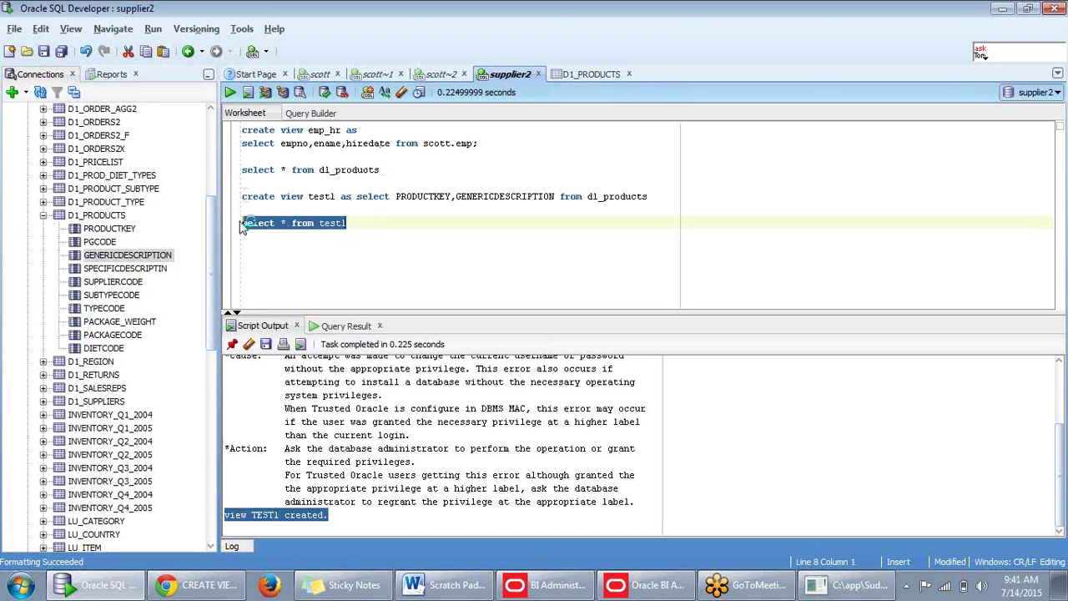
key(ctrl+Return)
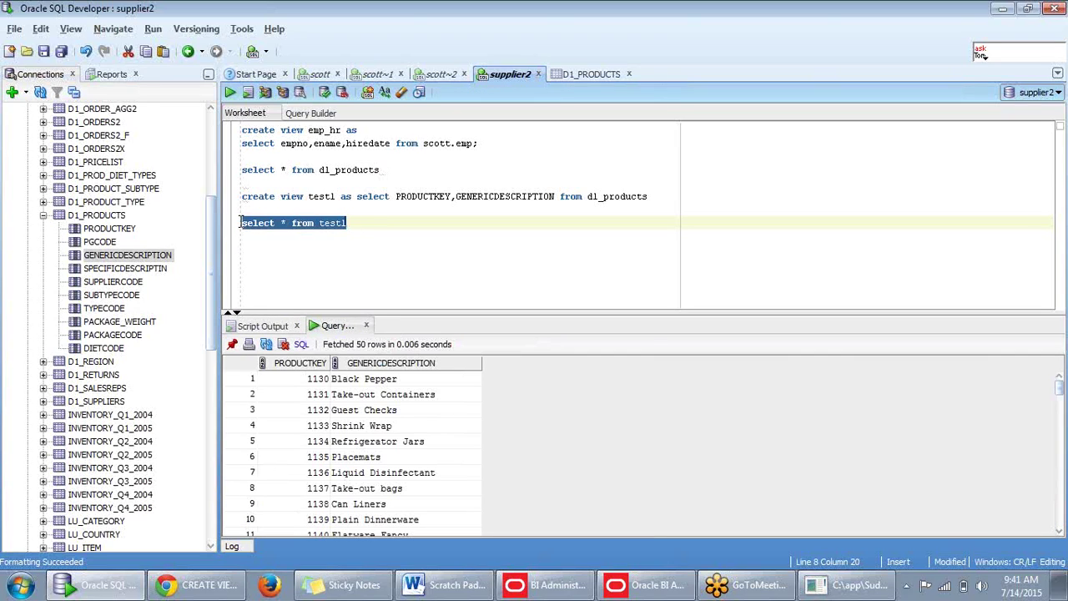
click(372, 229)
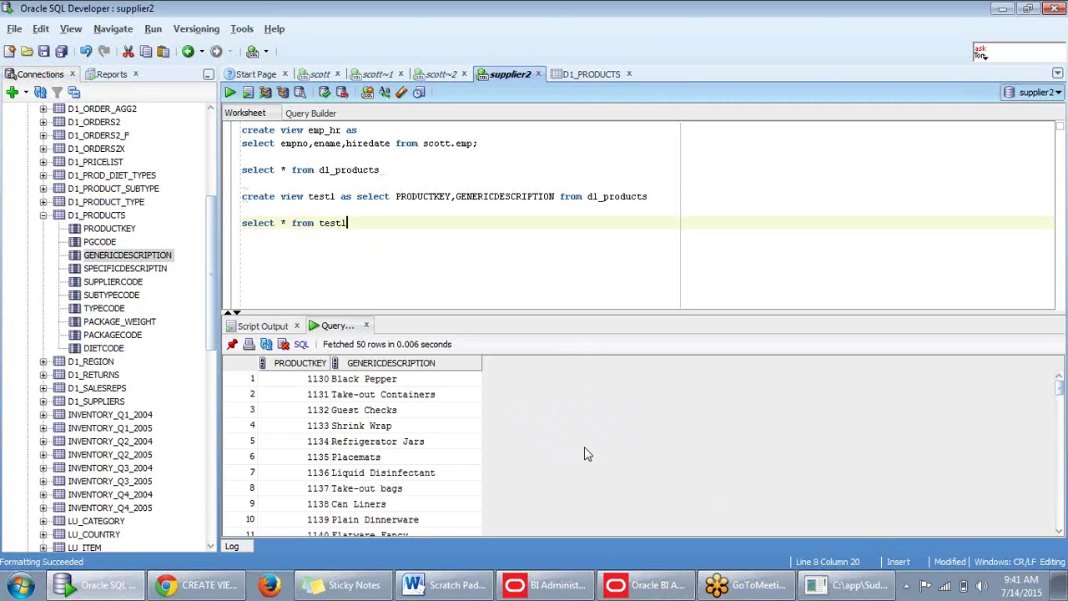
Copy the SELECT clause of the create view test1 line in SQL Developer, then return to the Admin Tool.
click(656, 588)
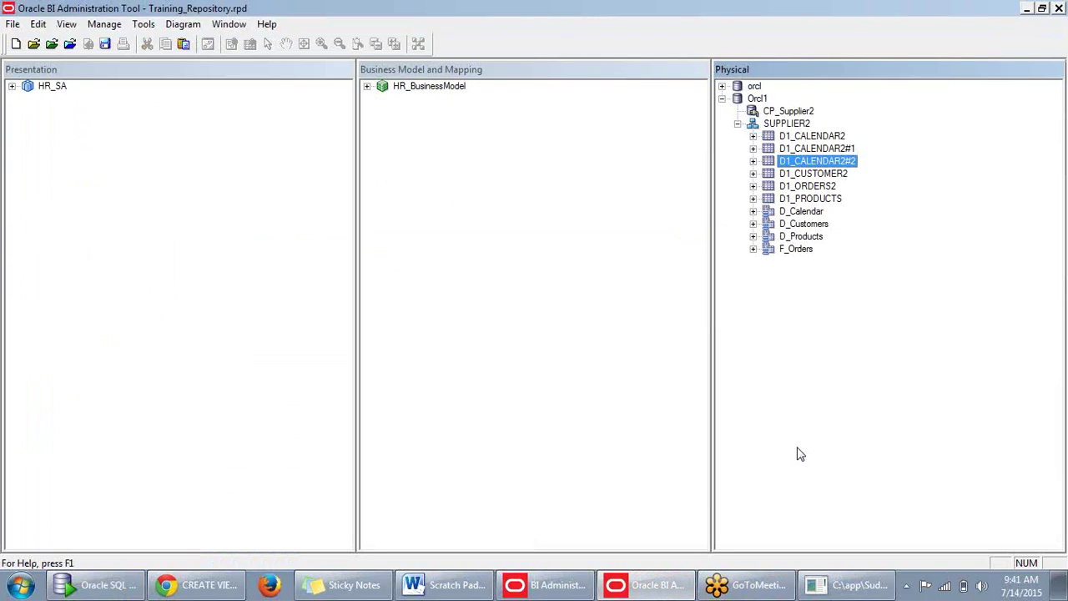
click(785, 434)
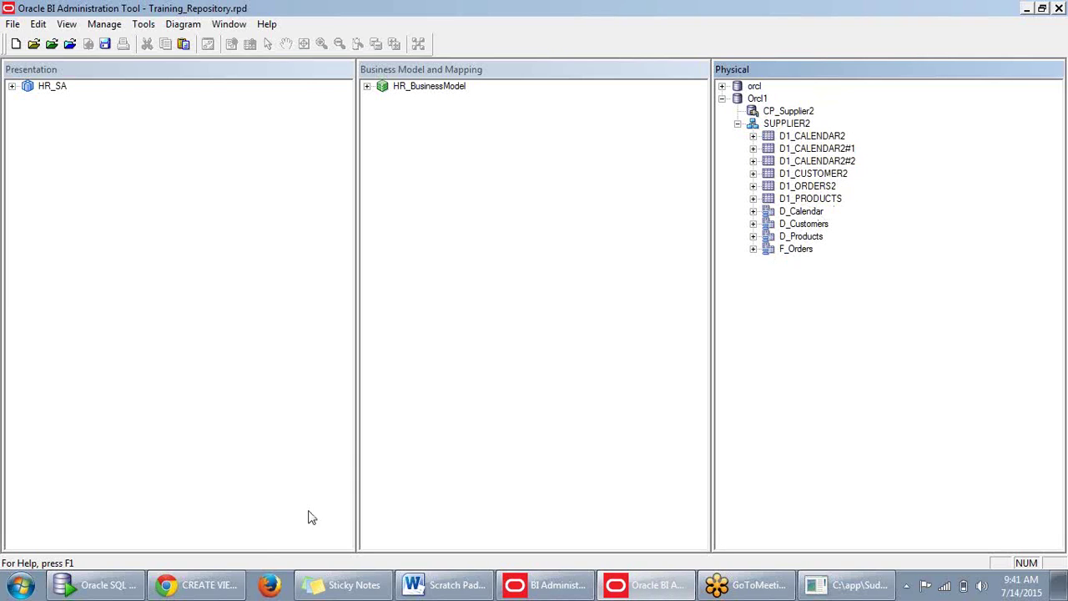
mouse_move(212, 590)
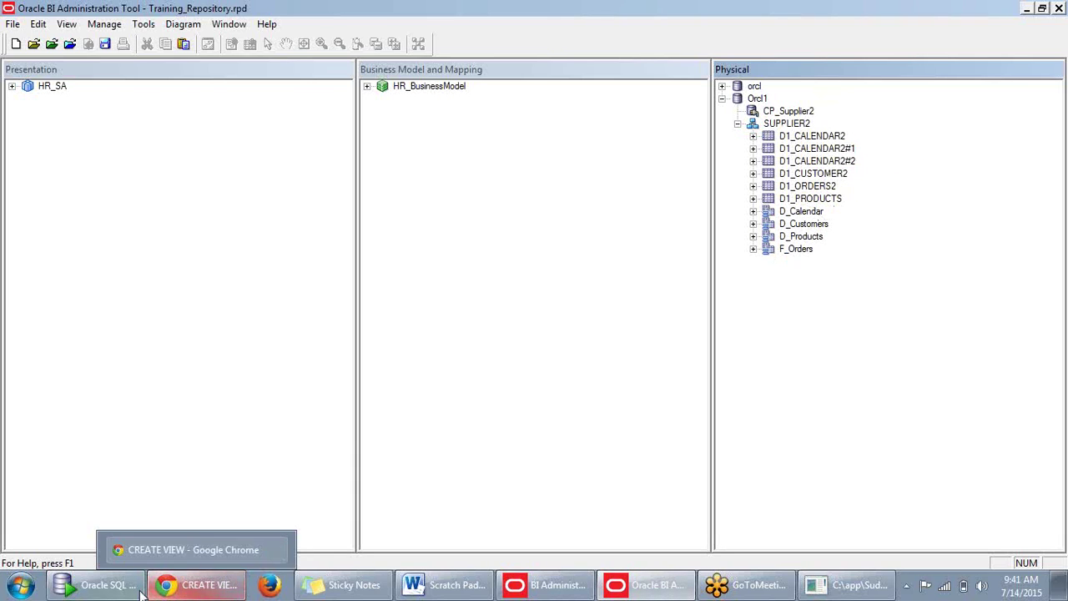
click(99, 585)
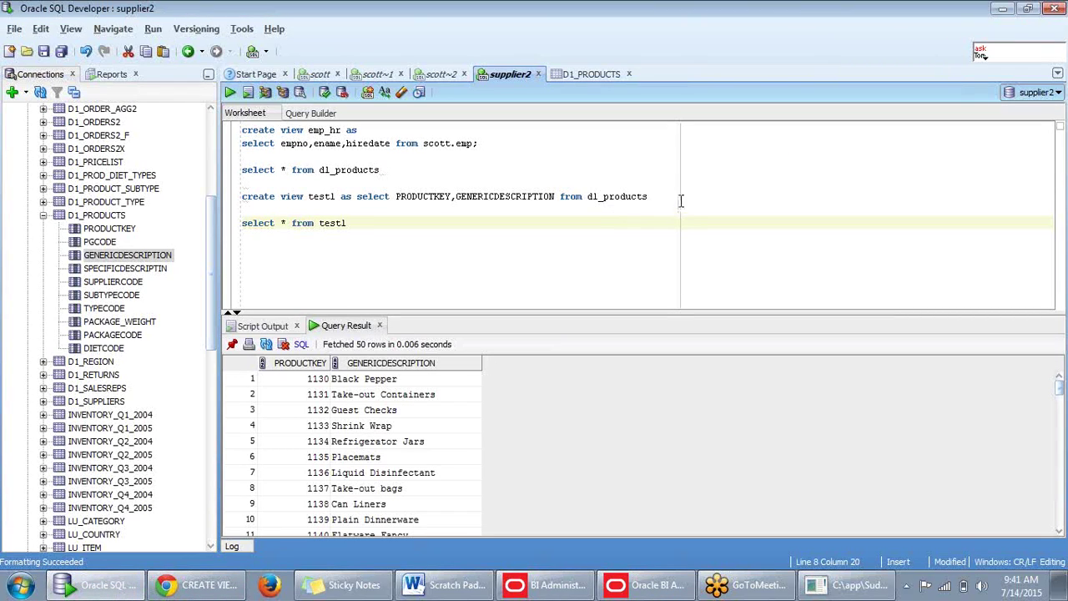
drag(653, 196, 359, 198)
key(ctrl+c)
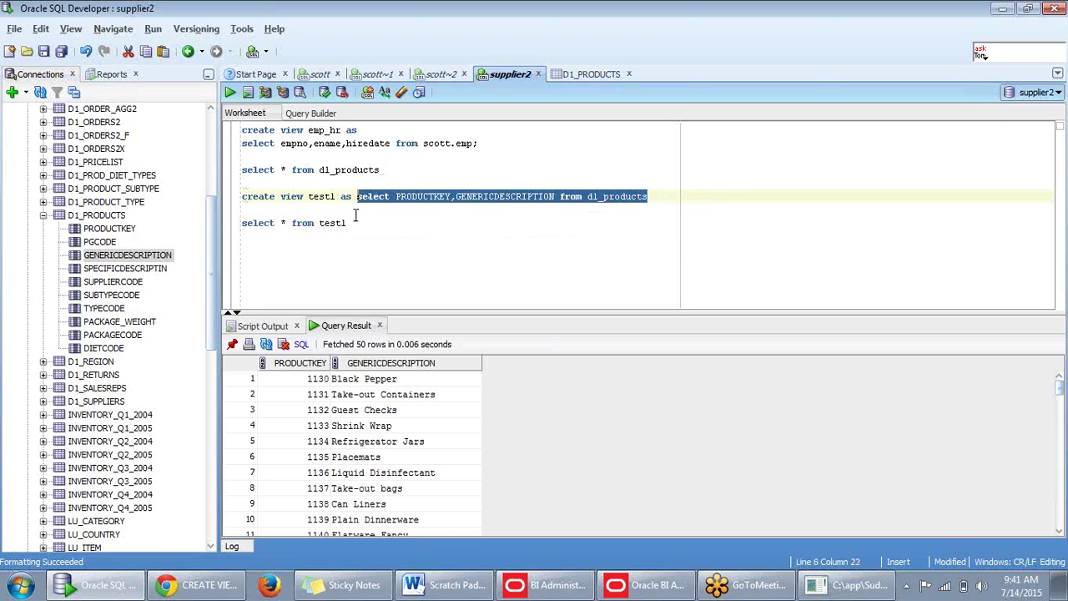
click(1002, 11)
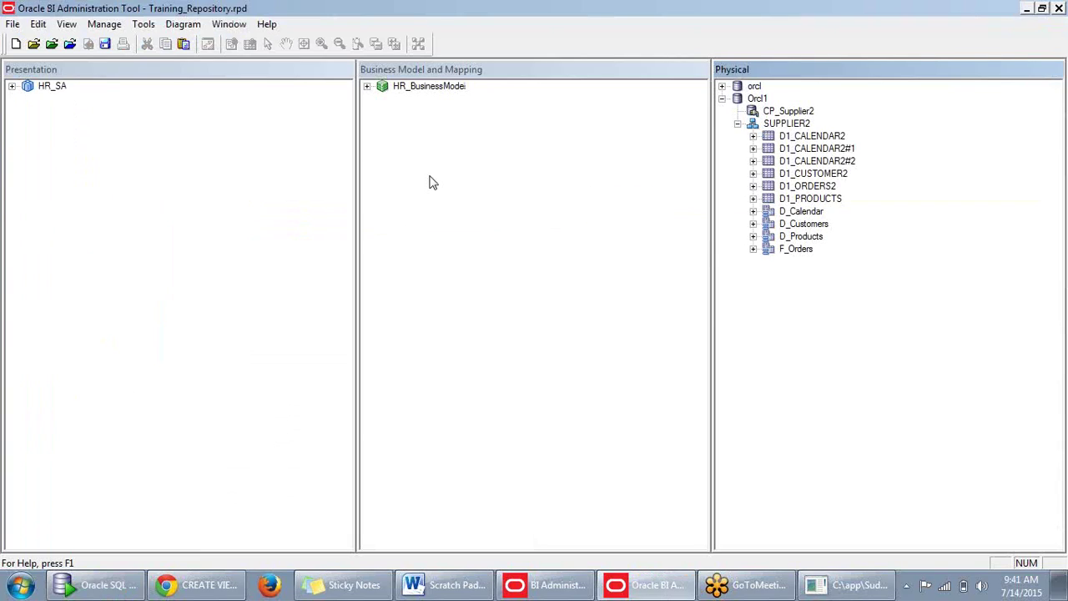
Create a Select-type physical table under SUPPLIER2 using the pasted PRODUCTKEY, GENERICDESCRIPTION query.
right_click(797, 123)
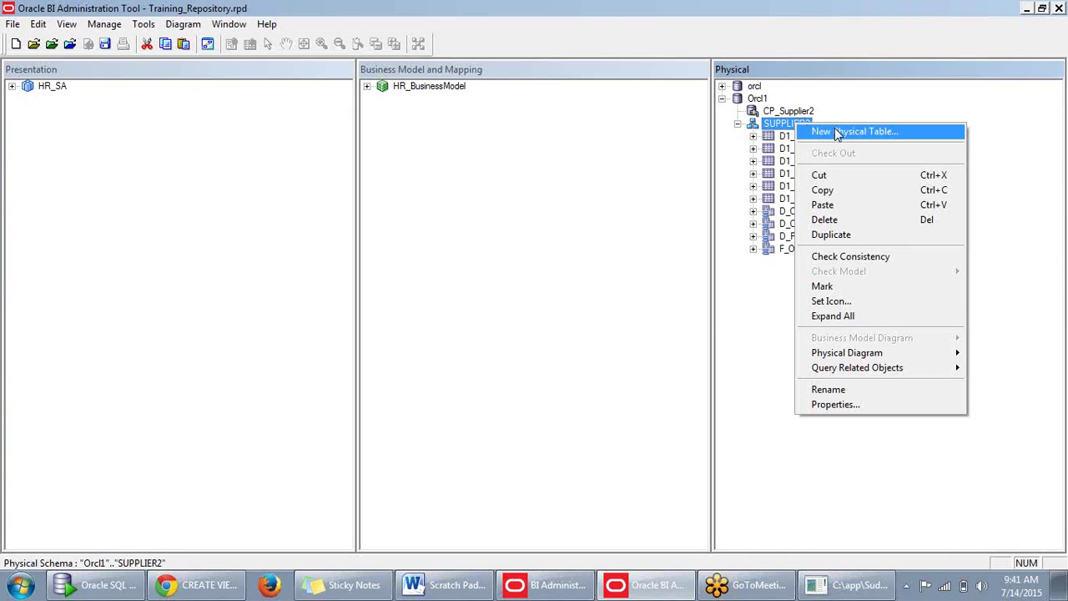
click(835, 131)
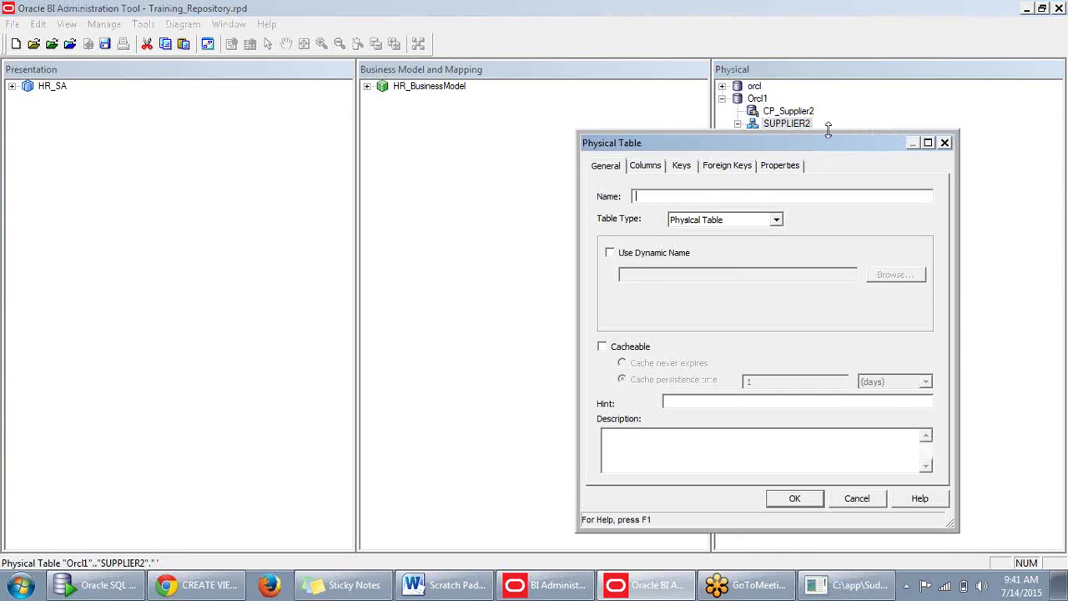
drag(827, 144, 645, 104)
click(596, 180)
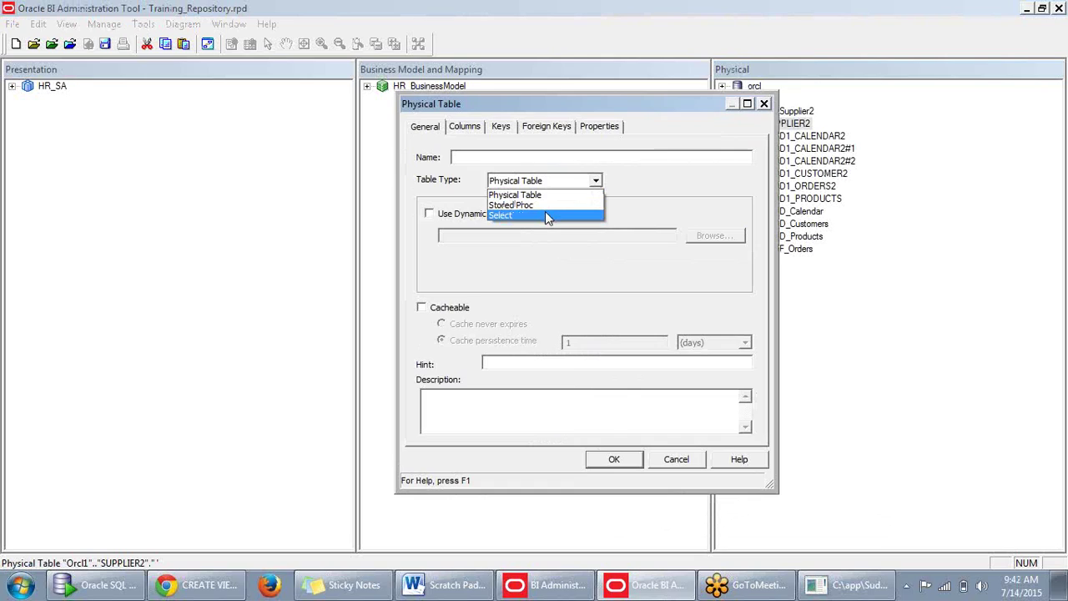
click(544, 215)
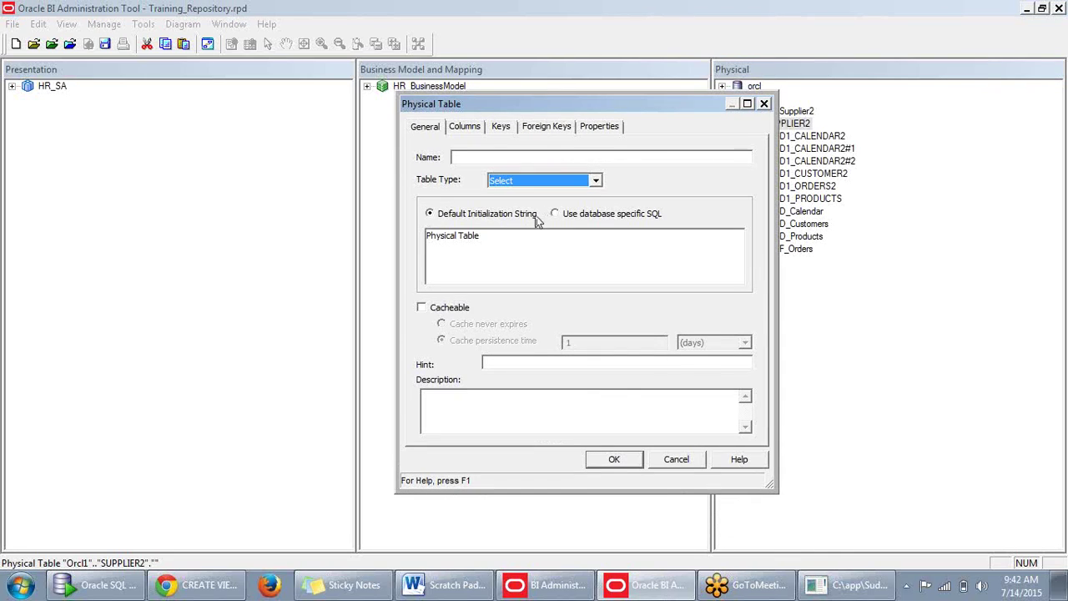
click(505, 244)
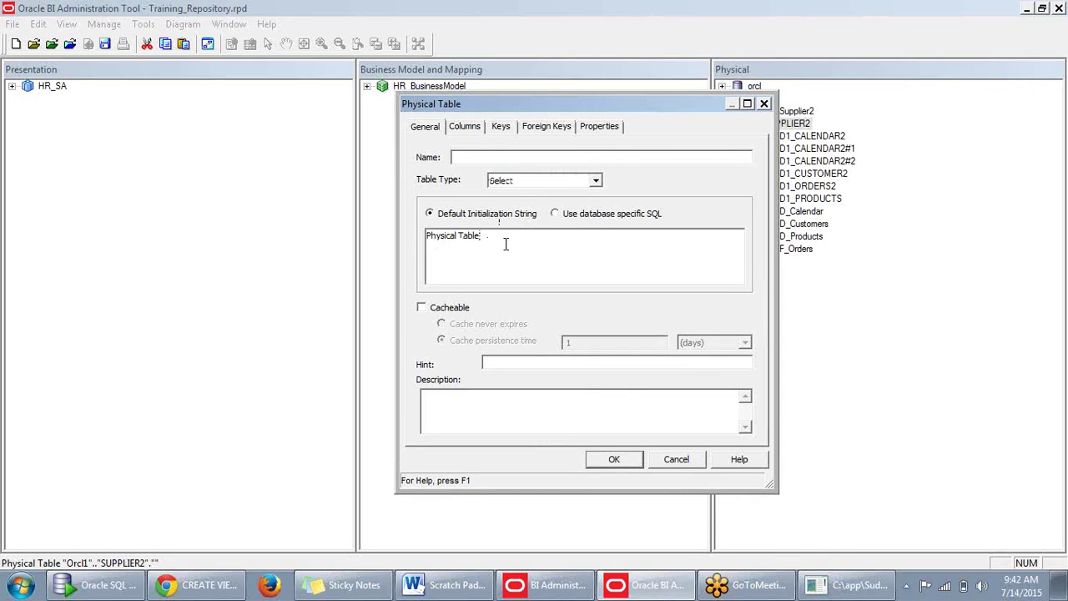
key(ctrl+a)
key(BackSpace)
key(ctrl+v)
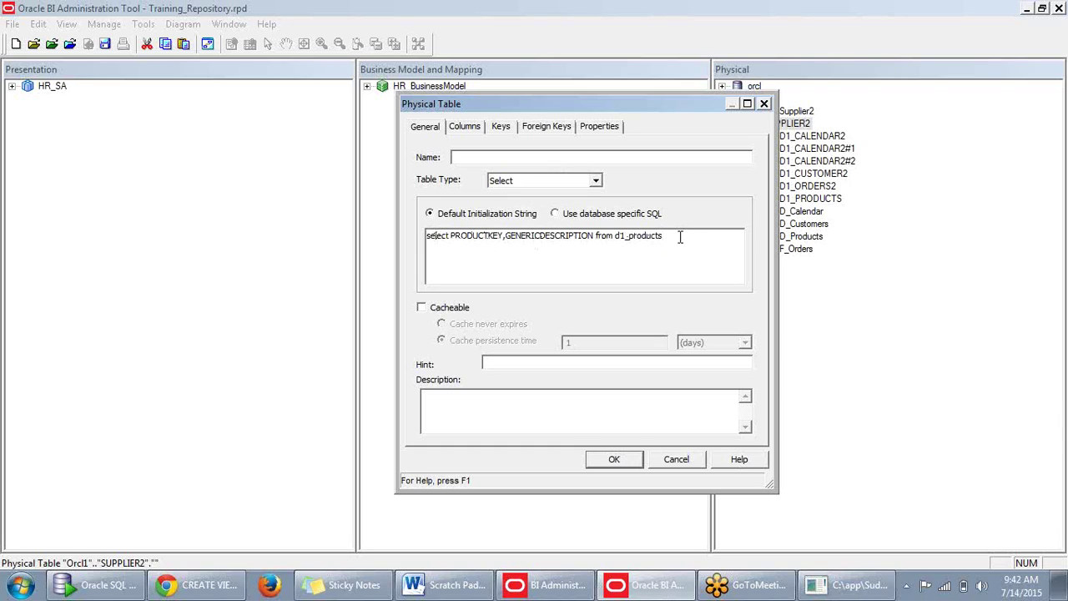
Name the new table Test_view and save it.
click(482, 159)
text(T)
key(BackSpace)
key(BackSpace)
key(BackSpace)
text(est_view)
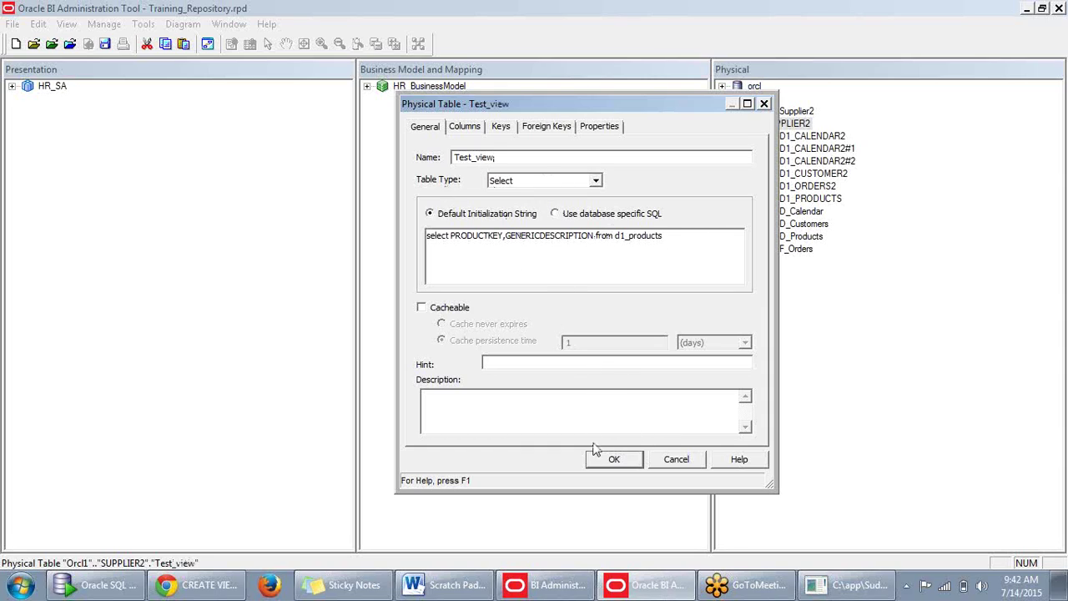
click(624, 461)
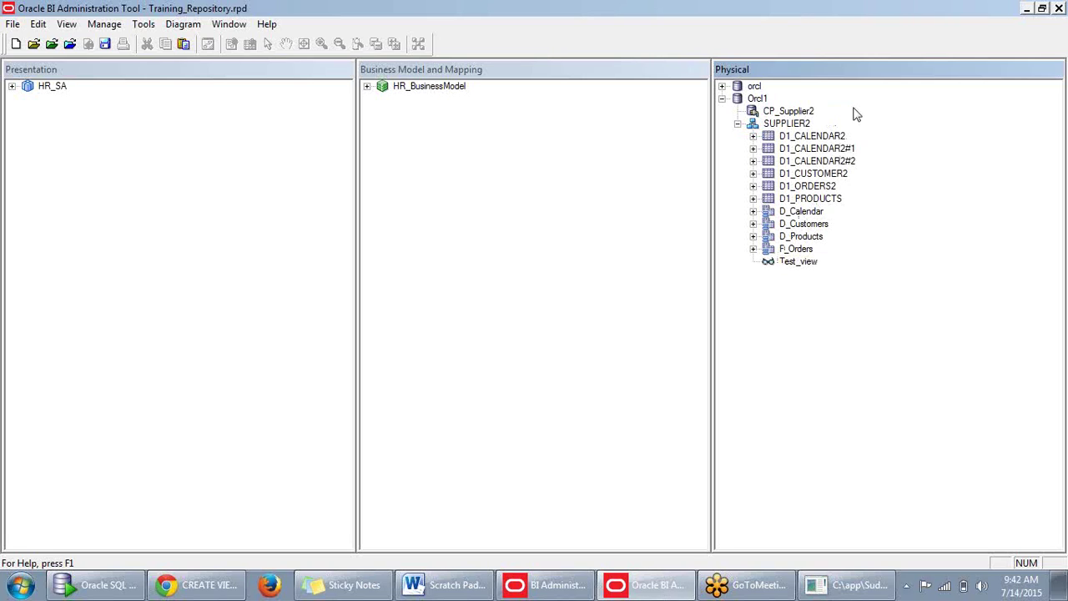
Preview Test_view's data, dismiss the ORA-00936 missing expression error, and close the empty preview.
click(803, 266)
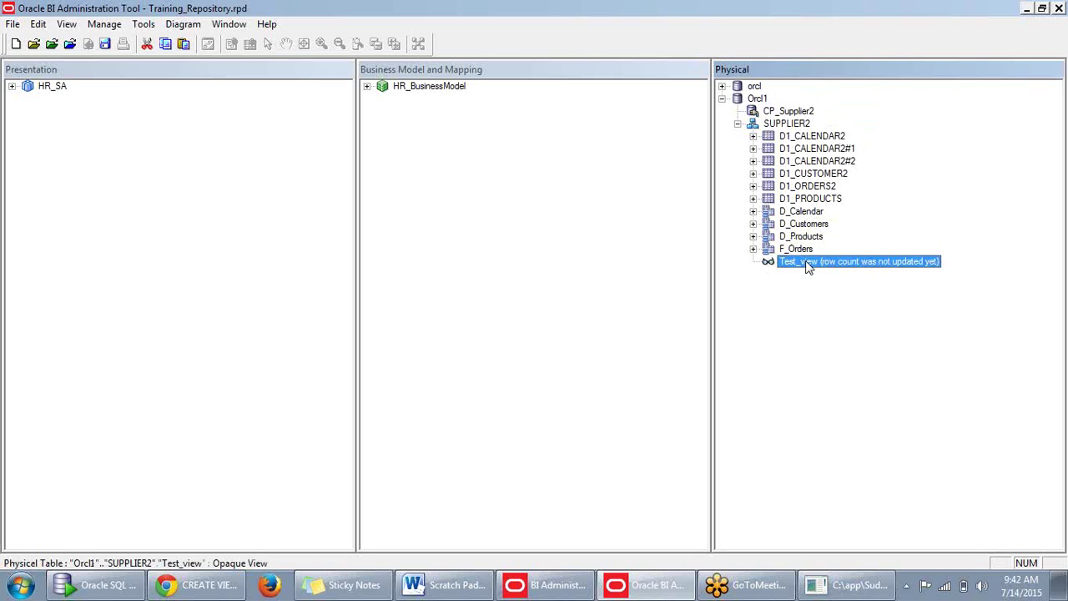
right_click(806, 266)
click(842, 287)
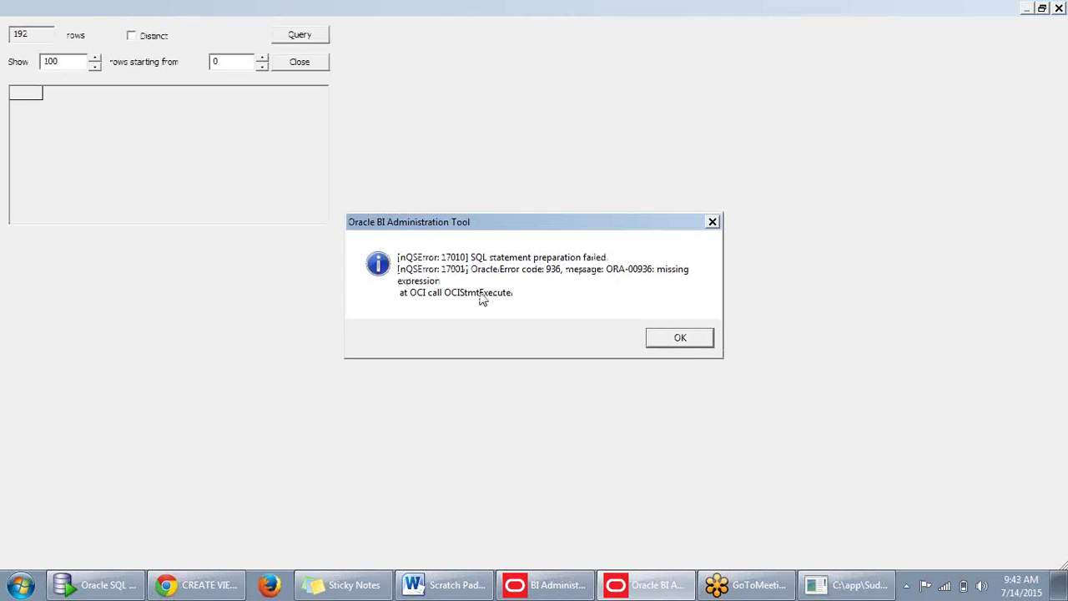
click(676, 337)
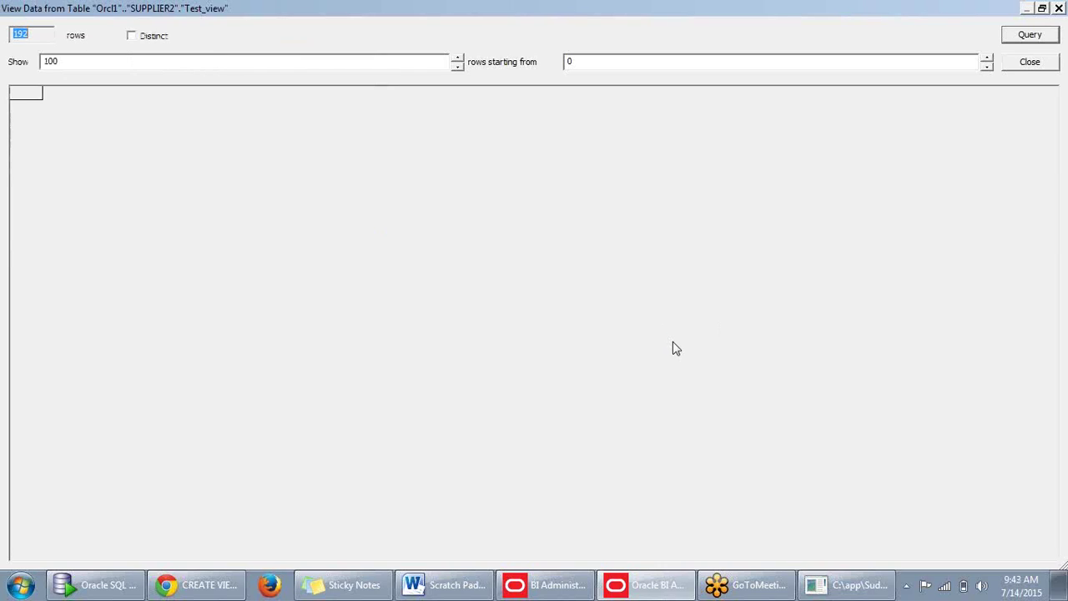
click(1031, 62)
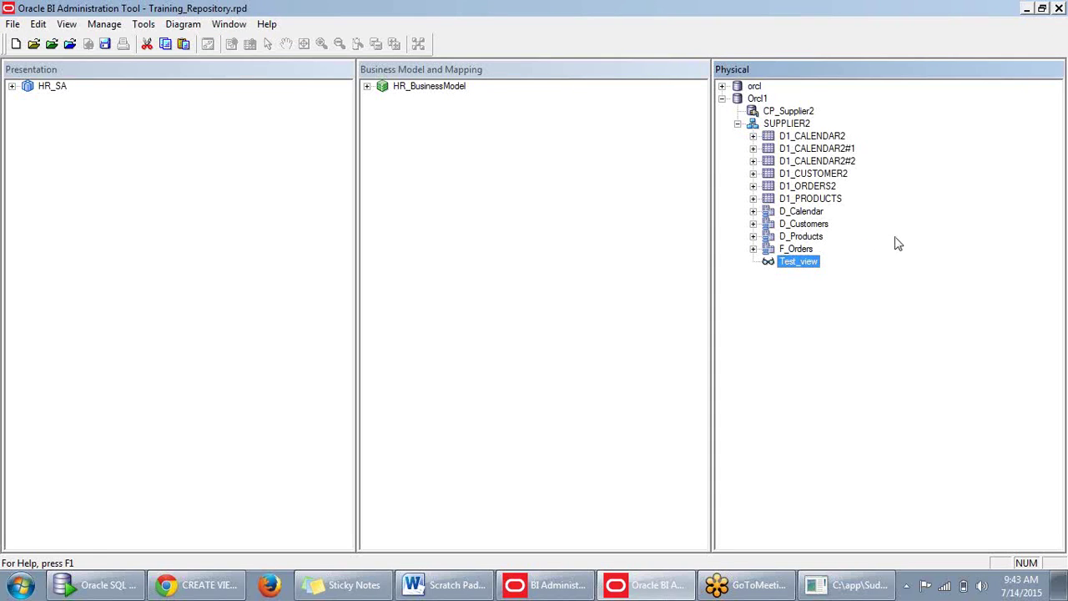
right_click(810, 266)
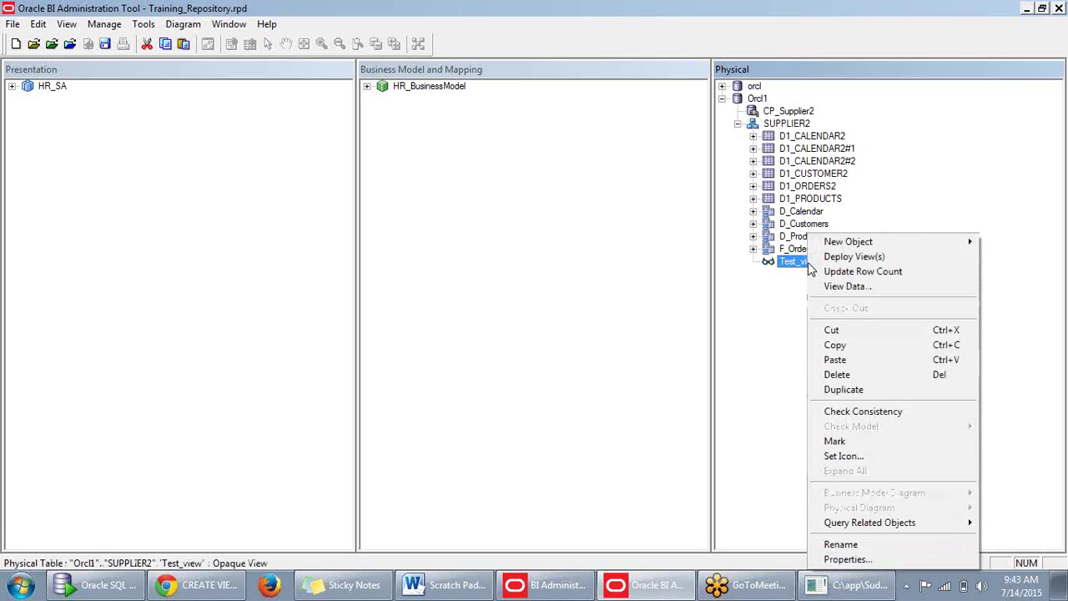
click(869, 558)
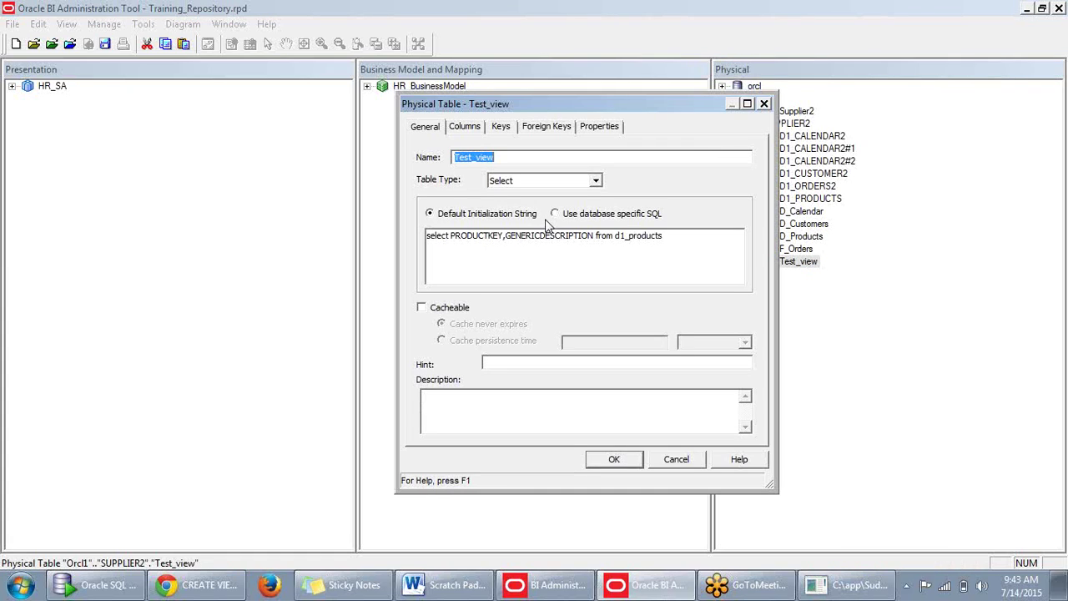
click(676, 236)
click(614, 460)
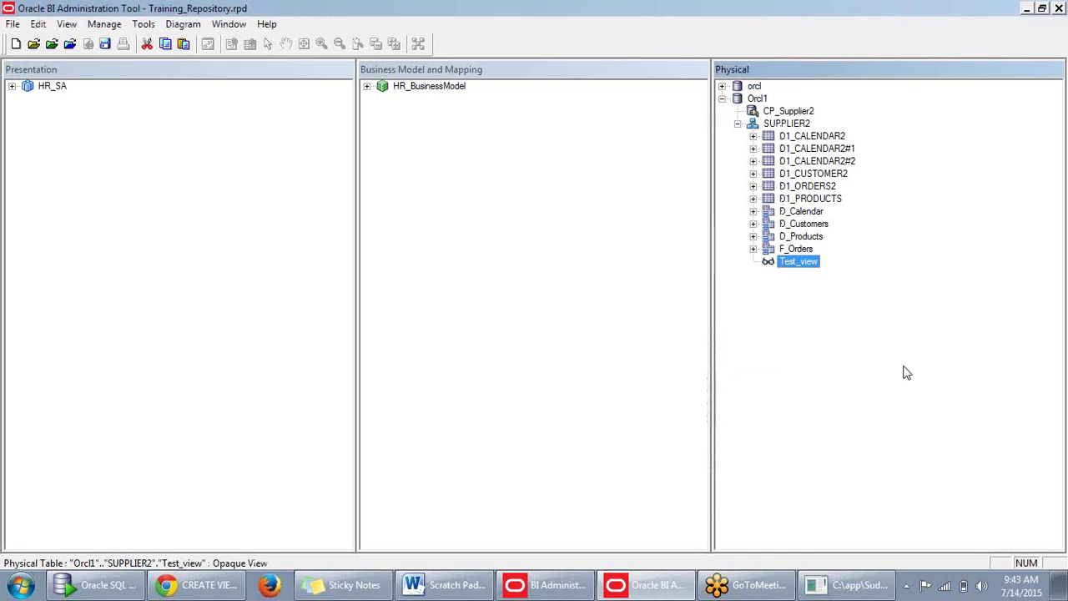
right_click(816, 264)
click(833, 292)
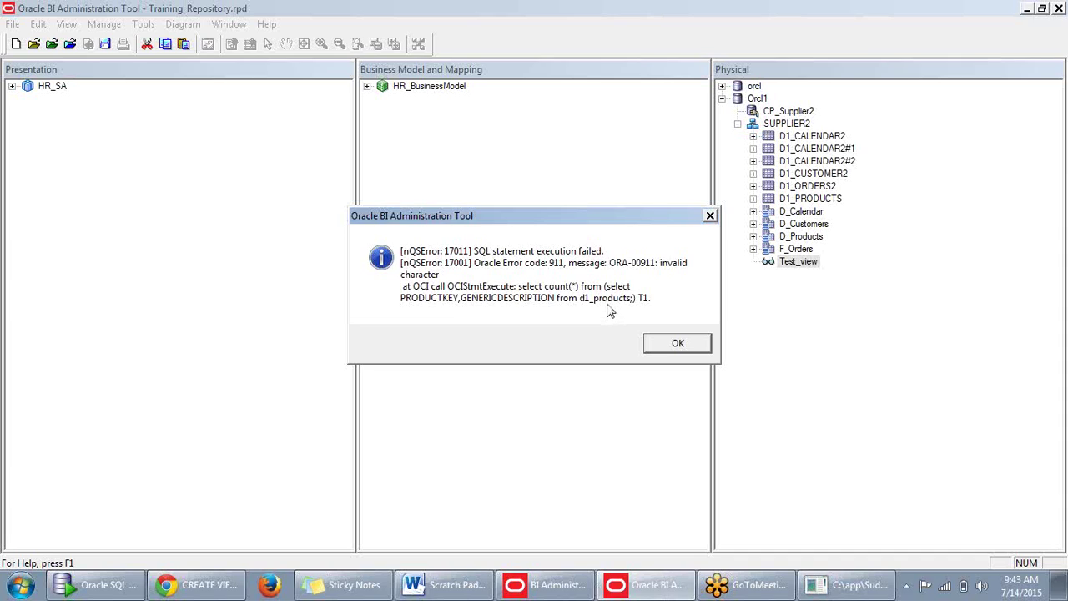
click(678, 349)
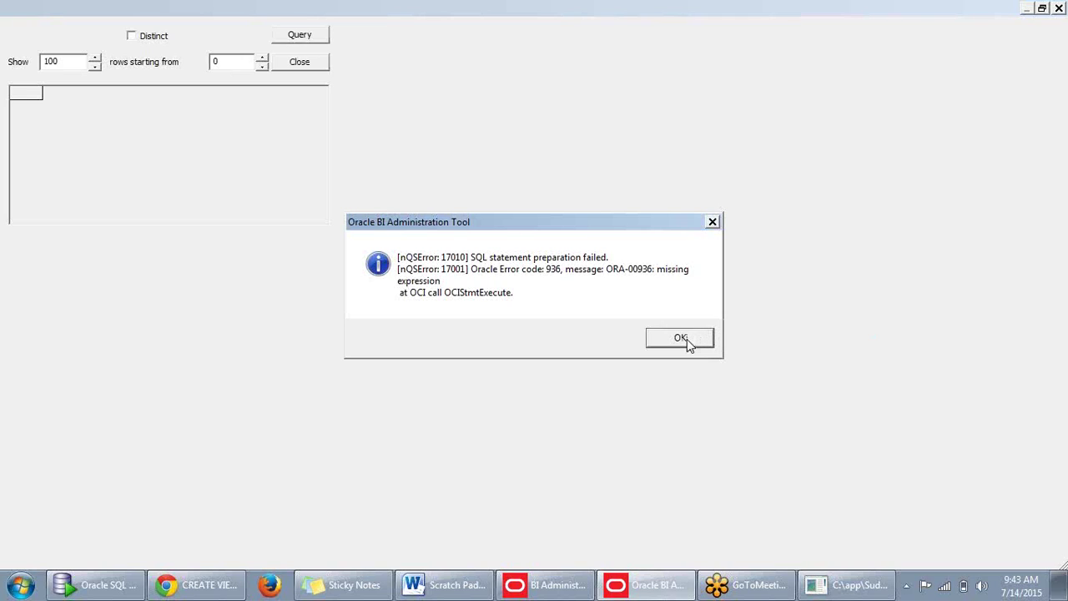
click(682, 339)
click(1057, 9)
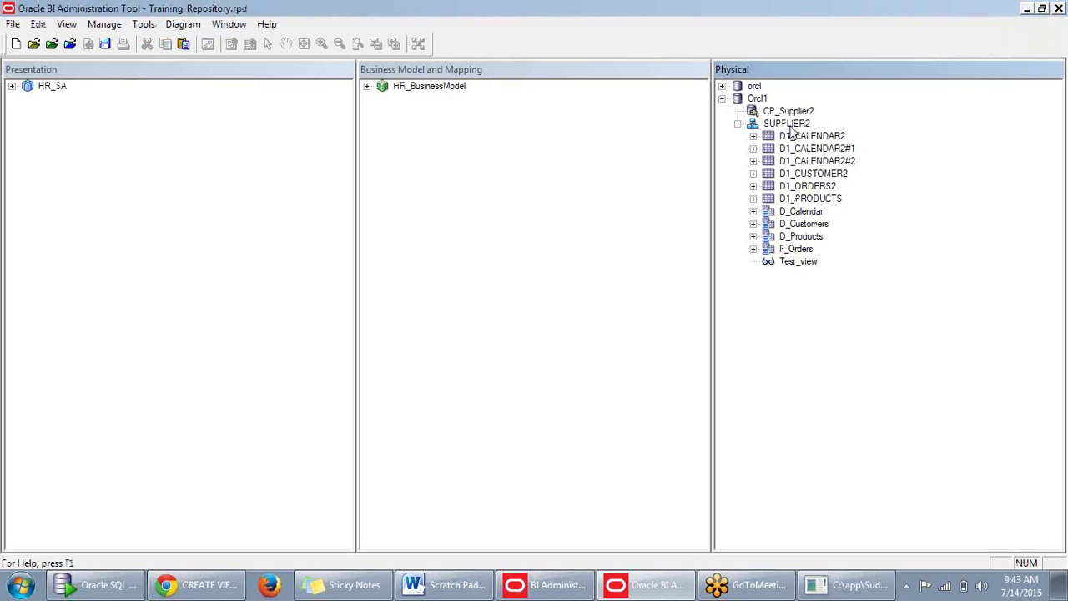
Start a new Select-type physical table in SUPPLIER2 using the default SQL definition.
right_click(794, 124)
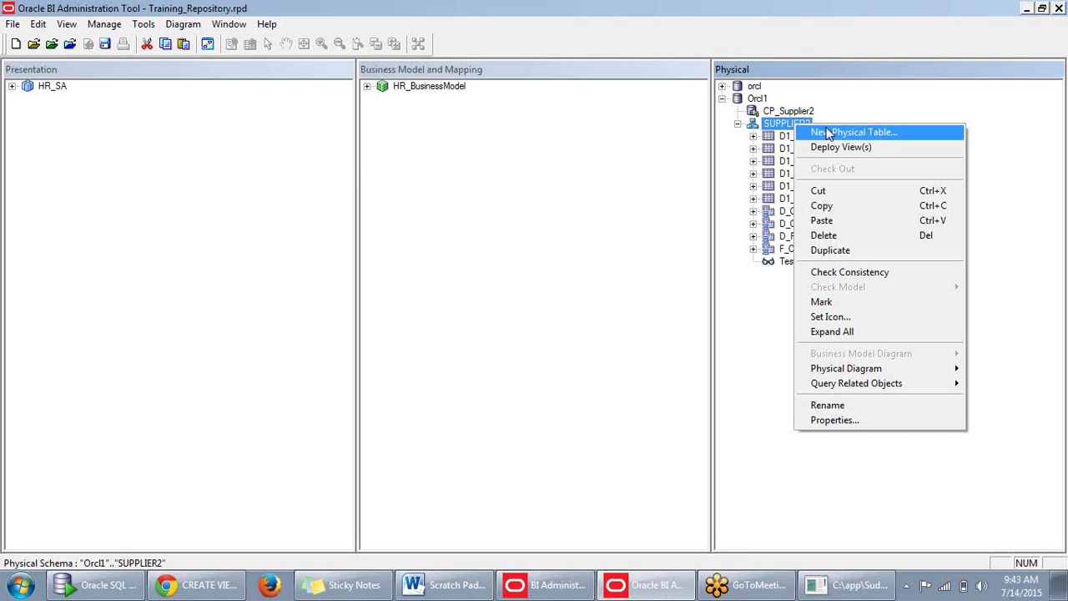
click(829, 134)
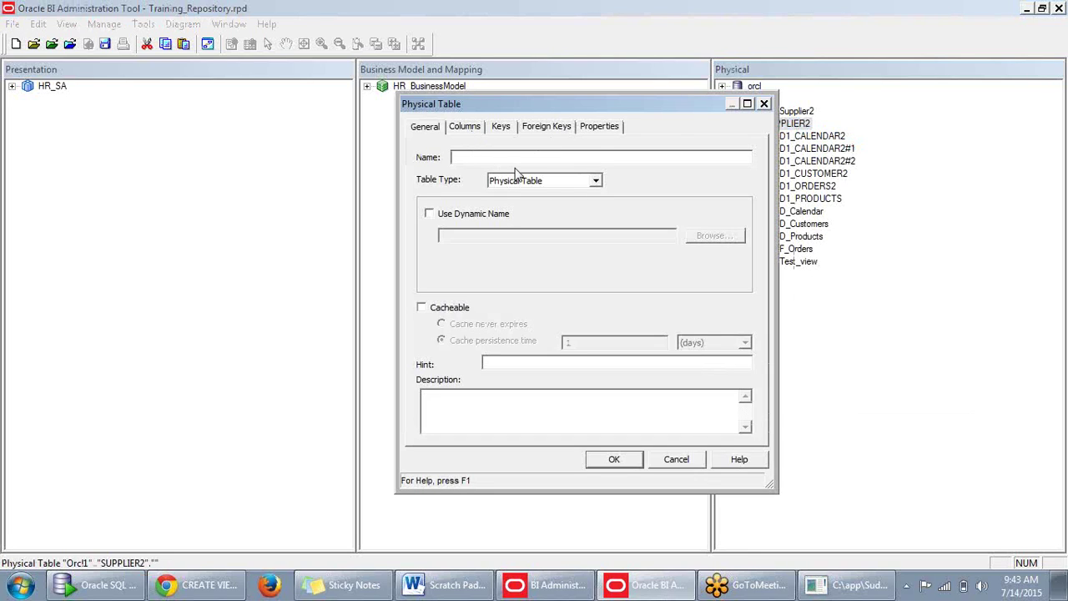
click(594, 181)
click(538, 216)
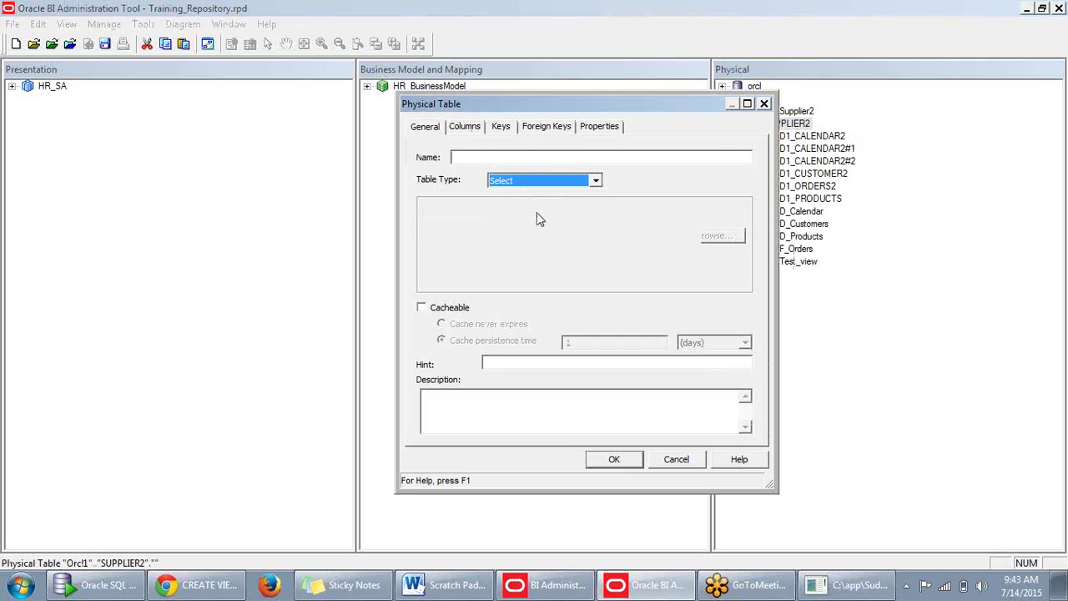
click(555, 214)
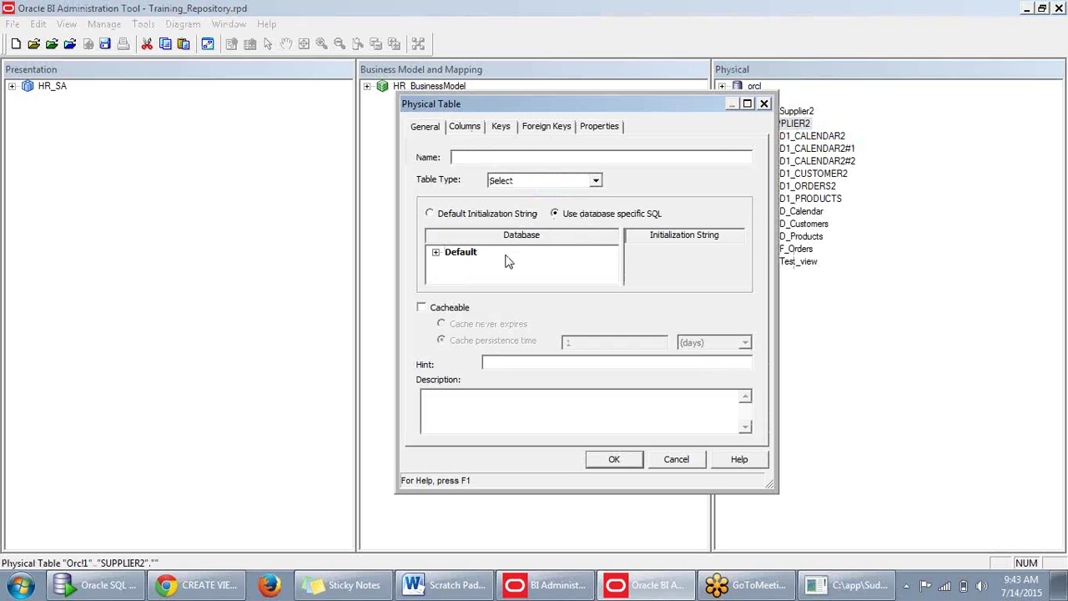
click(431, 215)
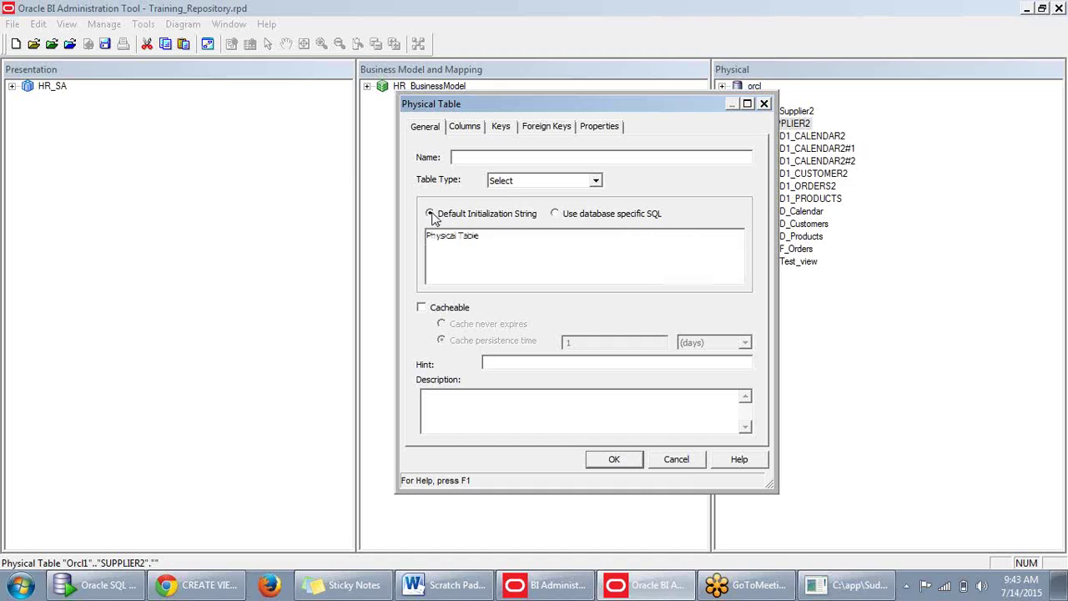
Replace the default text with the pasted PRODUCTKEY, GENERICDESCRIPTION query and try Oracle-specific SQL.
drag(500, 244, 306, 234)
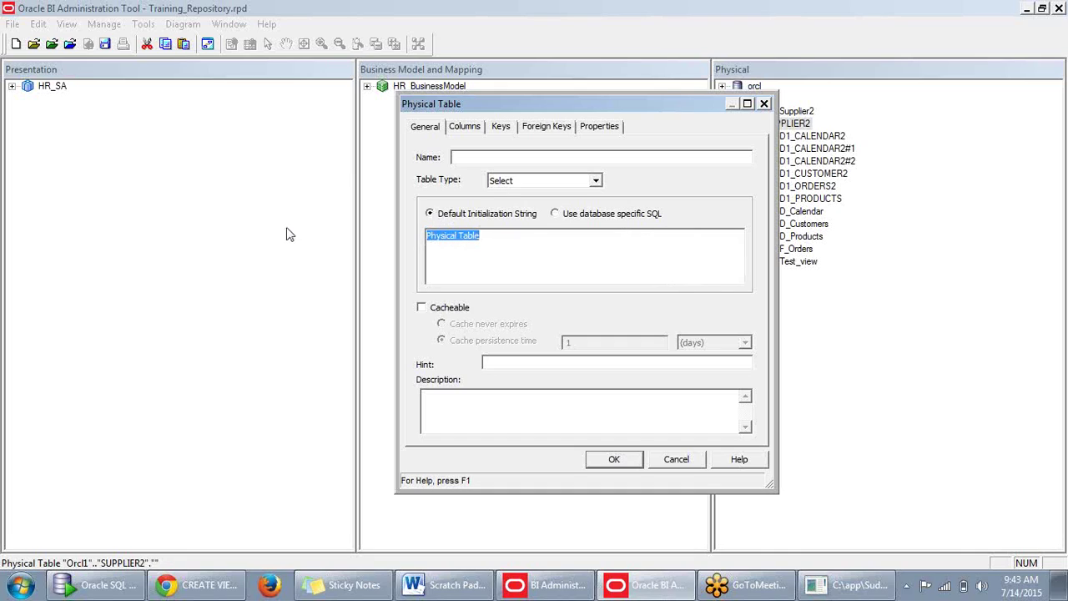
key(Delete)
key(ctrl+v)
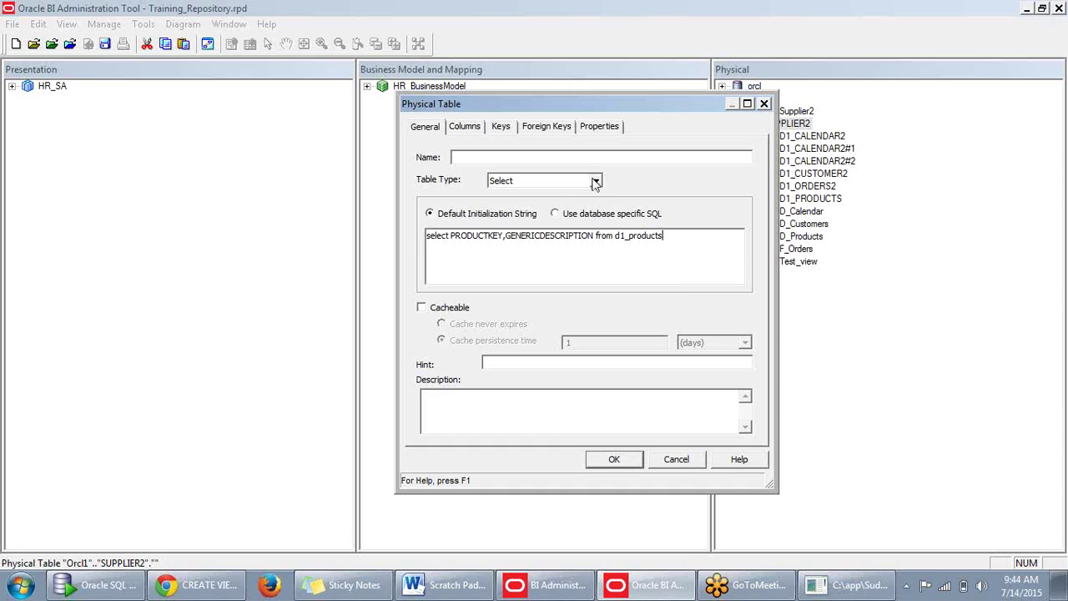
click(556, 213)
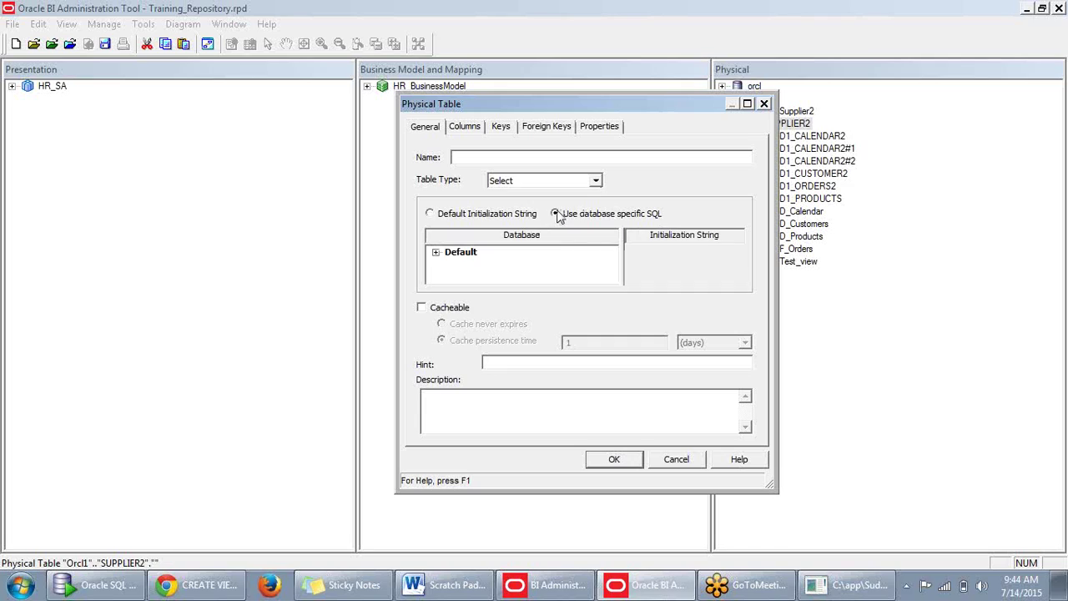
click(437, 254)
scroll(525, 256, down, 3)
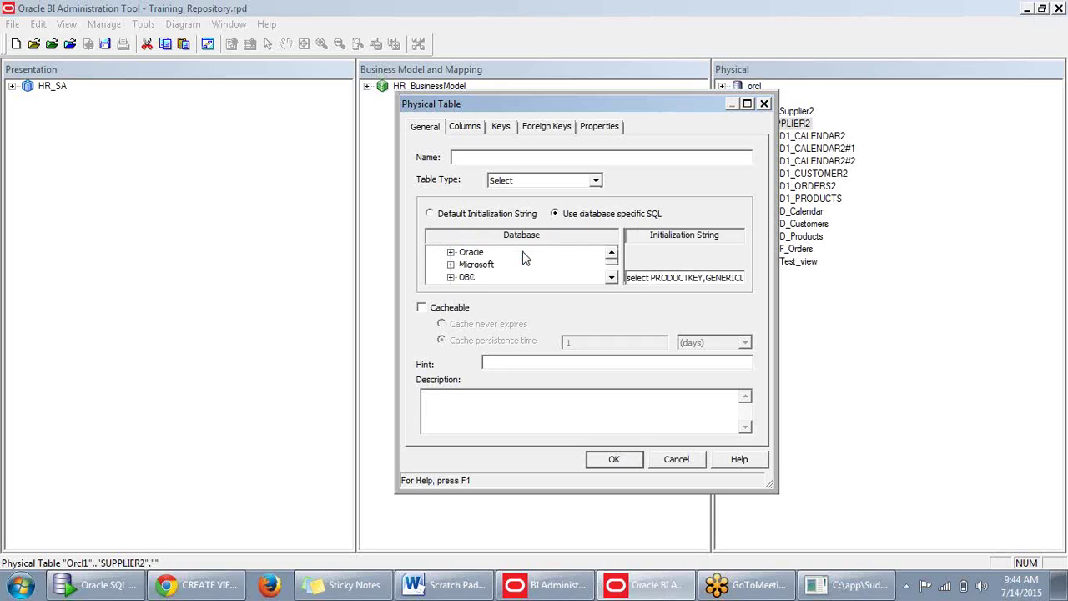
scroll(619, 286, up, 3)
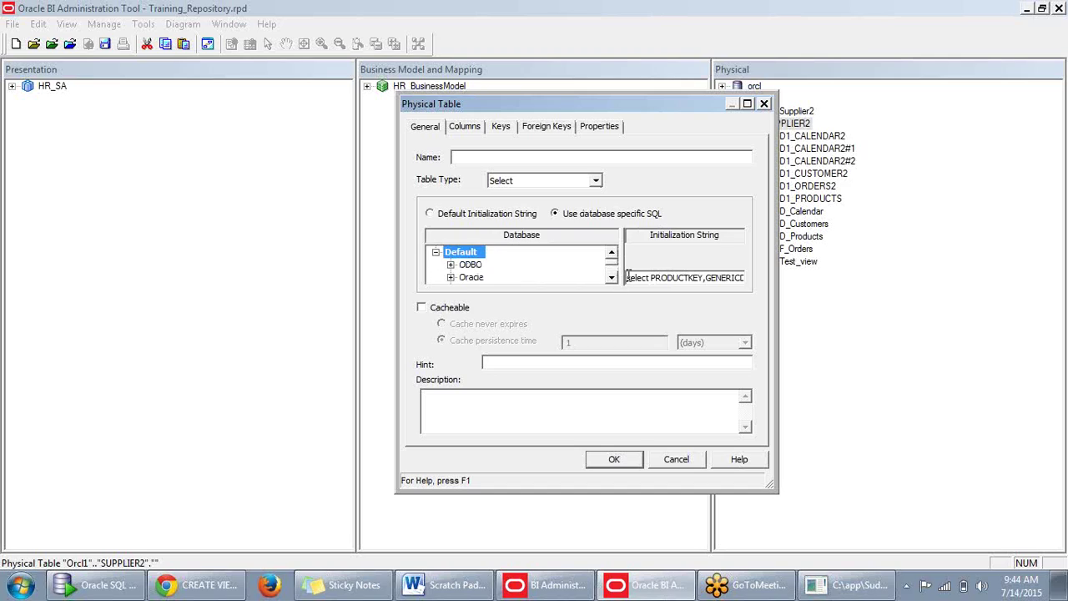
scroll(547, 248, down, 1)
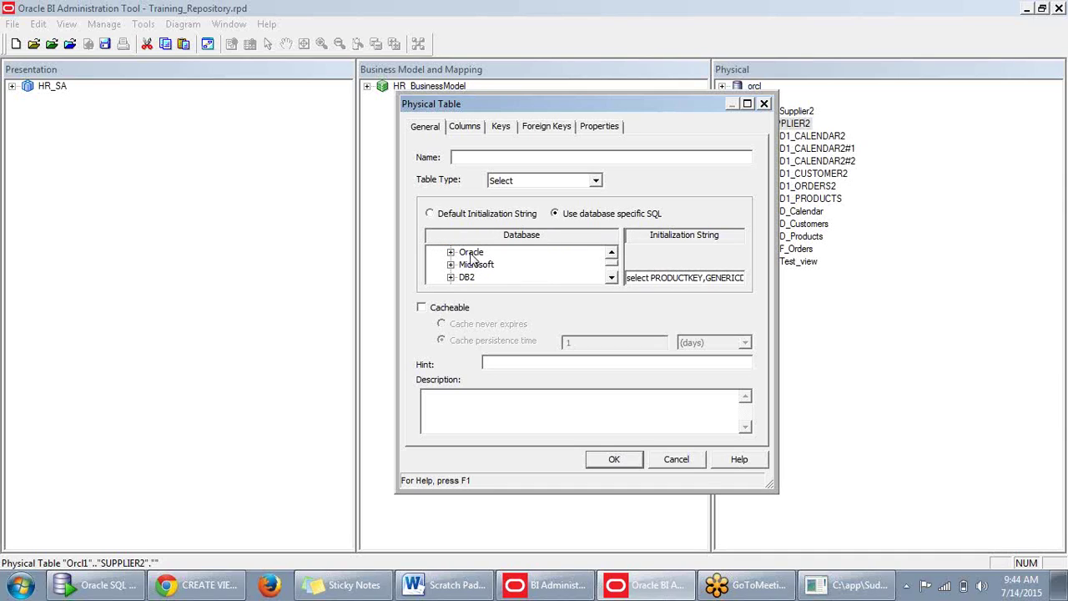
click(472, 253)
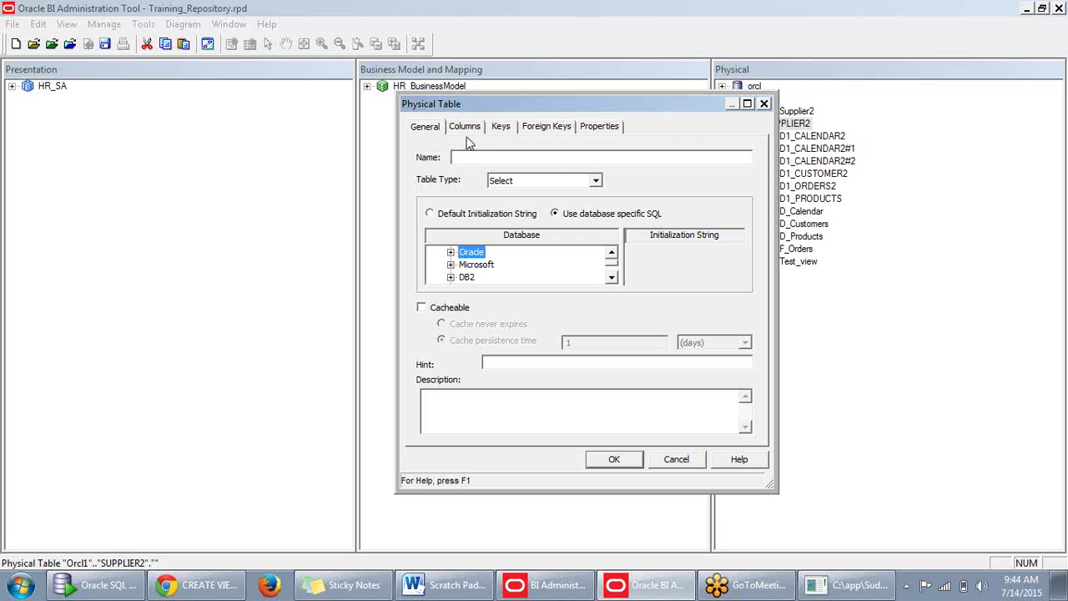
Reset the table type to Select with the default initialization string and create it as v2.
click(591, 184)
click(538, 206)
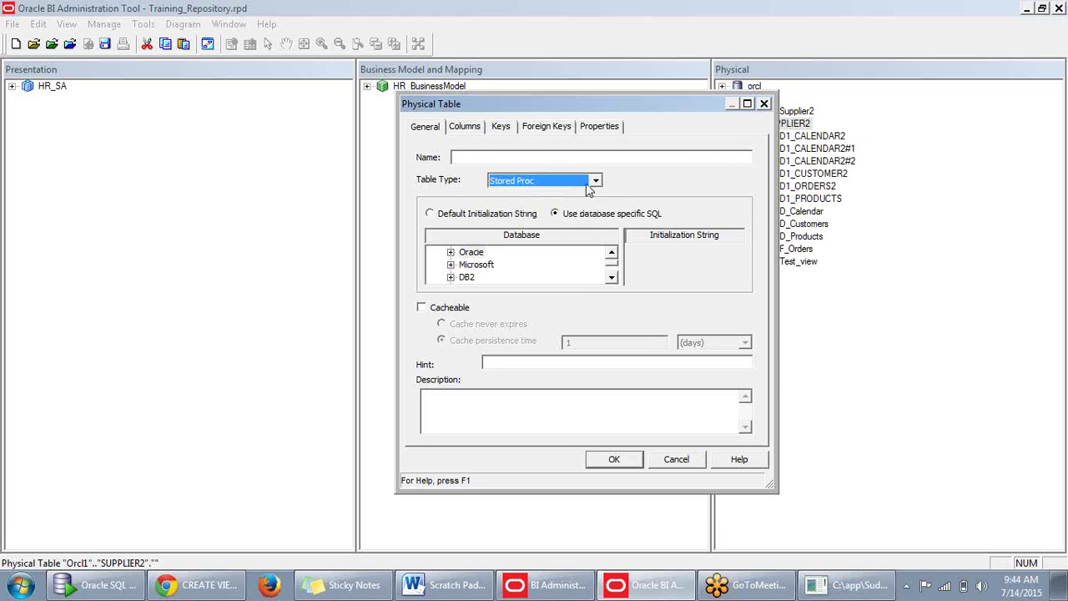
click(543, 180)
click(509, 214)
click(430, 214)
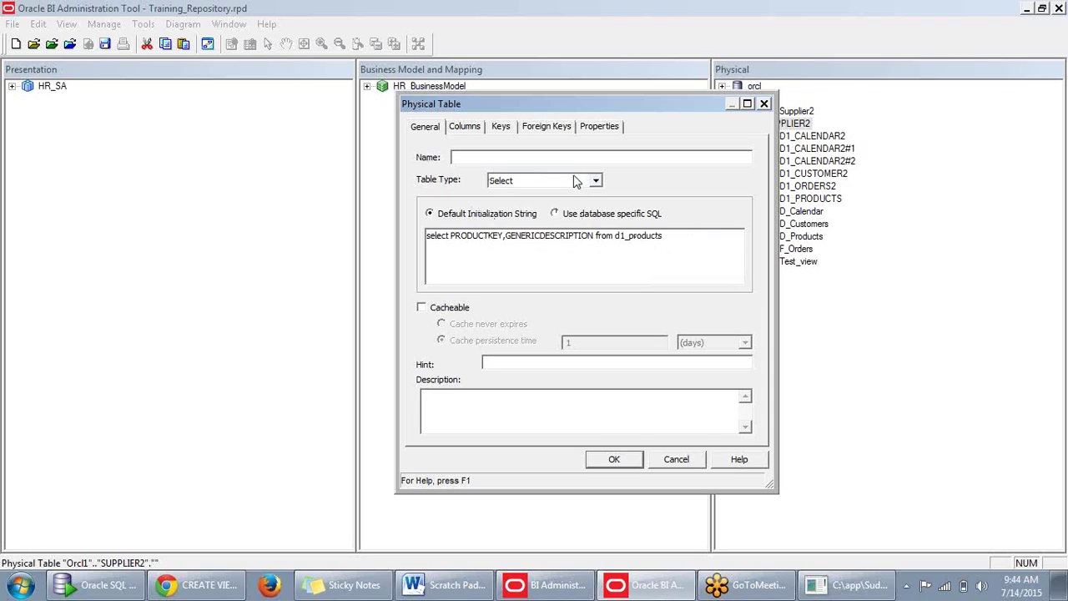
click(528, 157)
text(v2)
click(615, 460)
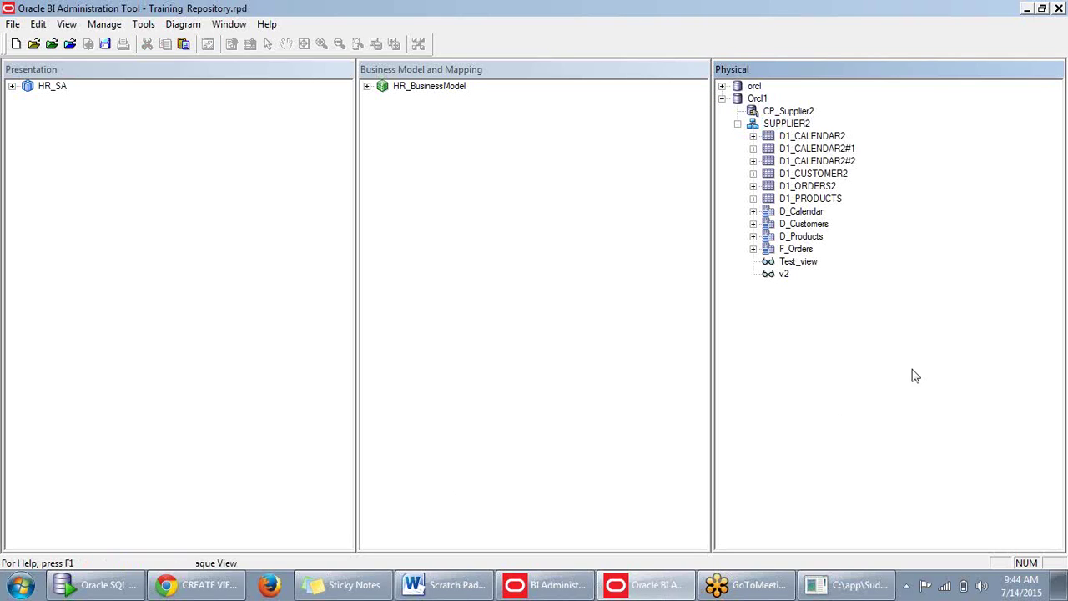
Update v2's row count to 192 and glance at its properties.
right_click(786, 278)
click(818, 274)
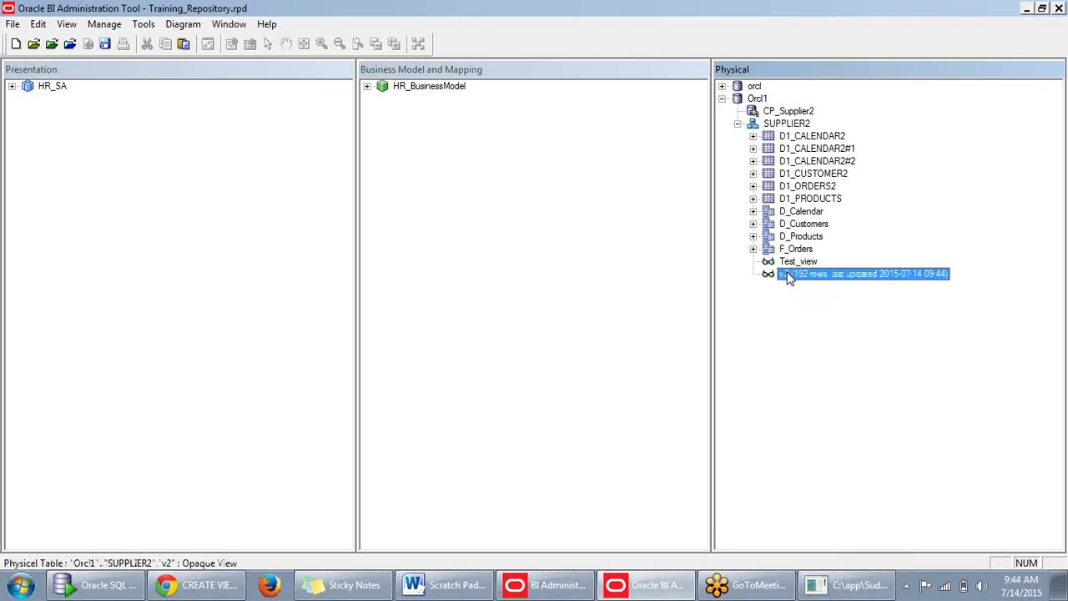
right_click(788, 276)
click(756, 313)
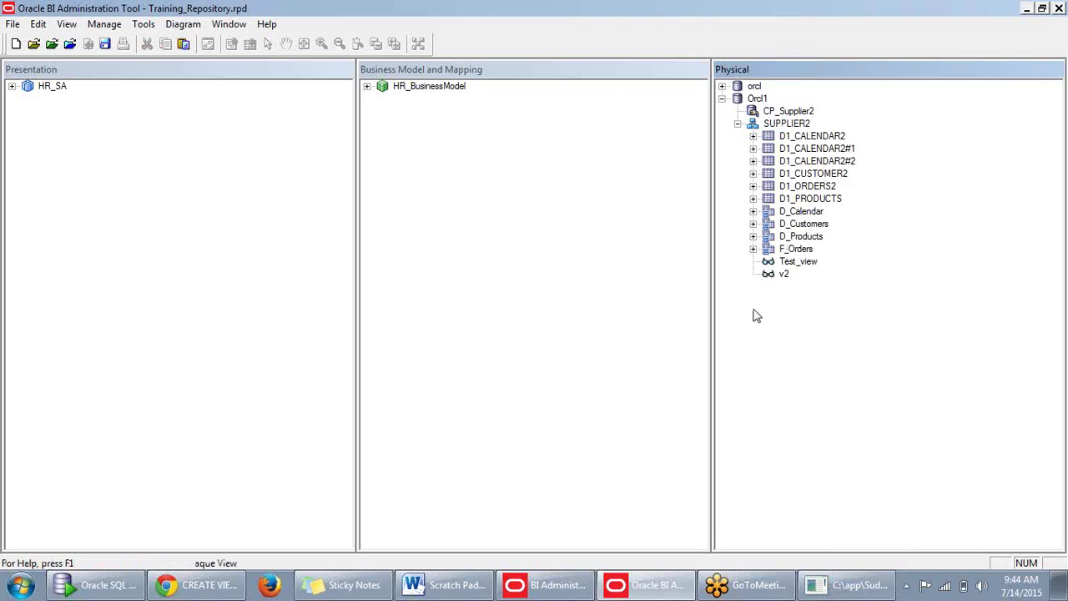
double_click(783, 274)
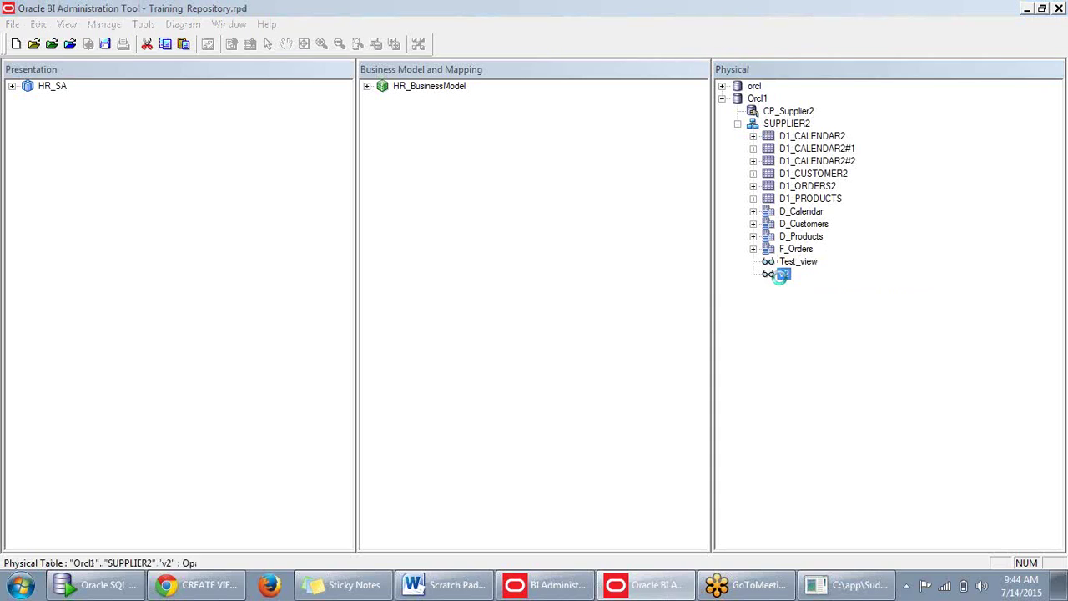
click(763, 105)
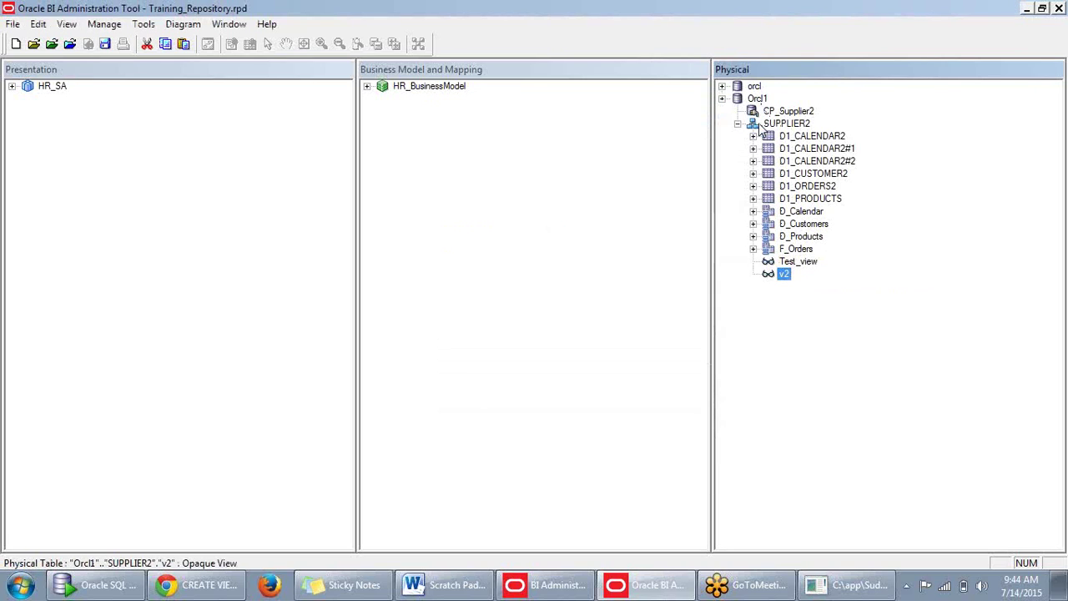
Preview v2's data, retry with Distinct rows, dismiss both ORA-00936 errors, and close the preview.
right_click(782, 274)
click(824, 286)
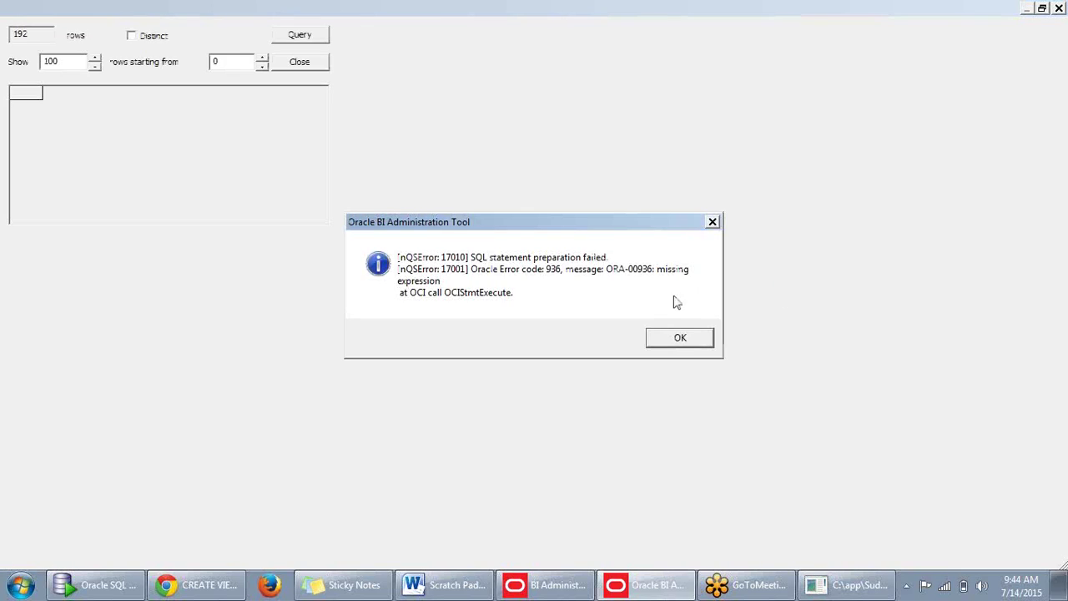
click(681, 335)
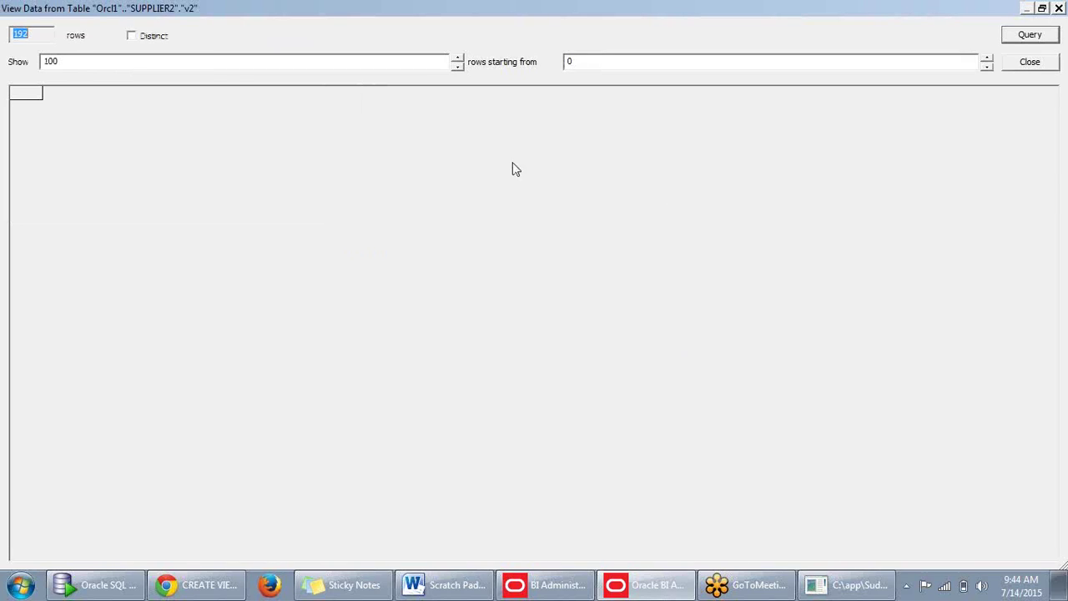
click(131, 37)
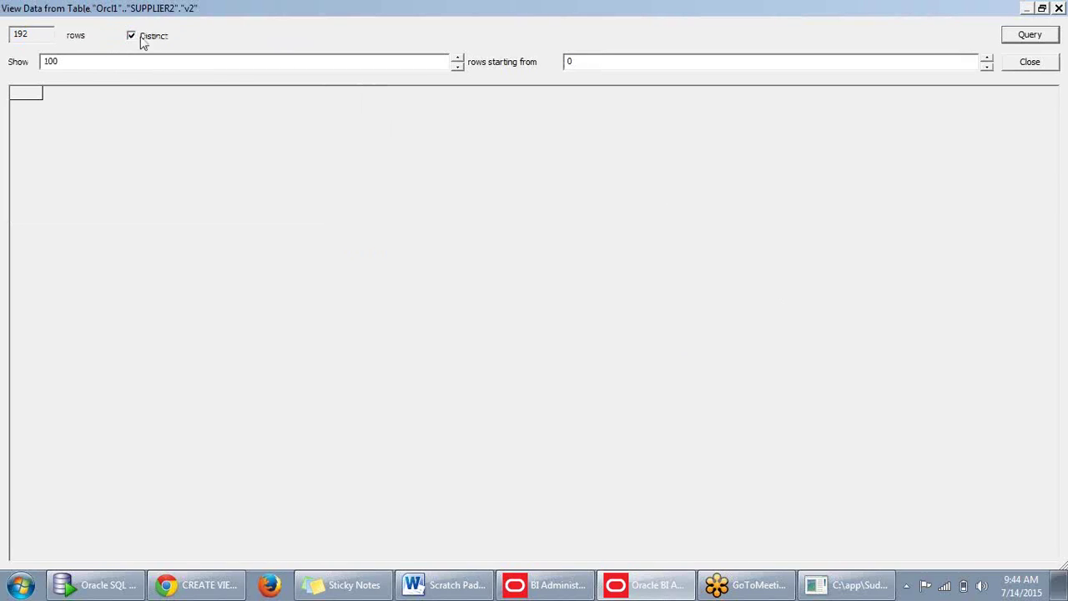
click(1009, 40)
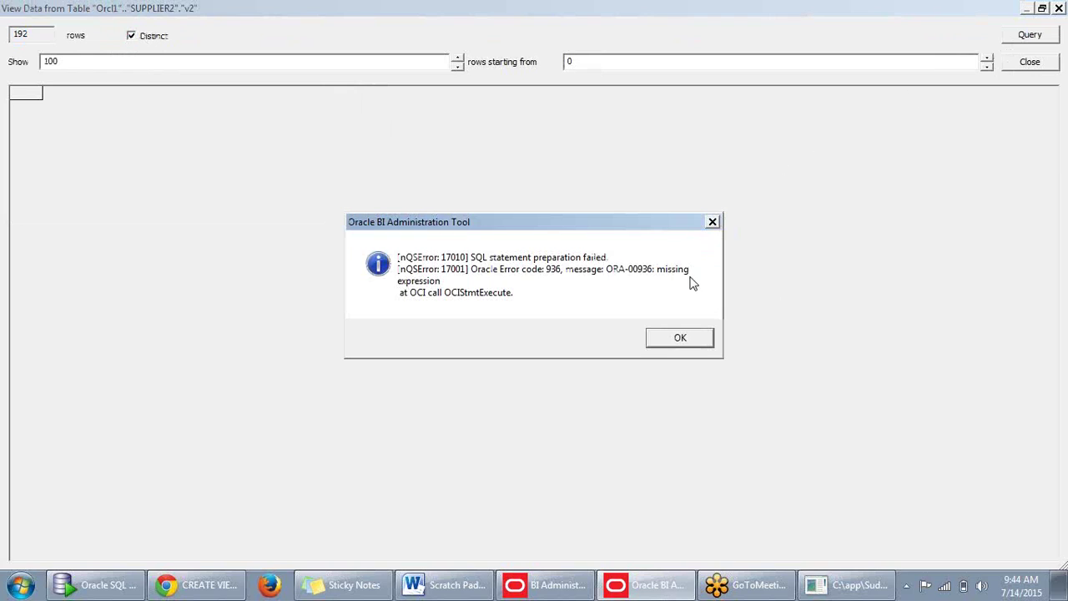
click(681, 351)
click(1042, 66)
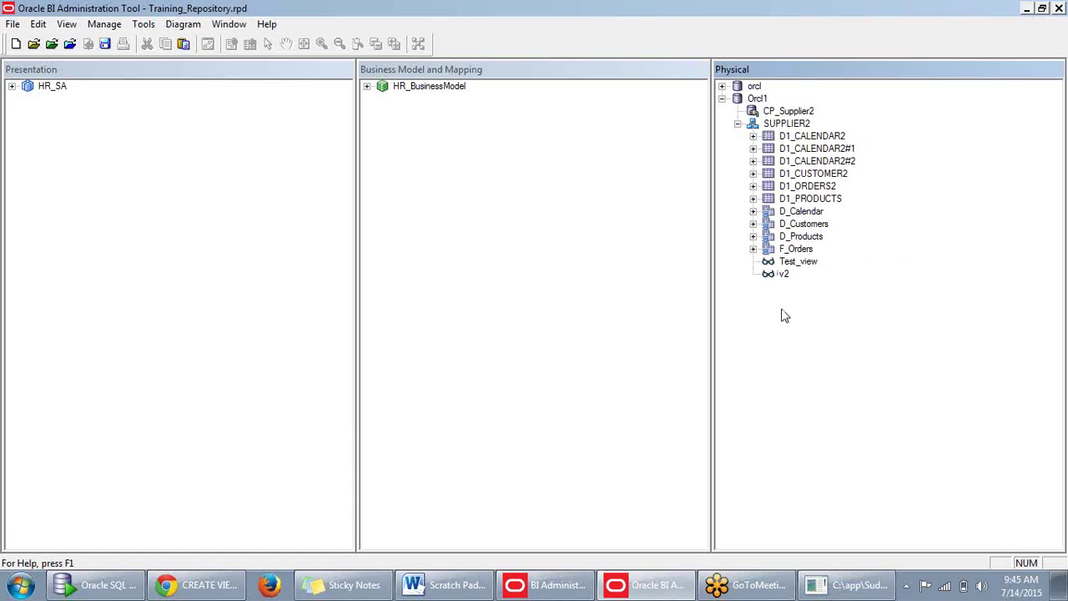
Save the repository after a clean global consistency check, then preview v2's data again.
click(106, 51)
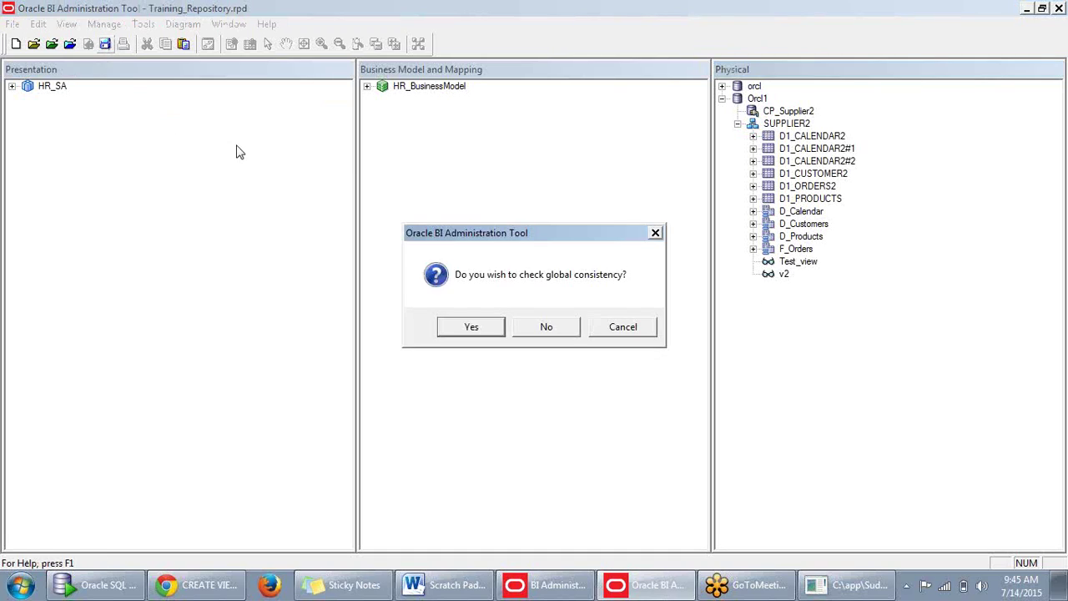
click(490, 327)
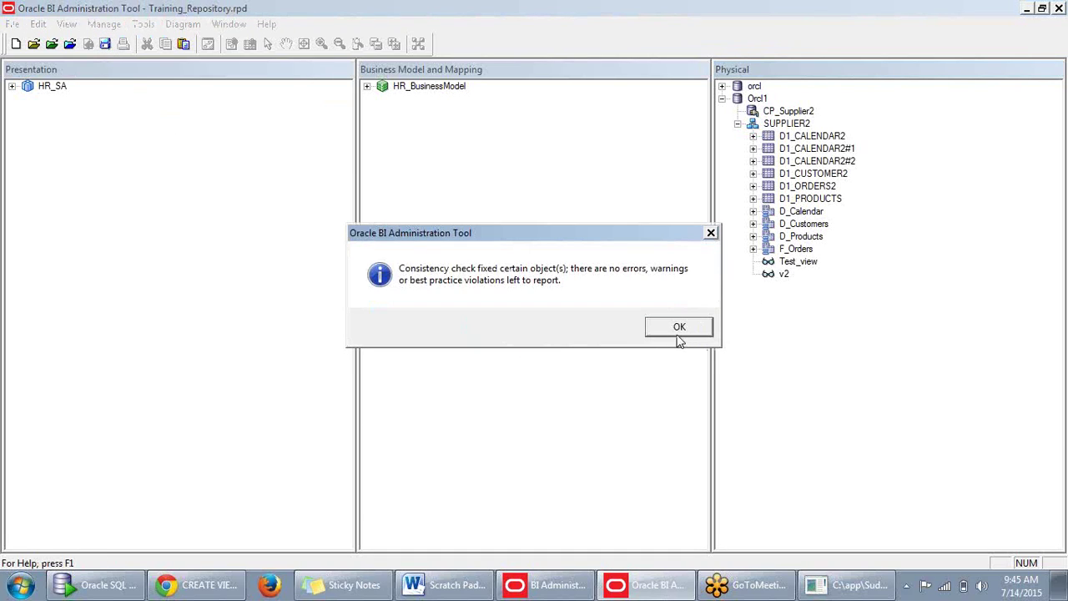
click(680, 330)
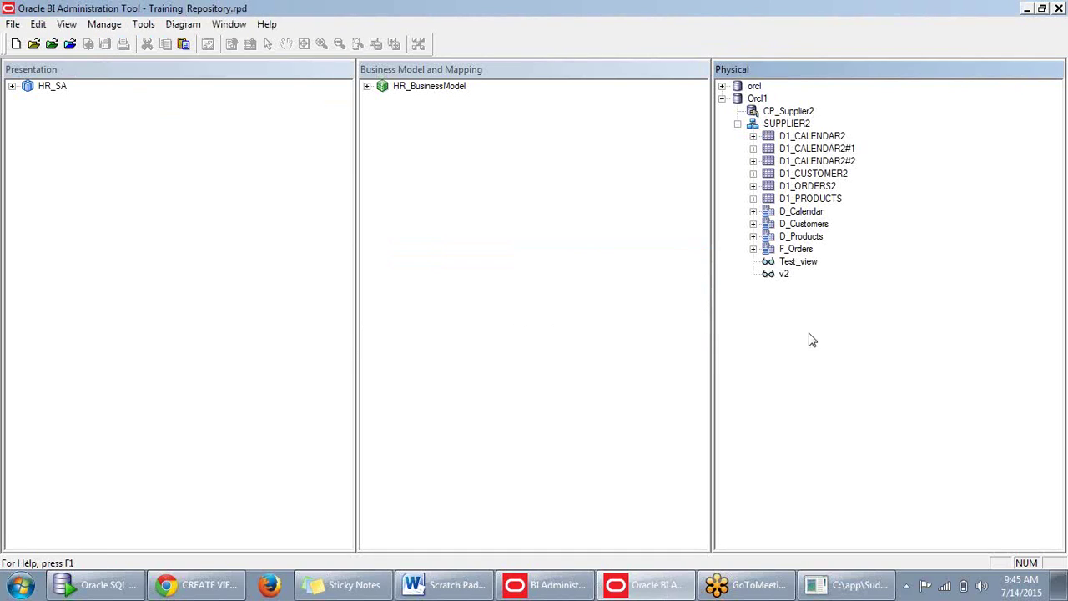
right_click(783, 275)
click(803, 285)
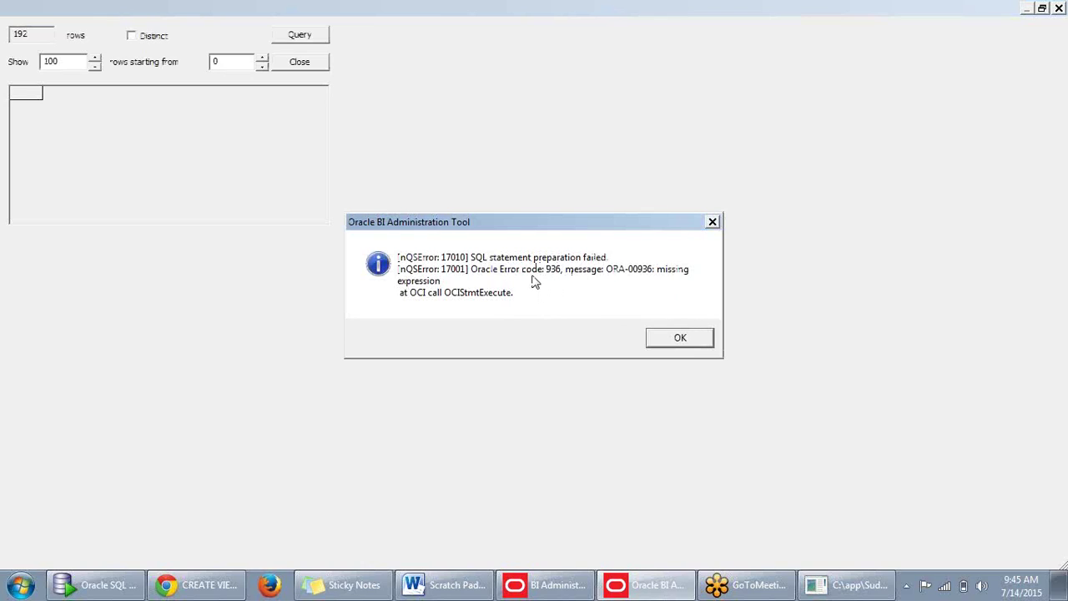
Dismiss the SQL error, close the data preview, and inspect D1_PRODUCTS's context menu.
click(676, 341)
click(1032, 64)
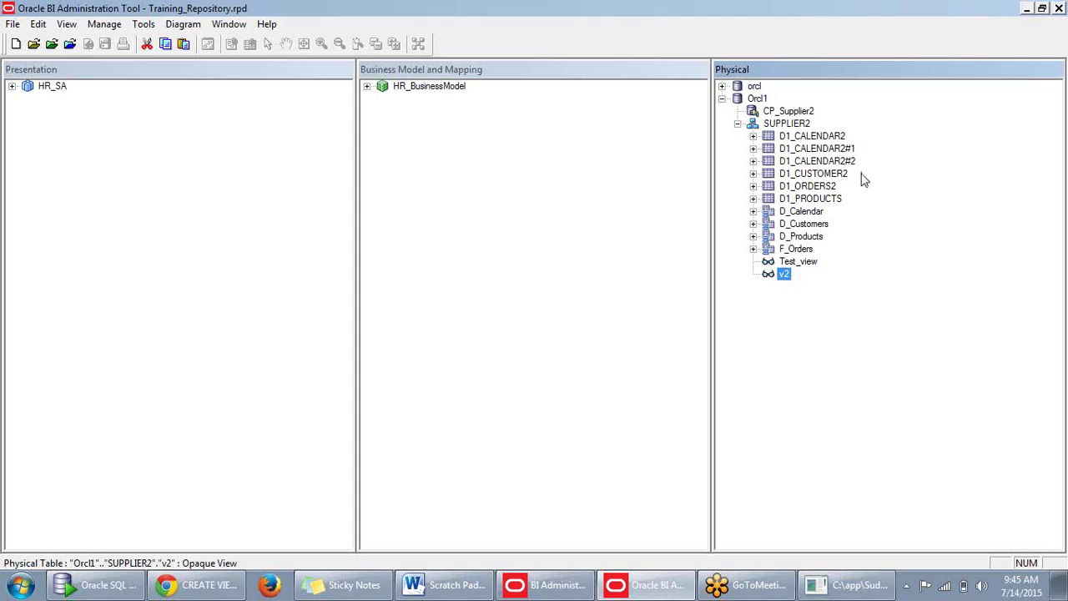
click(805, 198)
right_click(807, 198)
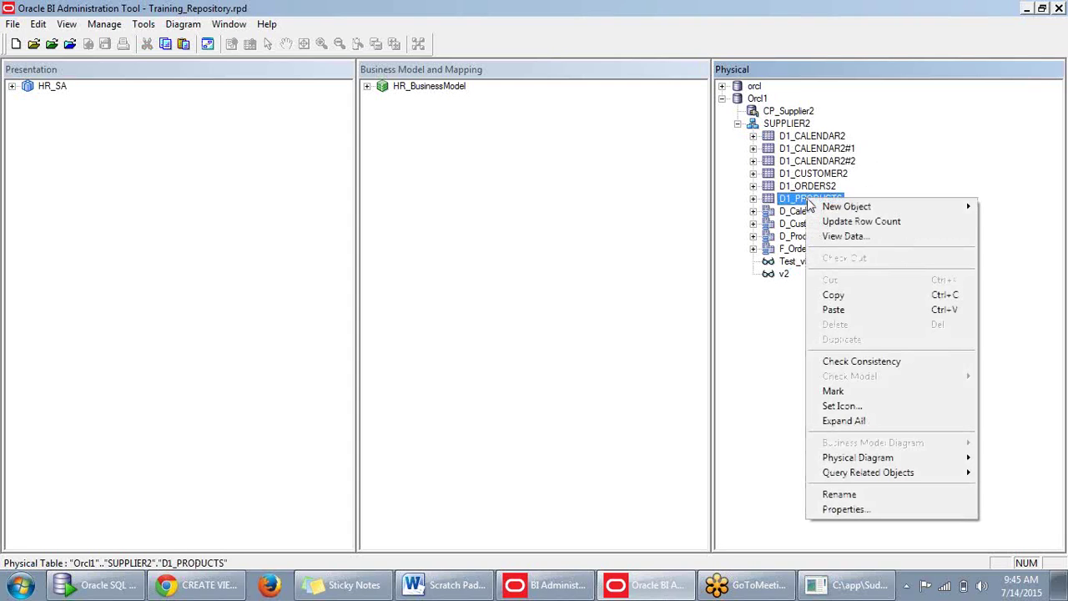
mouse_move(820, 207)
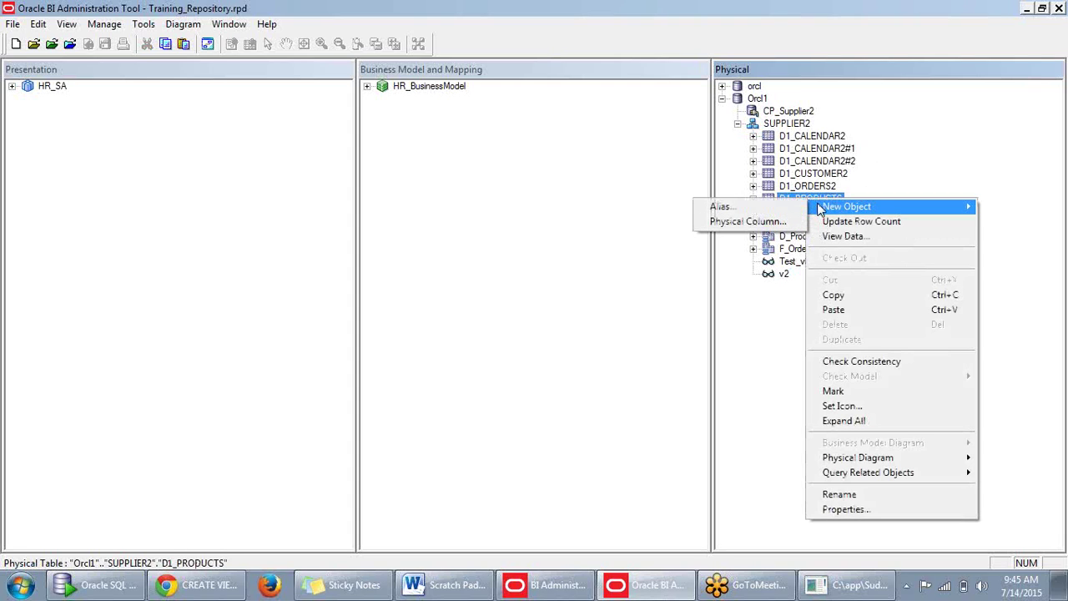
click(930, 172)
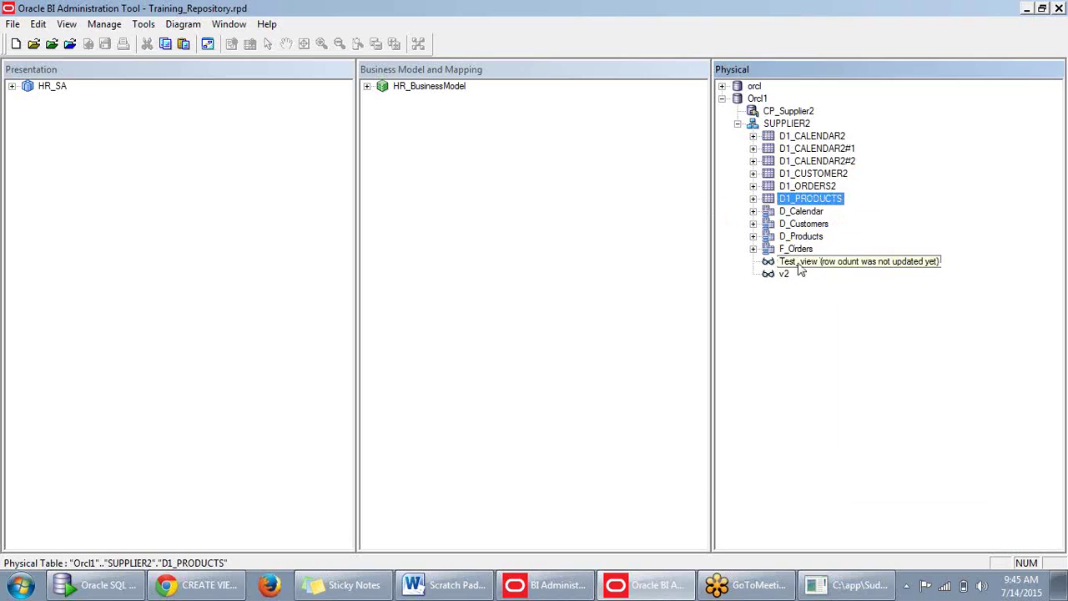
Inspect v2's context menu, then expand and collapse the D1_PRODUCTS columns.
click(786, 274)
right_click(789, 274)
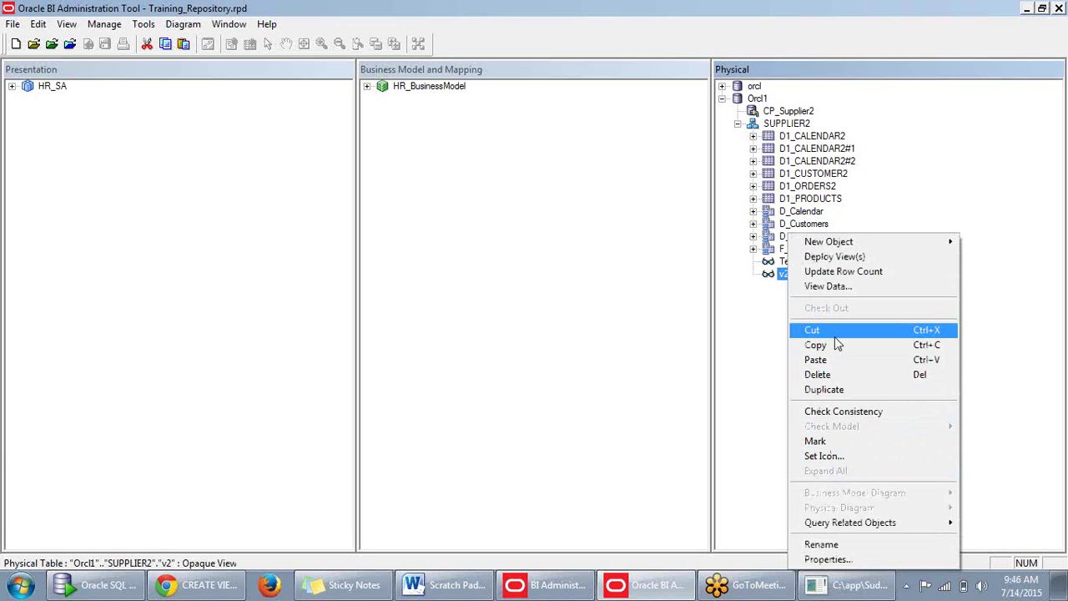
click(937, 167)
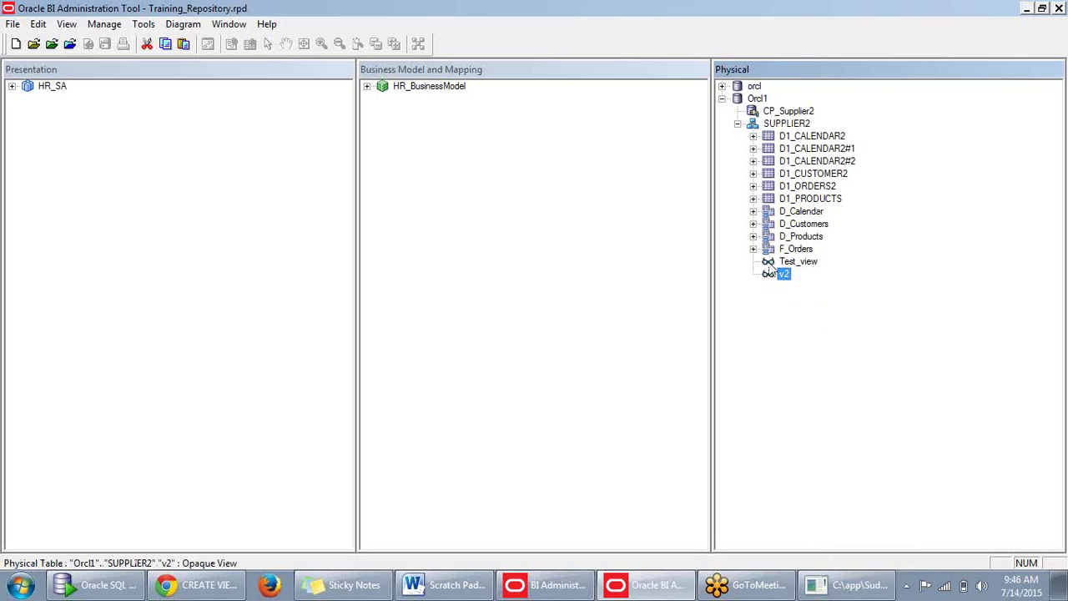
click(754, 199)
click(754, 198)
right_click(777, 275)
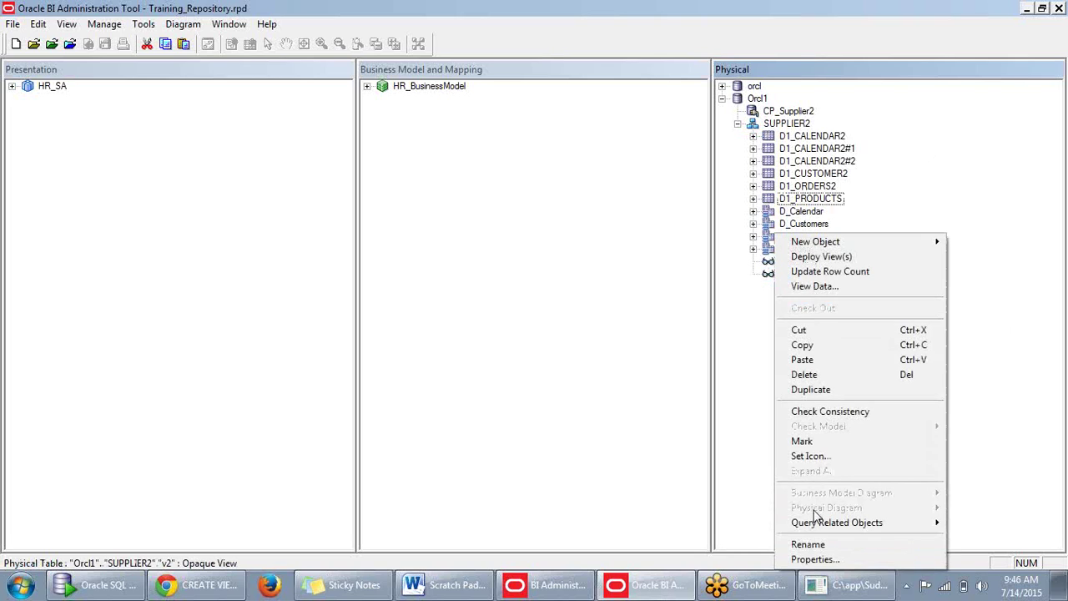
click(822, 560)
click(612, 254)
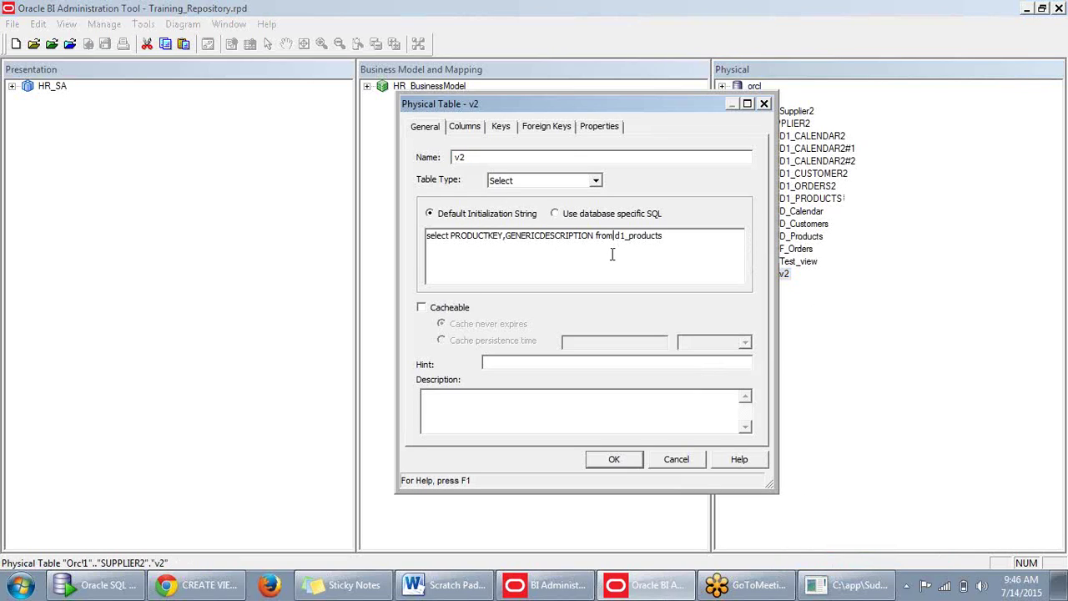
drag(616, 237, 671, 235)
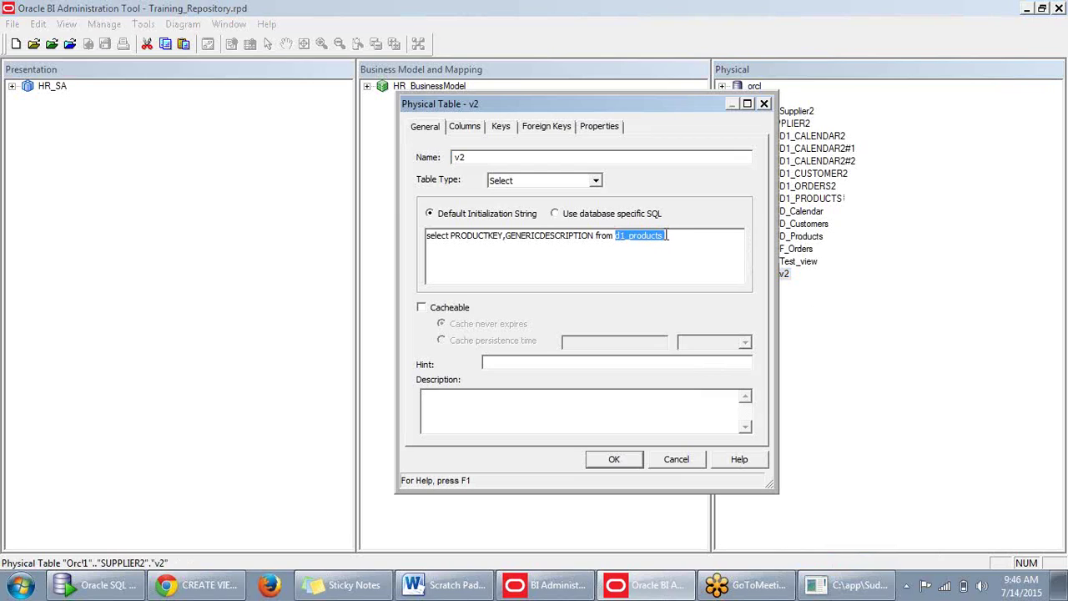
key(BackSpace)
click(615, 460)
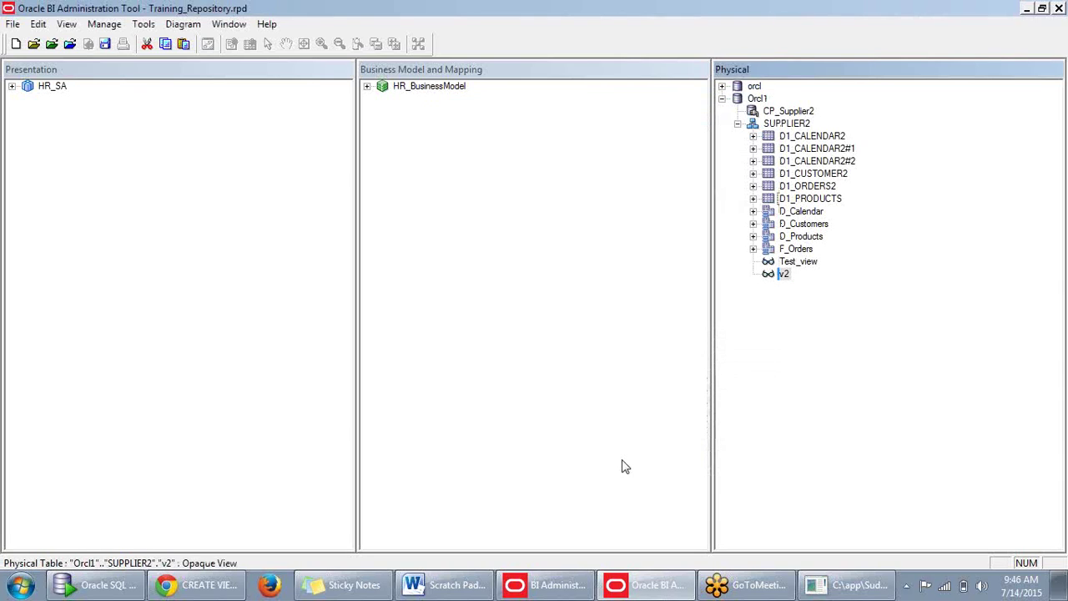
right_click(785, 275)
click(806, 288)
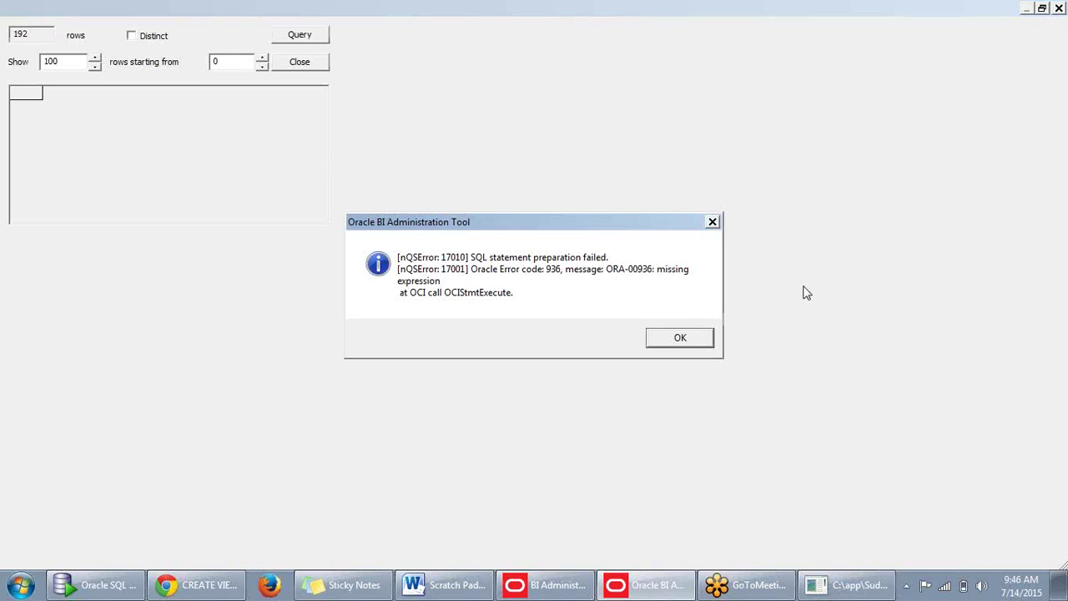
click(692, 339)
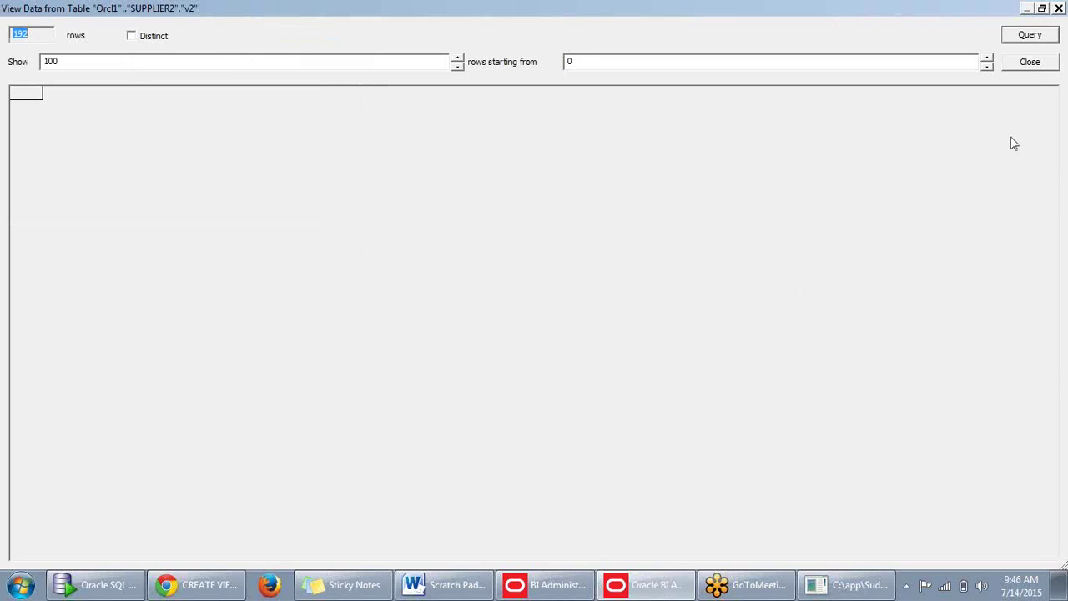
click(1035, 65)
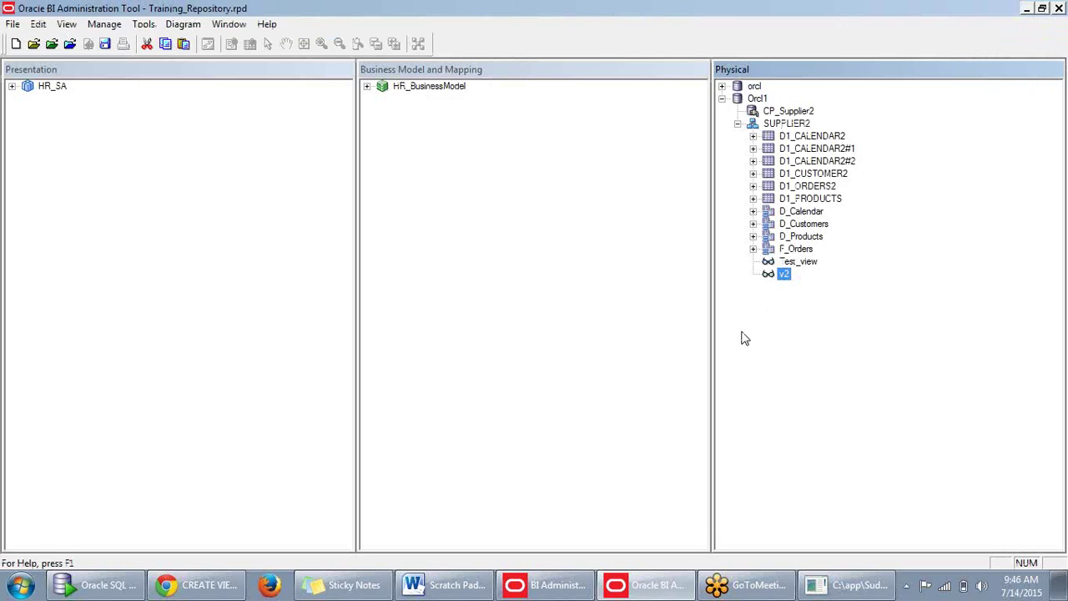
right_click(785, 280)
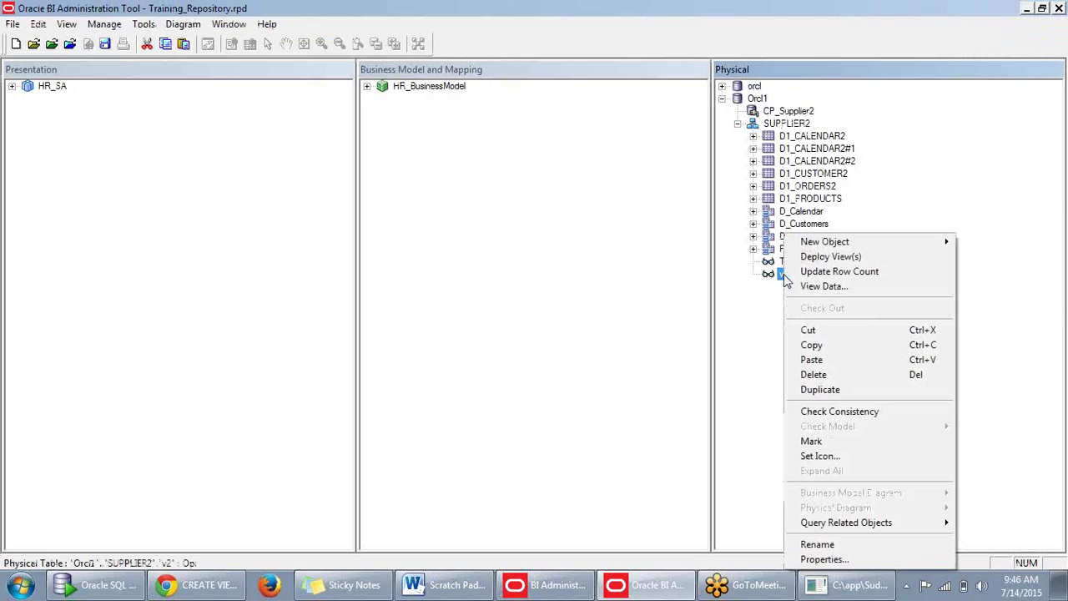
click(822, 559)
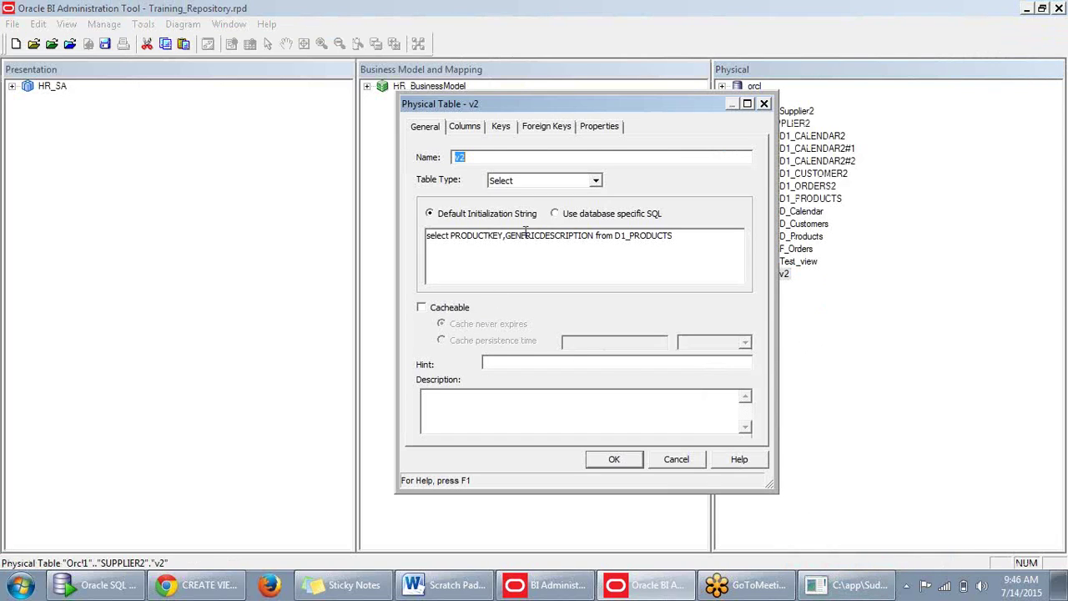
click(465, 128)
click(500, 127)
click(544, 127)
click(598, 127)
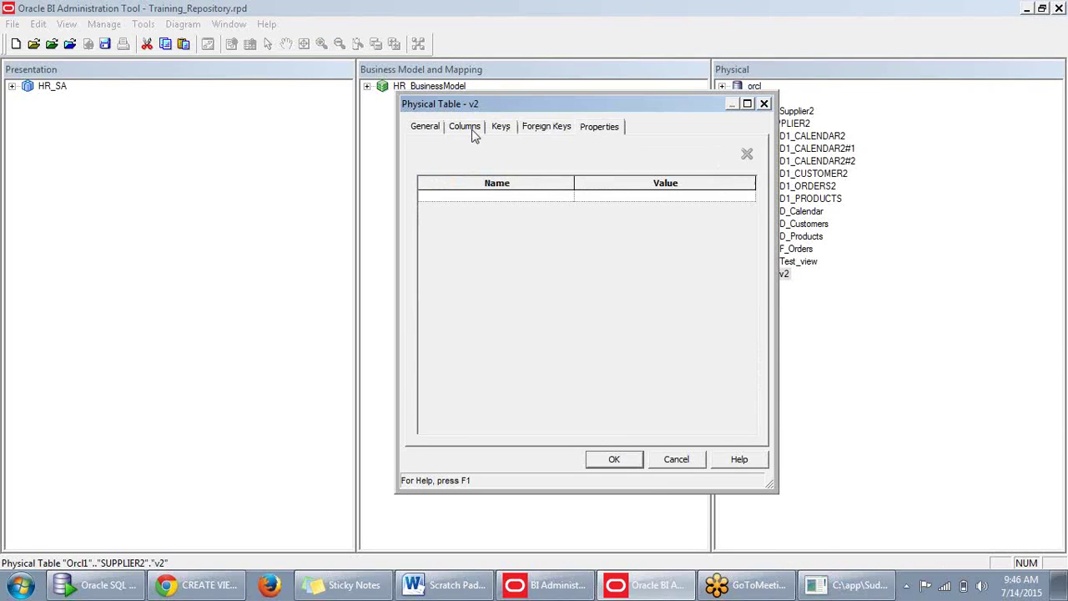
click(426, 129)
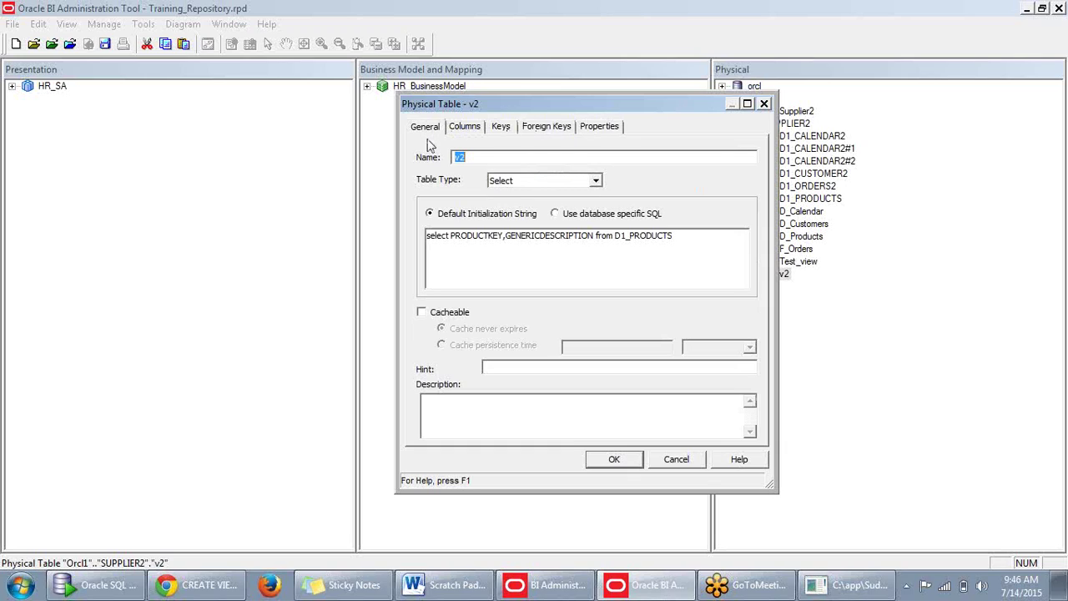
click(554, 213)
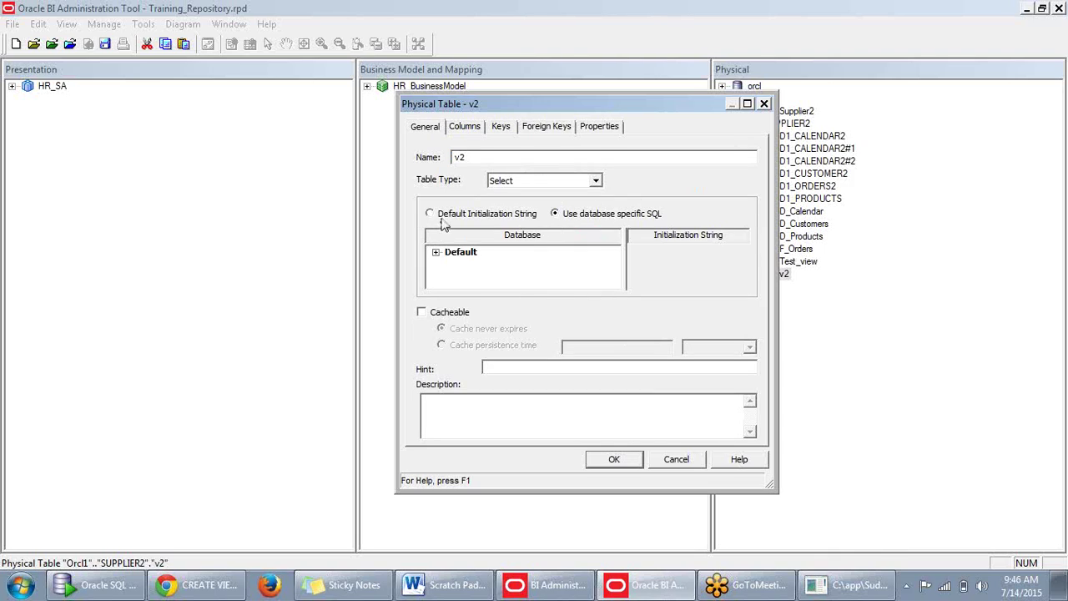
click(466, 253)
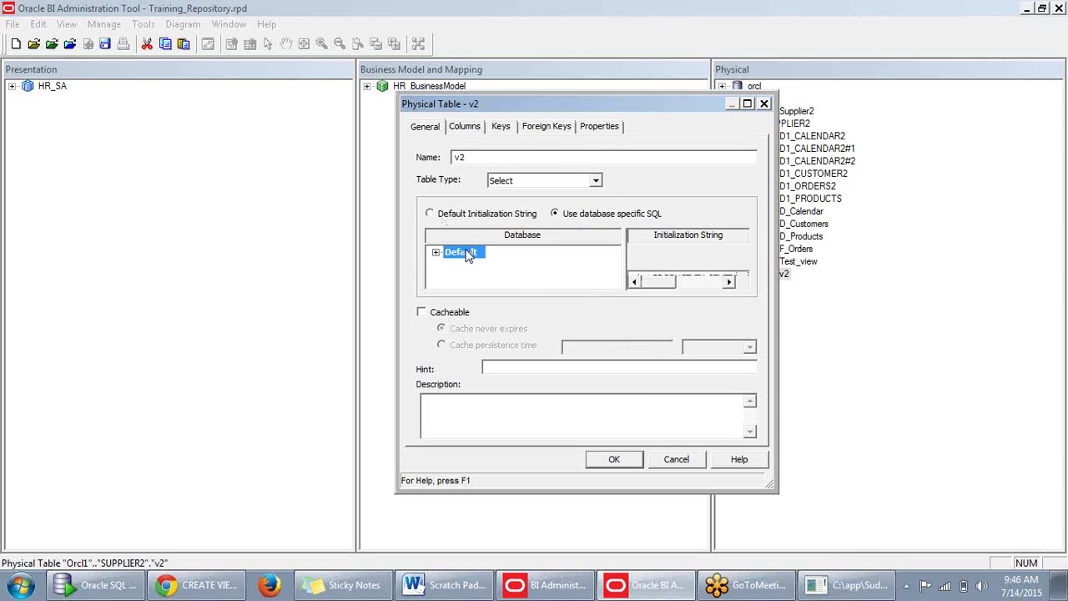
click(630, 460)
right_click(785, 275)
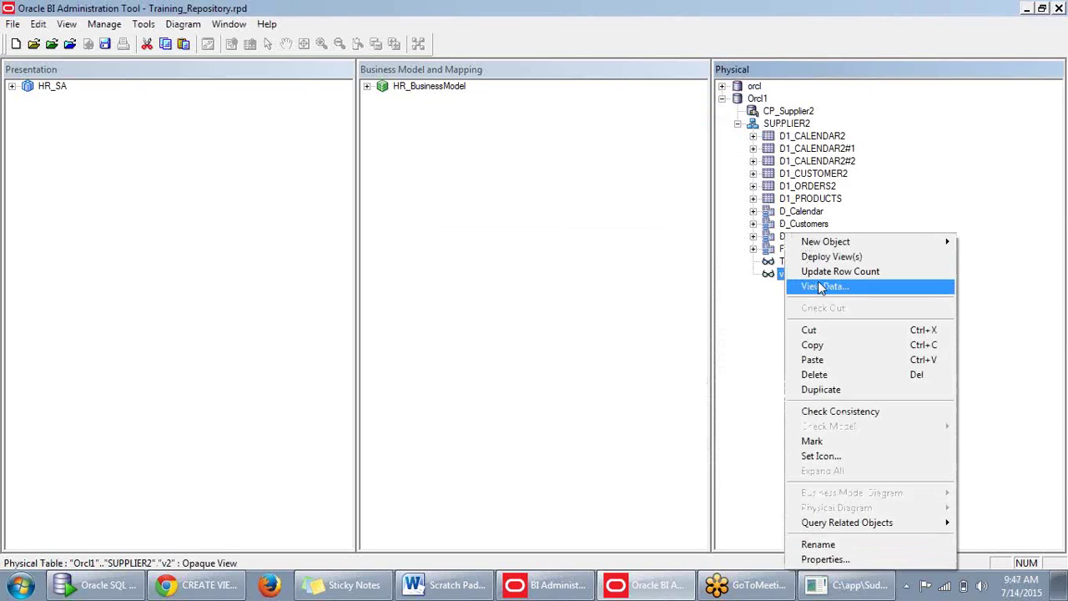
click(818, 285)
click(698, 341)
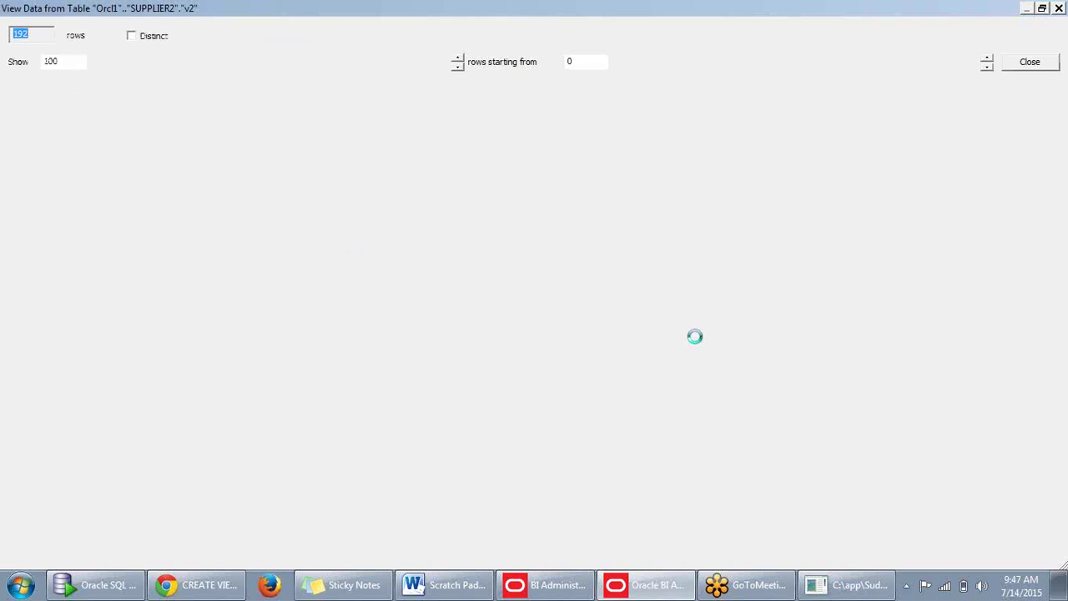
click(1030, 62)
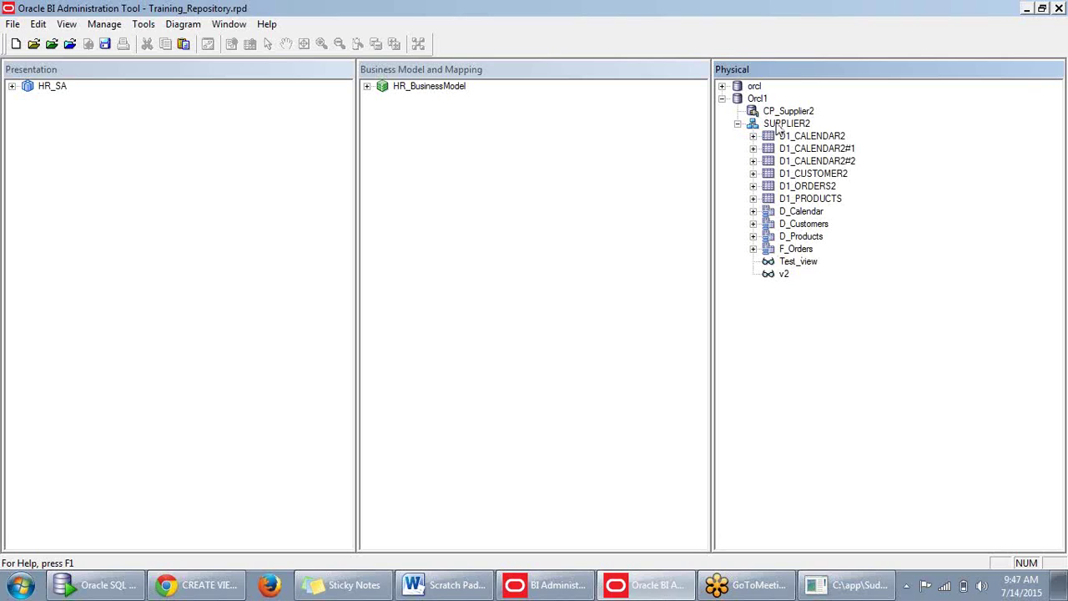
mouse_move(789, 283)
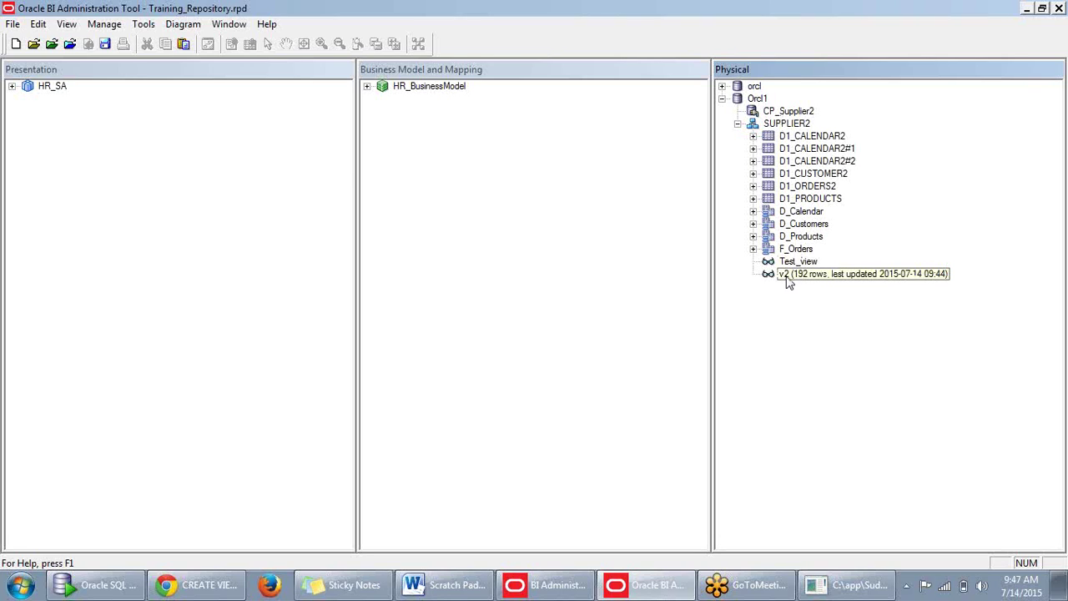
Edit v2's query in Properties to reference supplier2.D1_PRODUCTS and save it.
right_click(788, 278)
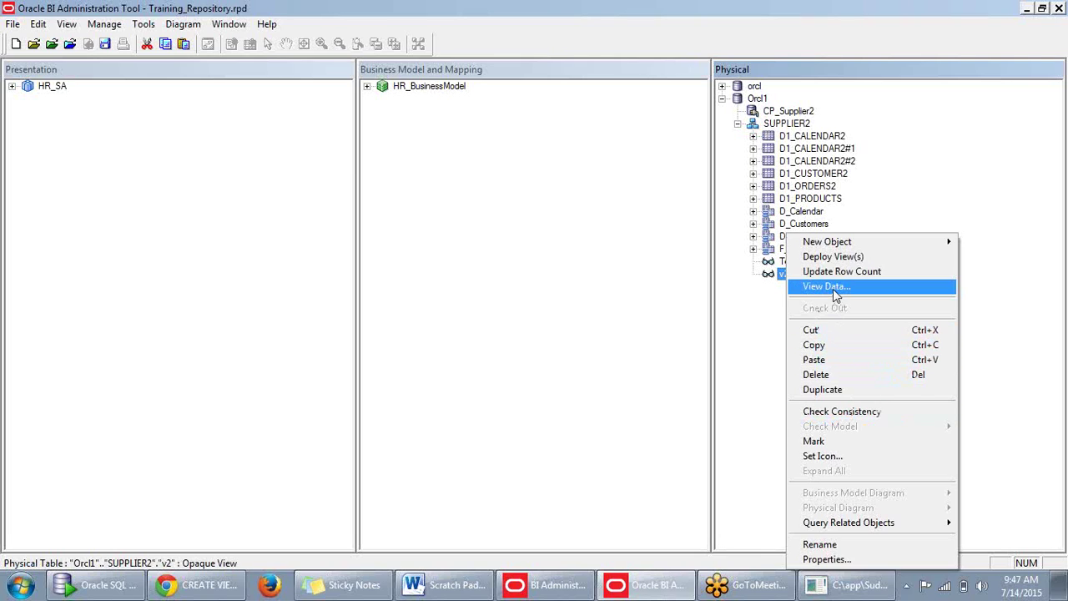
click(826, 559)
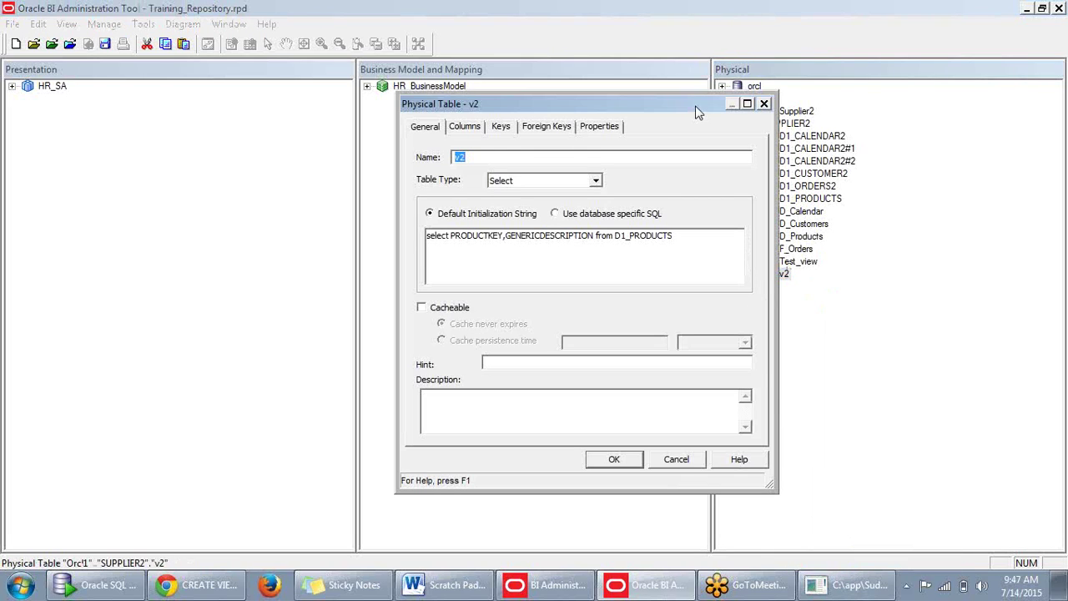
drag(696, 109, 873, 279)
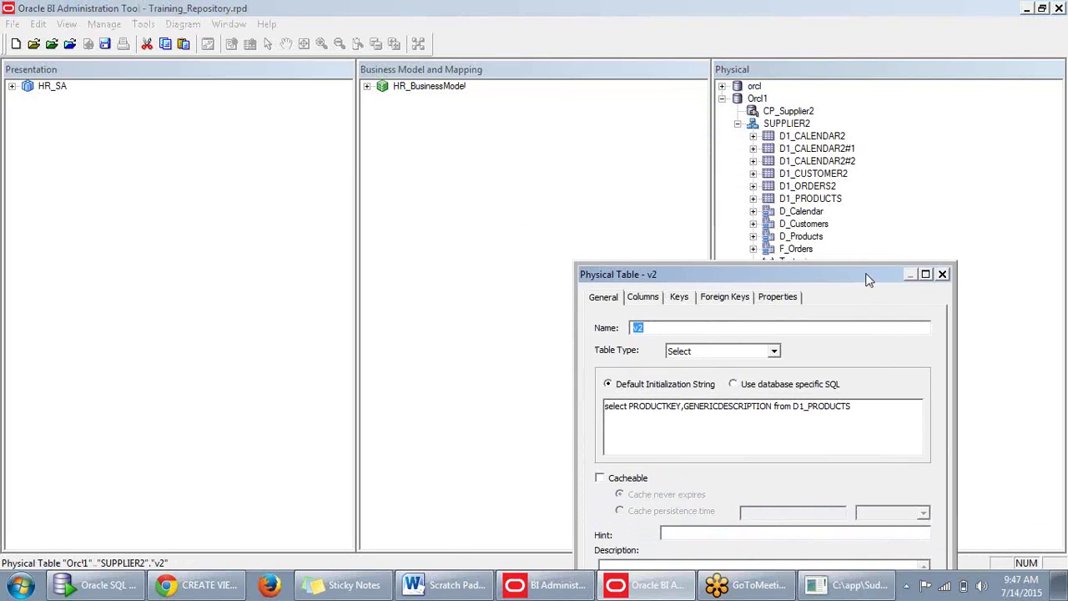
click(793, 406)
text(supplier2)
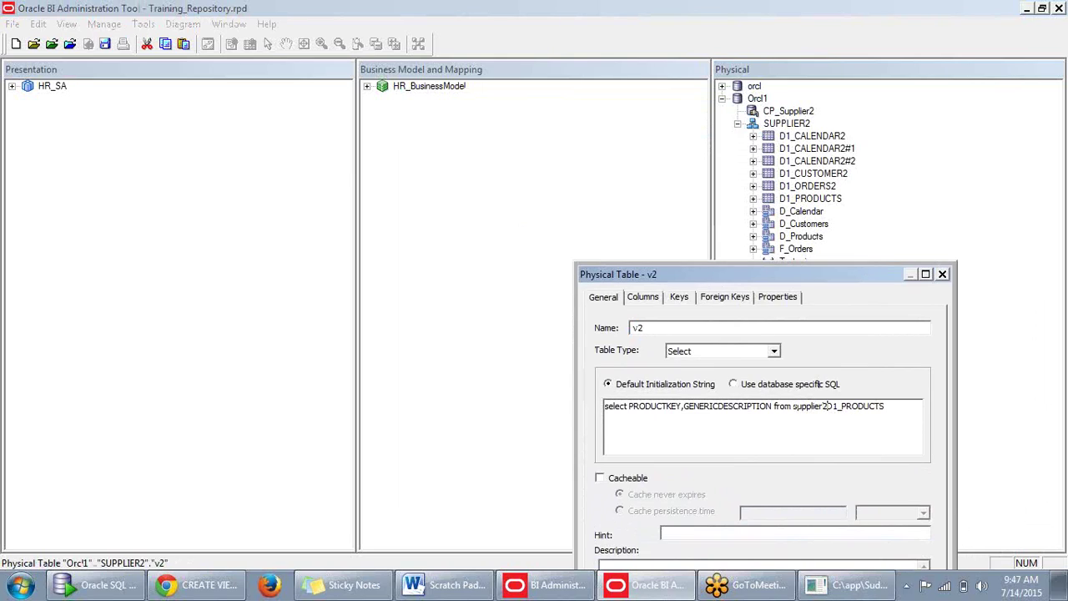
text(.)
drag(832, 278, 797, 198)
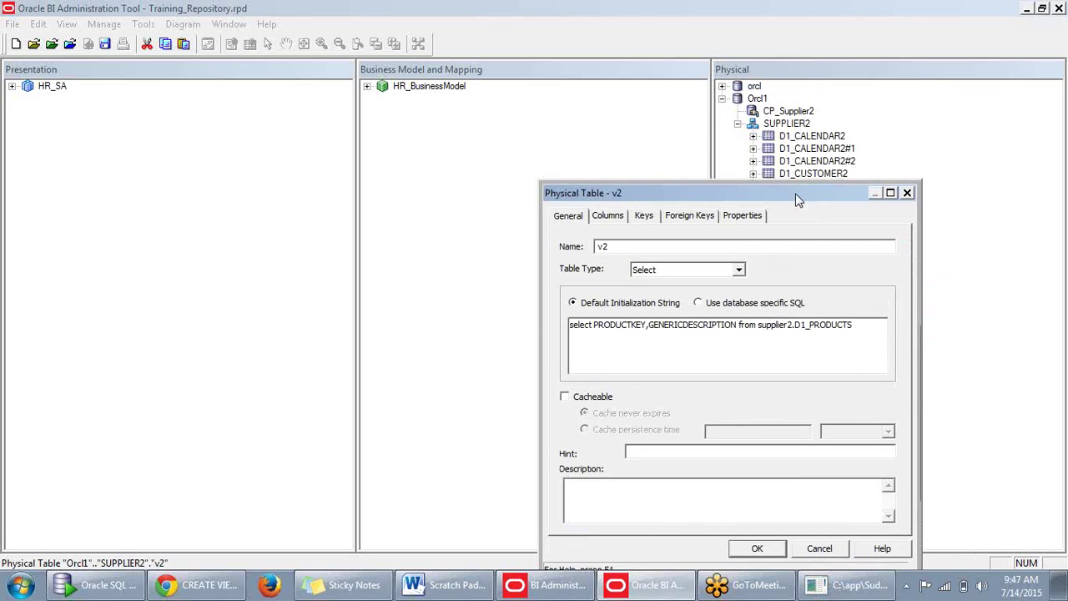
click(768, 550)
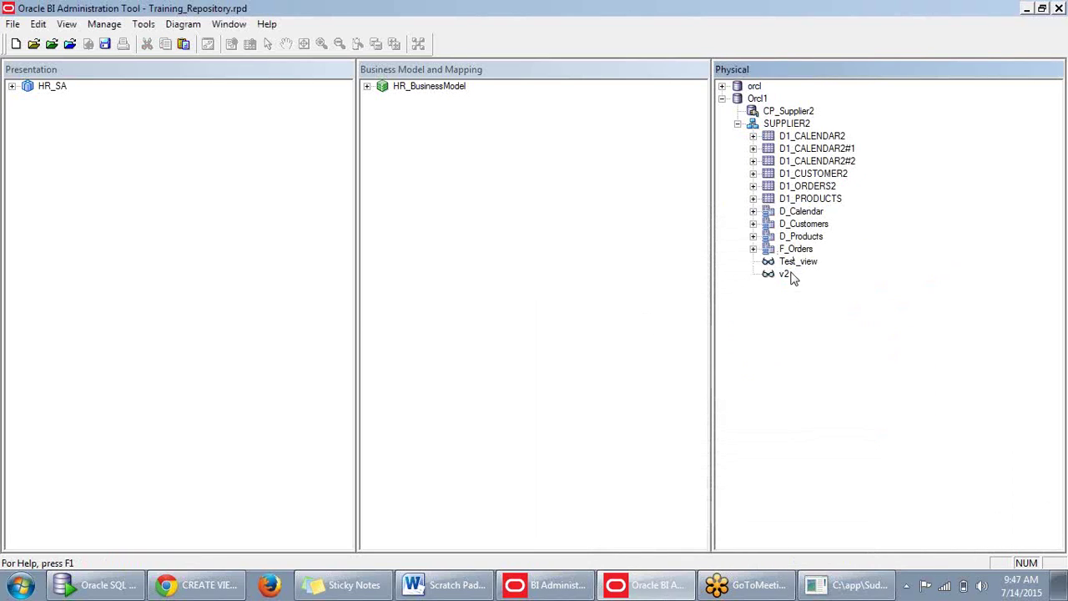
Update v2's row count and preview its data, dismissing the SQL error.
right_click(789, 272)
click(786, 290)
right_click(784, 275)
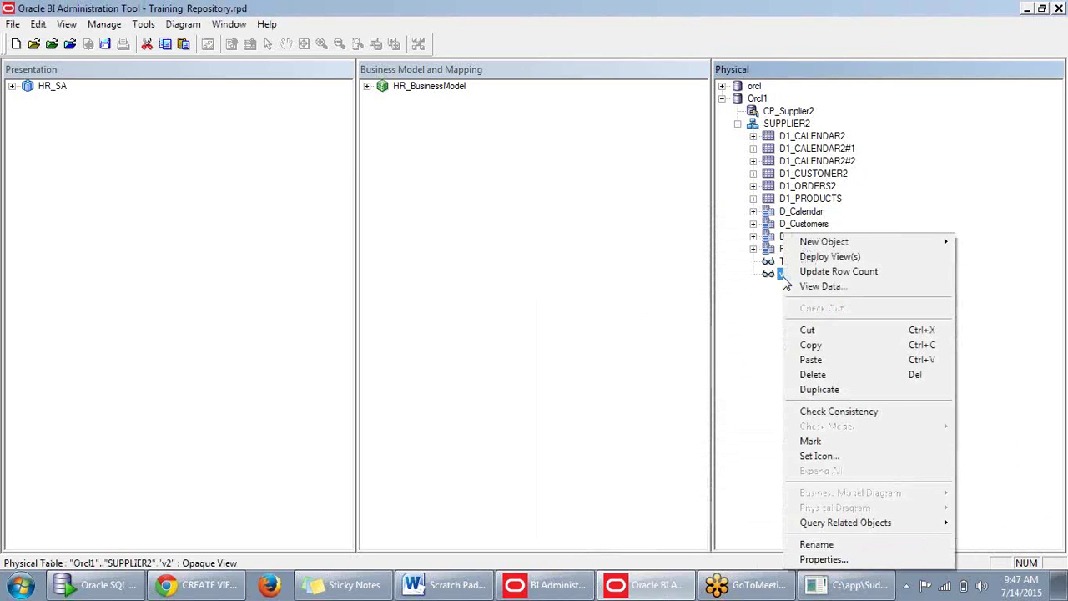
click(801, 274)
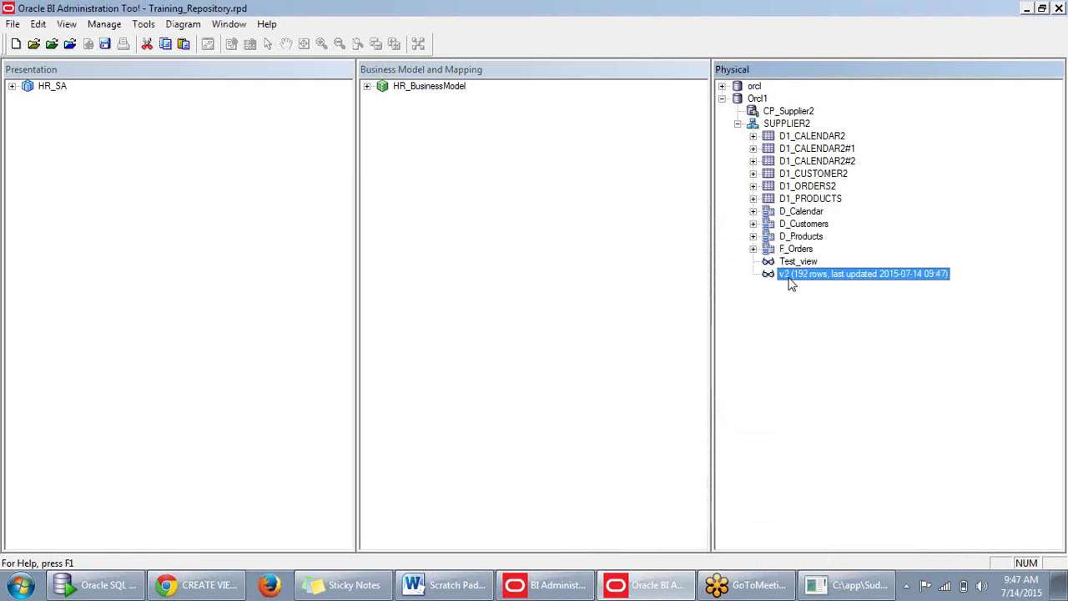
right_click(790, 281)
click(828, 285)
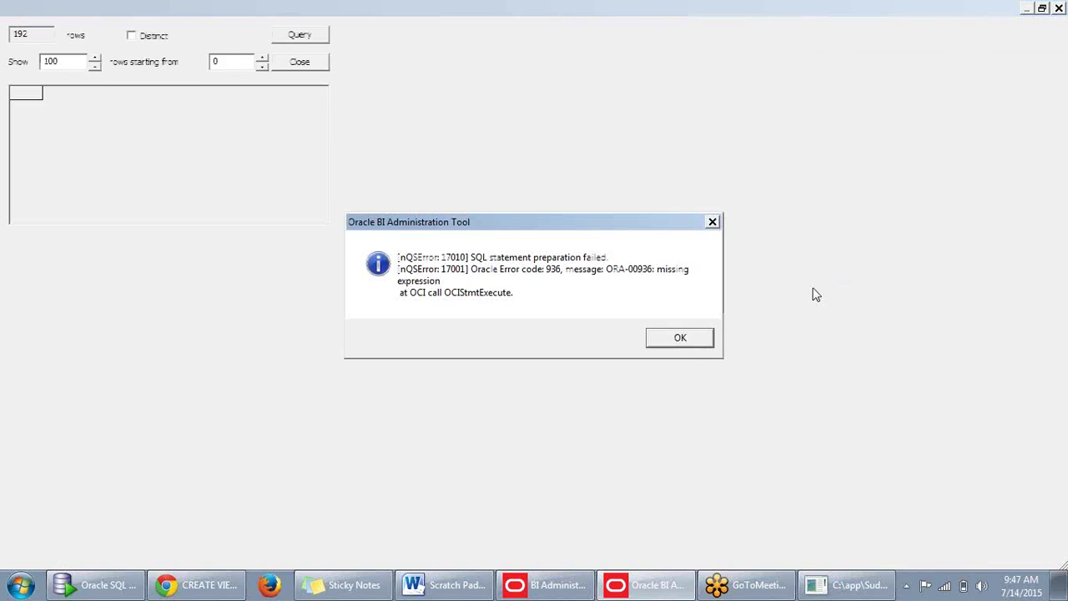
click(680, 337)
click(1029, 61)
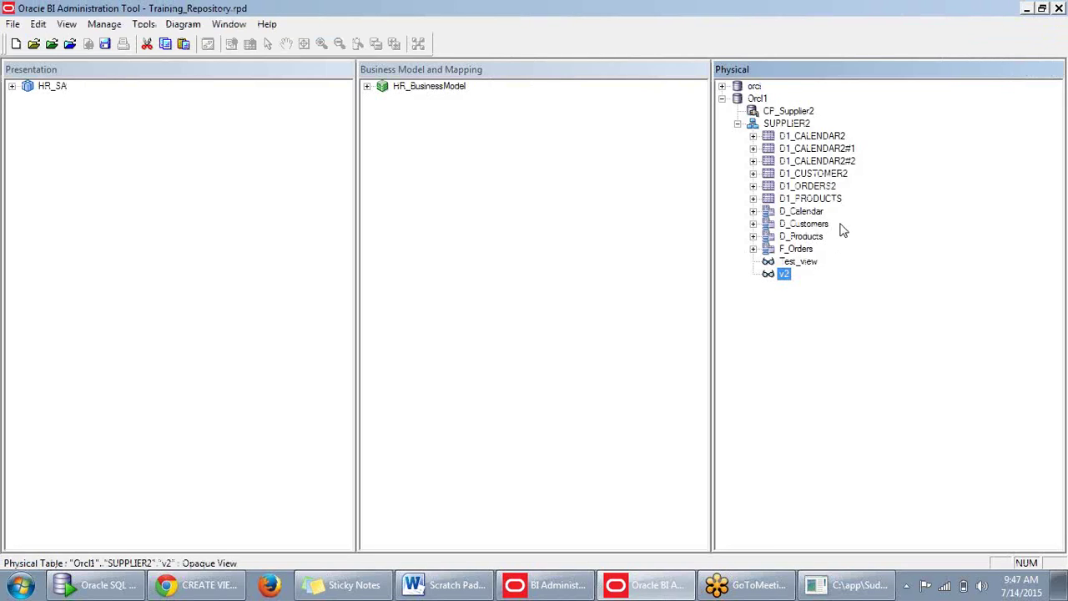
Select Test_view and v2 together and delete both views.
click(810, 295)
click(803, 263)
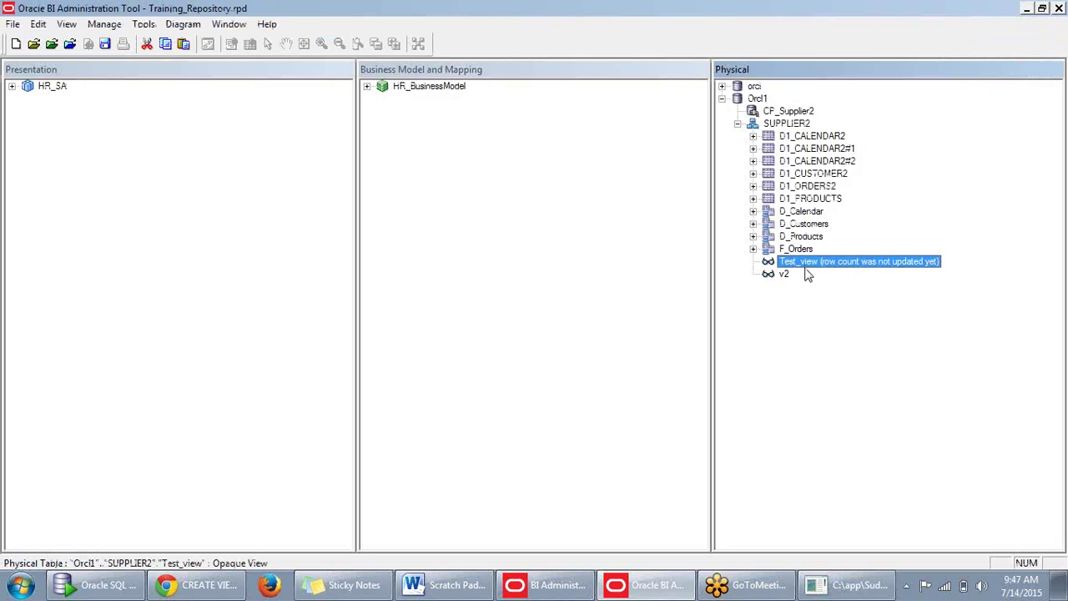
ctrl+click(789, 276)
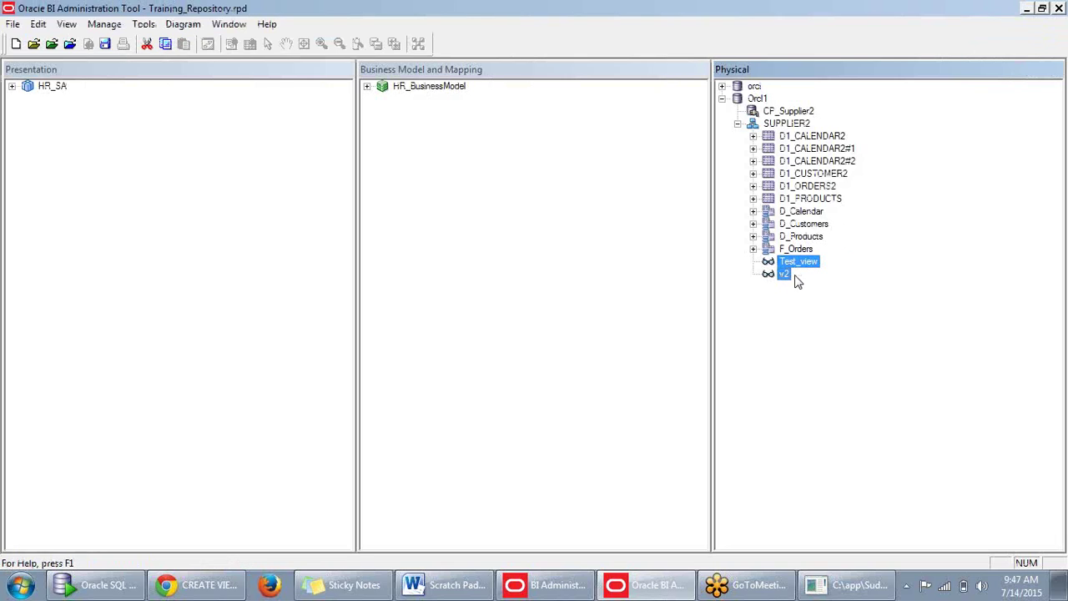
key(Delete)
click(551, 329)
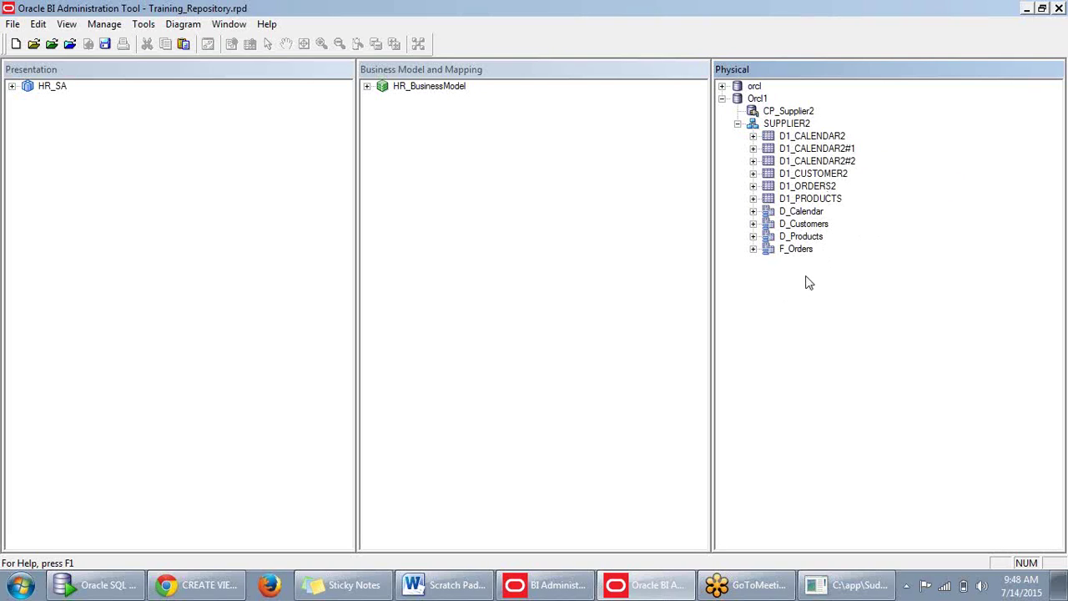
right_click(793, 125)
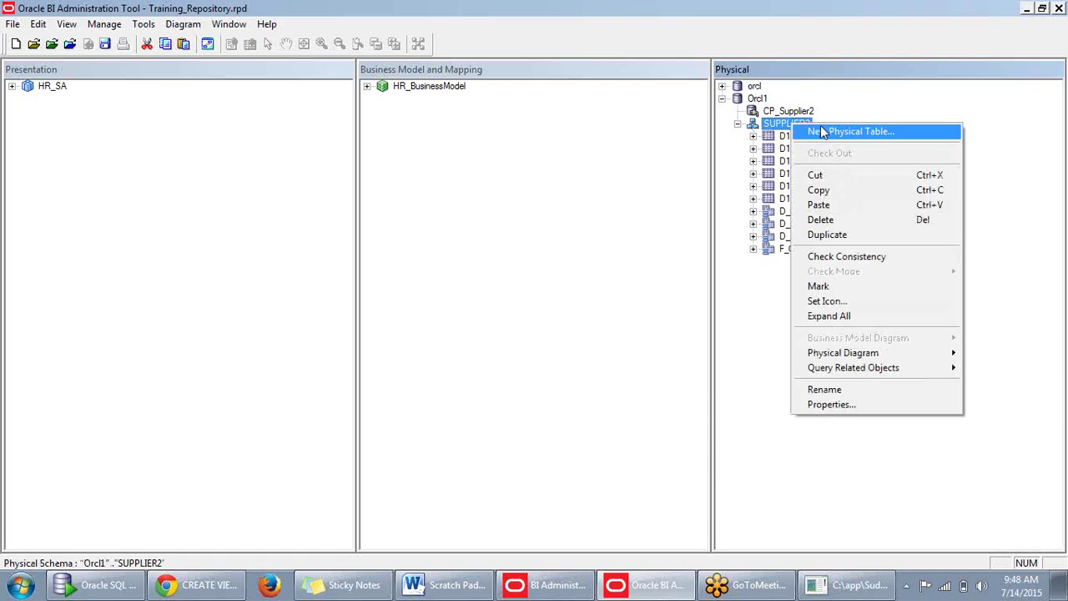
click(424, 201)
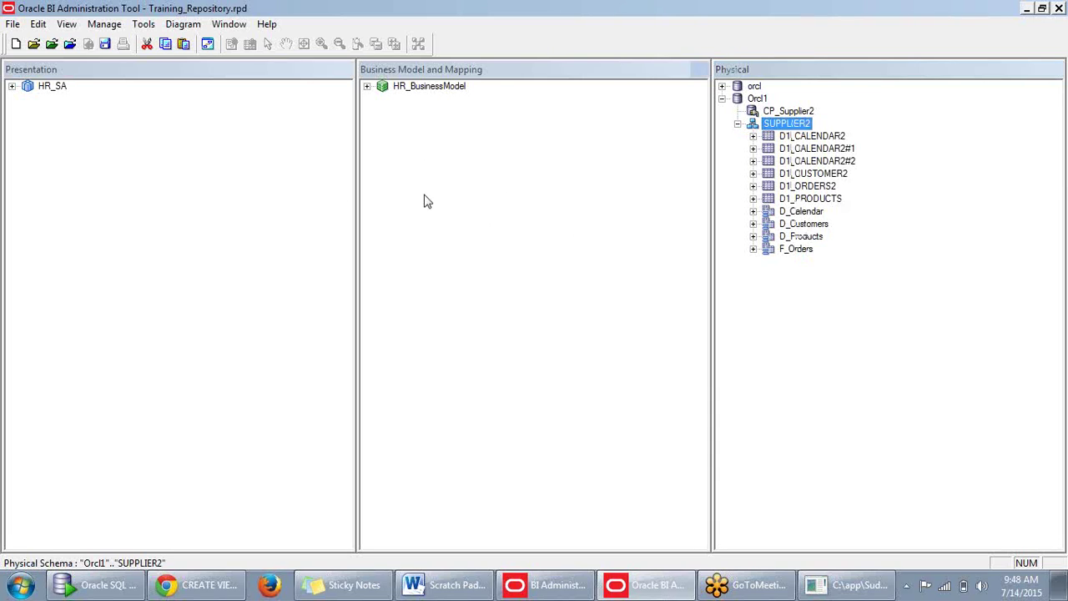
click(424, 200)
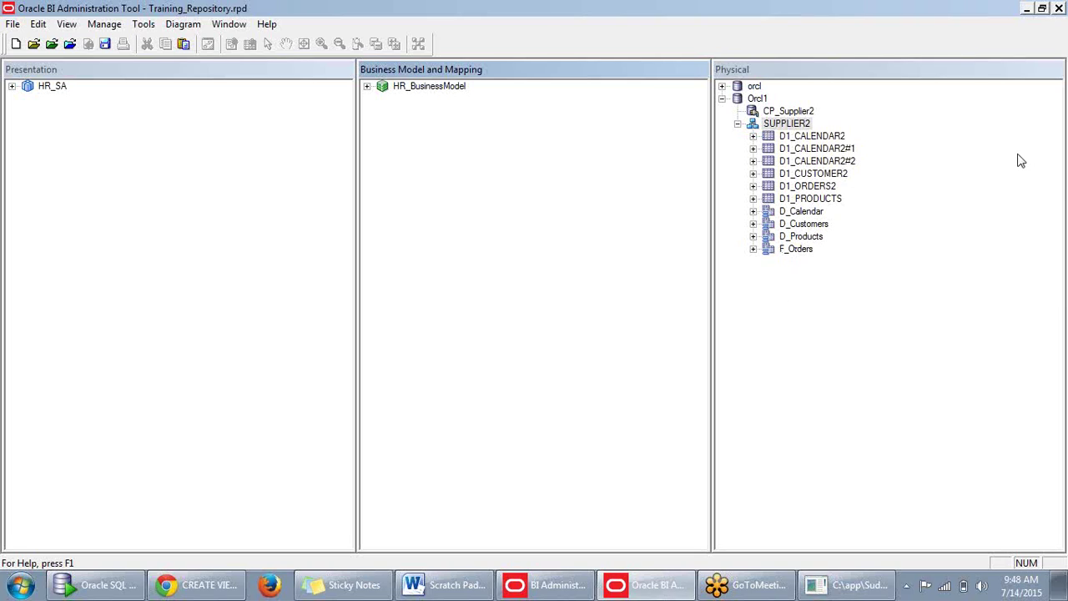
Look through the SUPPLIER2 tables and the Orcl1 and CP_Supplier2 action menus without choosing anything.
click(799, 137)
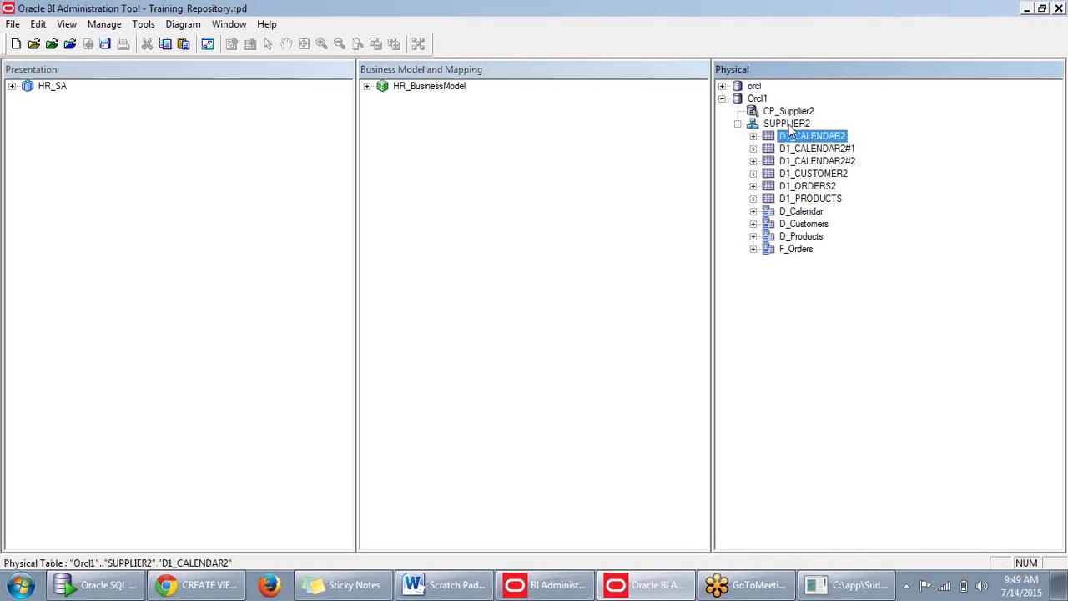
click(788, 125)
click(789, 135)
click(787, 126)
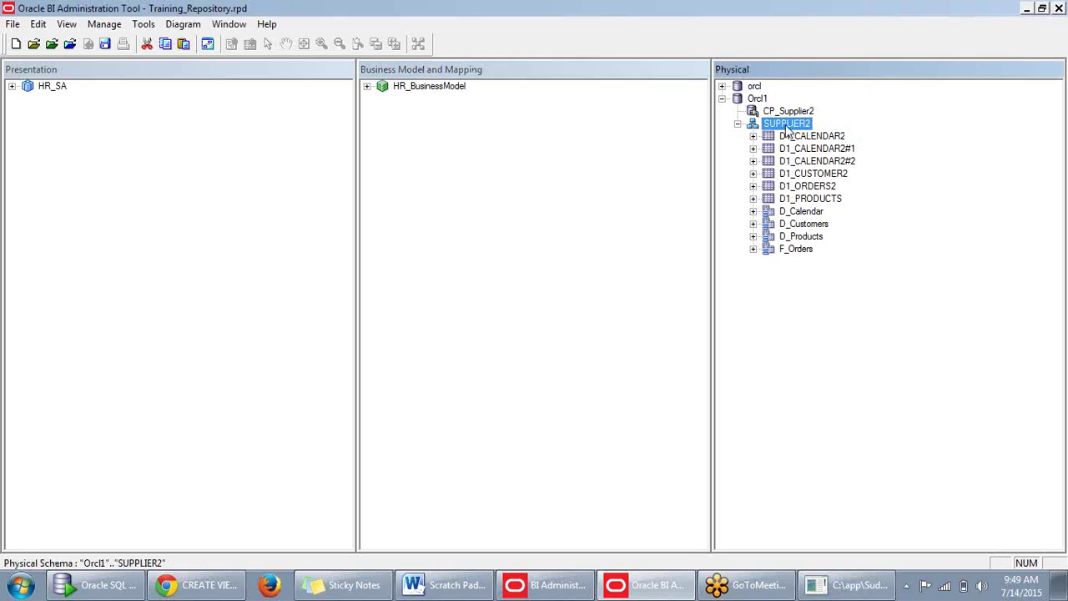
right_click(759, 99)
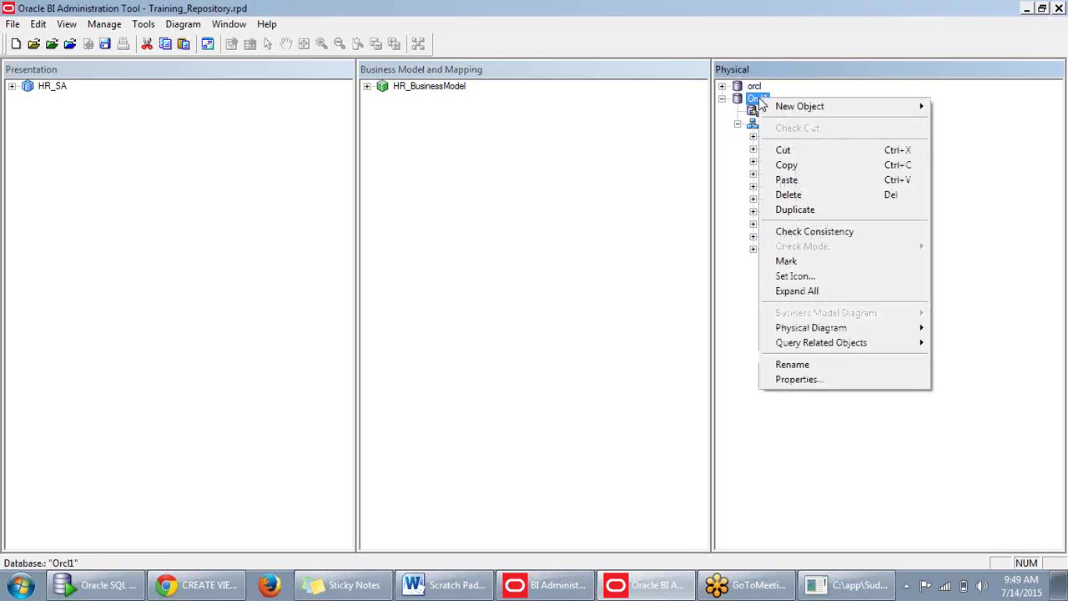
mouse_move(784, 104)
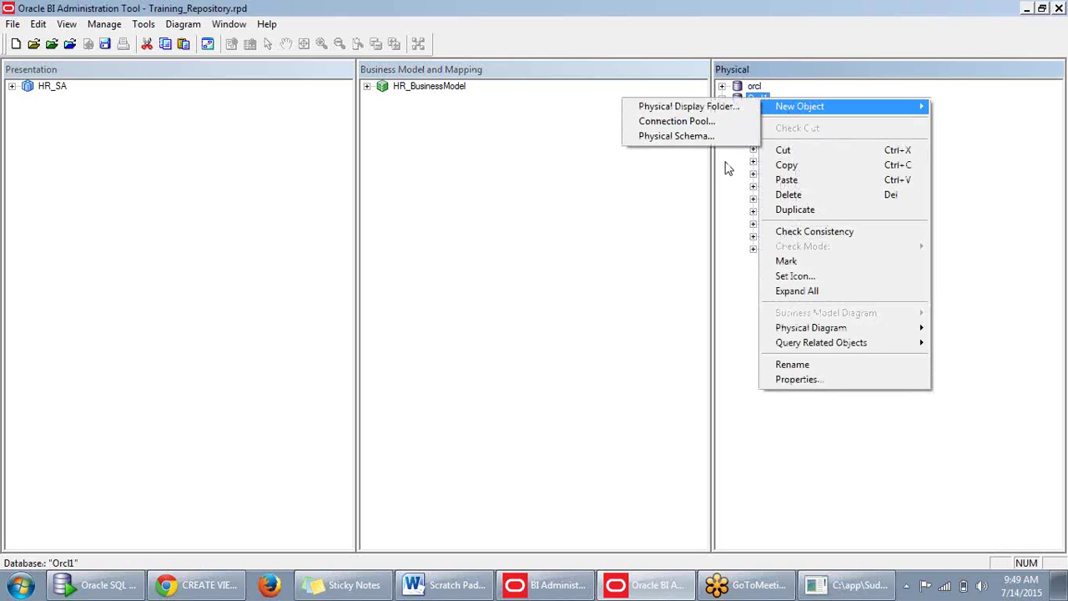
key(Escape)
right_click(783, 110)
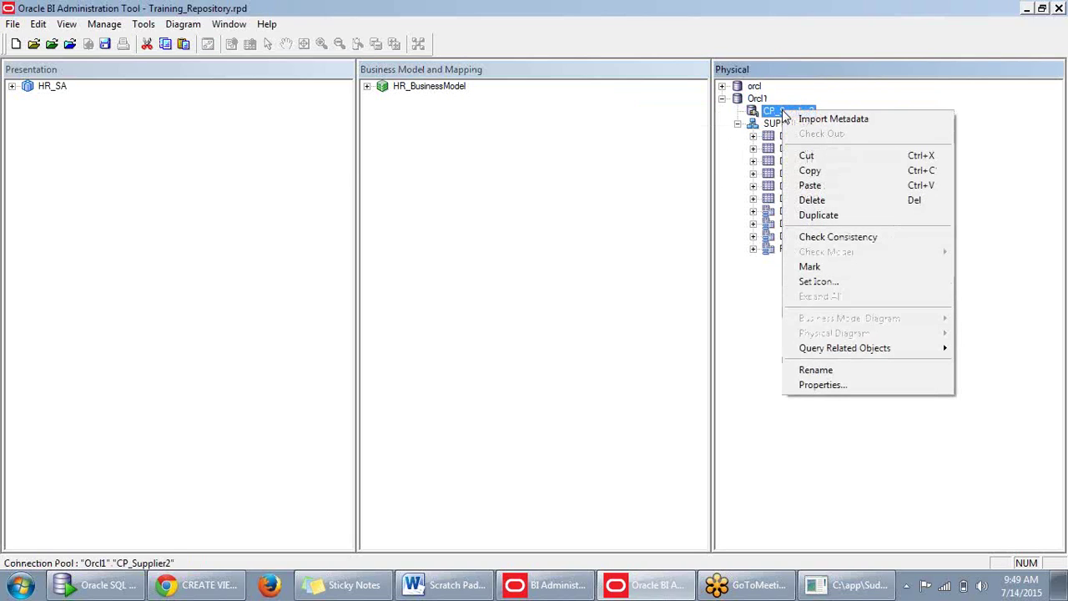
key(Escape)
Start a new physical table from the SUPPLIER2 schema's actions.
right_click(756, 99)
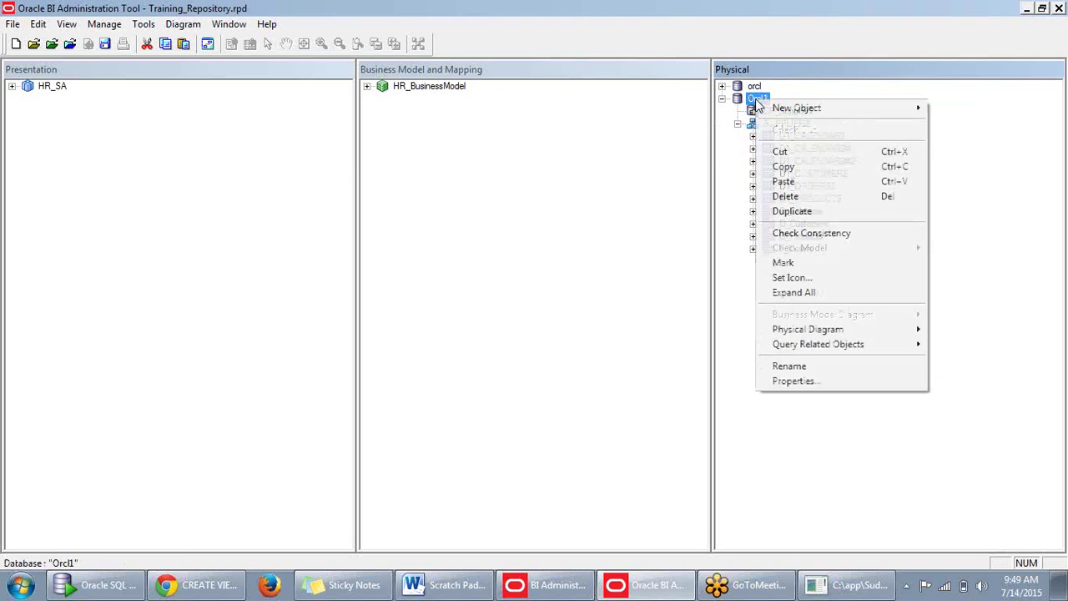
mouse_move(799, 109)
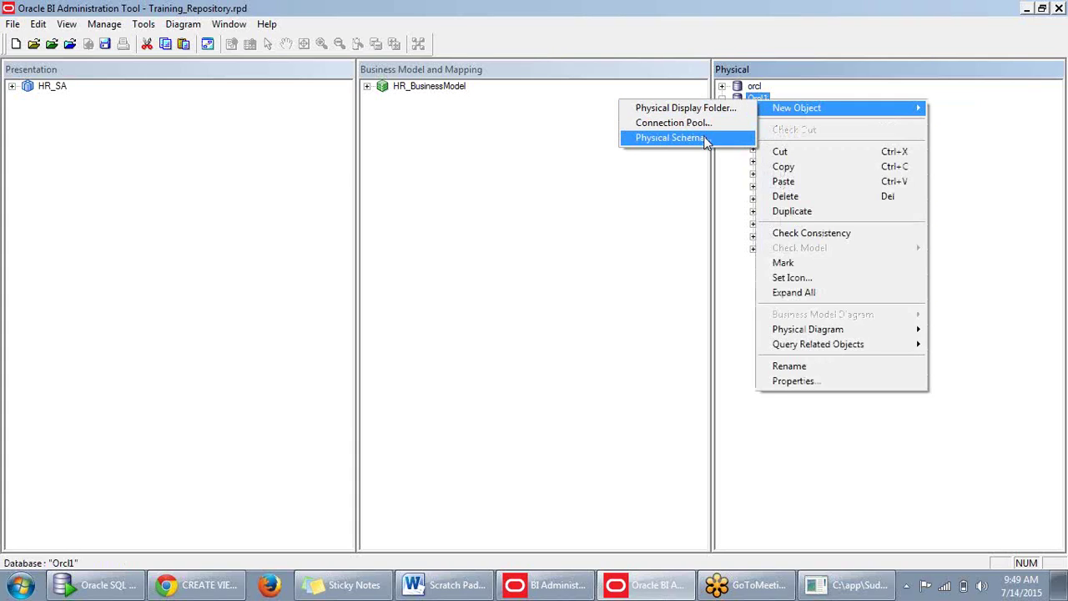
click(723, 186)
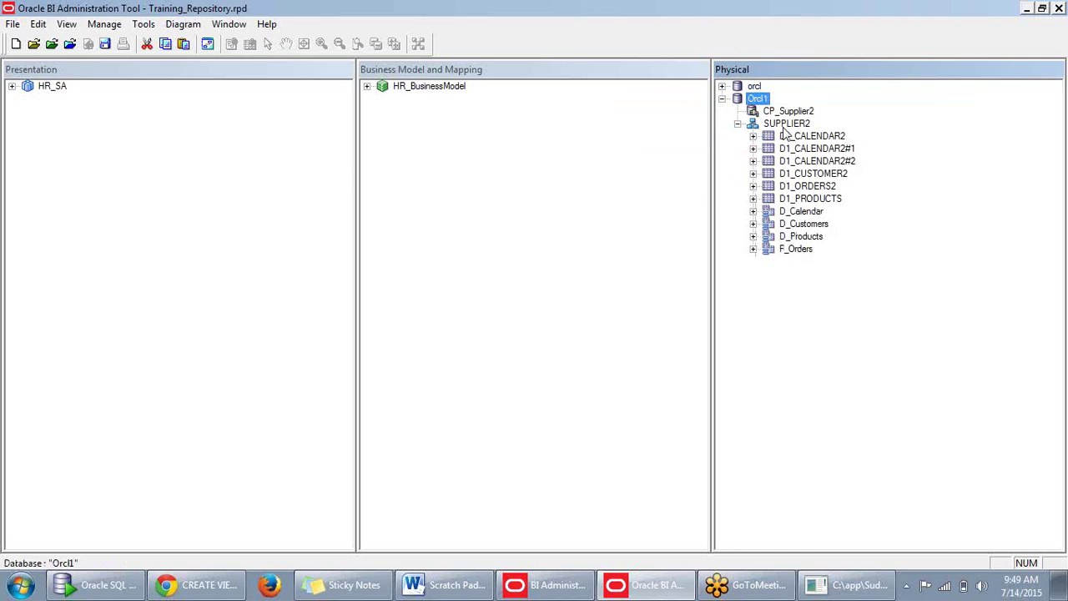
right_click(784, 126)
click(822, 135)
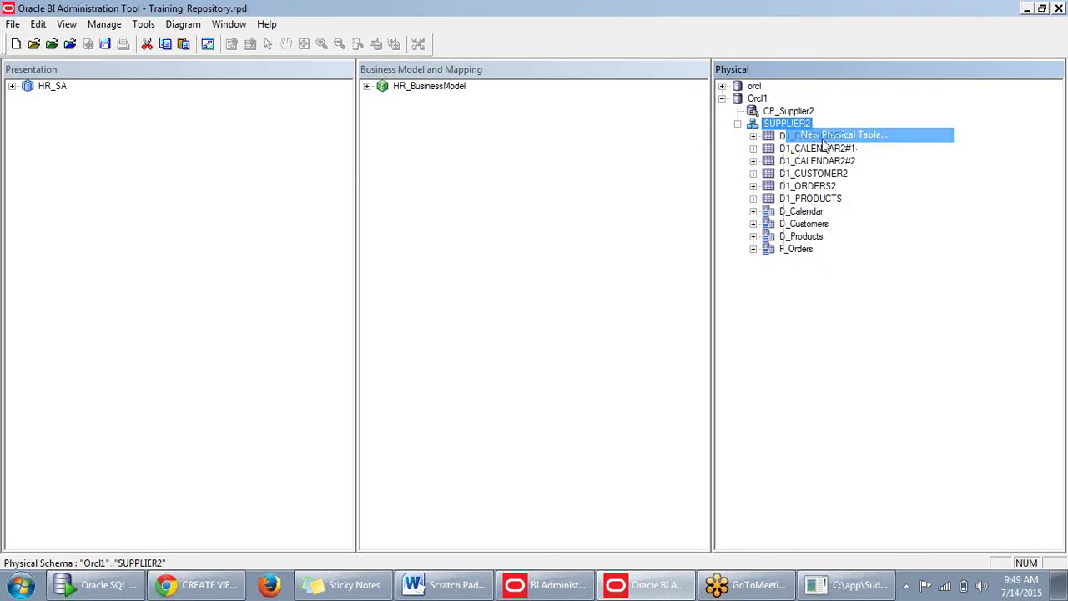
Name the new table 'disp' and set its table type to Select, declining a session variable.
drag(720, 195, 718, 92)
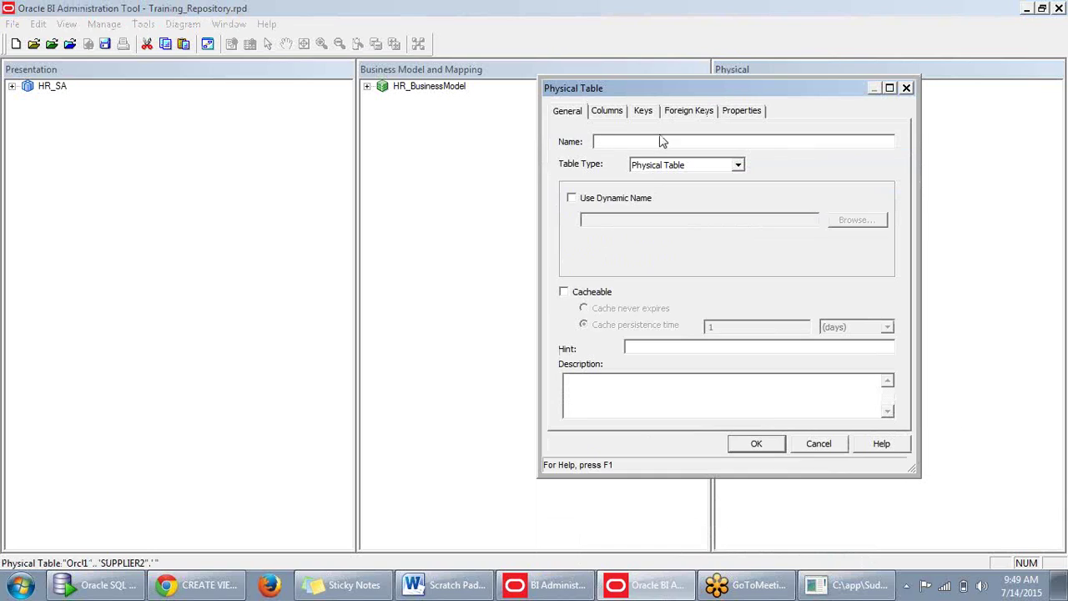
text(disp)
click(738, 167)
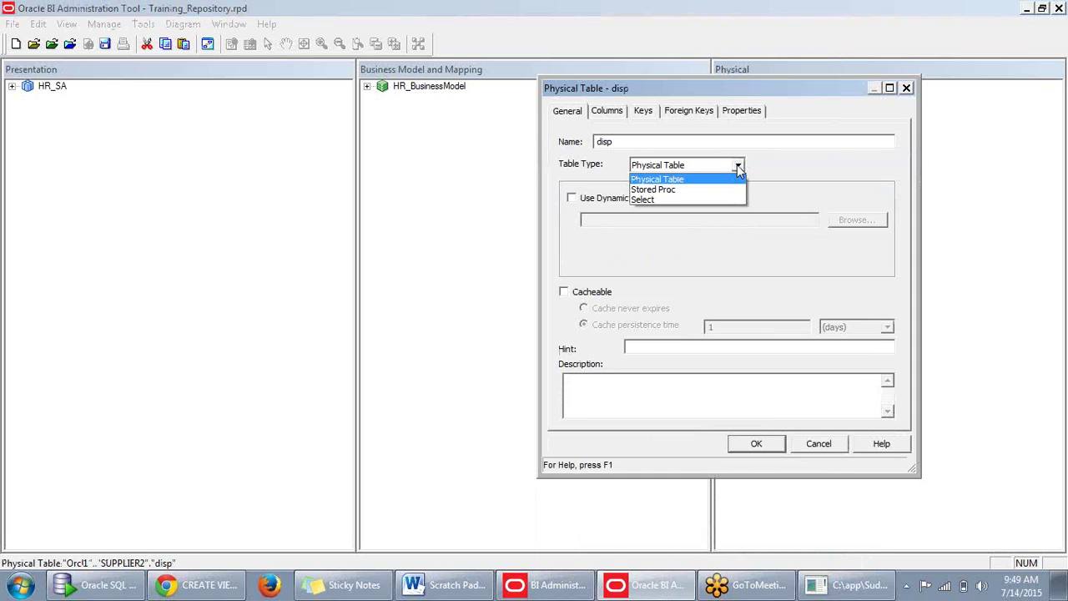
click(738, 166)
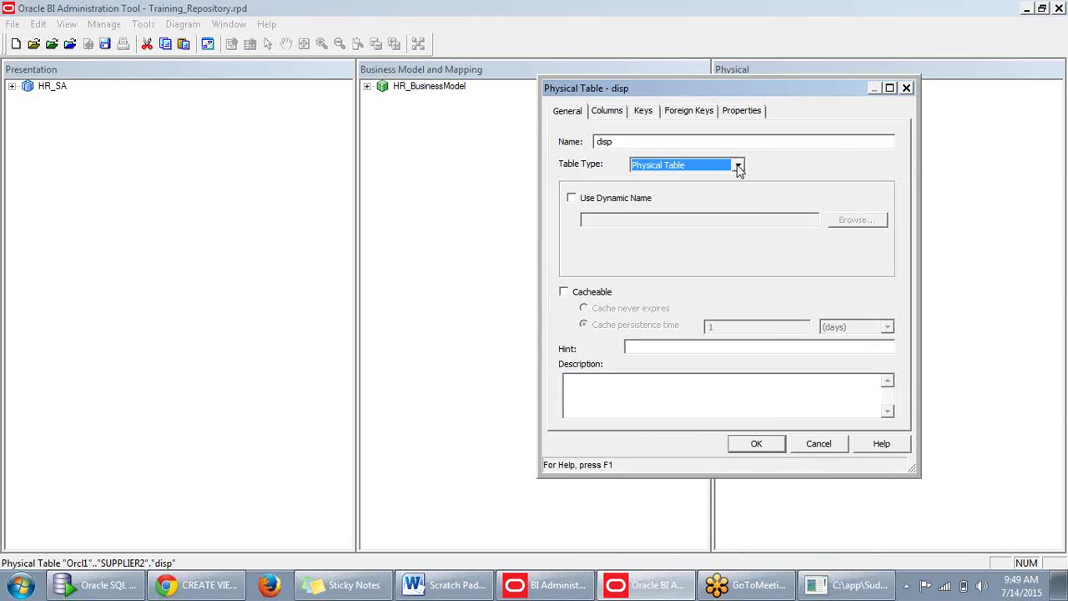
click(573, 203)
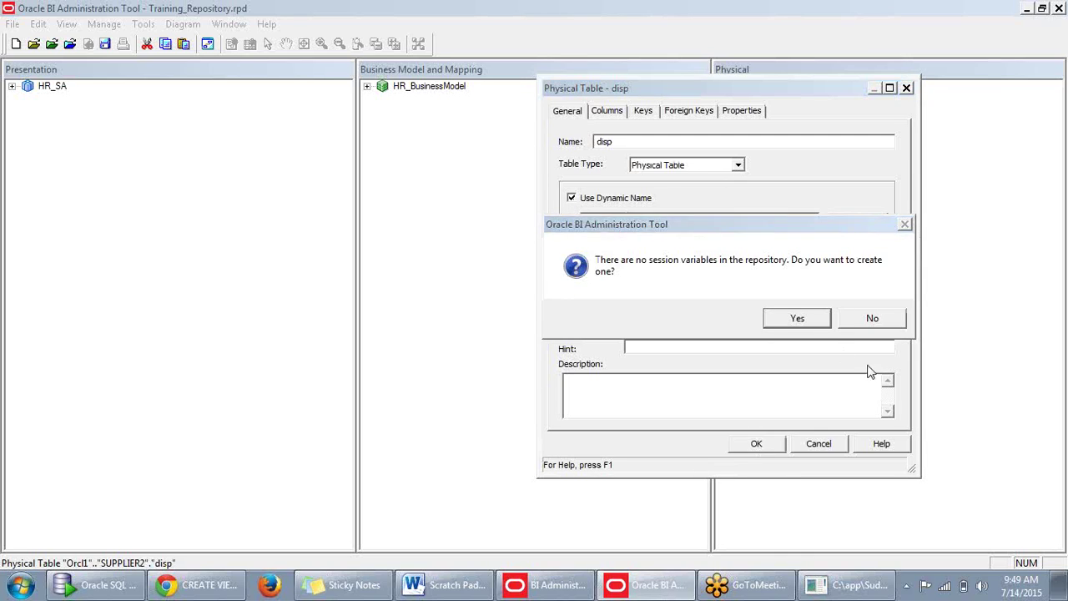
click(861, 318)
click(738, 165)
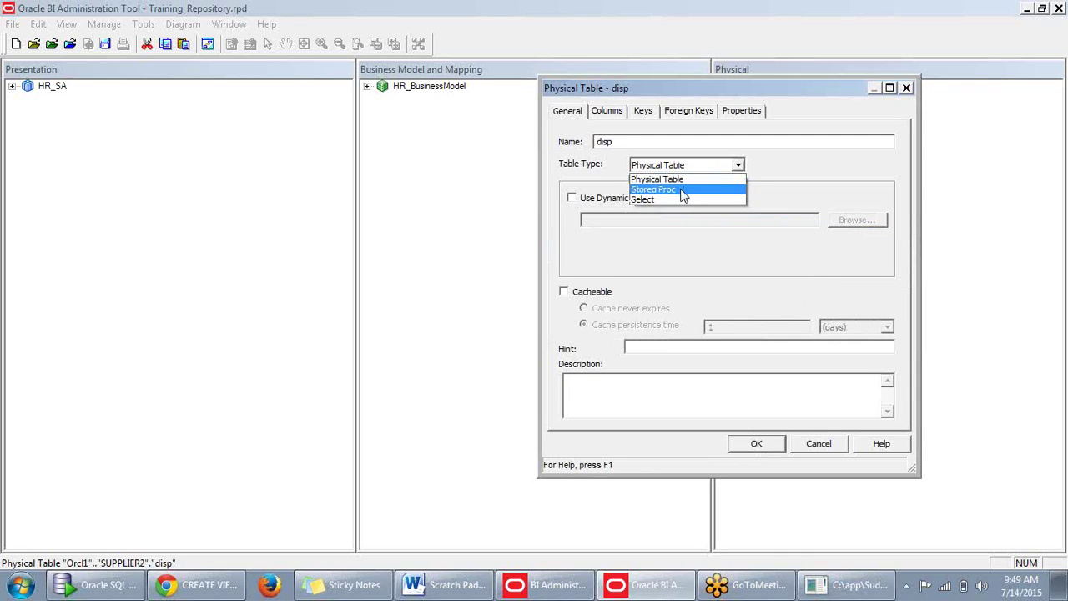
click(682, 200)
Set the initialization string to 'select PRODUCTKEY from d1_products' and create the disp view.
click(627, 241)
key(ctrl+a)
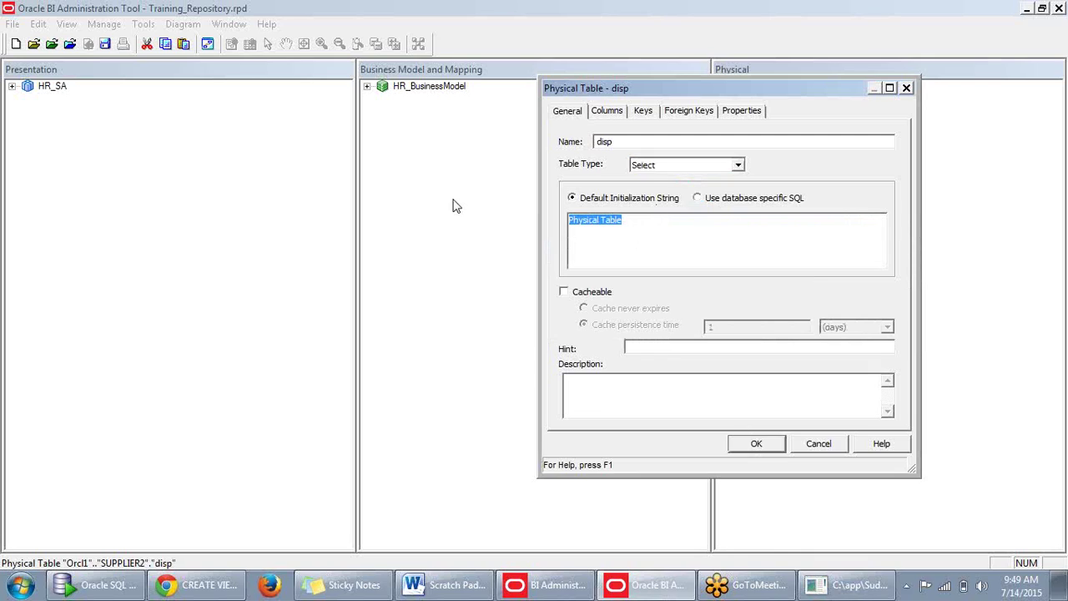
key(Delete)
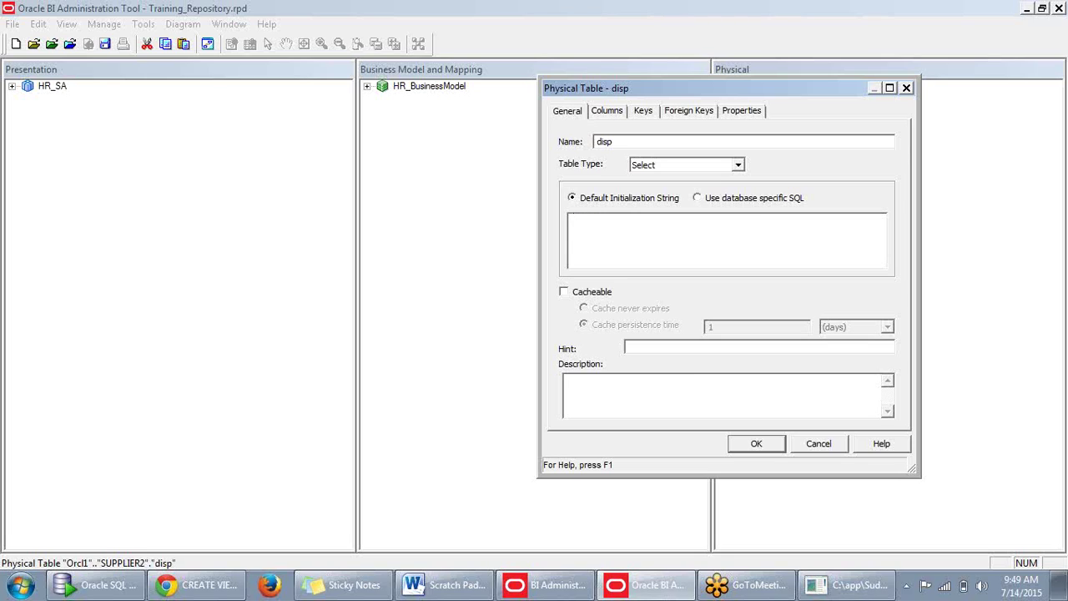
text(select PRODUCTKEY,GENERICDESCRIPTION from d1_products)
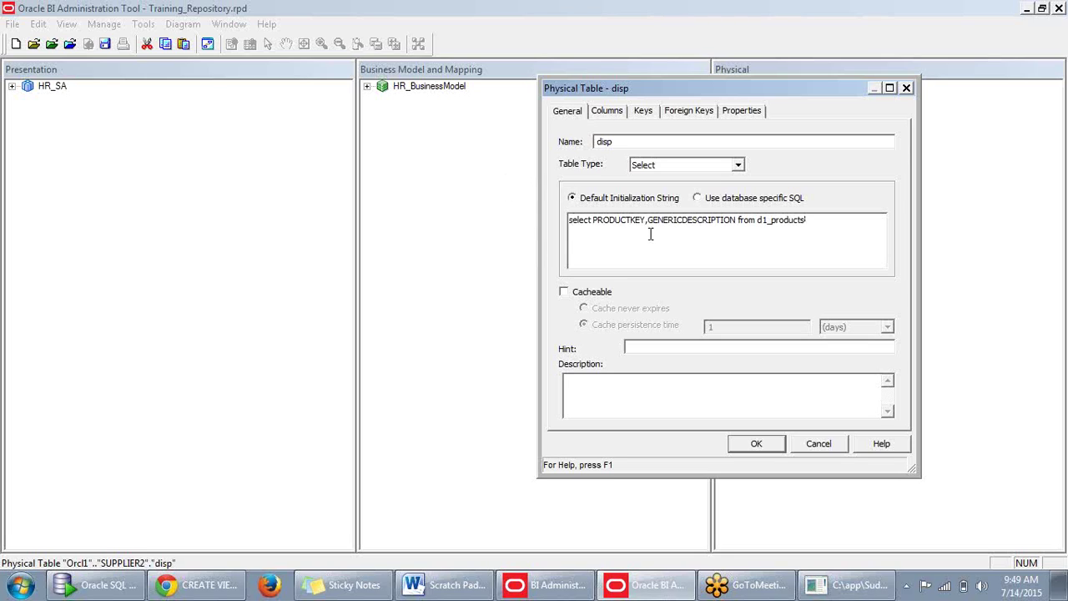
drag(648, 222, 733, 224)
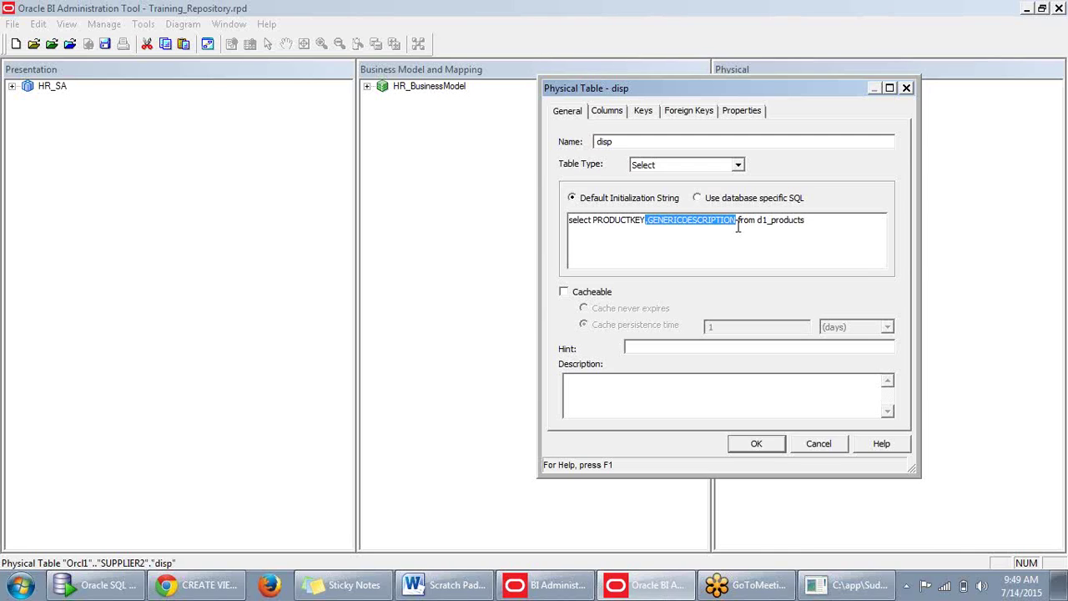
key(Delete)
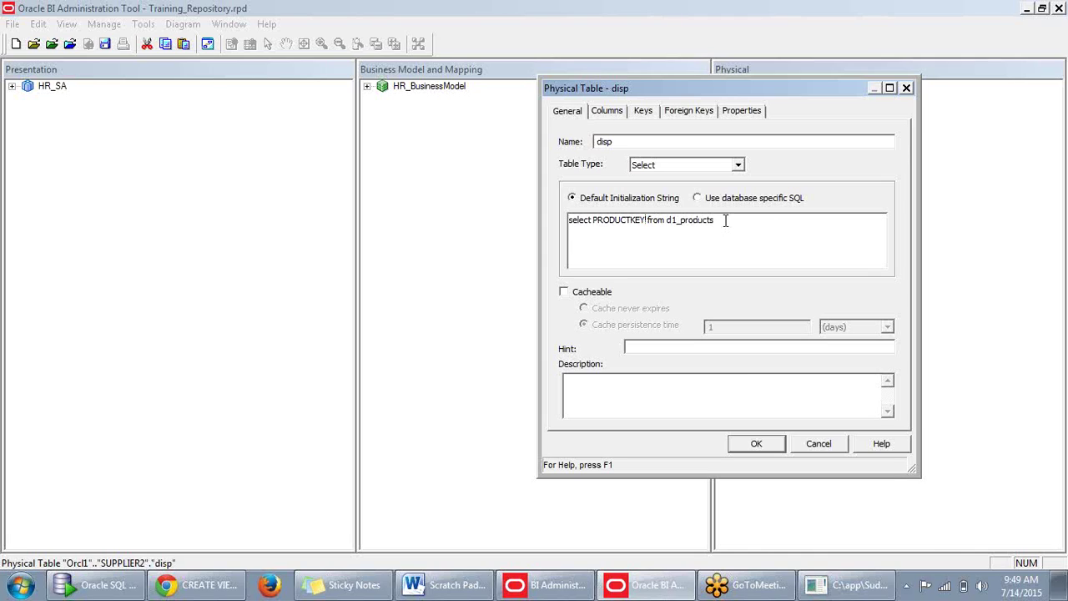
drag(723, 219, 529, 215)
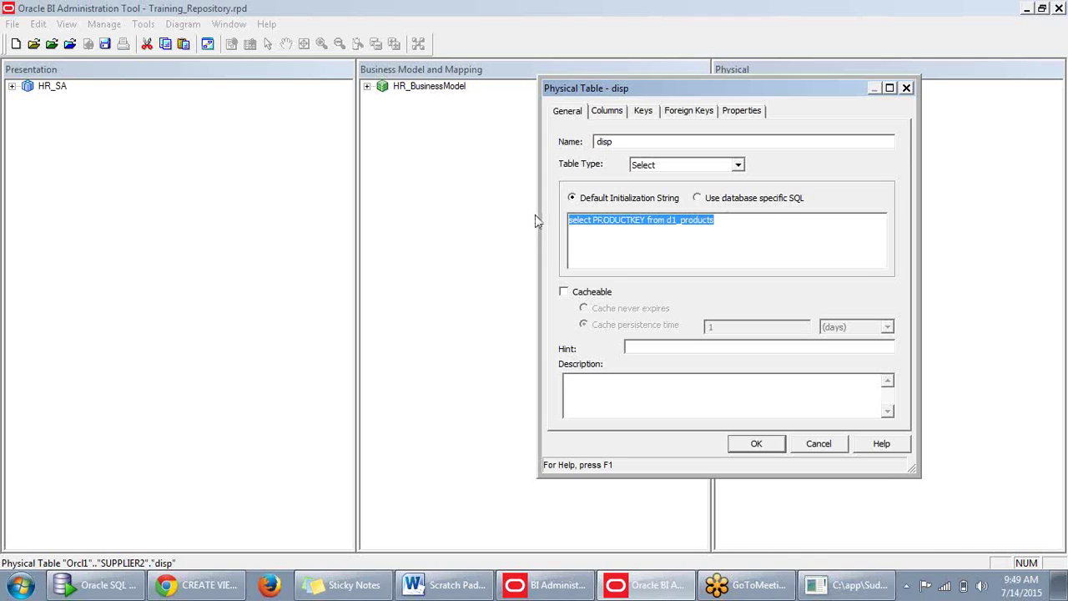
click(726, 266)
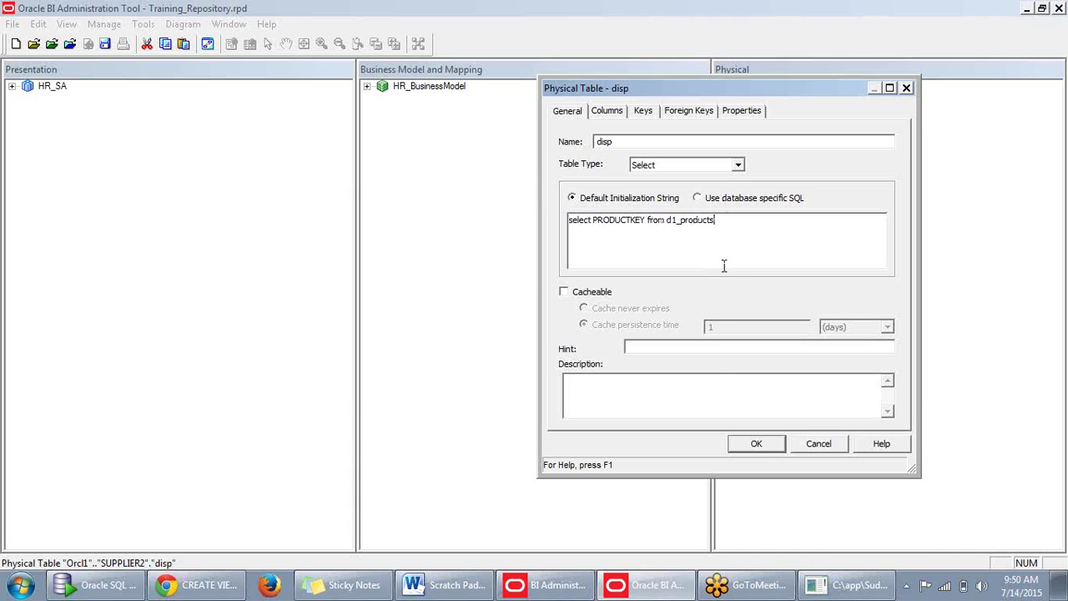
click(757, 444)
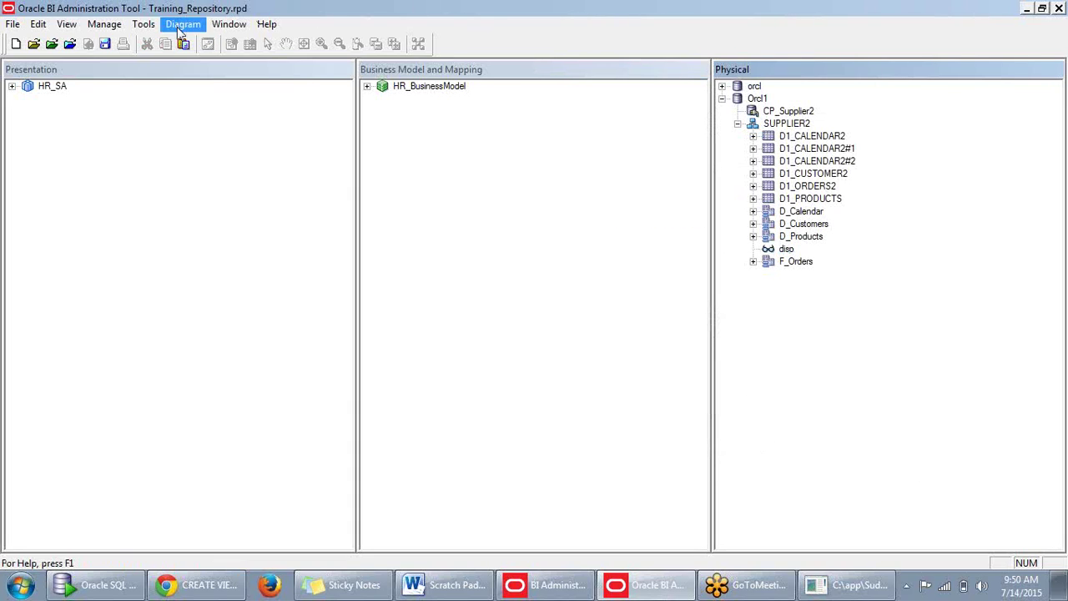
Save the repository after a clean global consistency check.
click(104, 44)
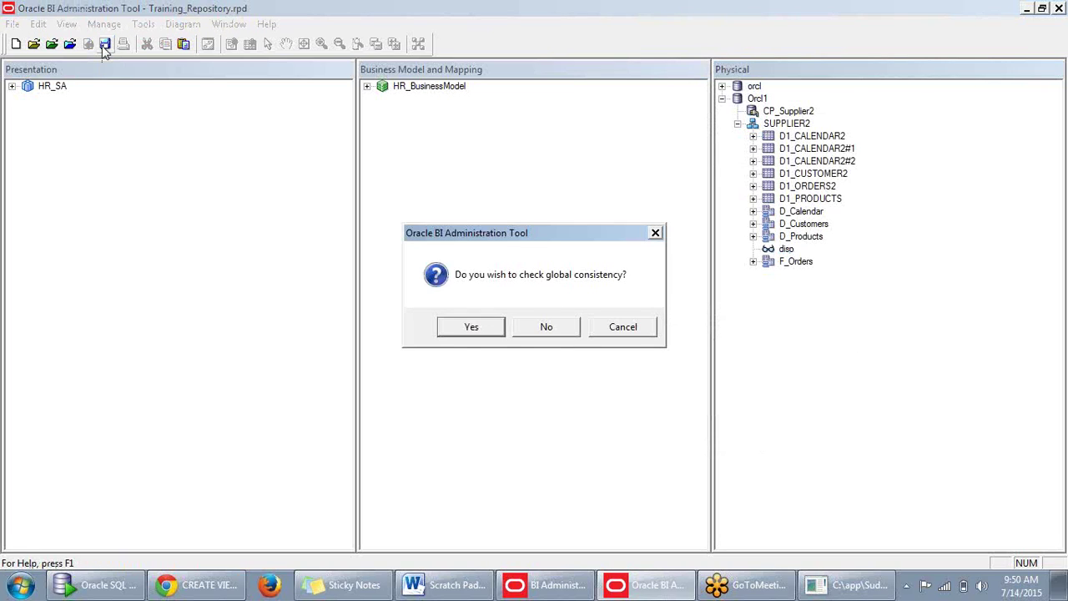
click(467, 331)
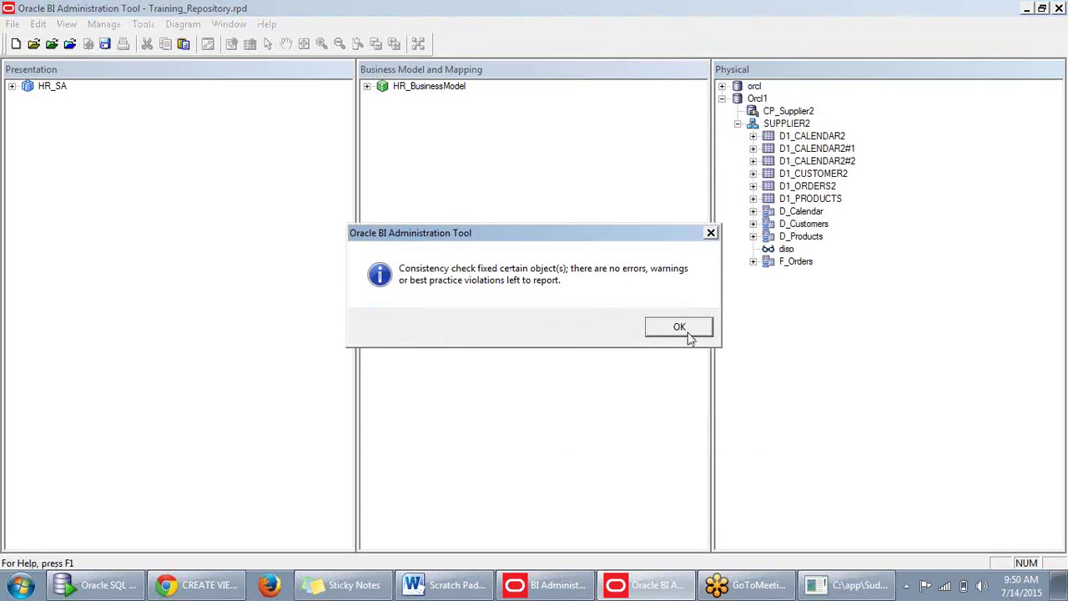
click(688, 332)
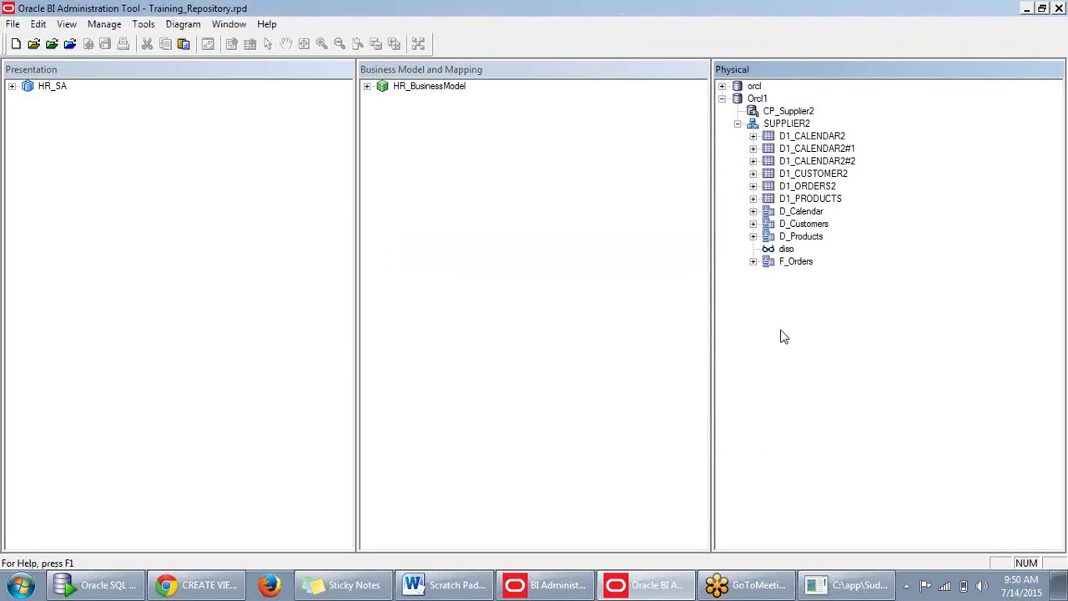
Preview disp's data, dismiss the SQL error, and close the viewer.
right_click(787, 251)
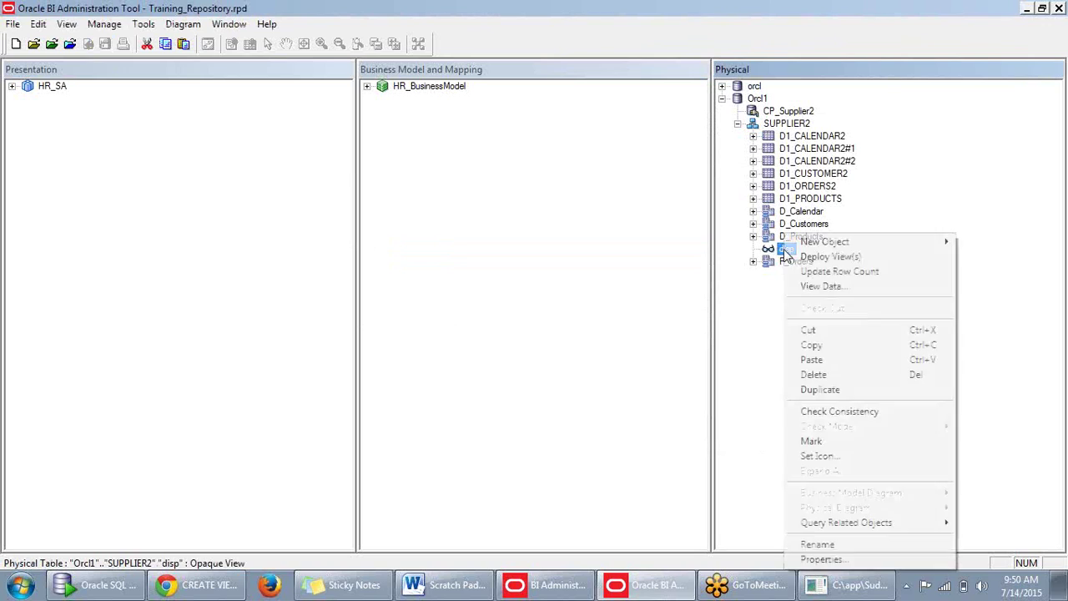
click(808, 288)
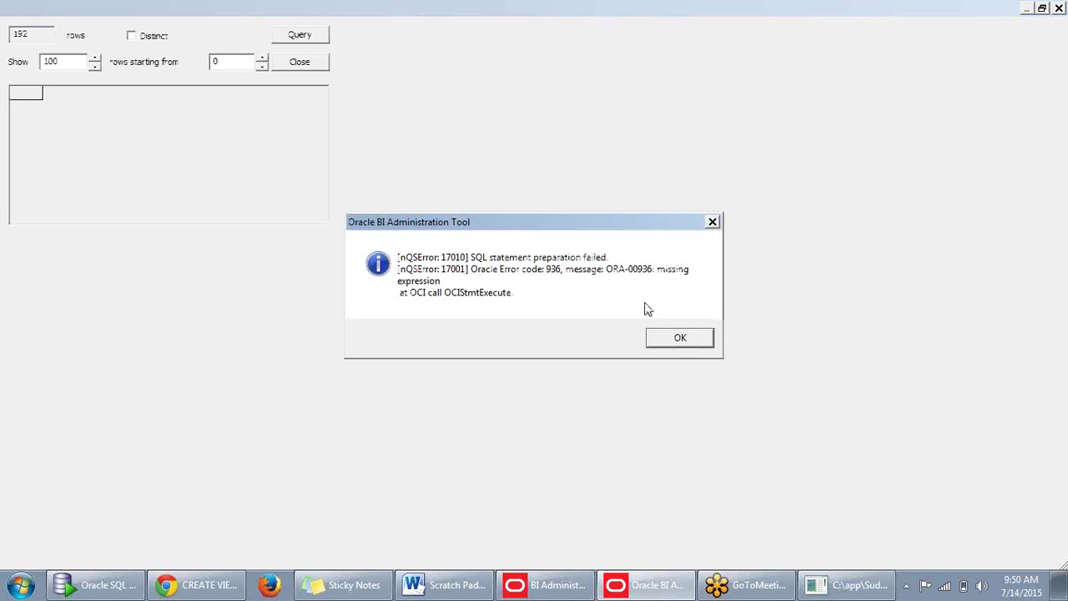
click(677, 337)
click(1030, 62)
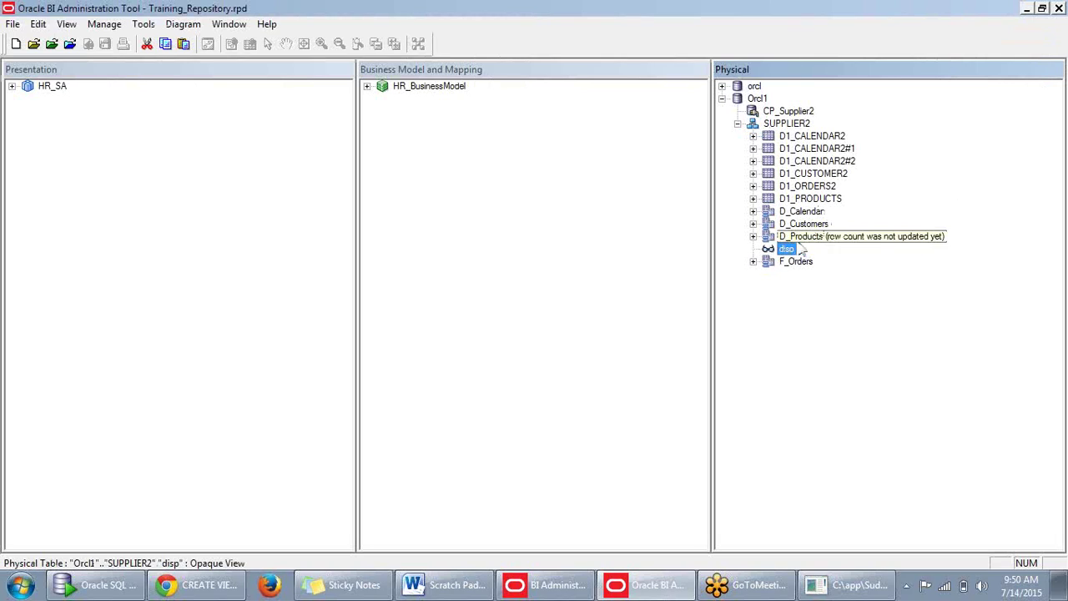
Deploy the disp view from SUPPLIER2 to Orcl1, then copy and close the deployment messages.
right_click(784, 125)
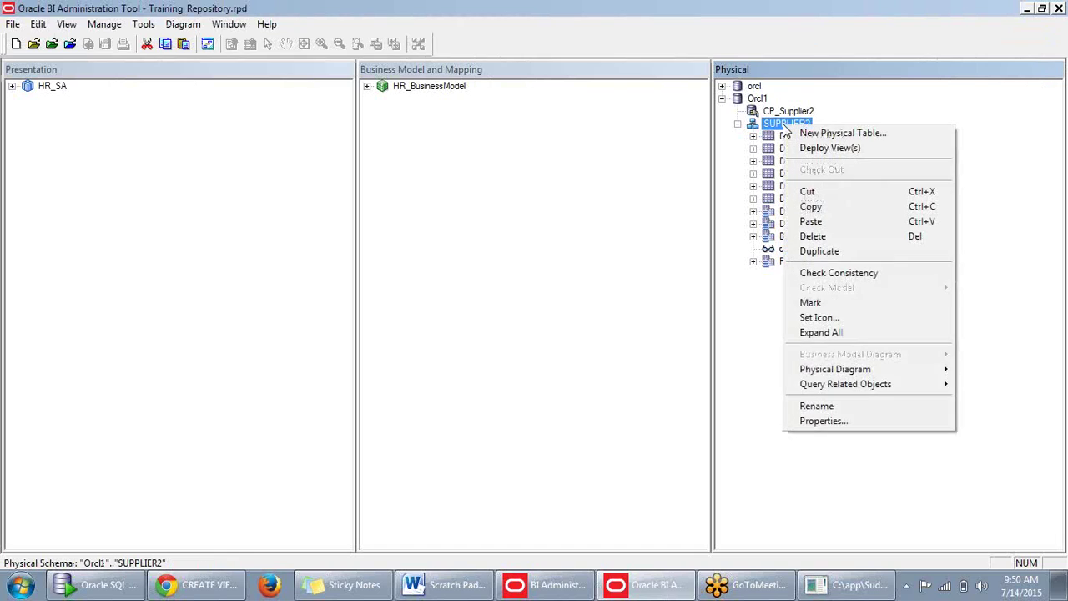
click(806, 148)
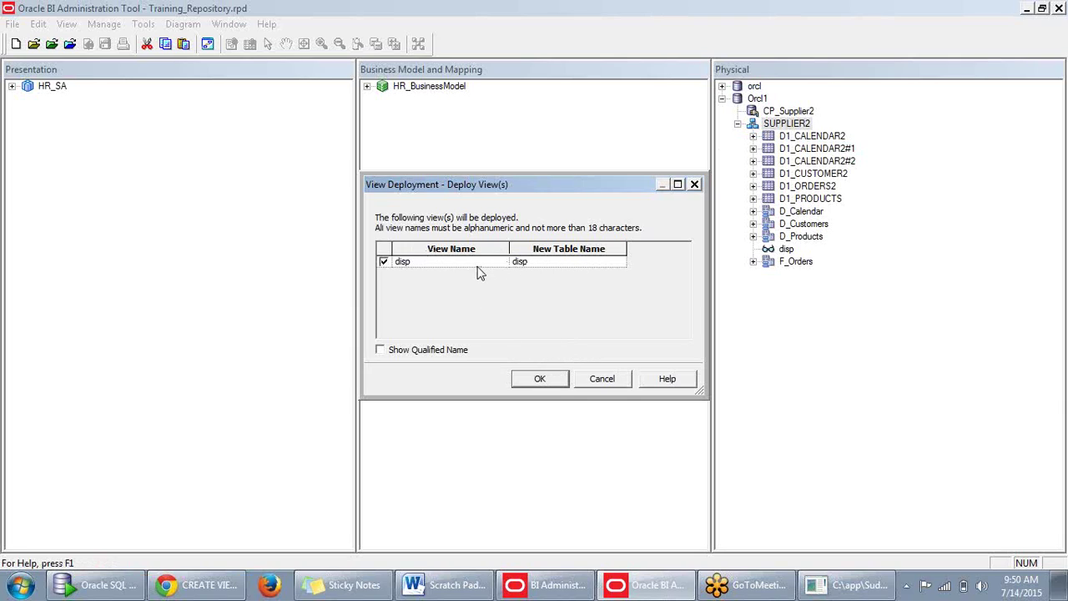
click(540, 380)
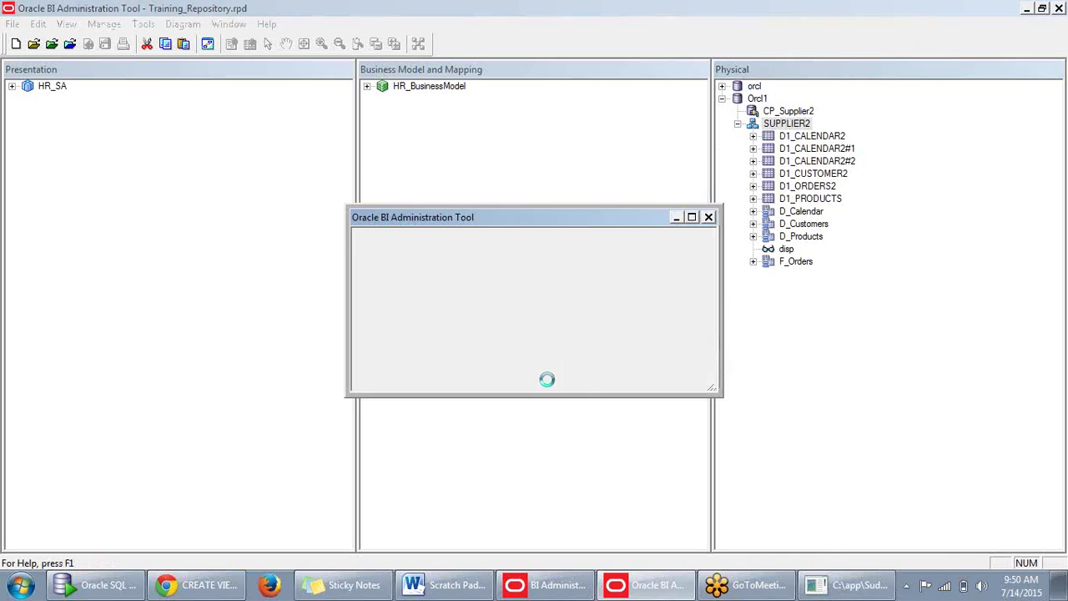
click(398, 296)
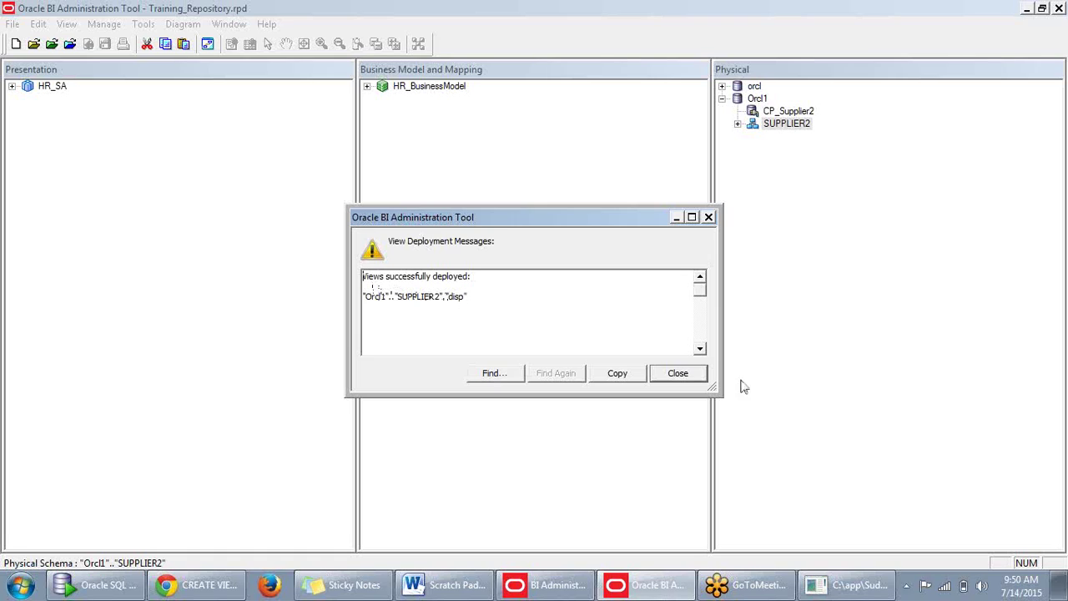
click(630, 377)
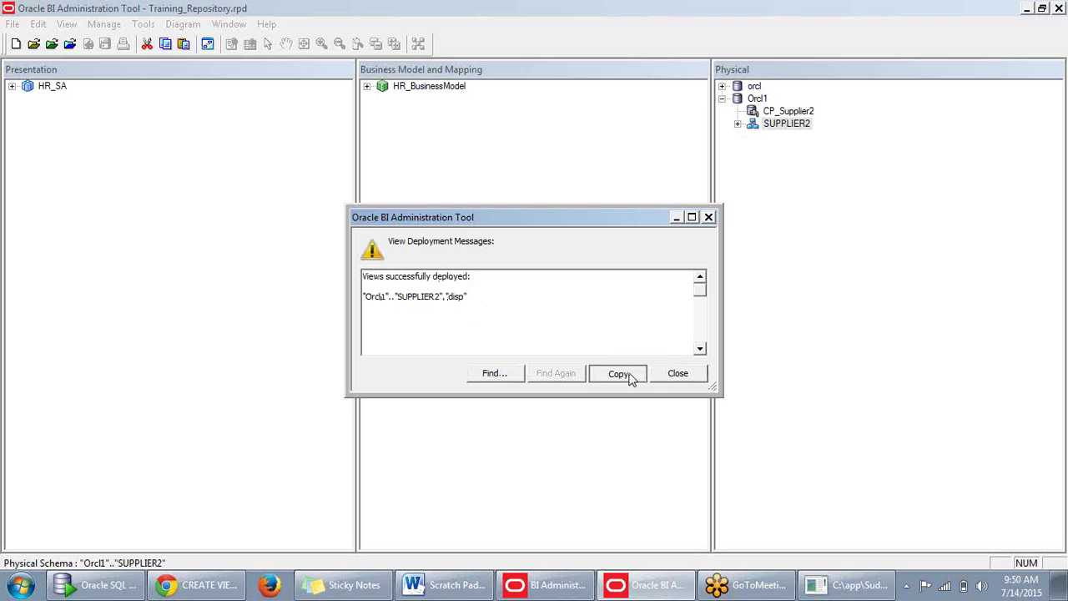
click(685, 376)
click(746, 140)
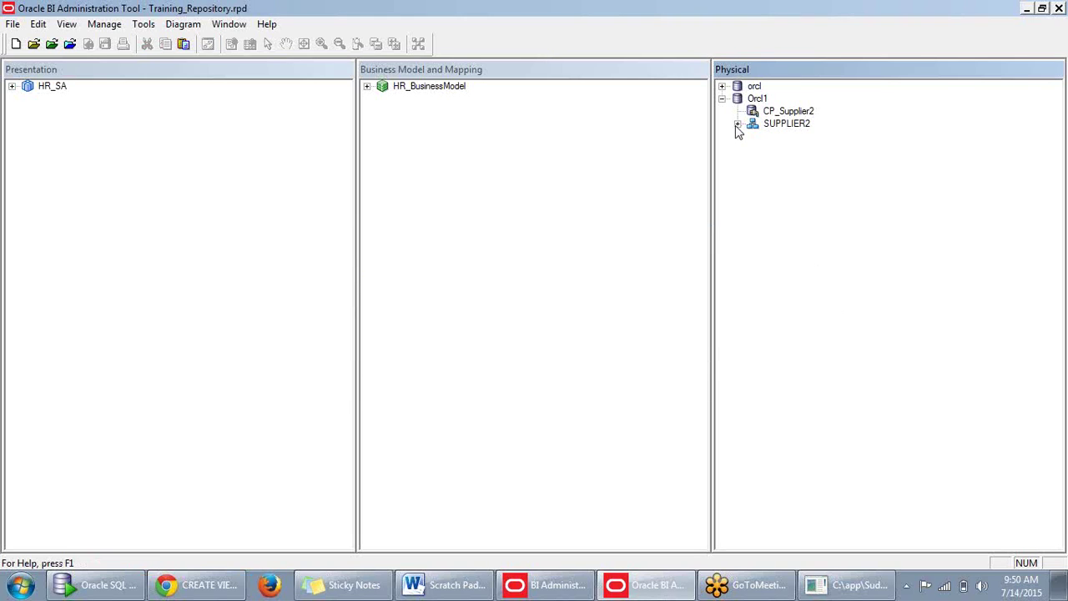
click(738, 124)
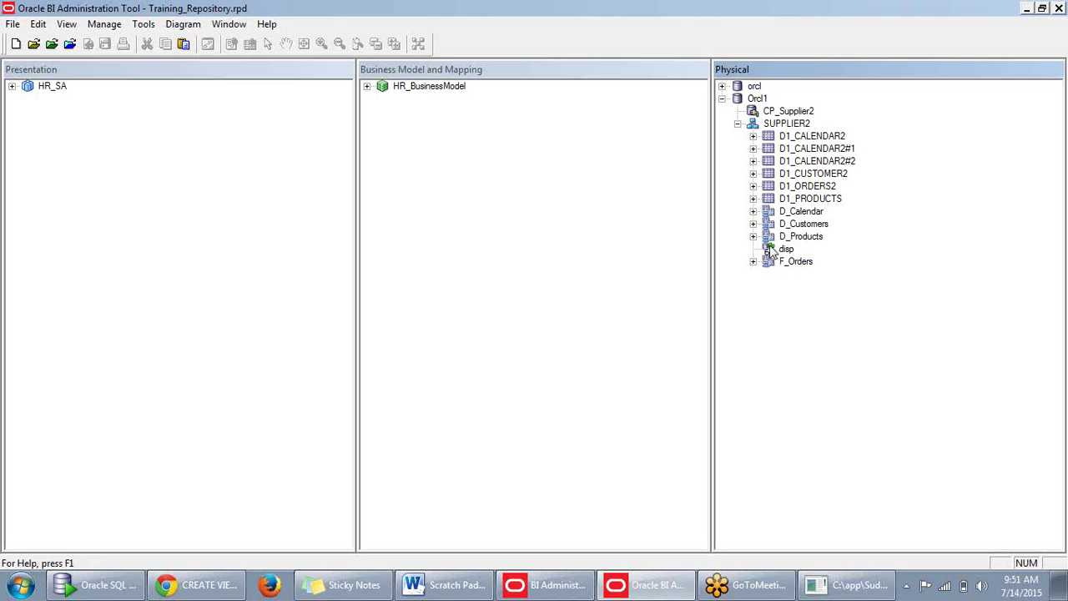
Preview disp's data twice, dismissing both ORA-00936 errors, then switch to Oracle SQL Developer.
right_click(776, 253)
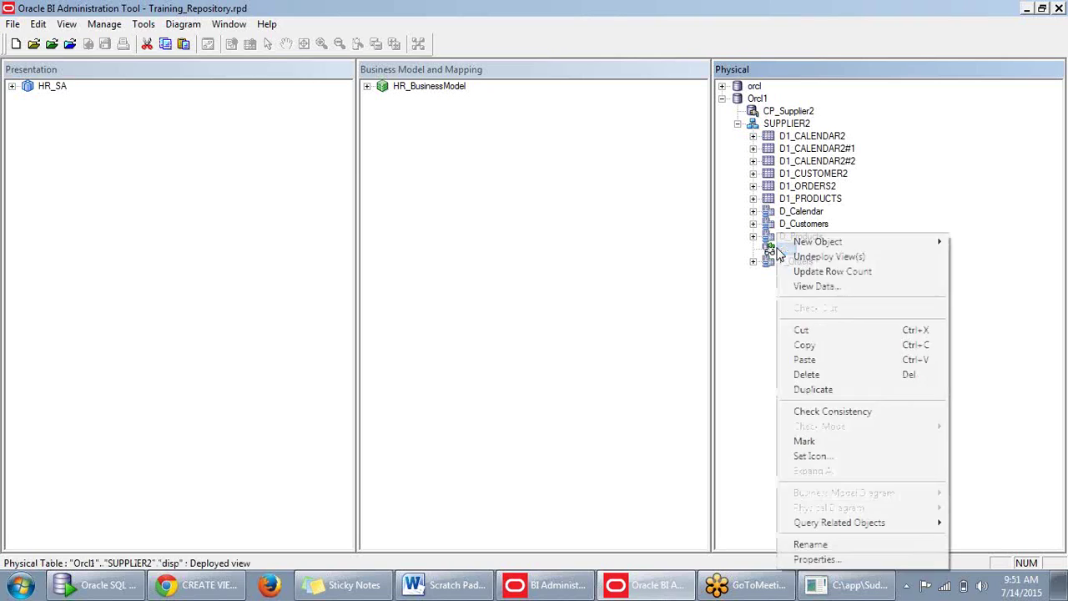
click(808, 289)
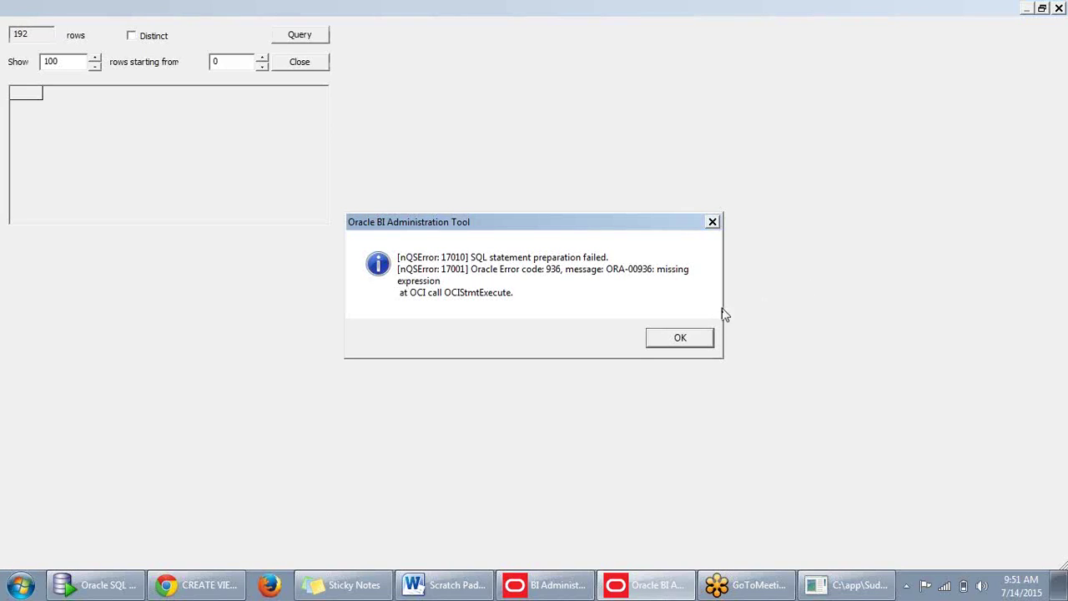
click(699, 340)
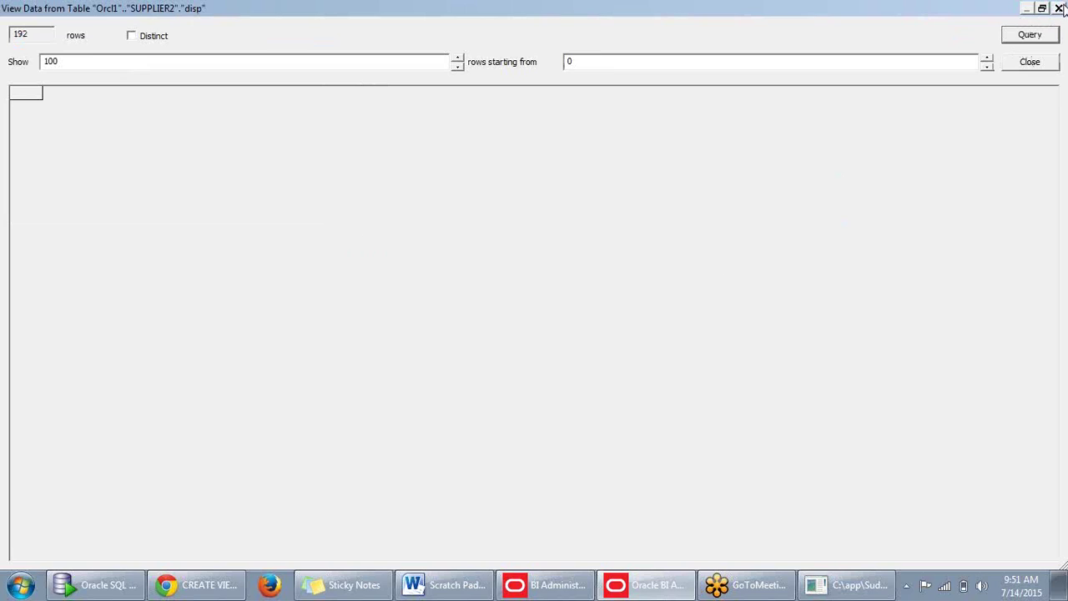
click(1029, 62)
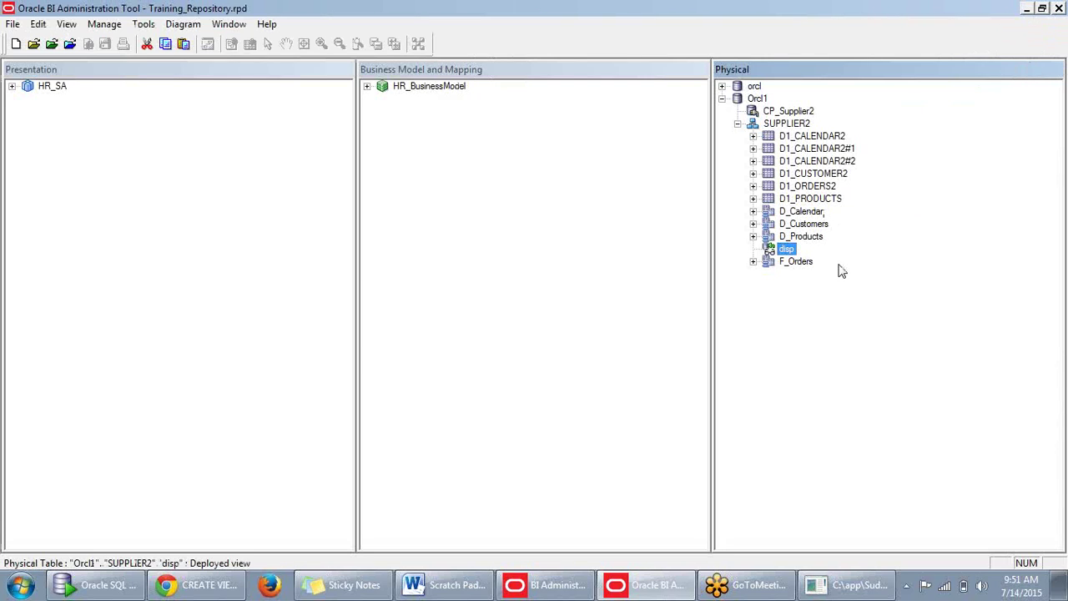
click(832, 278)
right_click(785, 247)
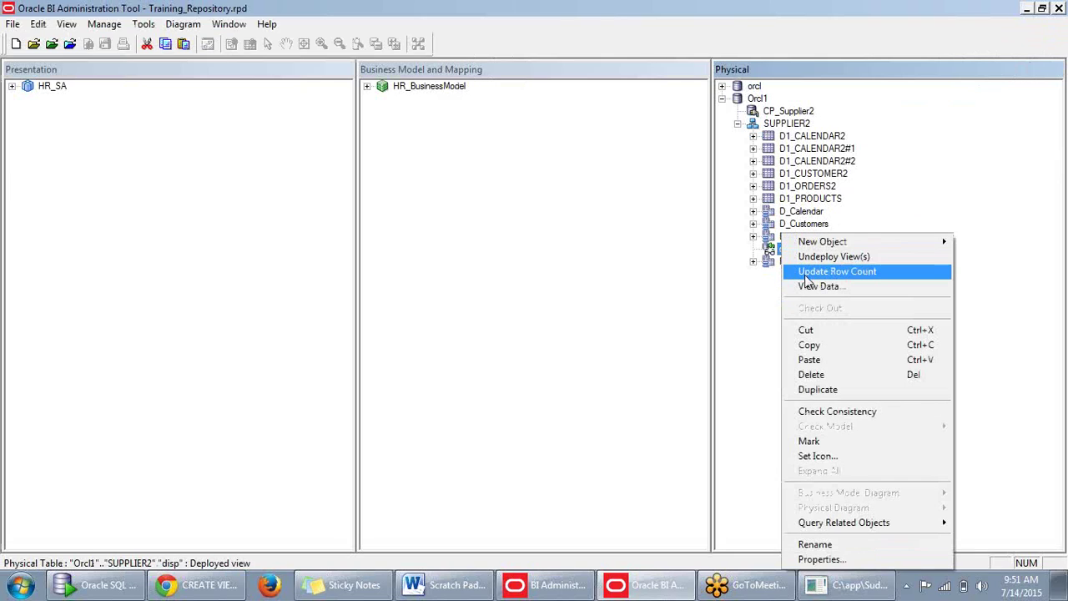
click(808, 288)
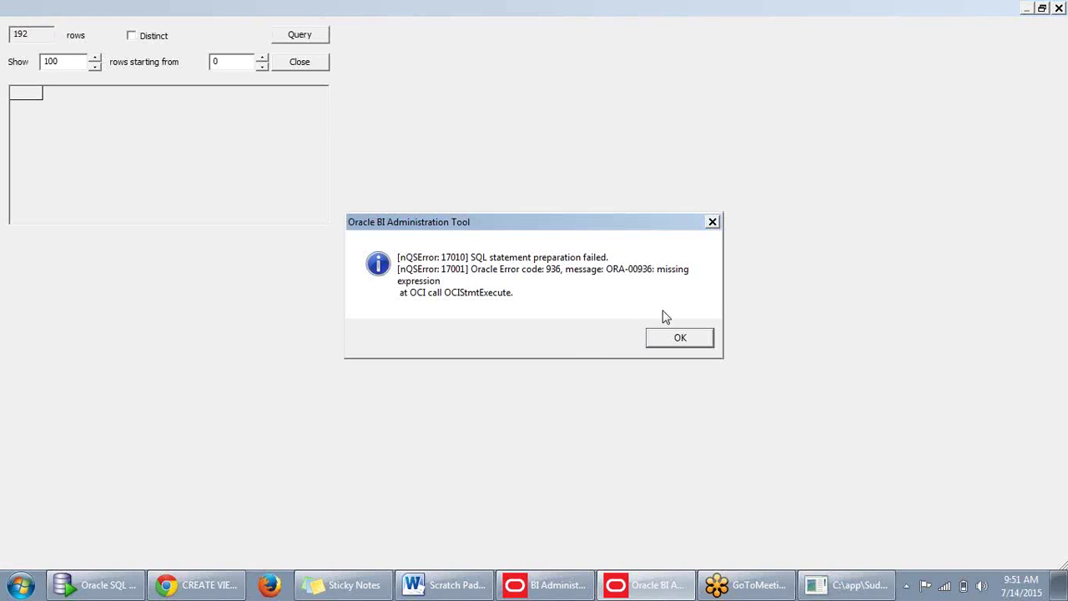
click(678, 342)
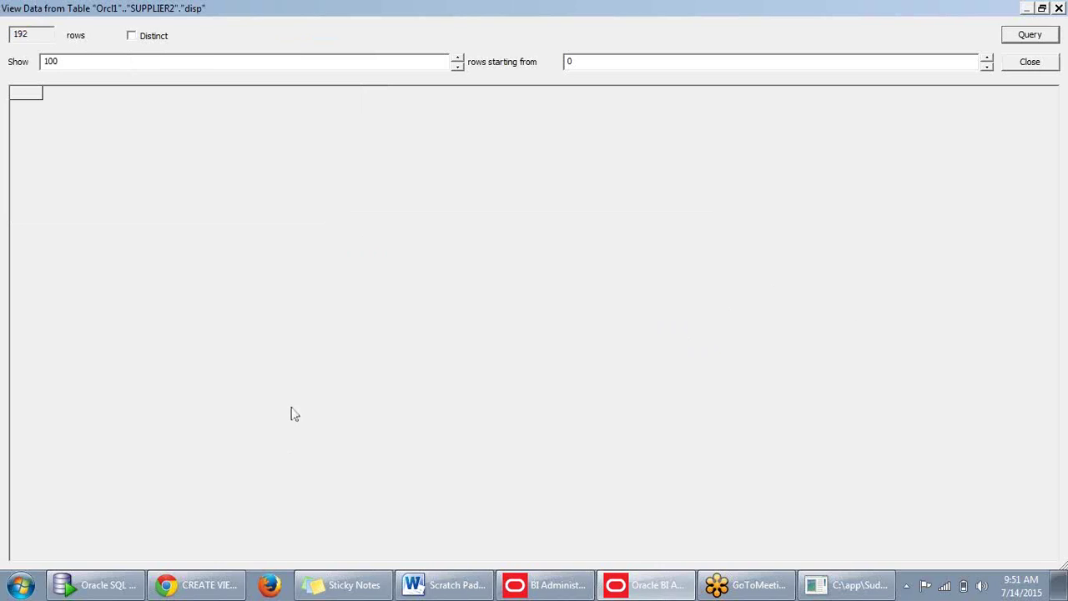
click(109, 588)
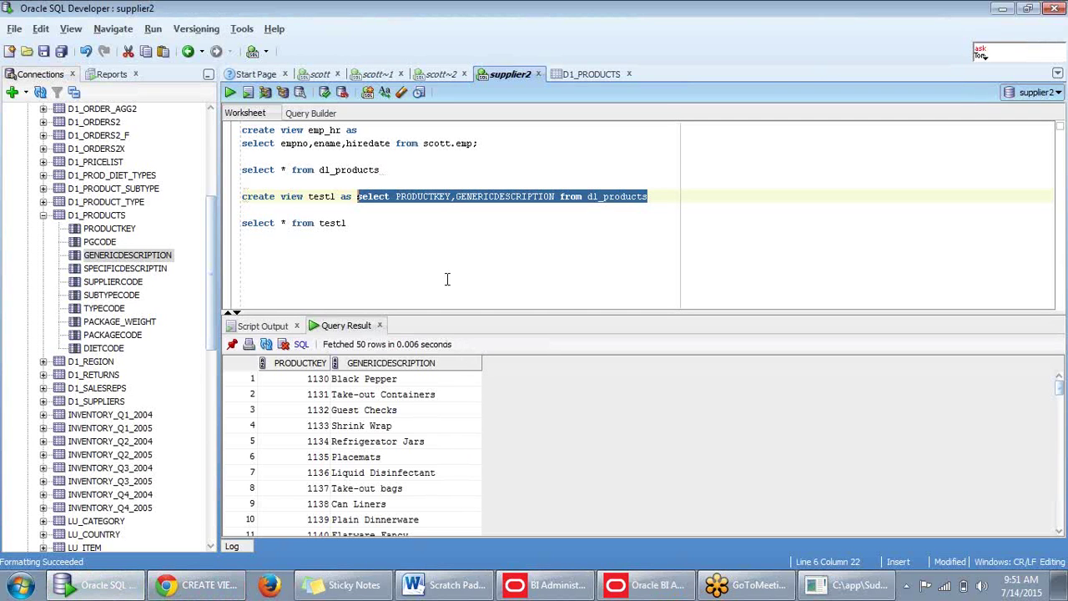
Run 'select * from disp' in the supplier2 worksheet and scroll through the PRODUCTKEY results.
click(415, 262)
key(Return)
key(Return)
text(select)
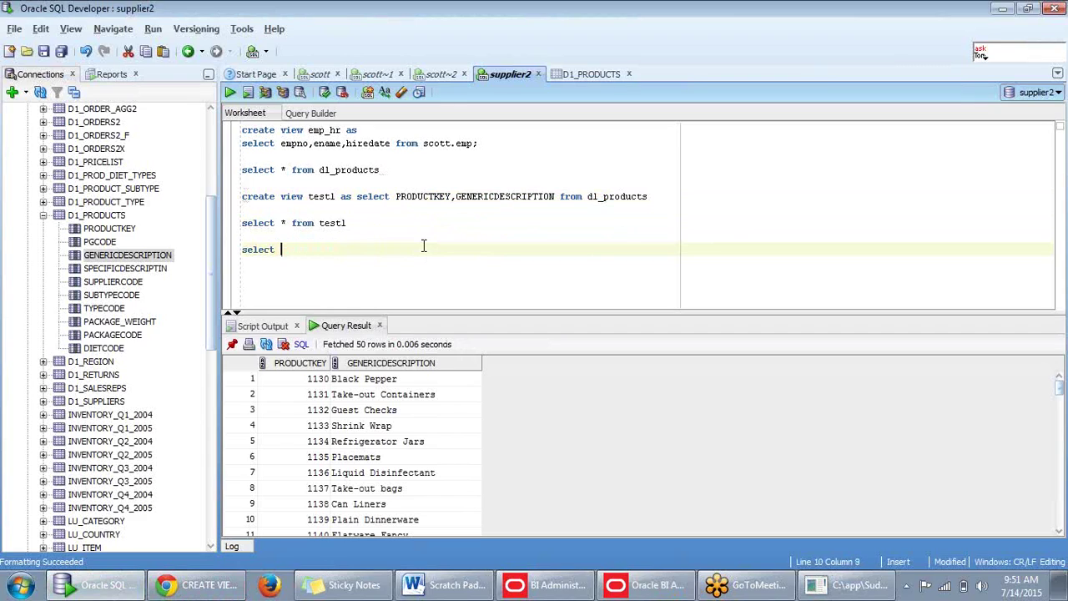
text( * from disp)
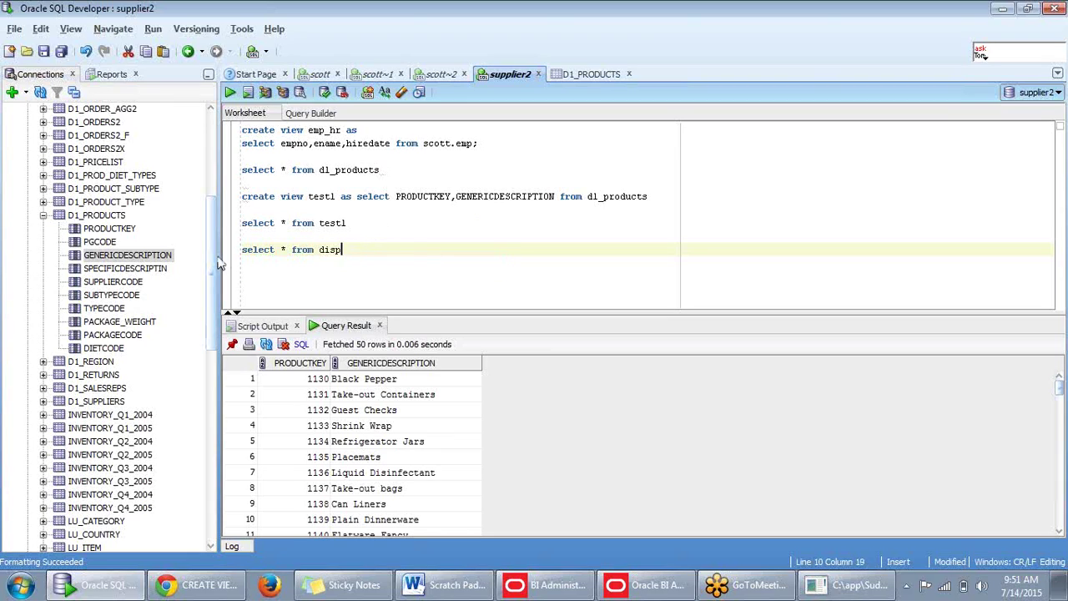
key(shift+Home)
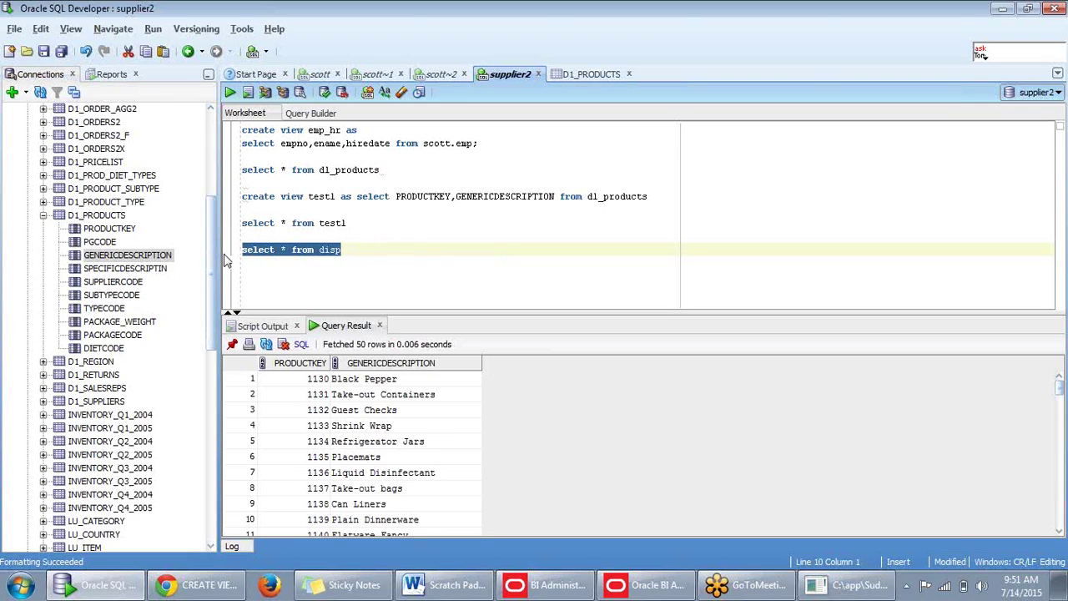
key(ctrl+Return)
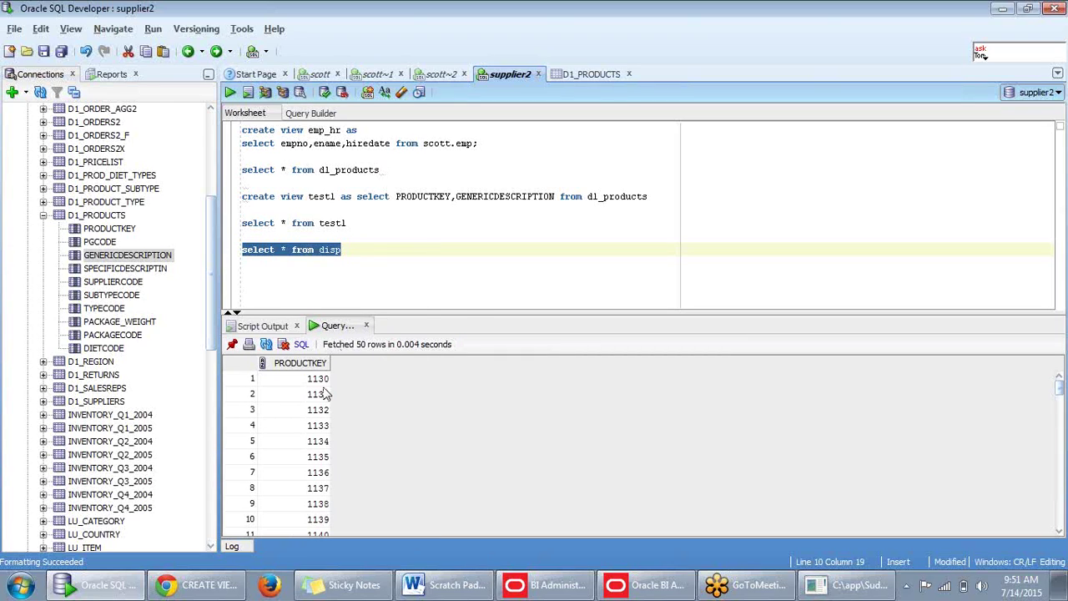
scroll(316, 415, down, 3)
scroll(314, 415, down, 7)
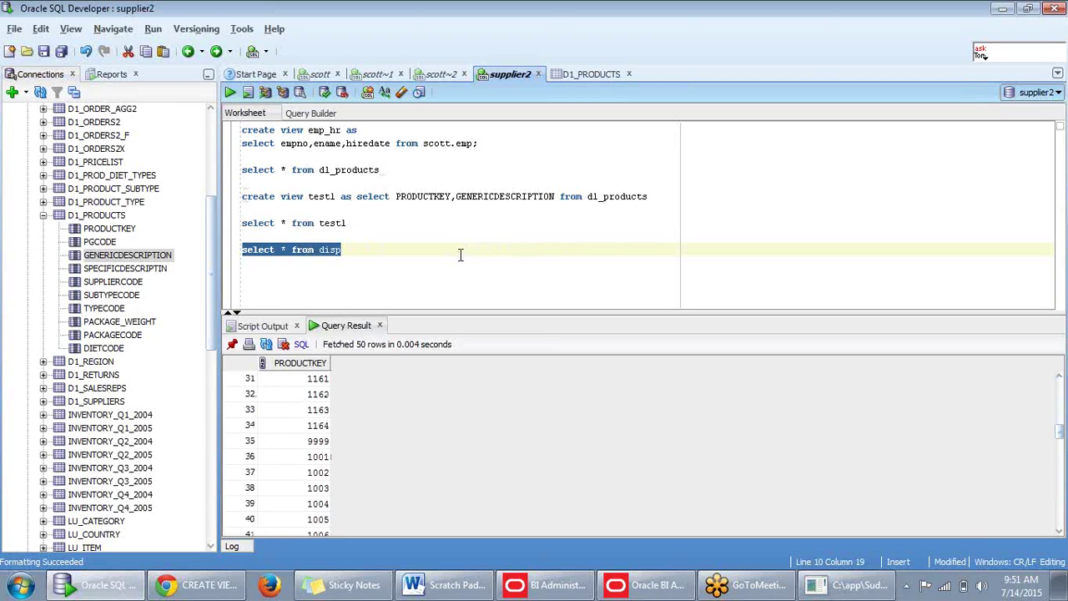
Reselect the disp query text, then return to the BI Administration data viewer.
click(381, 265)
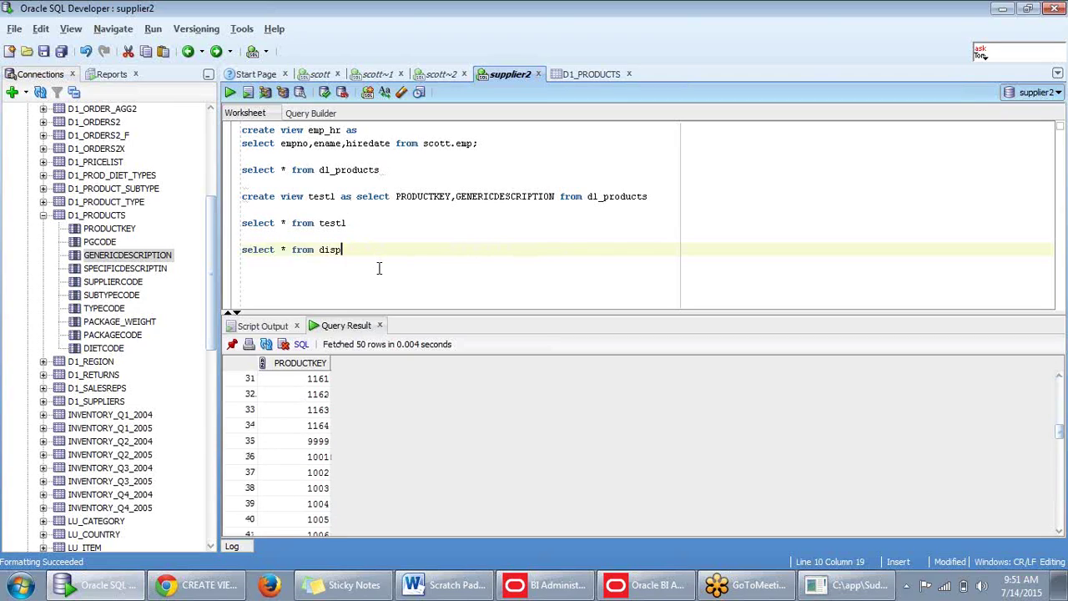
shift+click(243, 261)
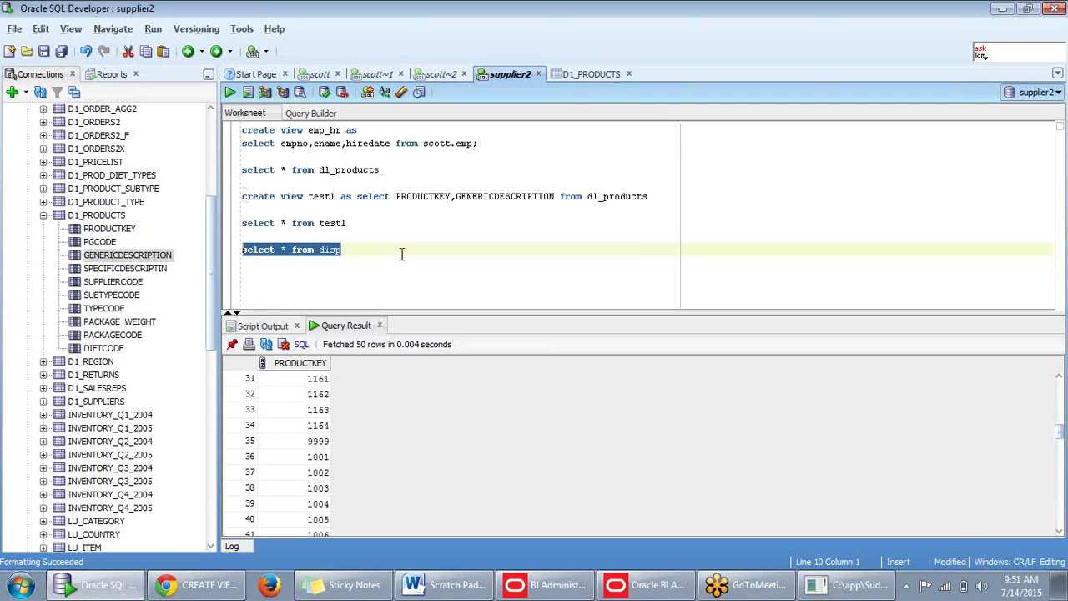
click(367, 248)
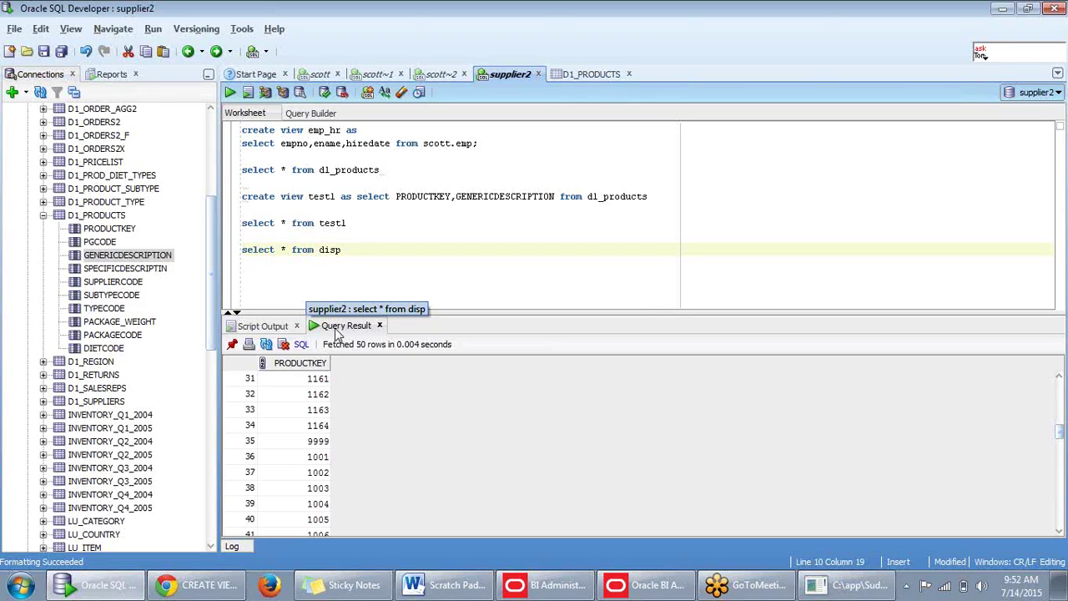
drag(373, 258, 242, 251)
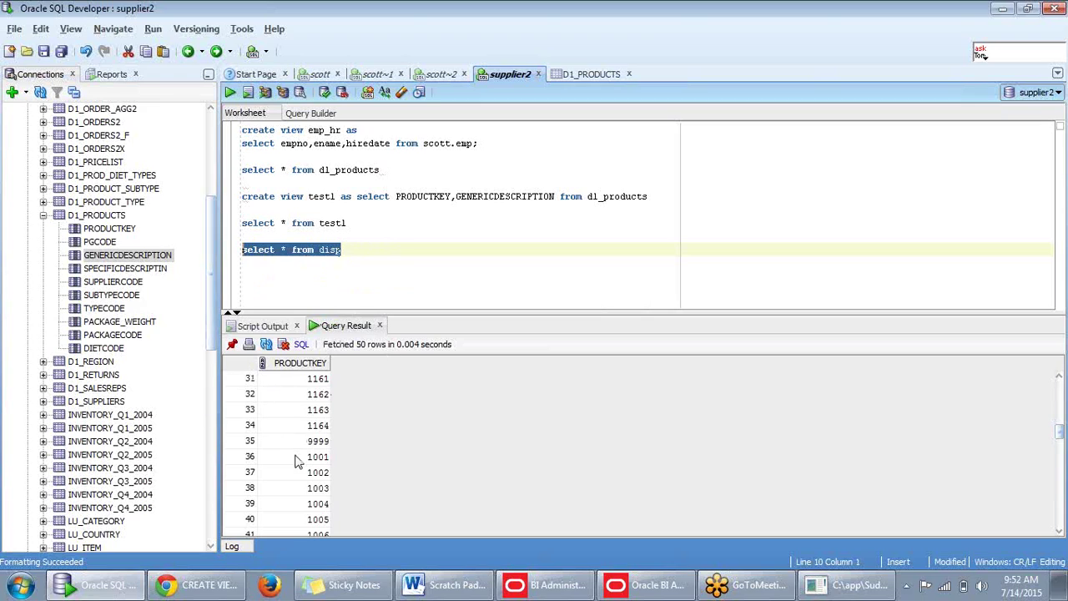
scroll(317, 455, down, 4)
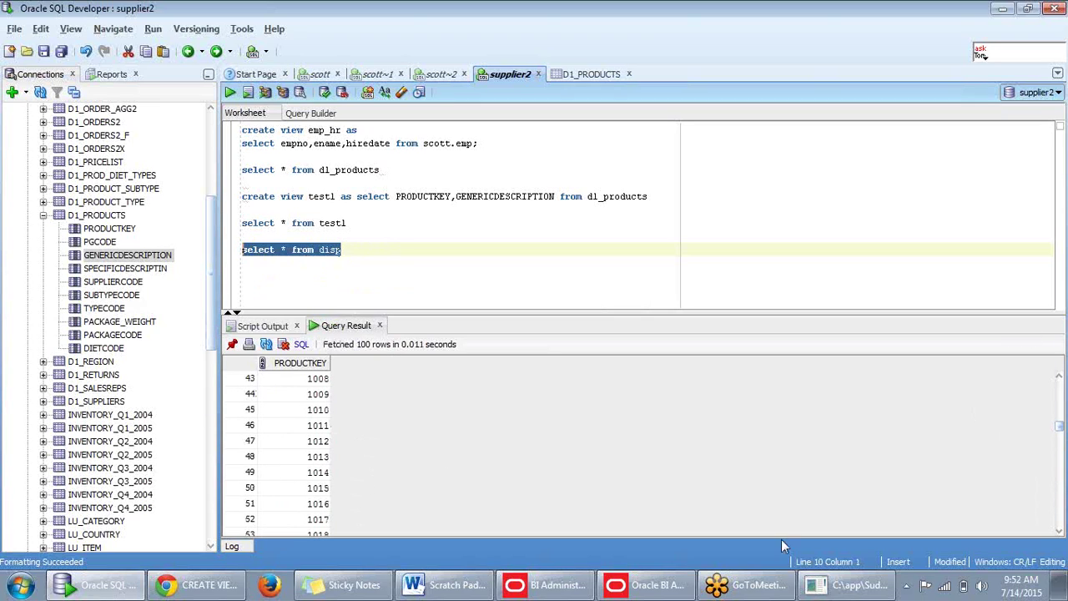
click(655, 585)
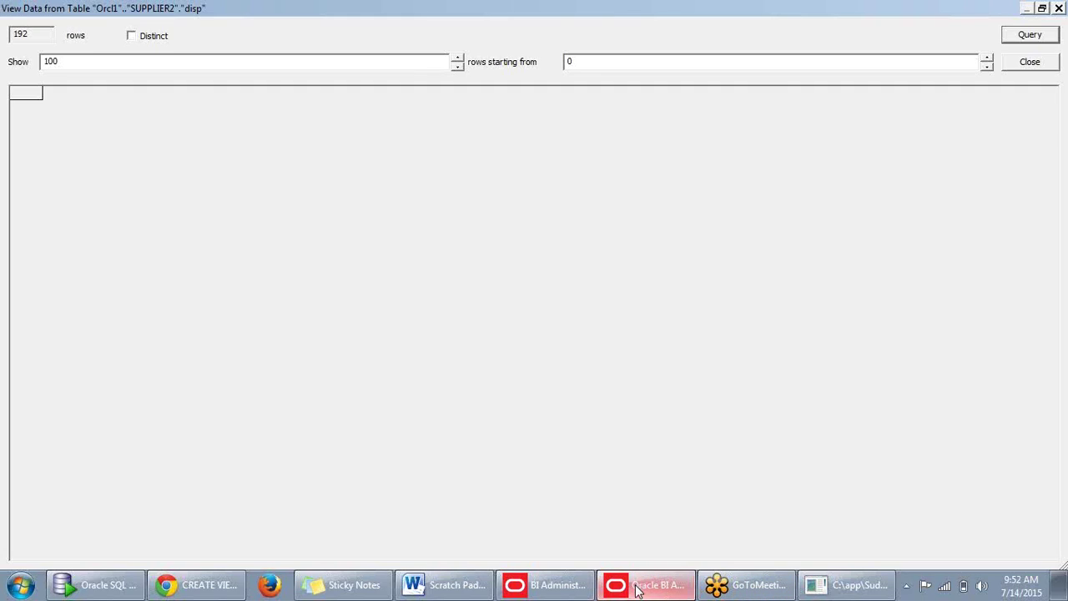
Close the disp data viewer and update disp's row count to 192.
click(557, 587)
click(556, 588)
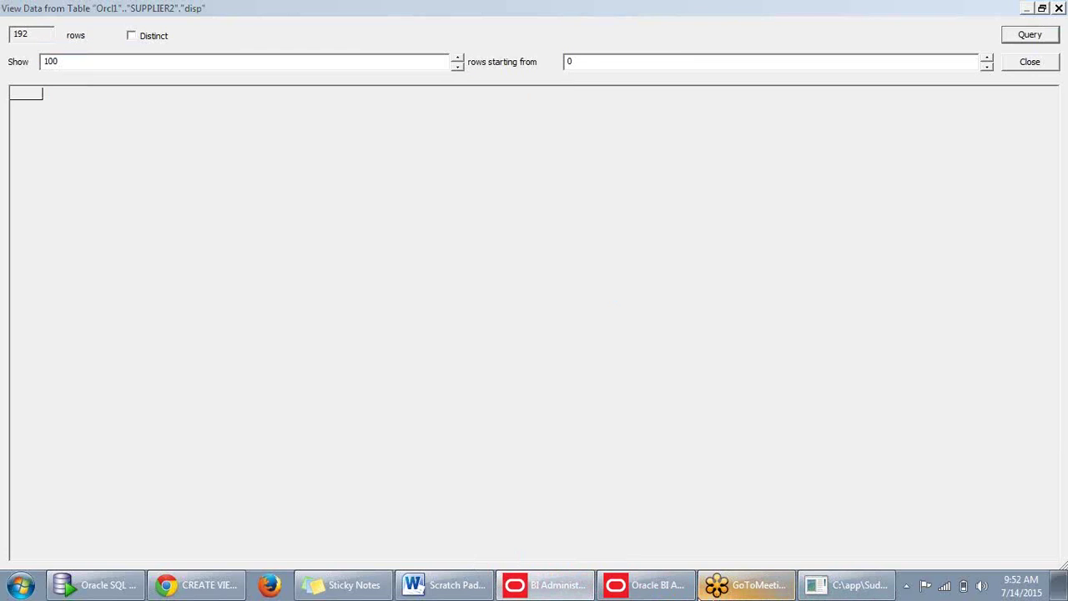
click(544, 587)
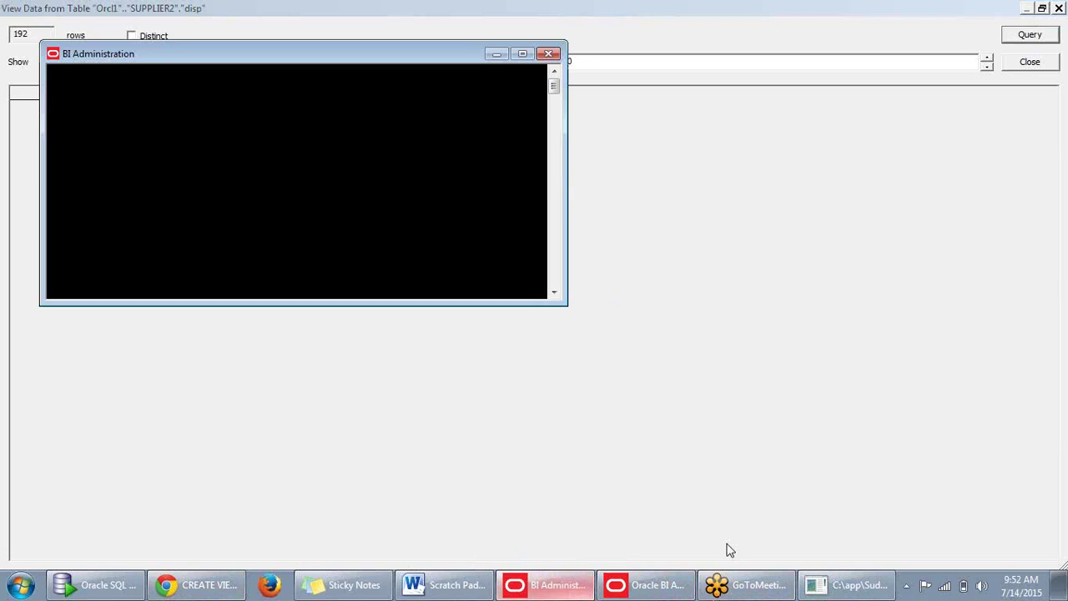
click(678, 587)
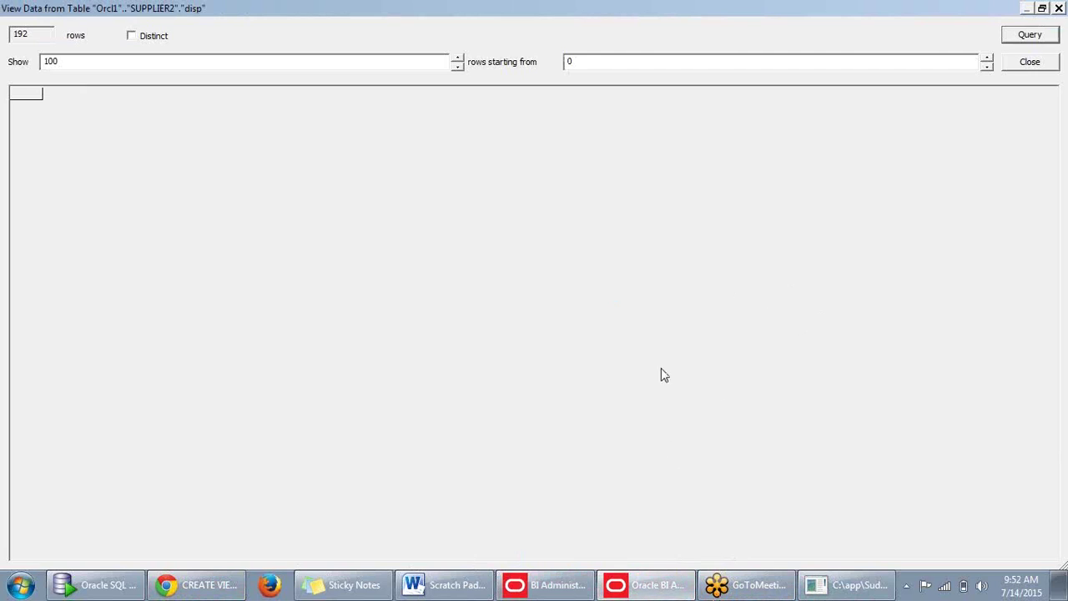
click(1042, 68)
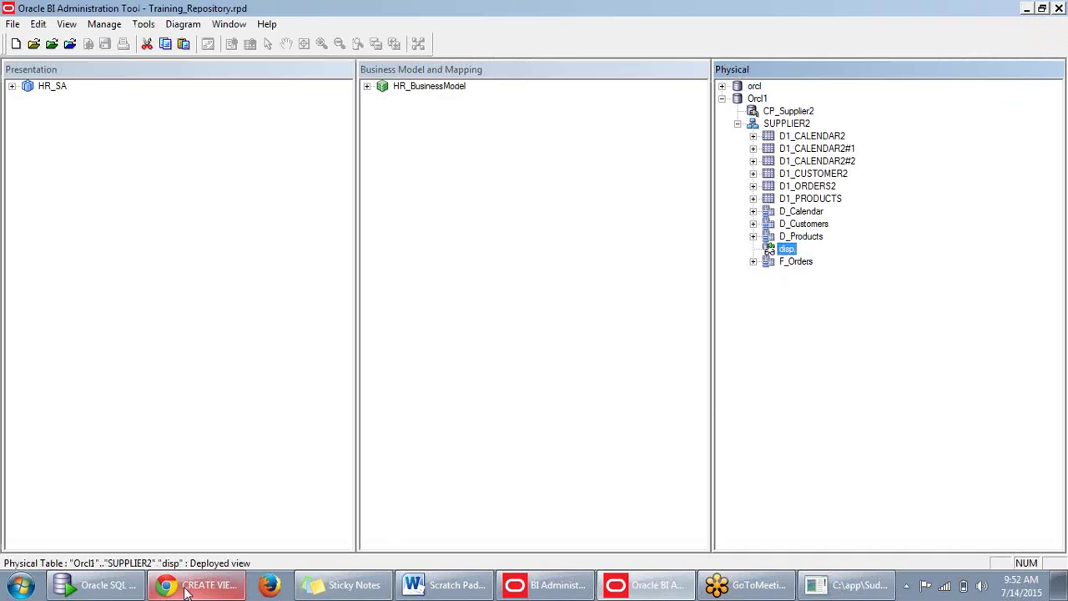
right_click(793, 249)
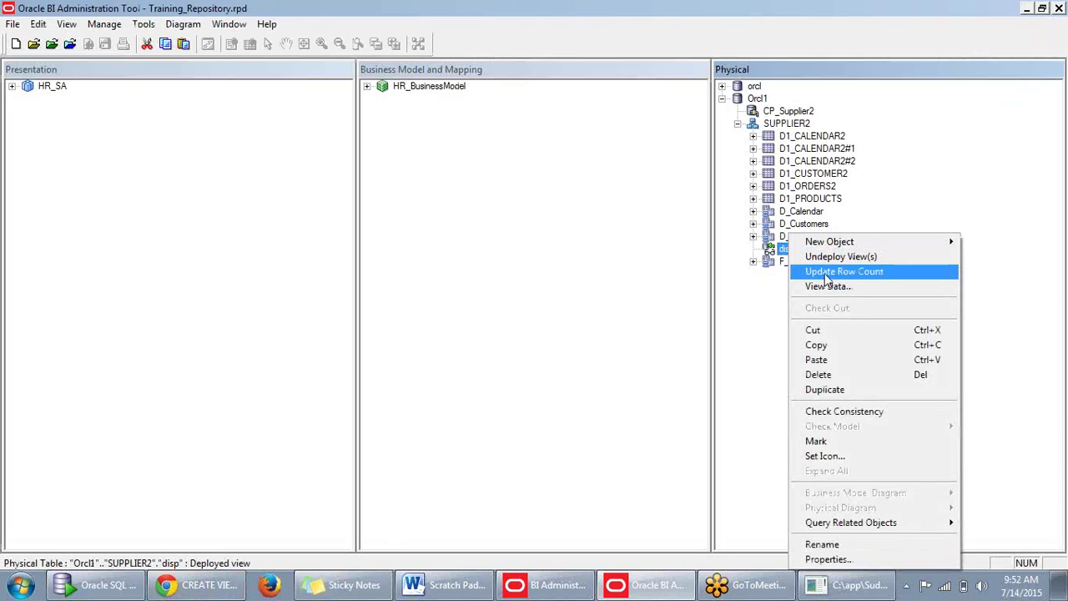
click(825, 276)
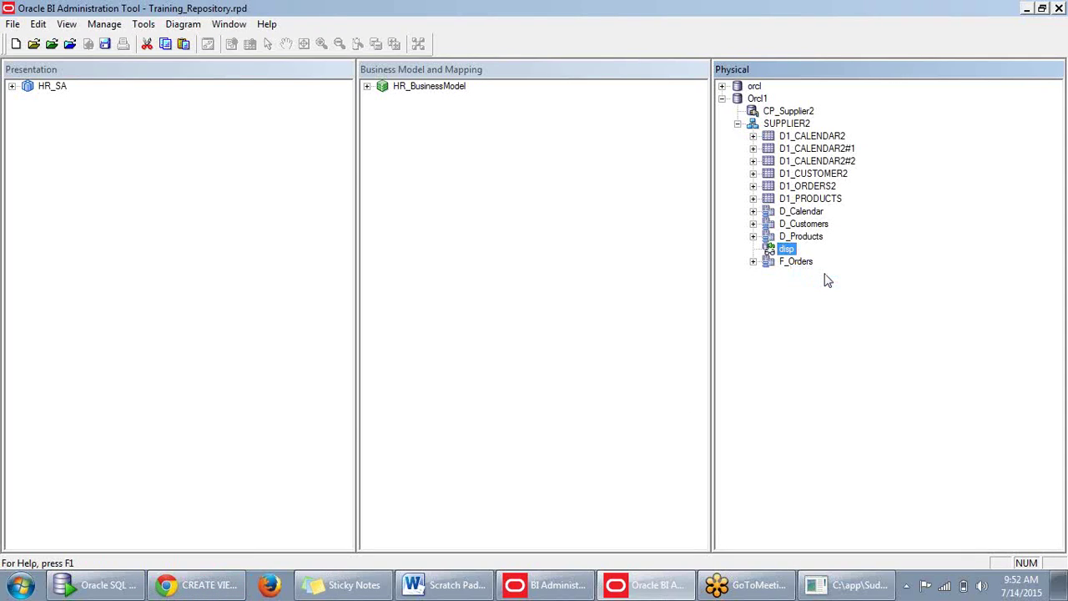
mouse_move(793, 257)
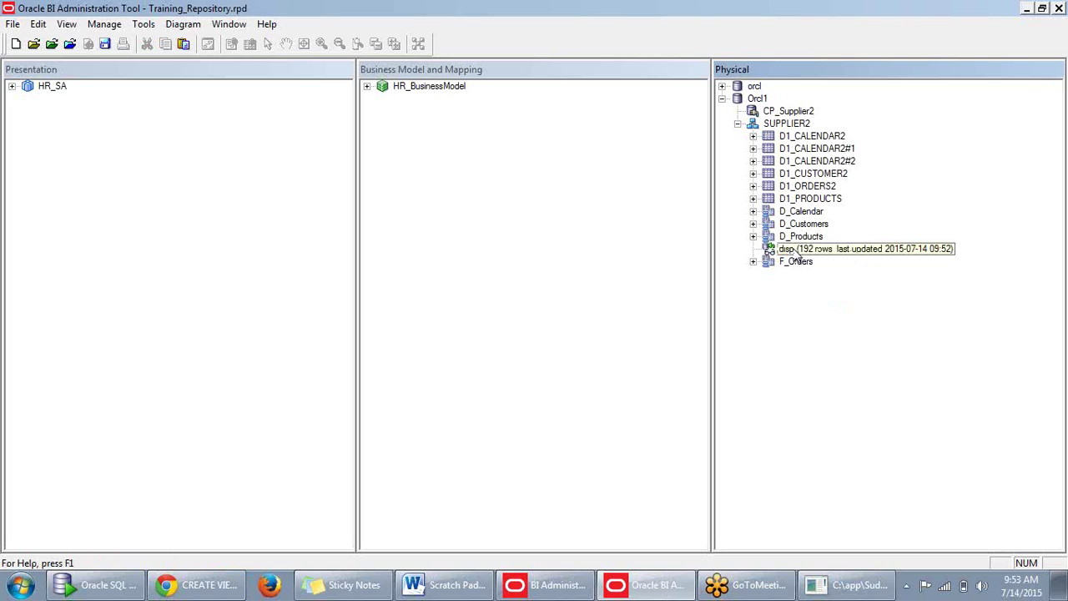
Preview disp's data again, dismissing the ORA-00936 error and closing the viewer.
right_click(789, 249)
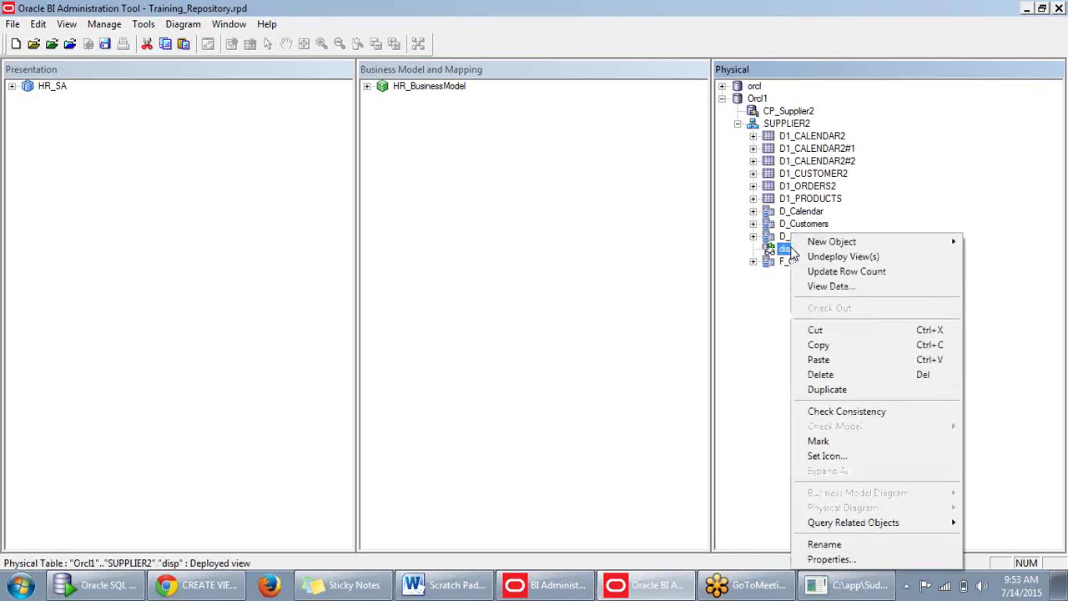
click(822, 287)
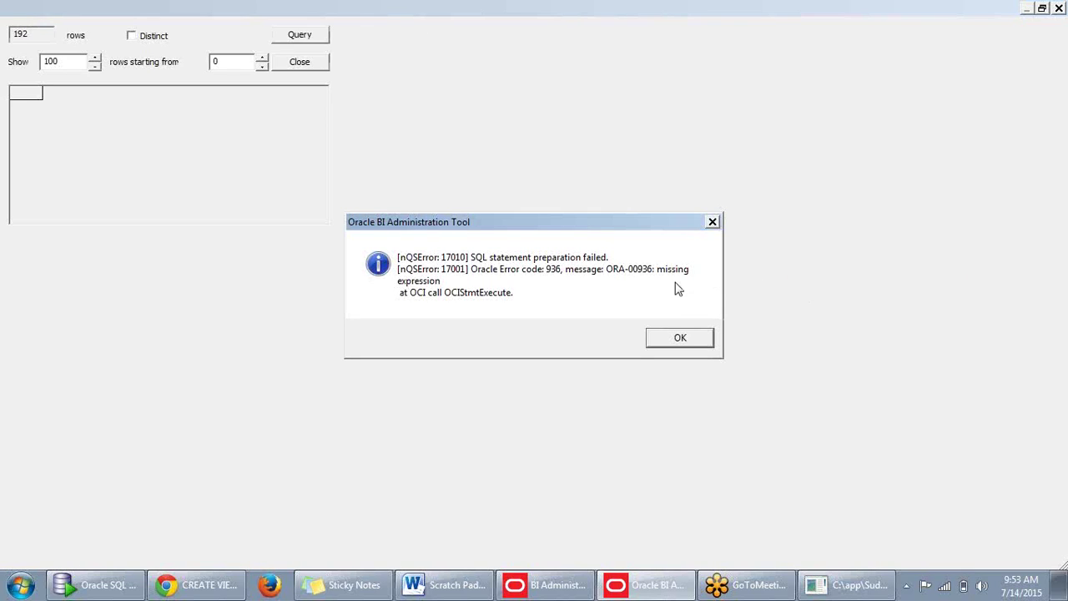
click(680, 338)
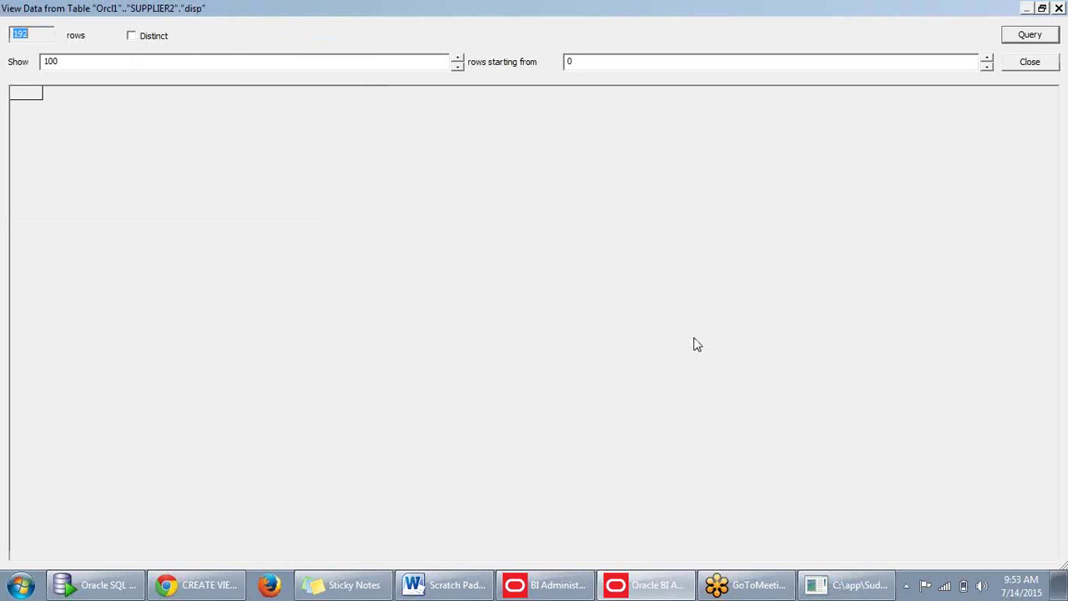
click(1037, 68)
Delete the orcl database and confirm Orcl1's properties unchanged.
click(753, 86)
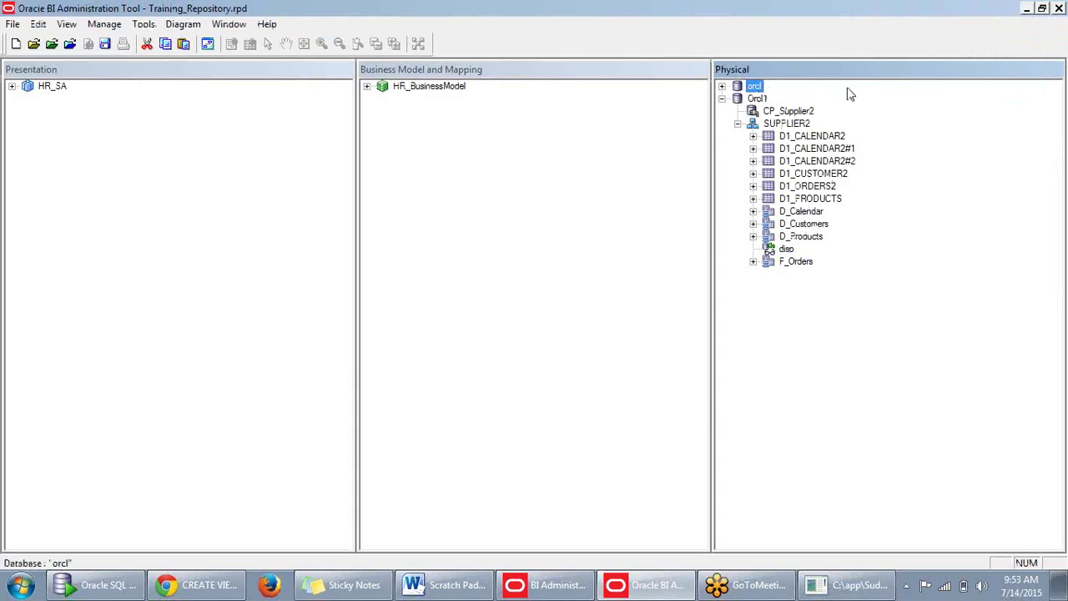
key(Delete)
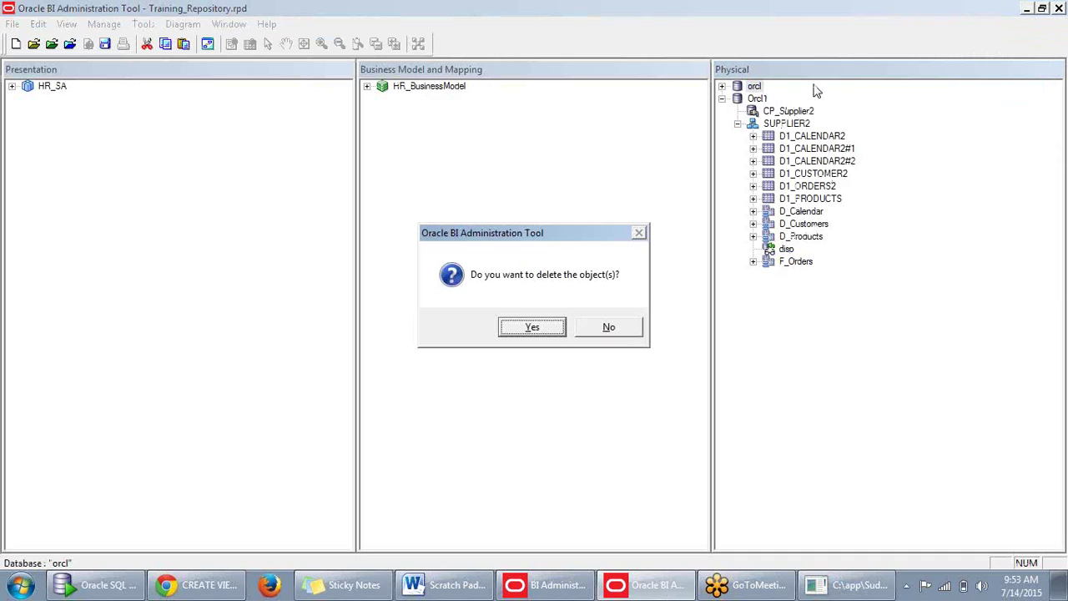
click(533, 329)
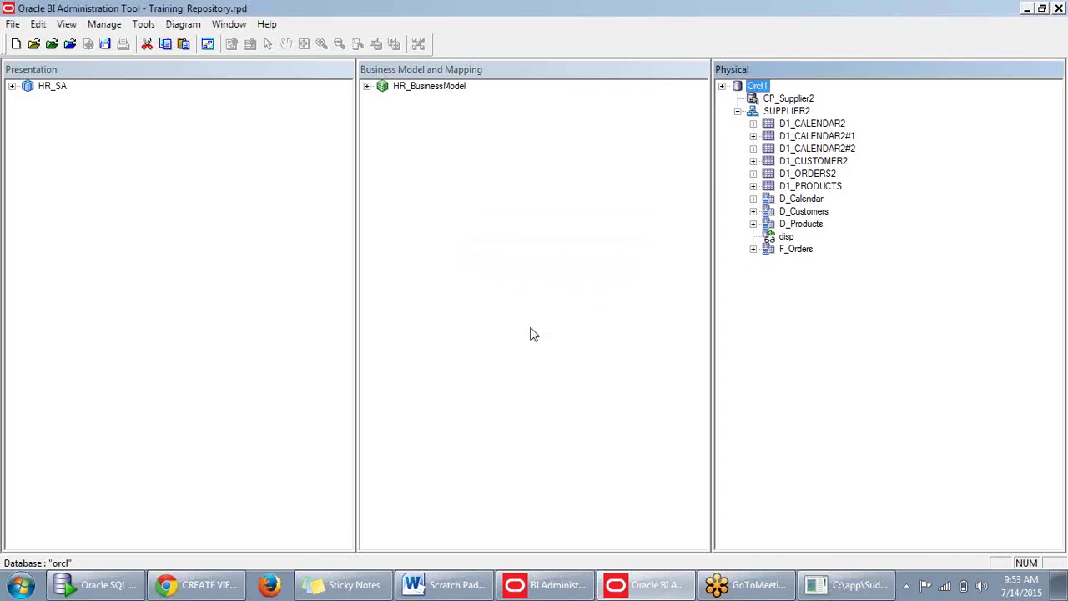
click(859, 273)
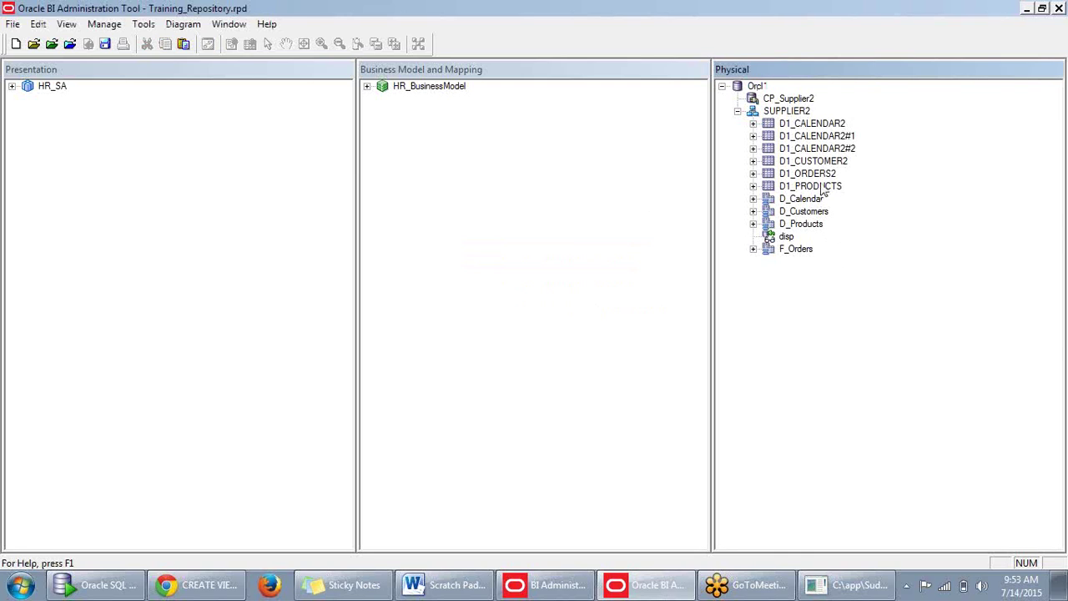
double_click(763, 87)
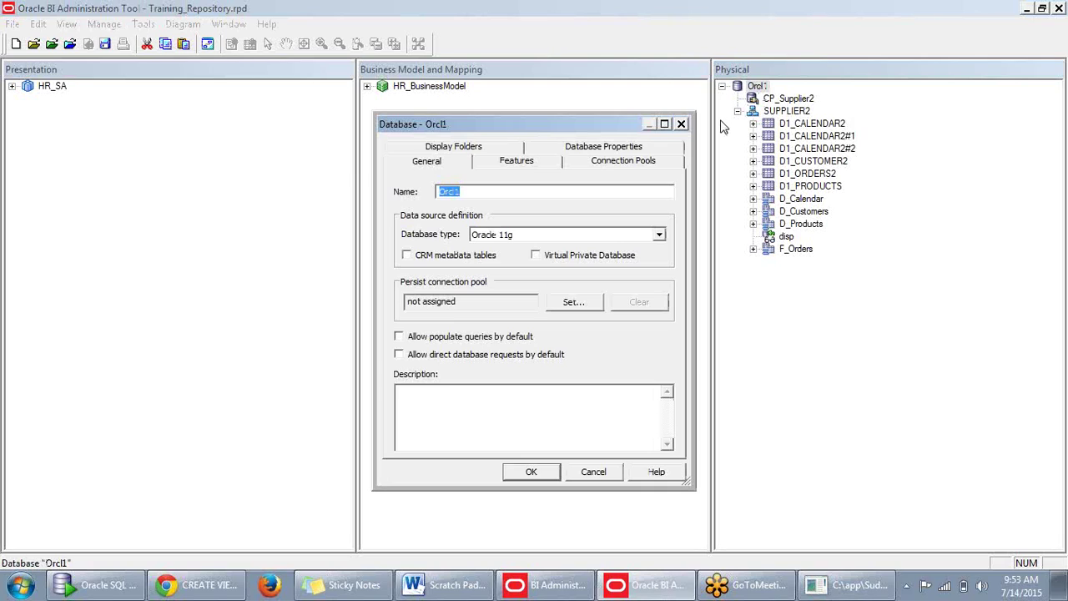
click(533, 472)
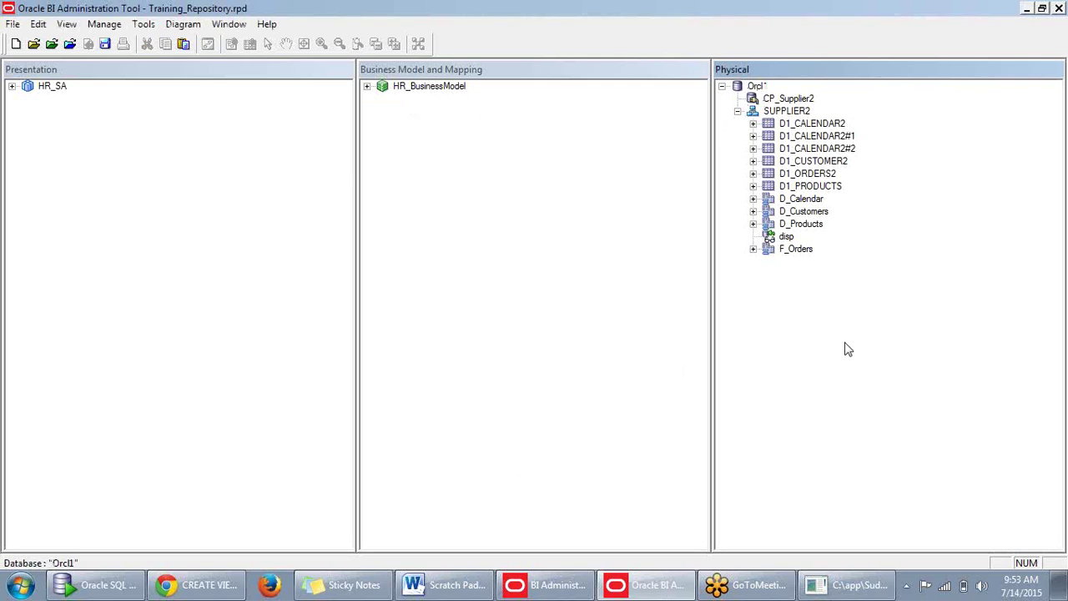
Preview disp's data once more, dismissing the ORA-00936 error.
right_click(785, 241)
click(809, 287)
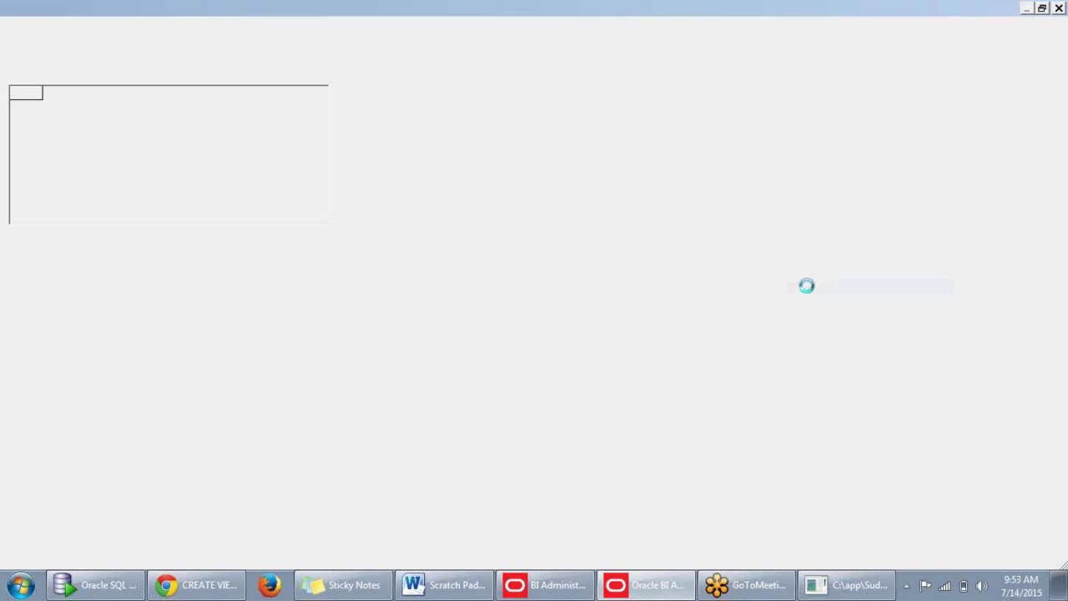
click(680, 337)
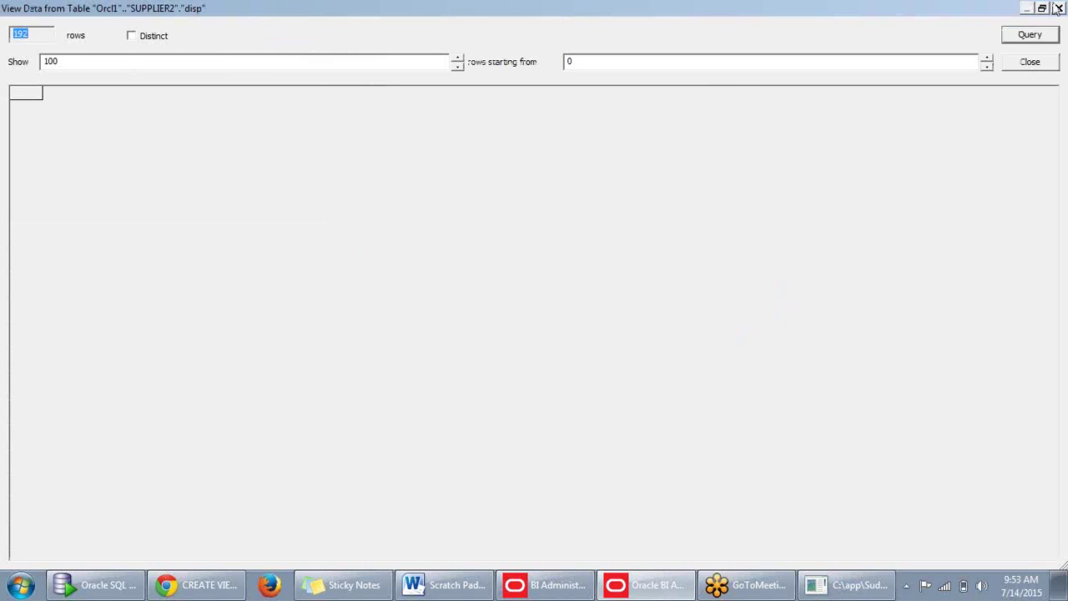
click(1058, 7)
Save the repository despite consistency errors, marking HR_BusinessModel unavailable for queries.
click(104, 44)
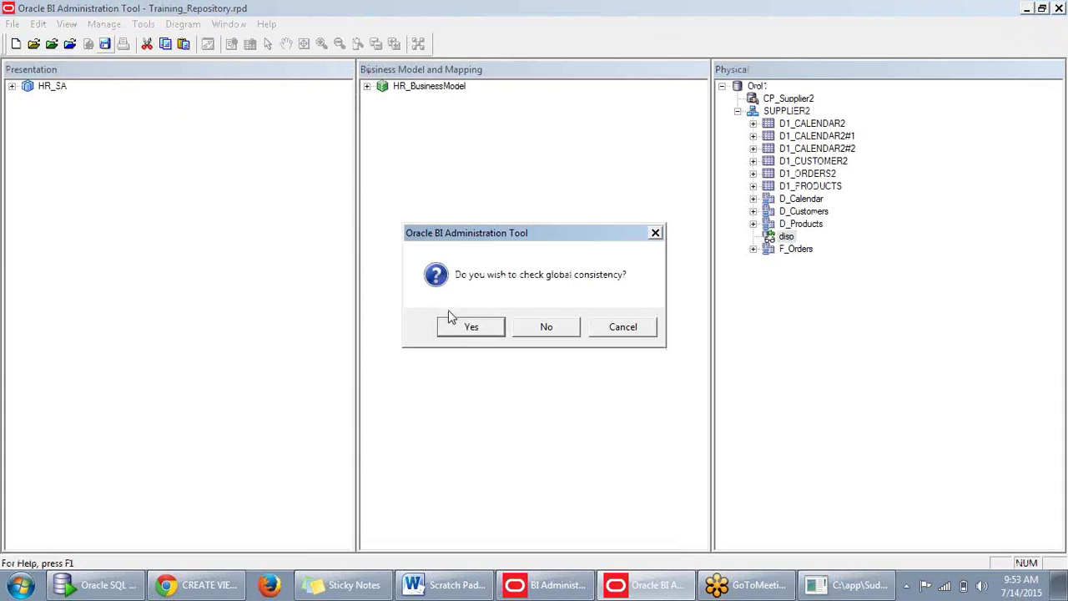
click(459, 324)
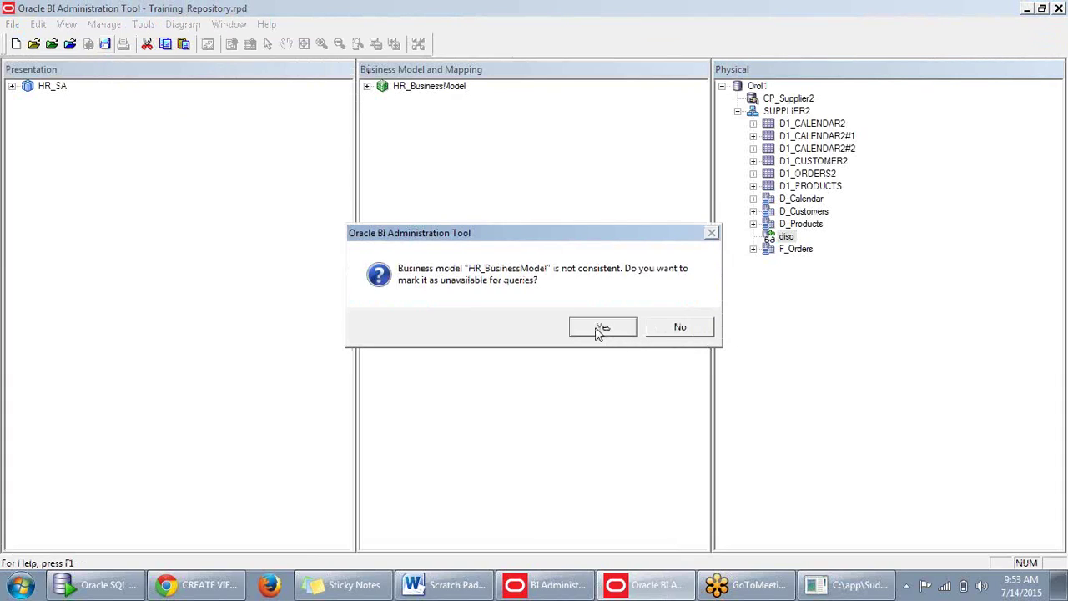
click(604, 329)
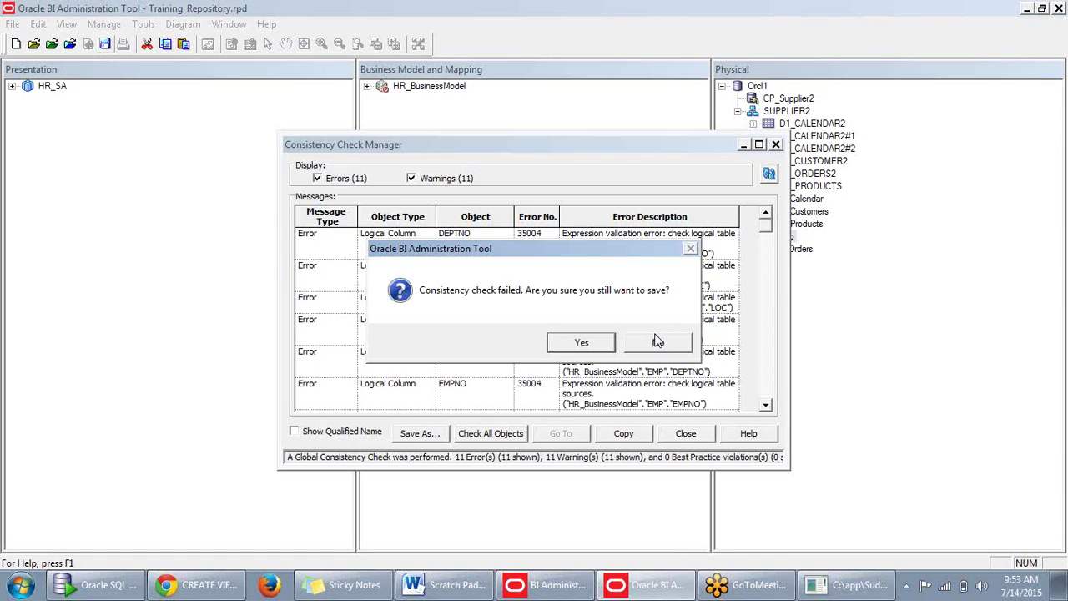
click(659, 344)
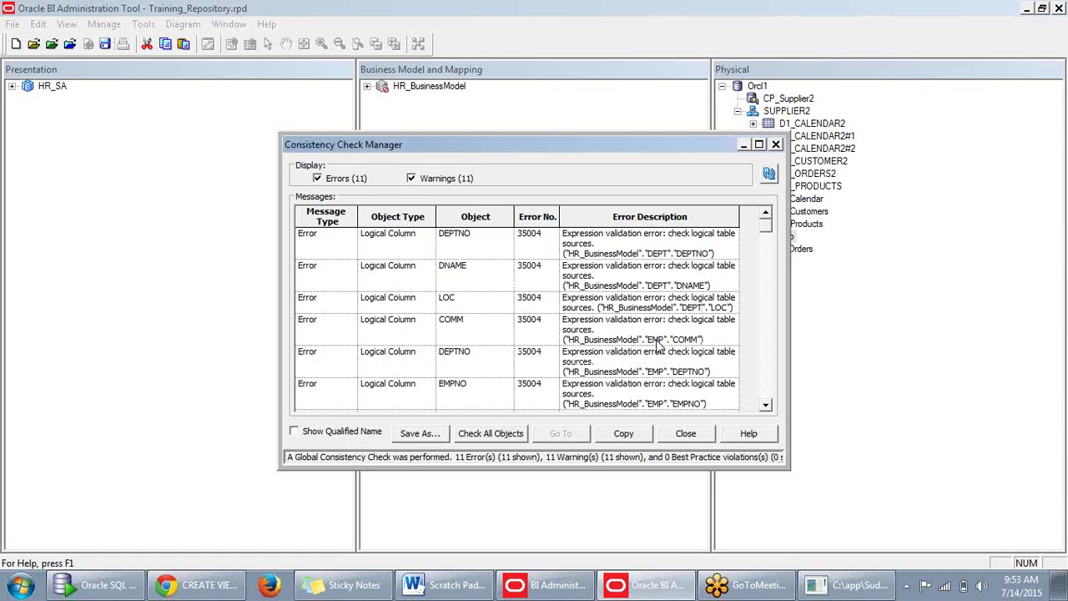
click(686, 436)
click(788, 431)
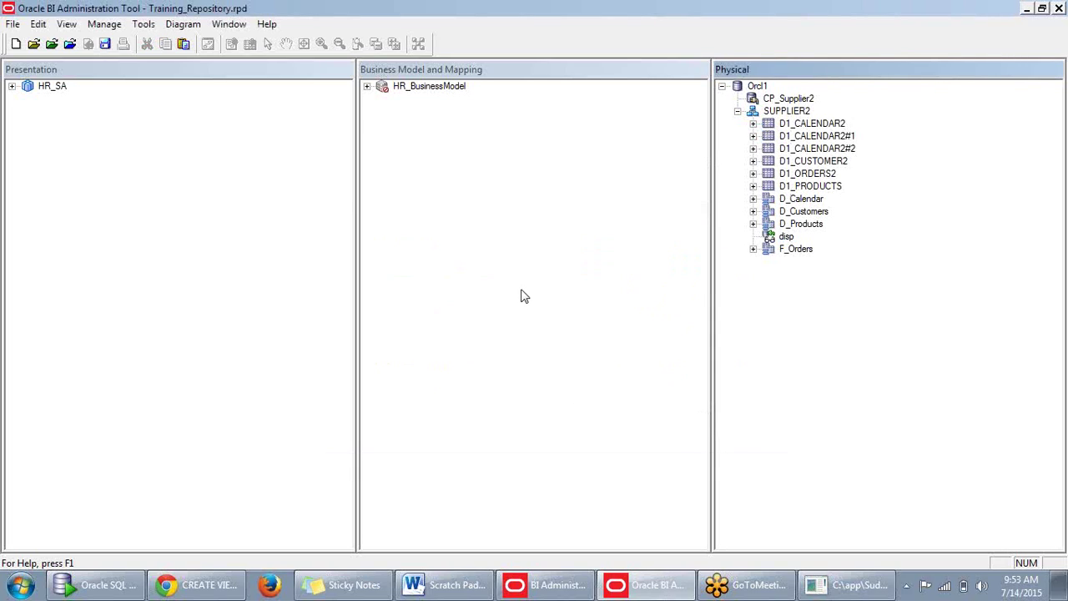
right_click(786, 237)
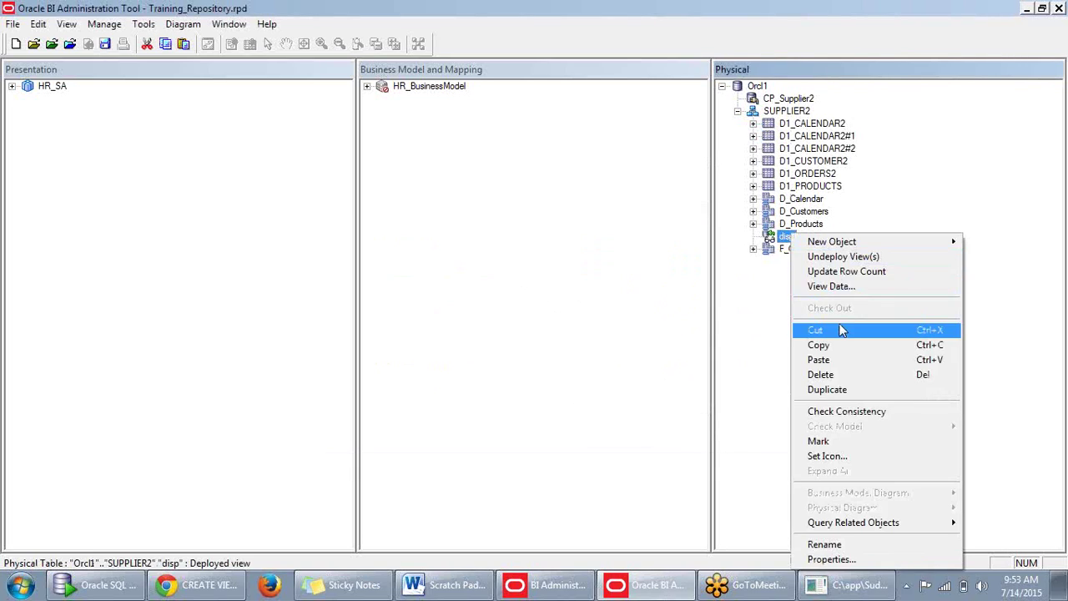
click(839, 287)
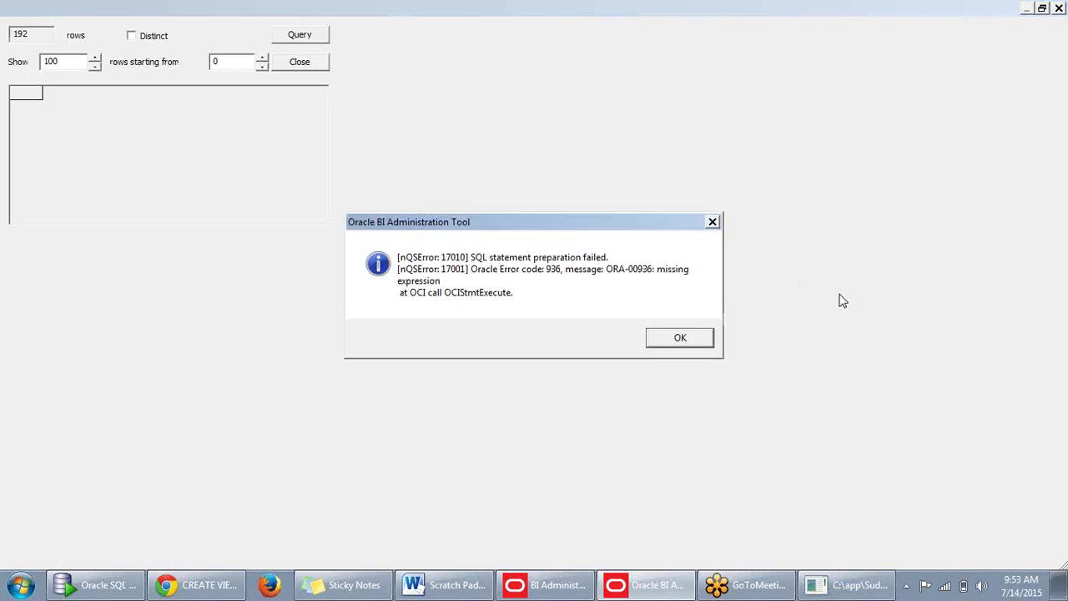
click(685, 337)
click(1031, 62)
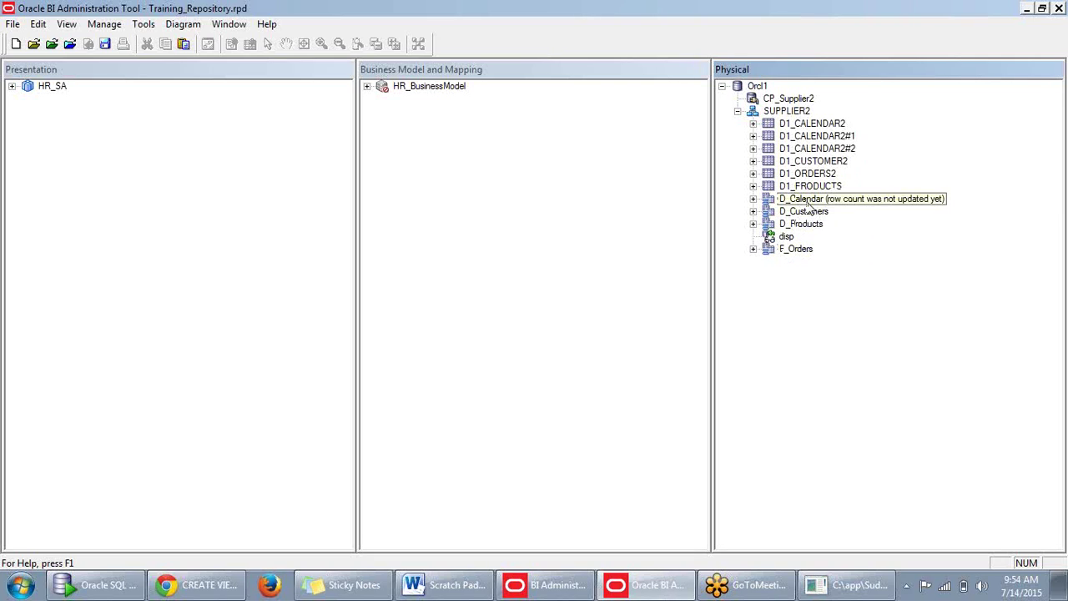
click(808, 203)
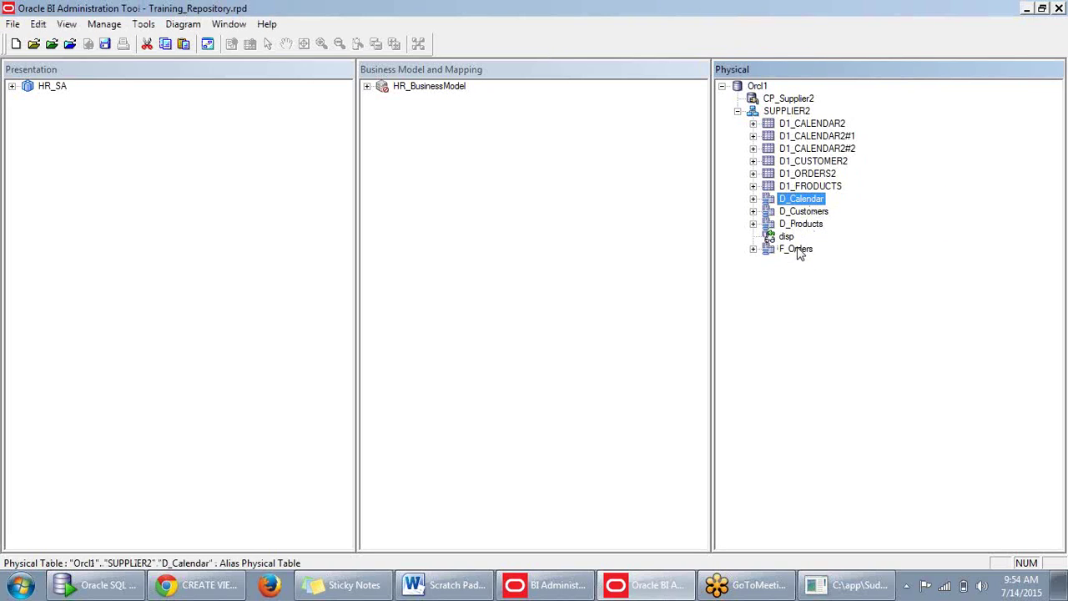
click(798, 250)
shift+click(808, 203)
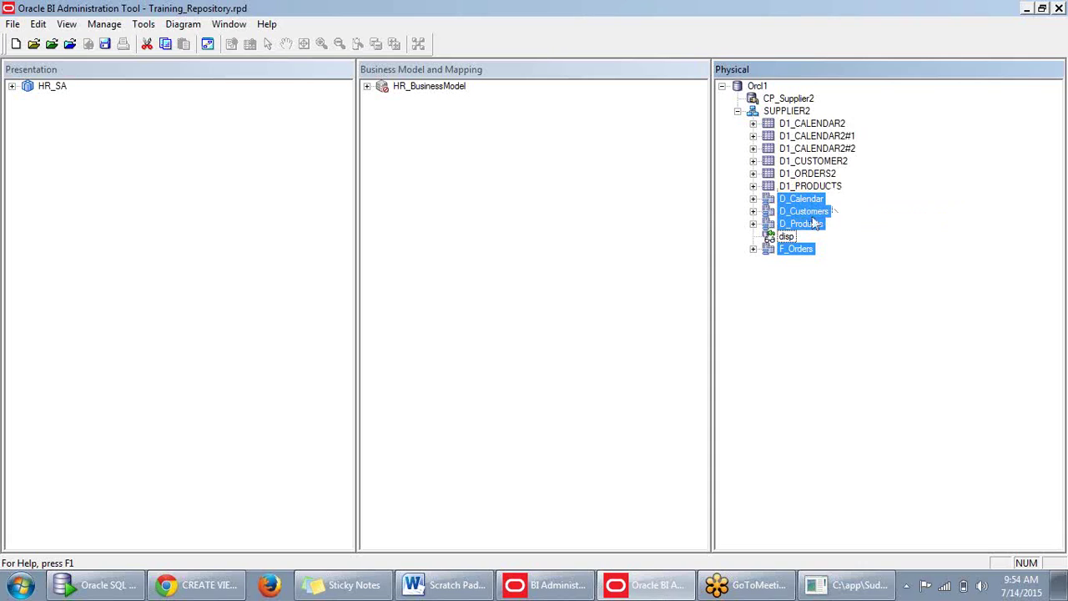
click(875, 259)
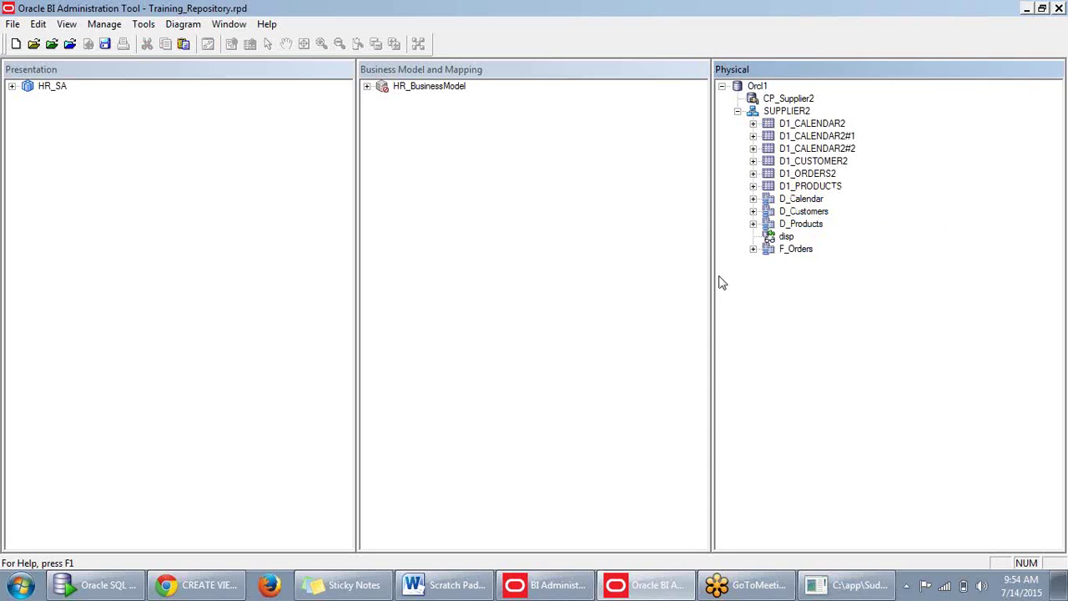